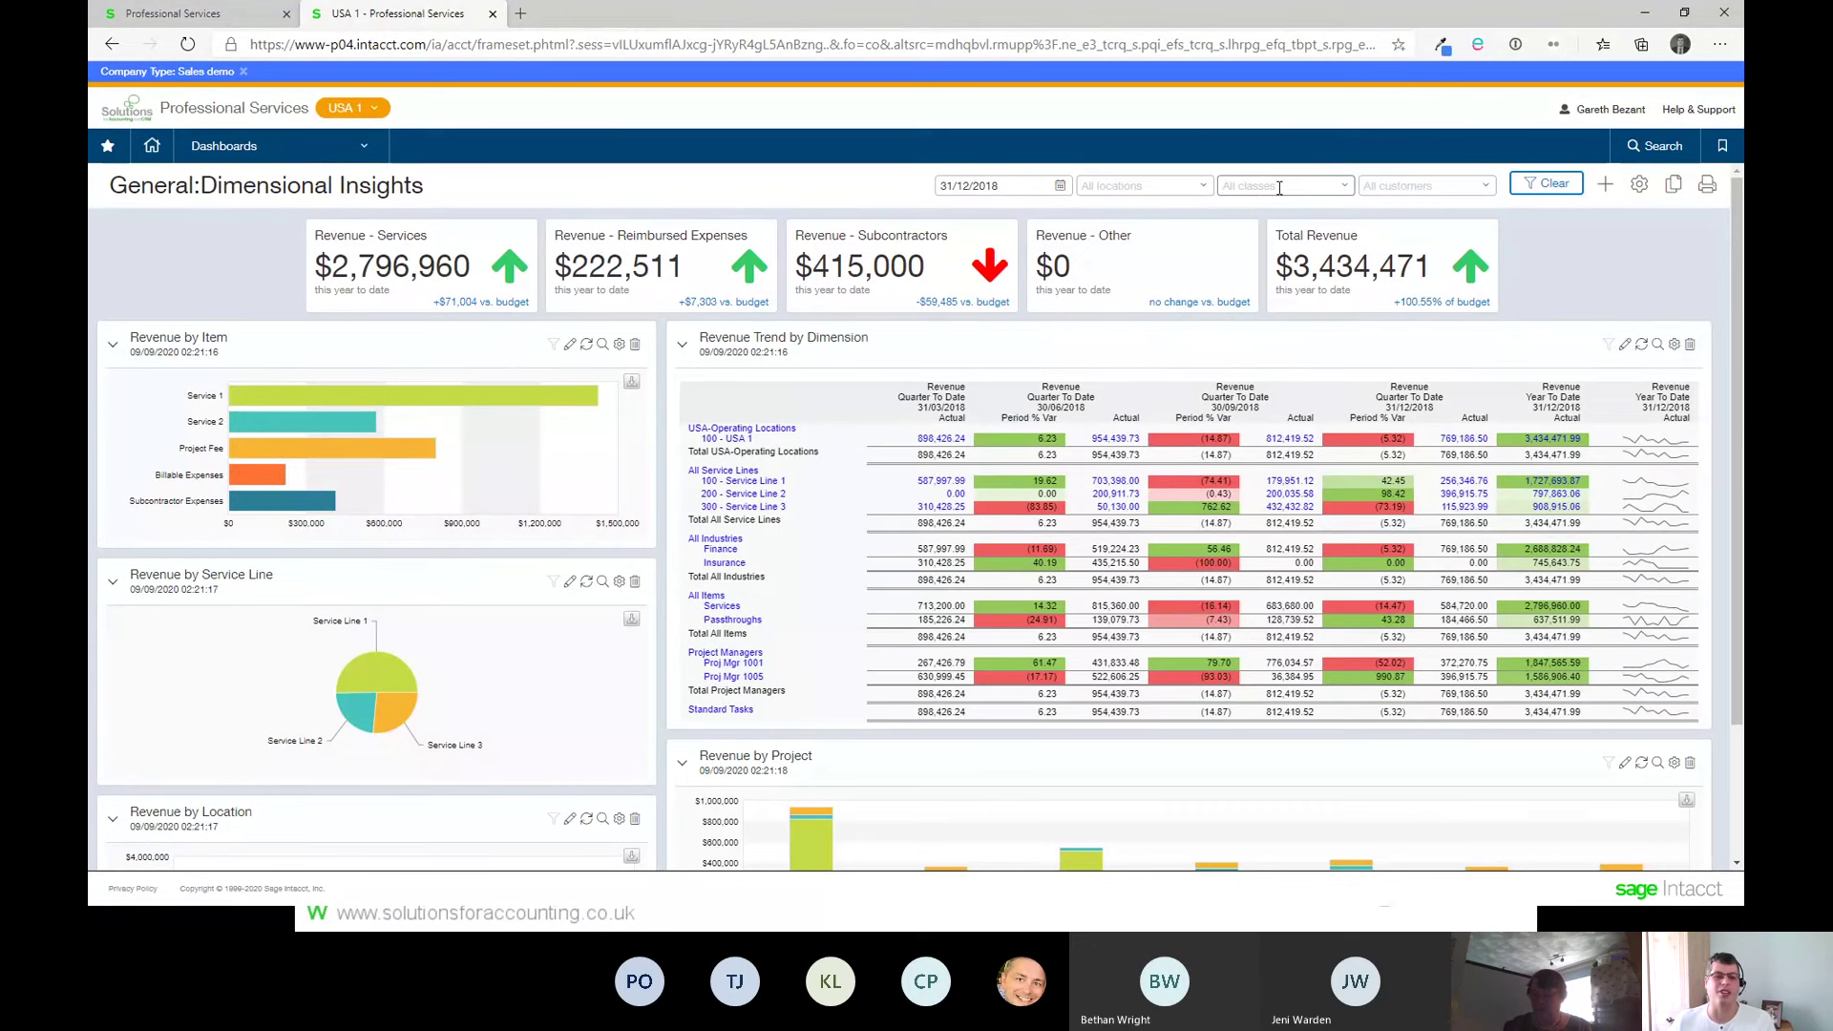
Step: Filter the Dimensional Insights dashboard to the class 100--Service Line 1 and apply the filter
left_click(1344, 186)
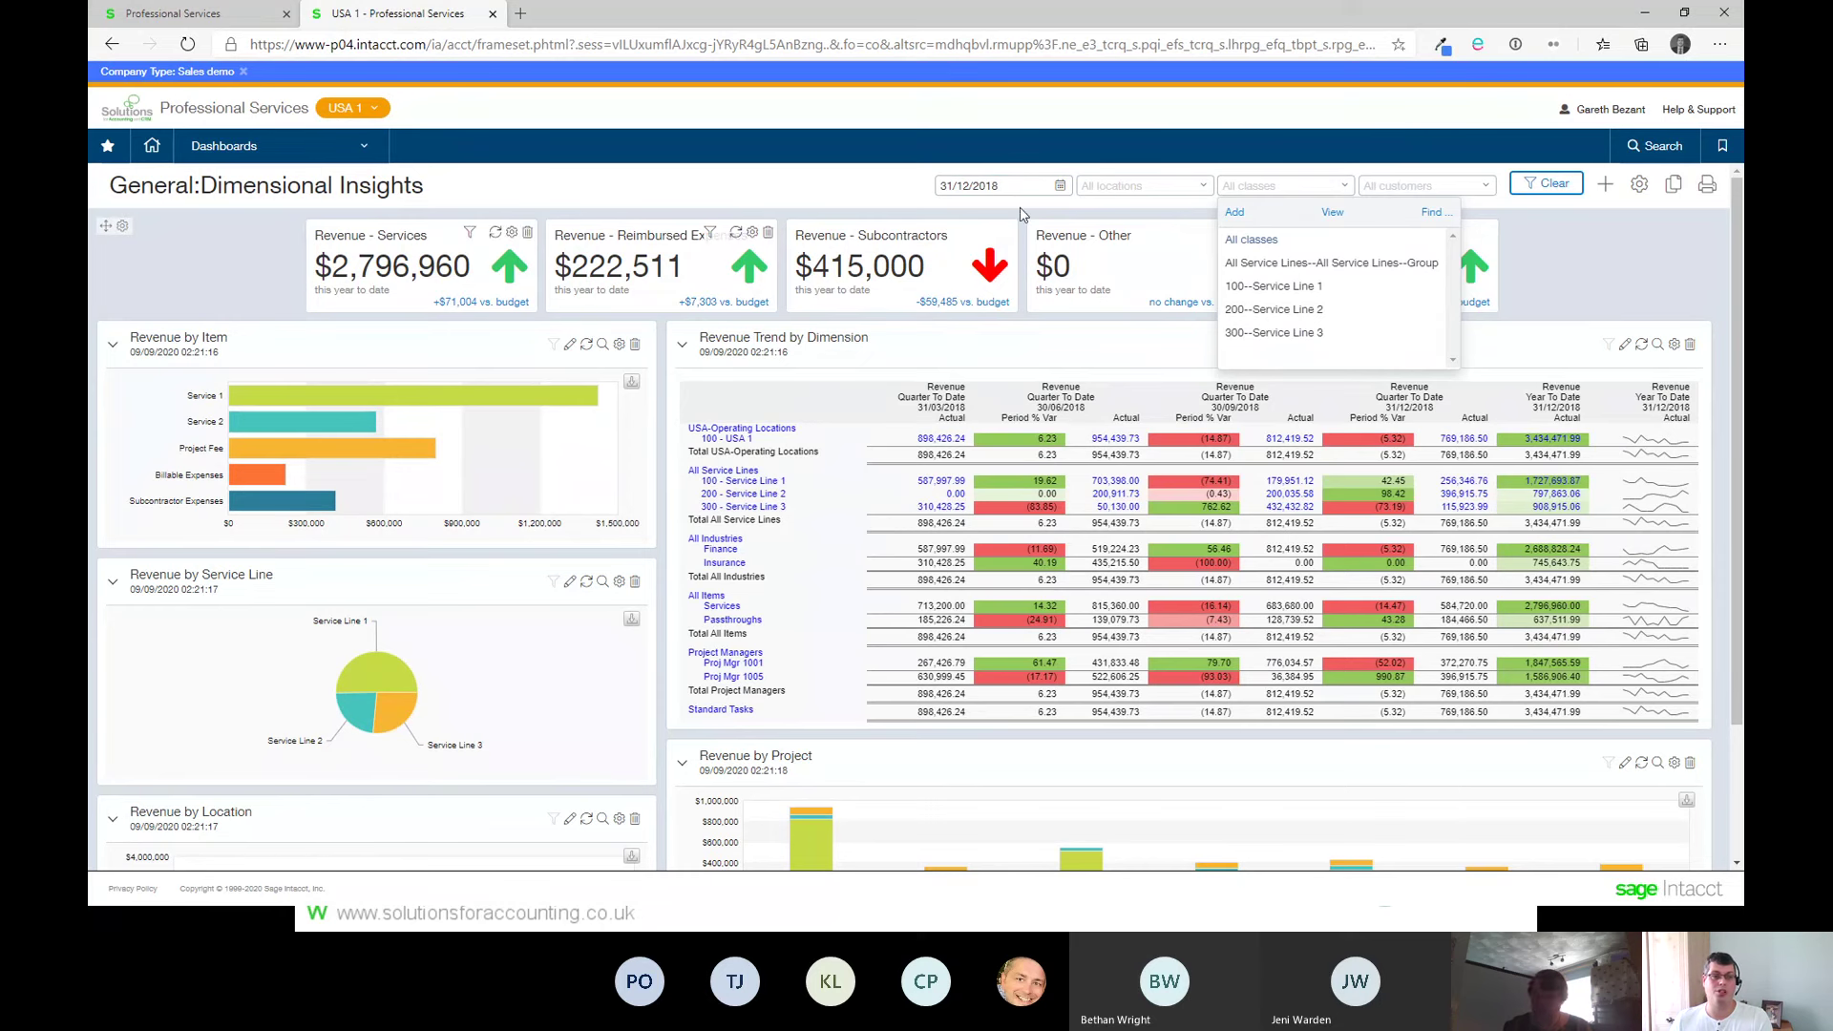
left_click(1273, 287)
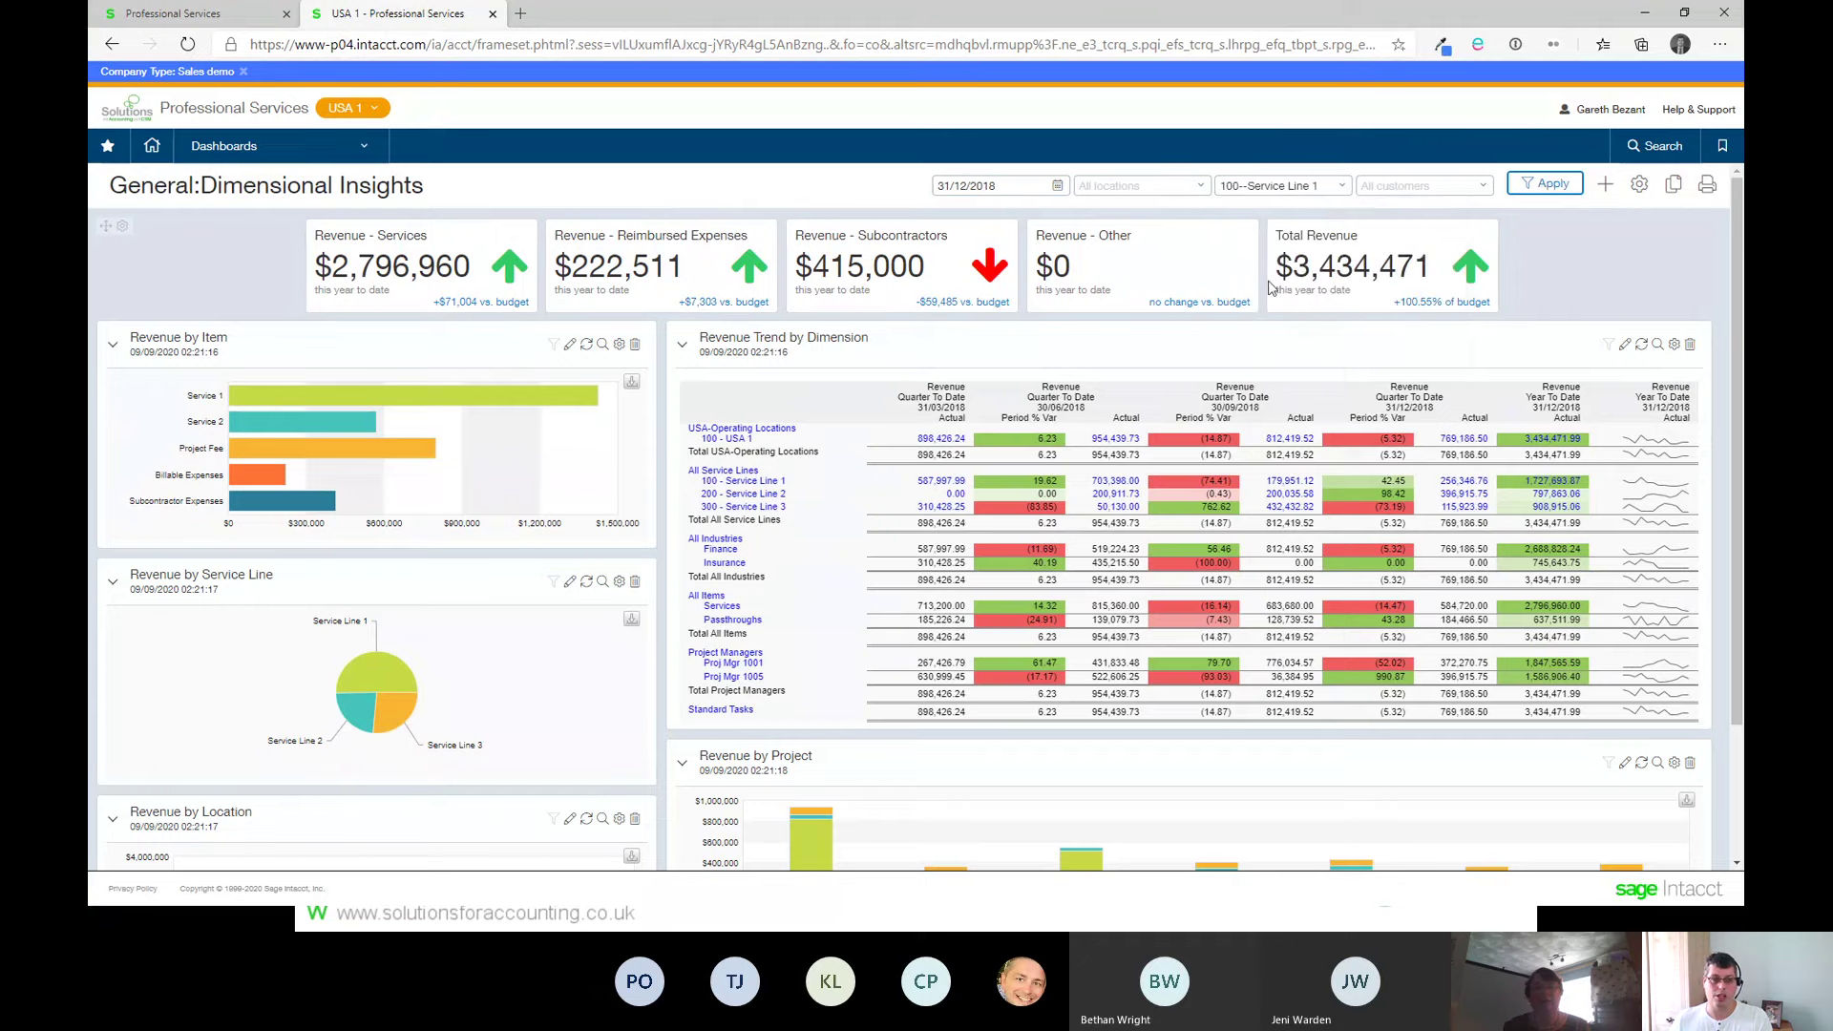
left_click(1527, 188)
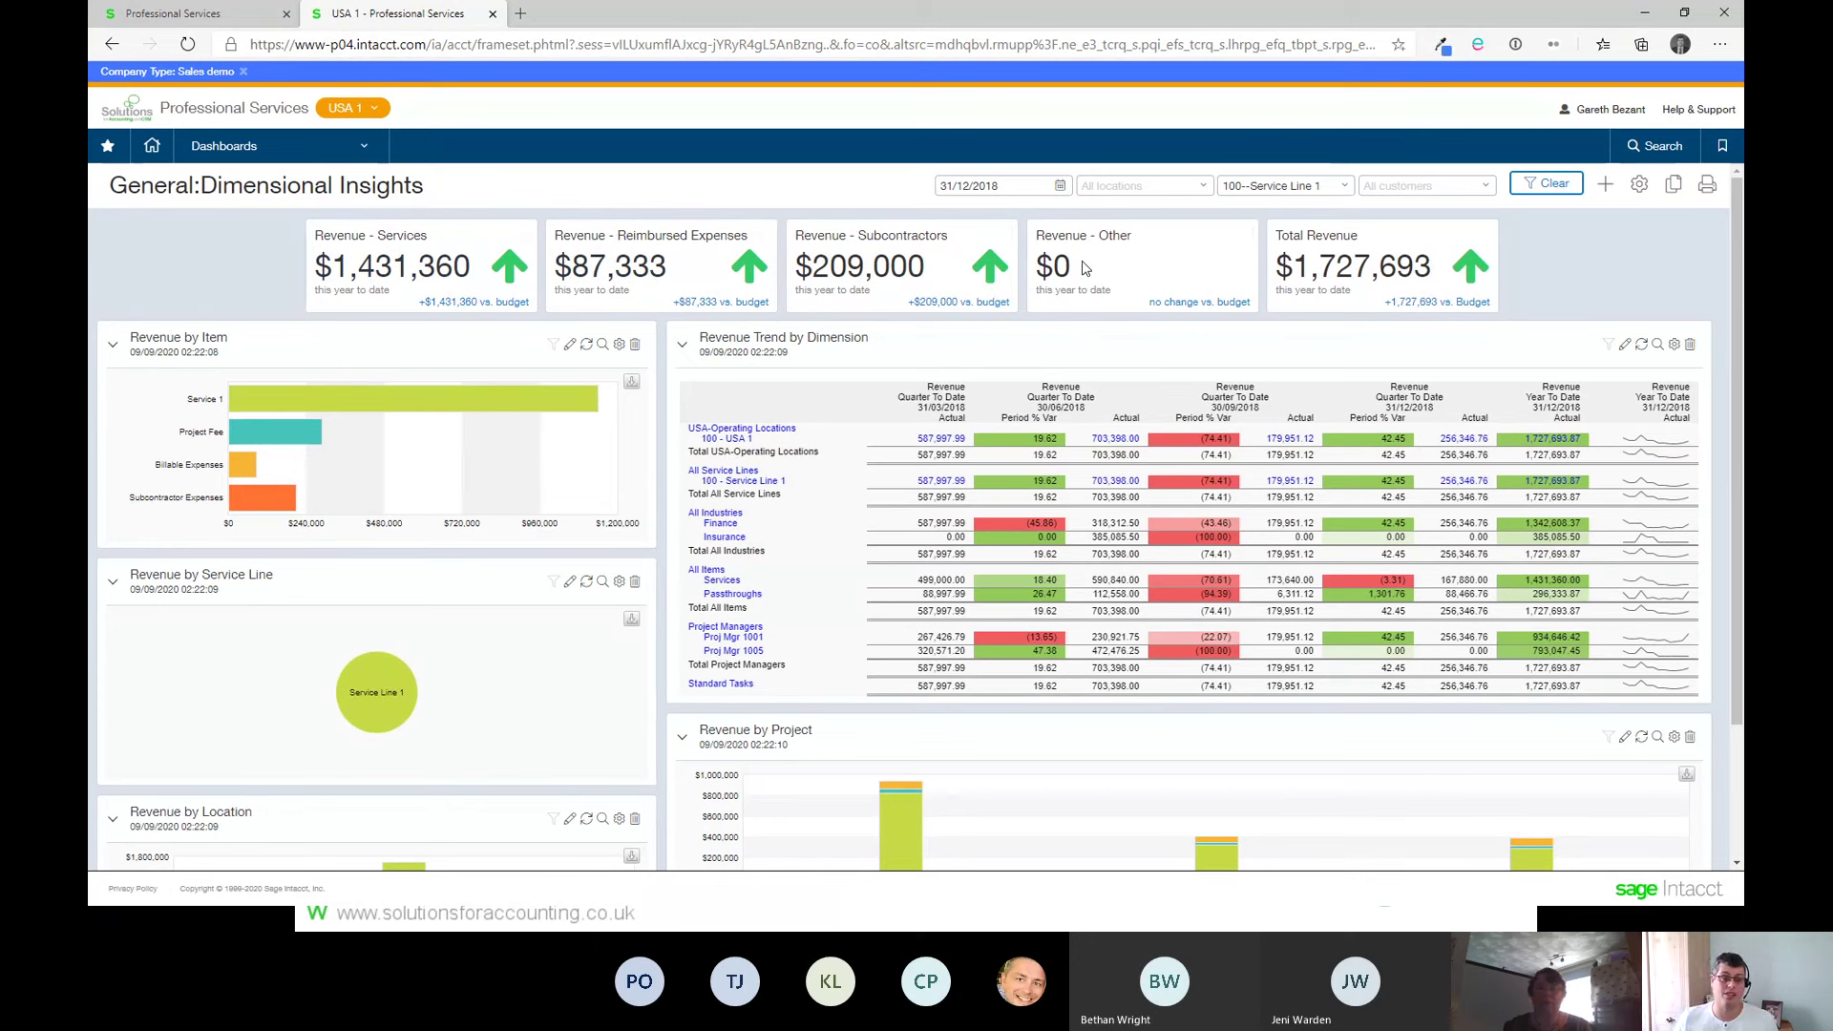
Step: Review the customer and location choices available for filtering the dashboard
left_click(1492, 185)
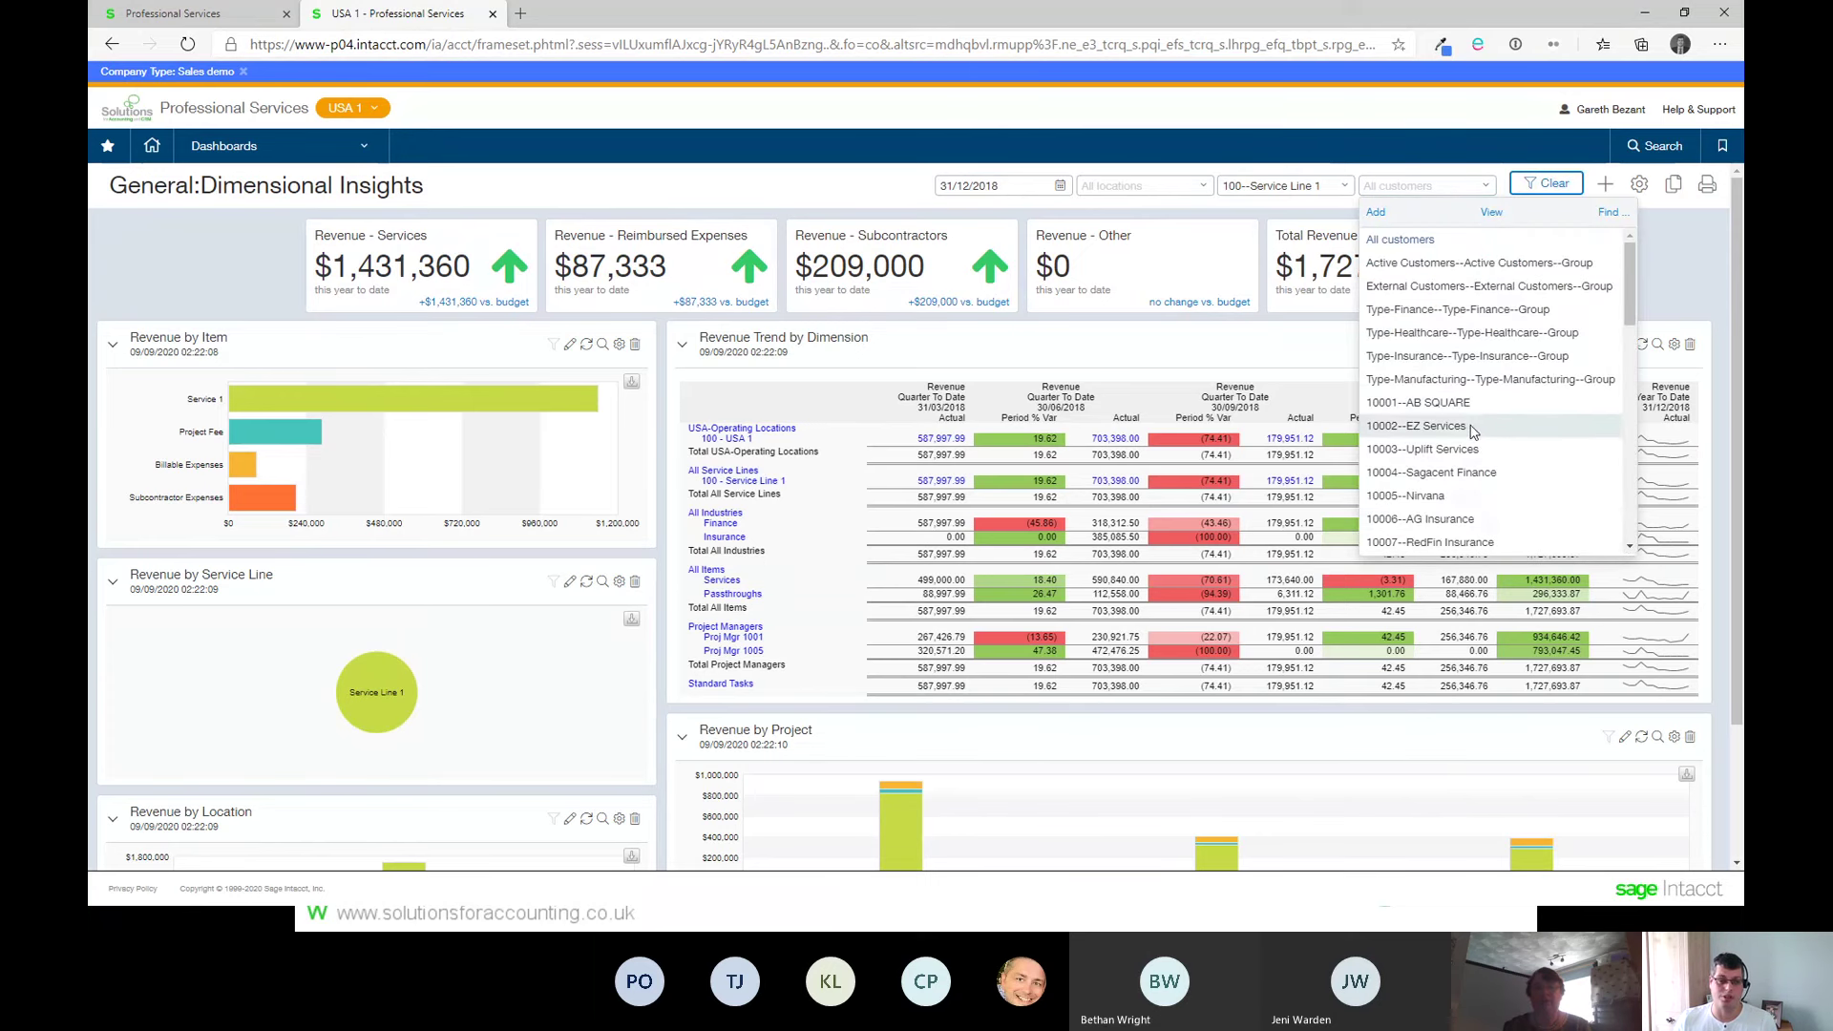
scroll(1481, 496, "down", 1)
scroll(1481, 495, "down", 1)
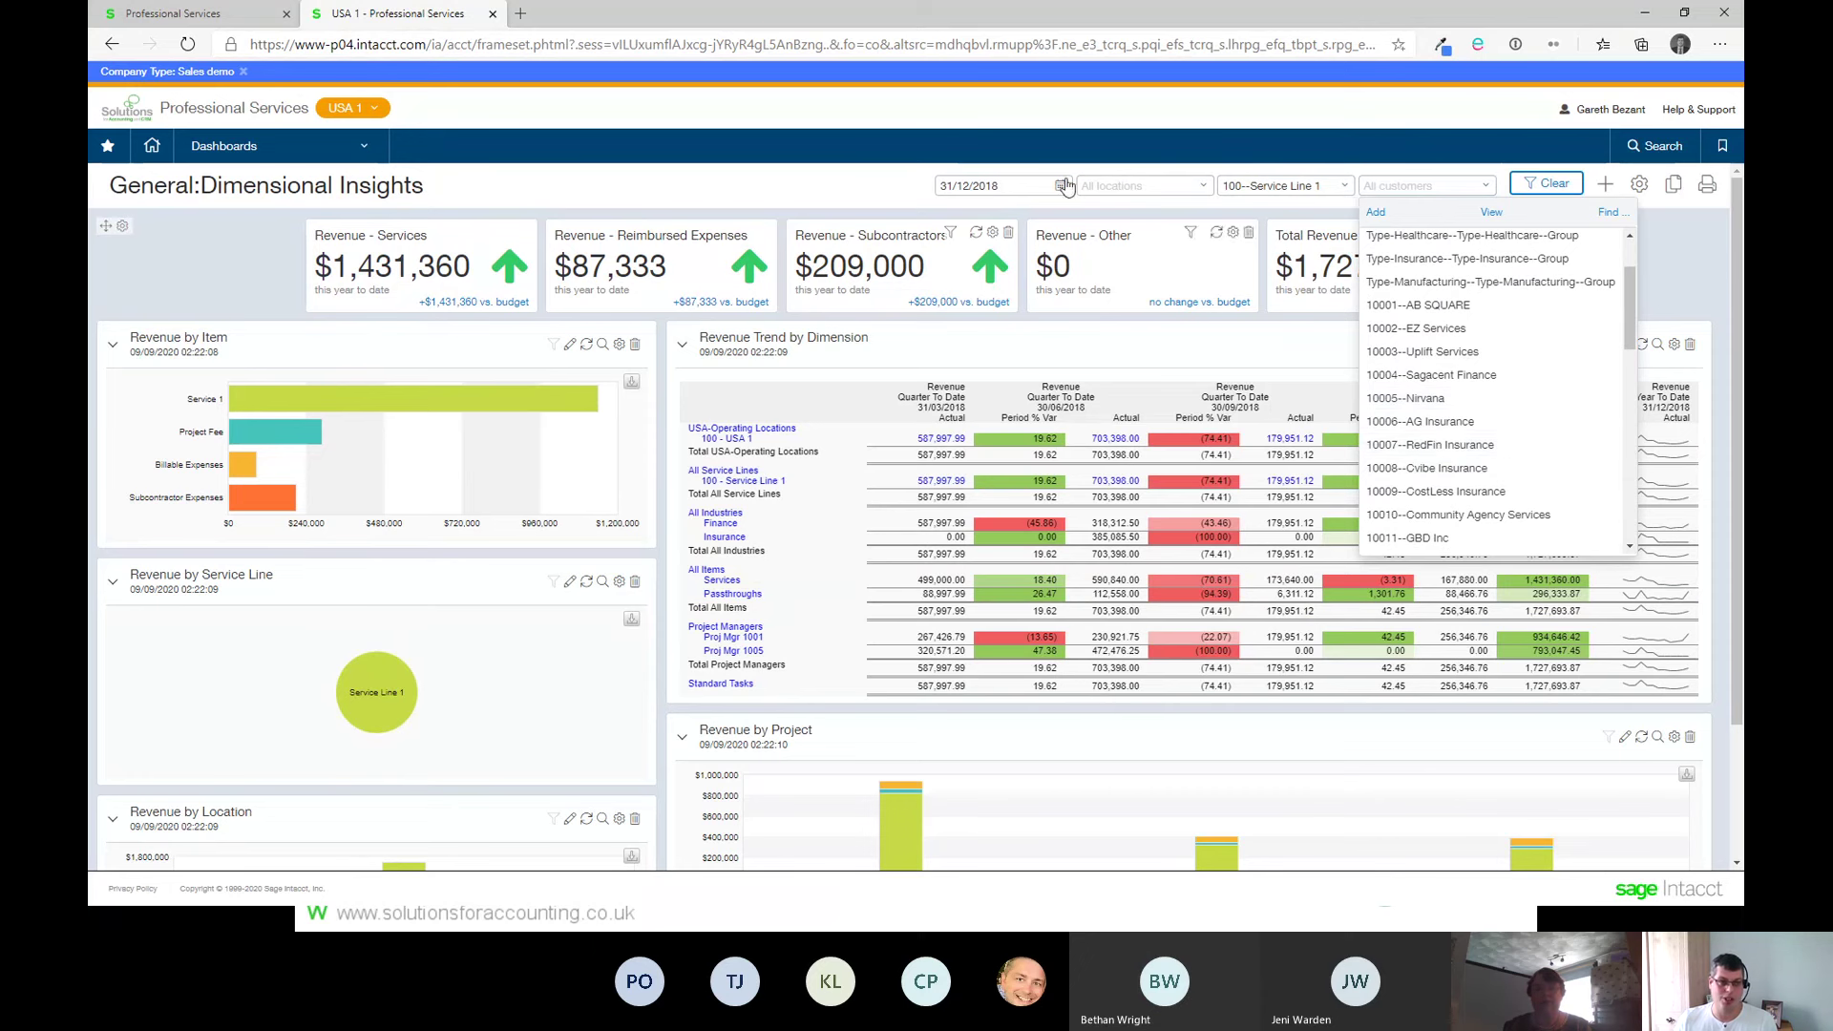
left_click(1199, 187)
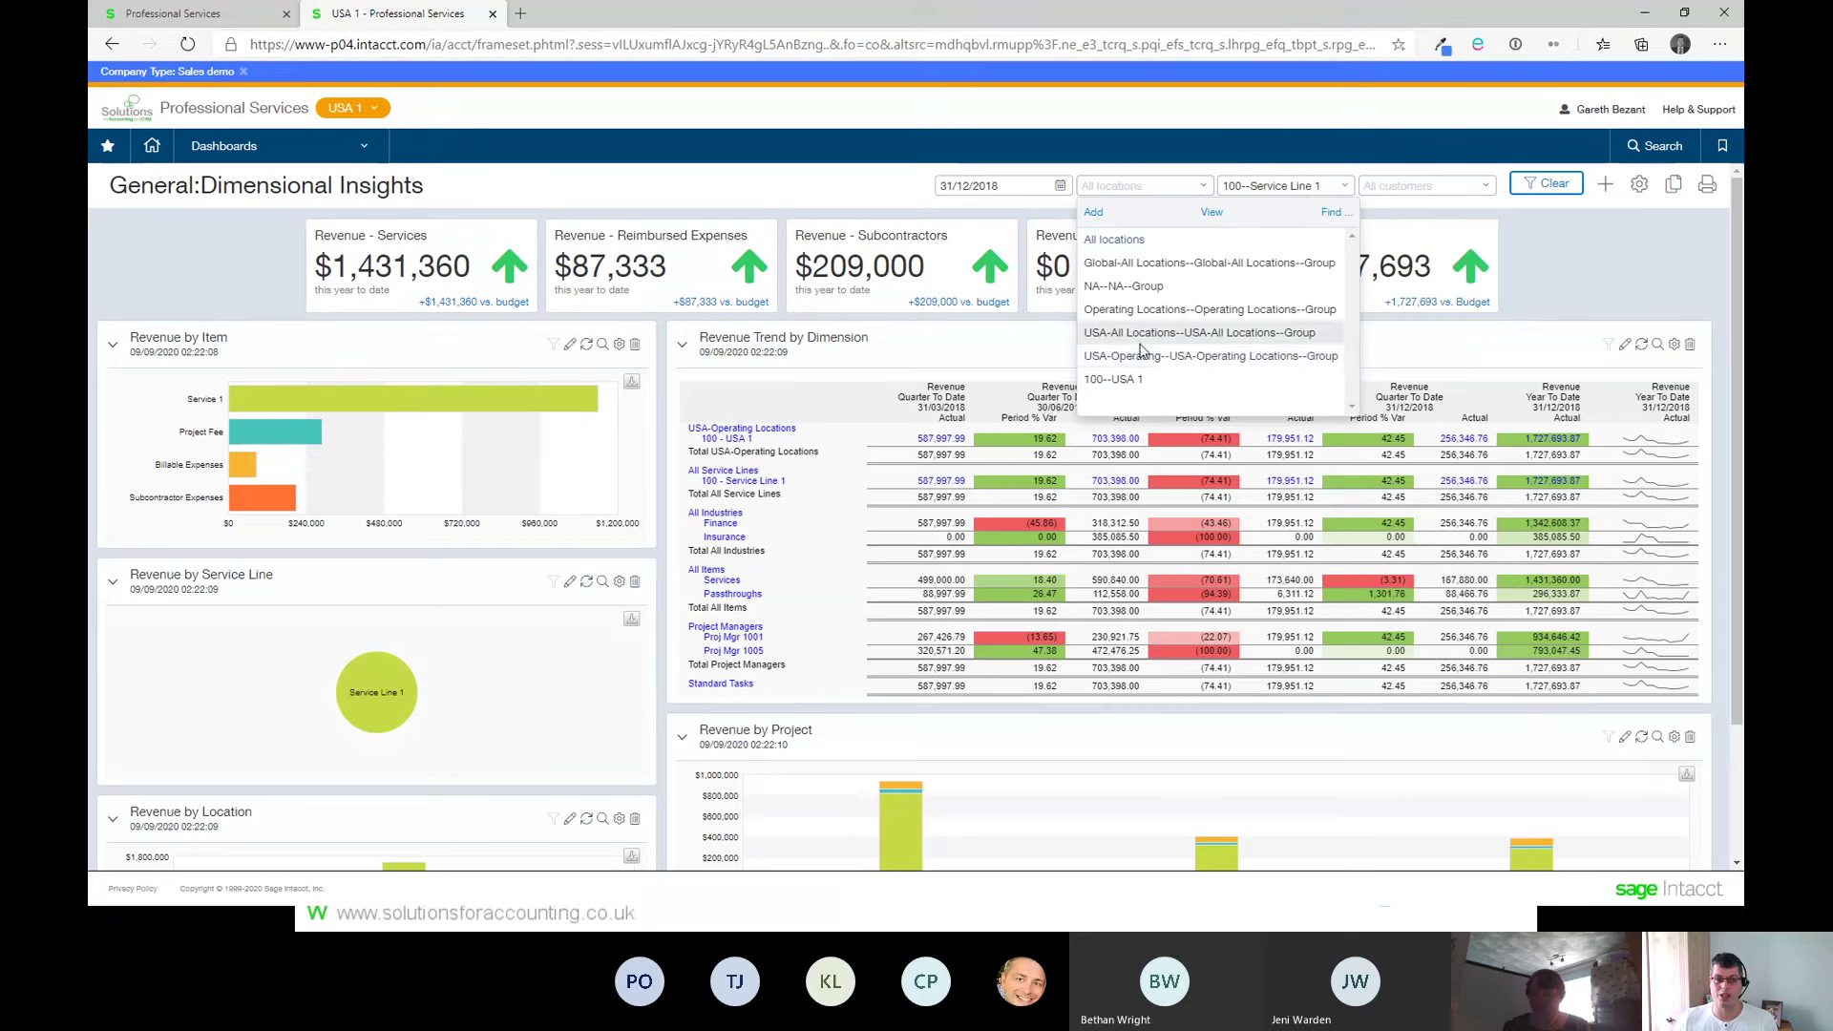
Step: Reset the dashboard's class filter to All classes and apply it
left_click(1344, 186)
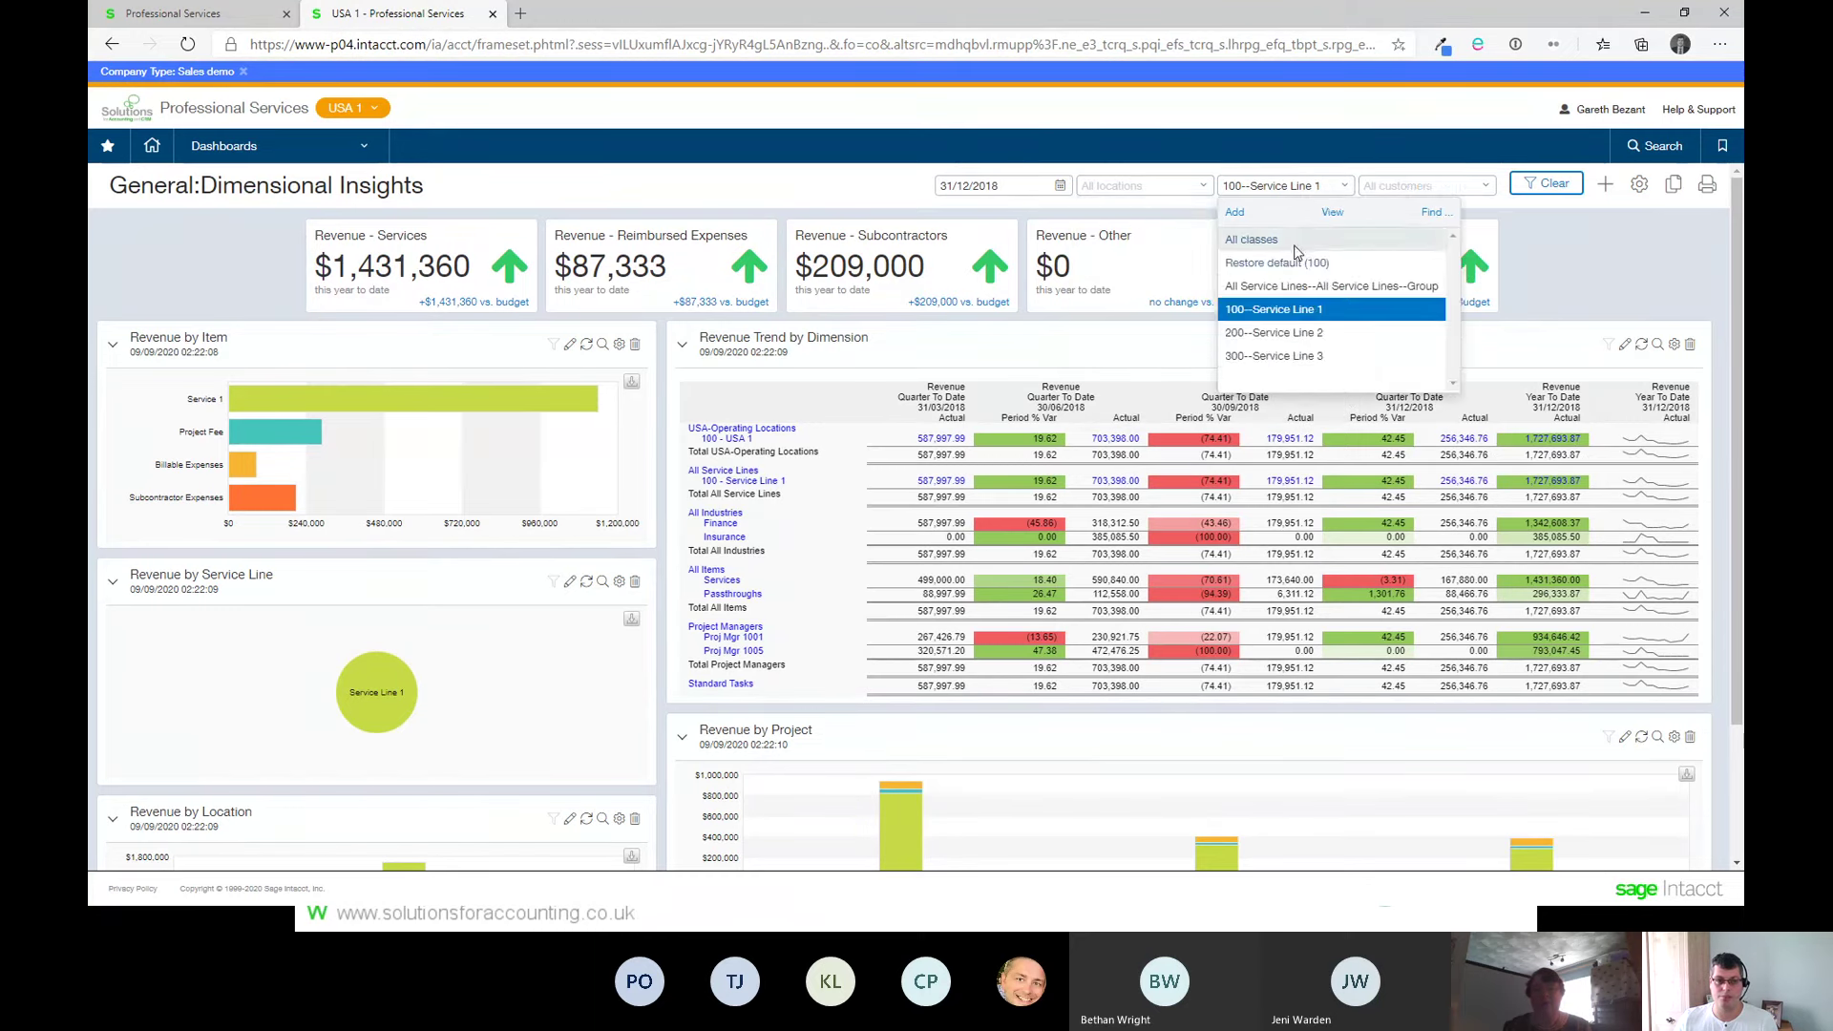
left_click(1296, 246)
left_click(1538, 187)
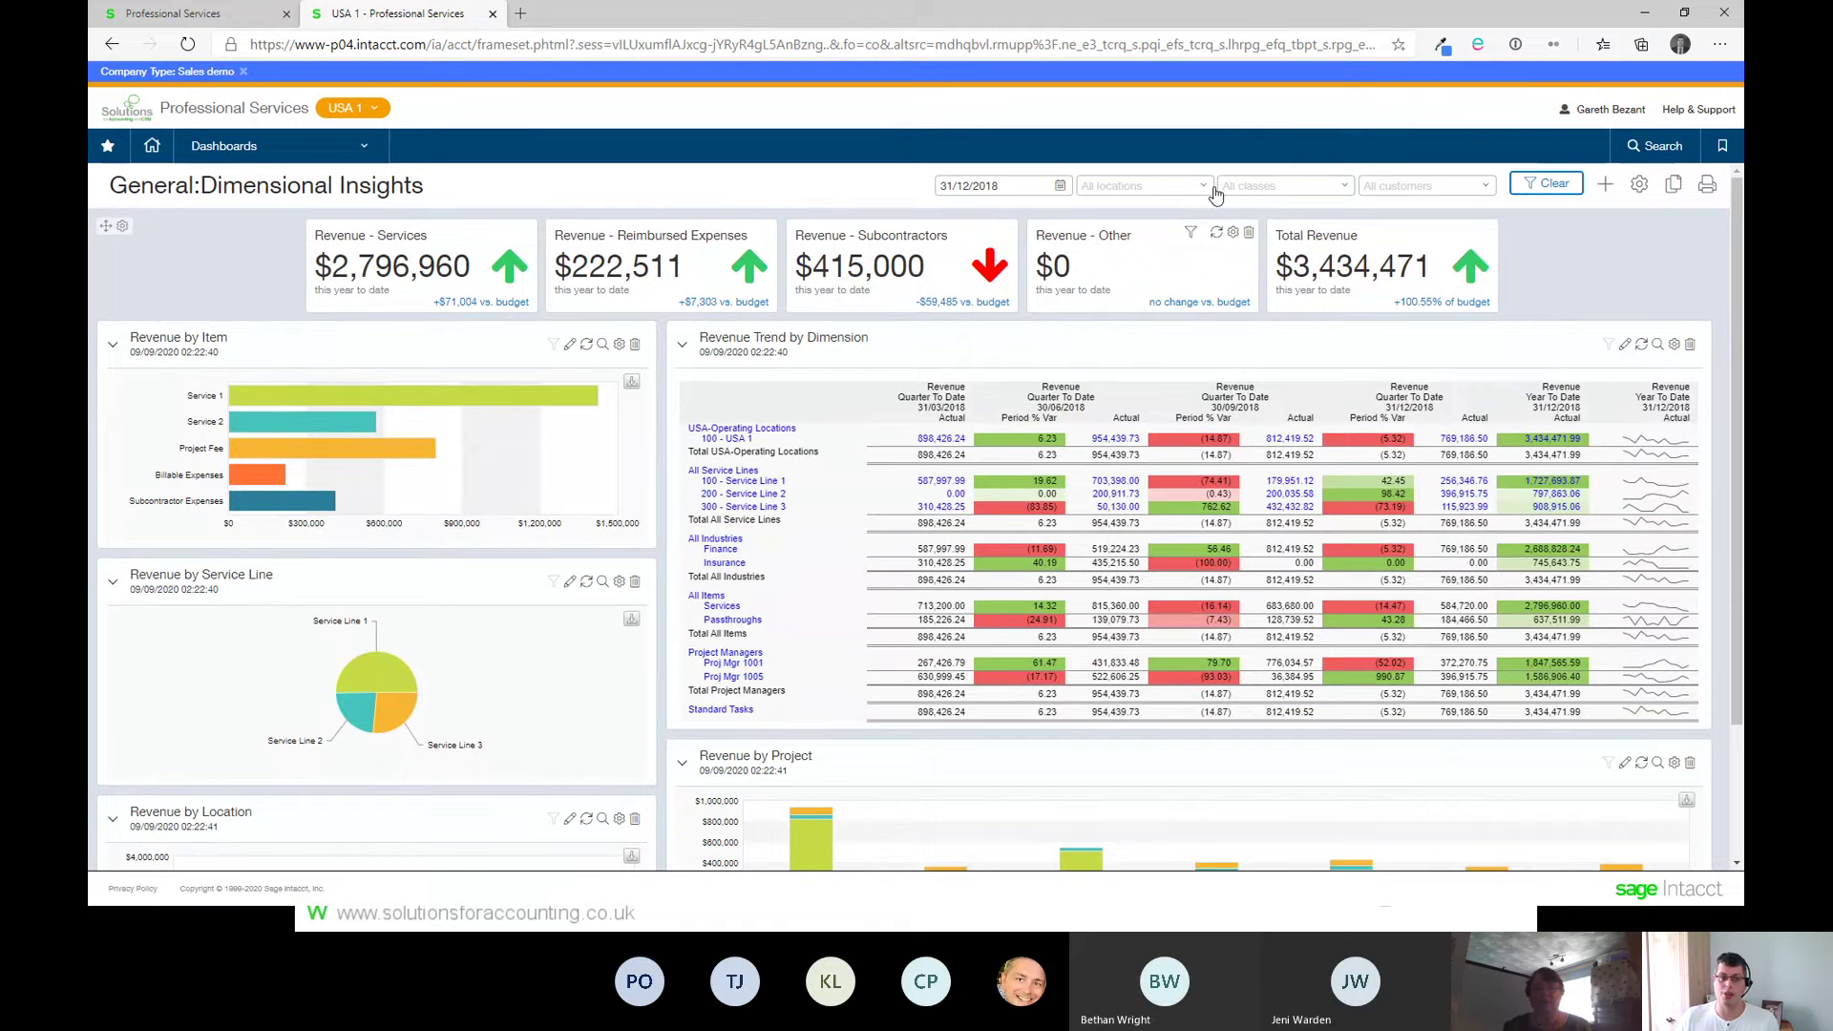
Step: Open the Revenue Trend by Dimension report in the report writer and preview it
left_click(1624, 344)
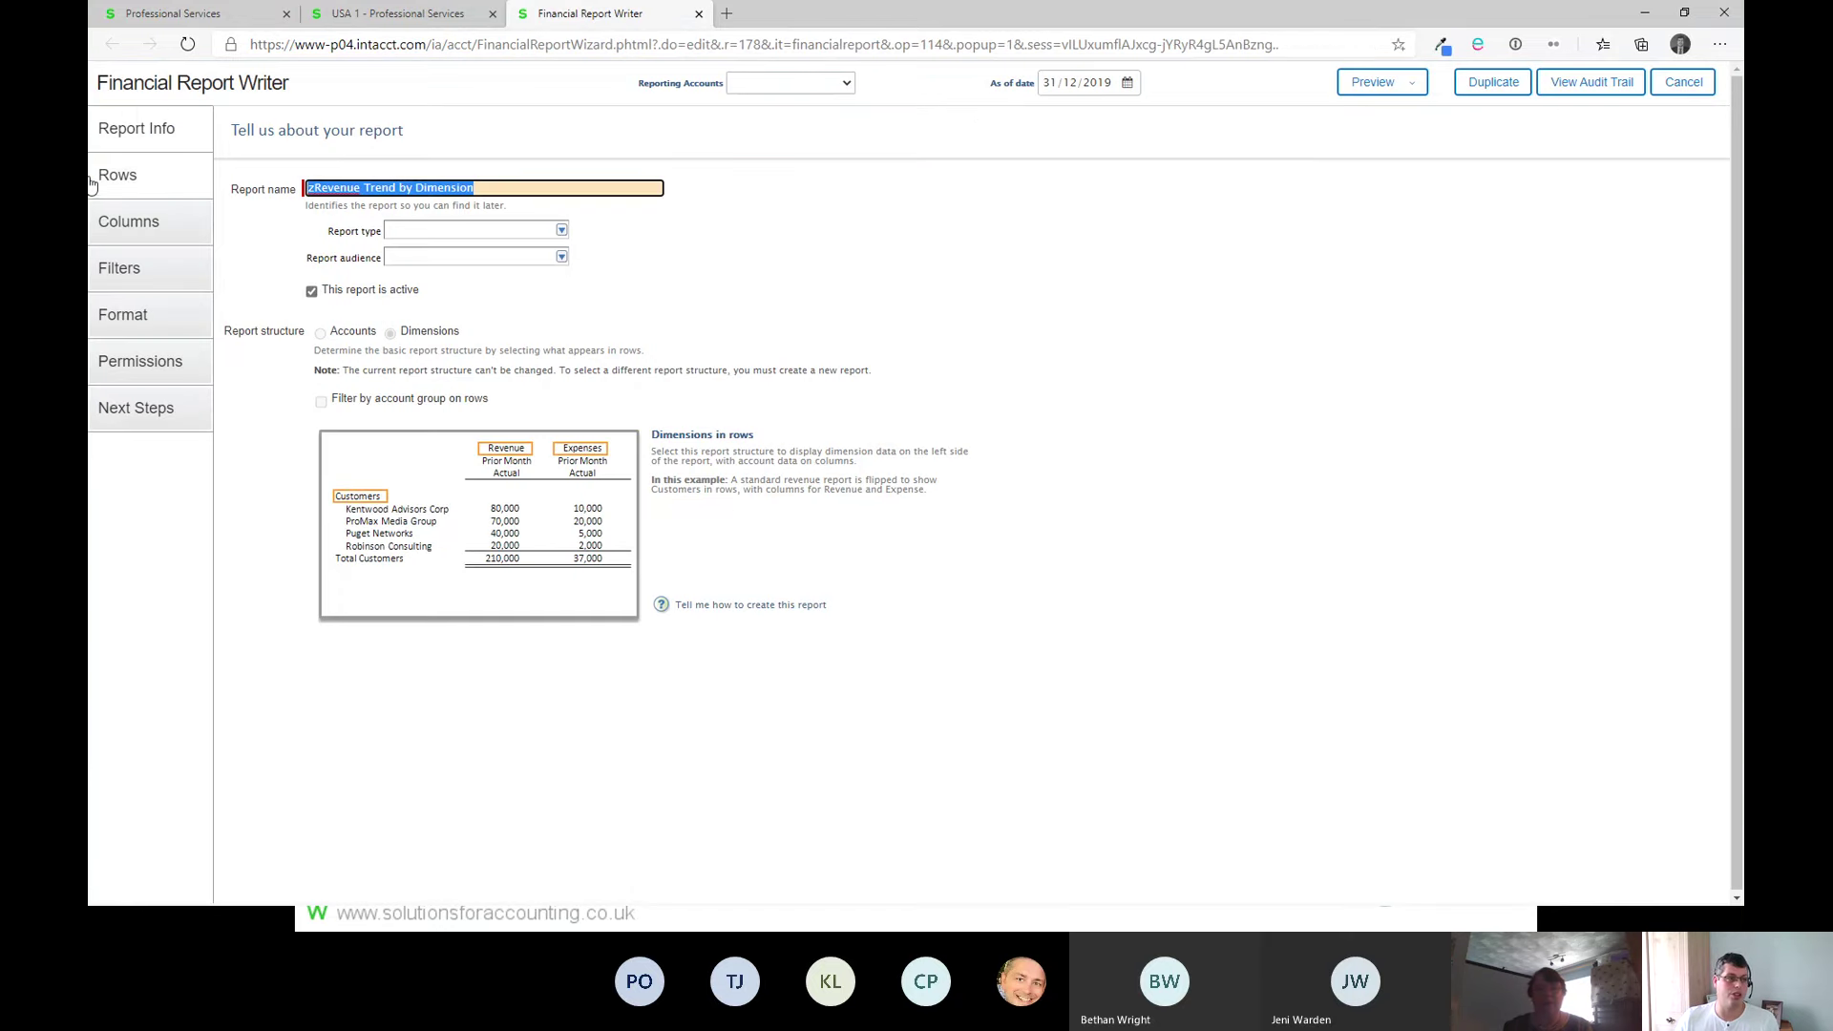
left_click(1370, 83)
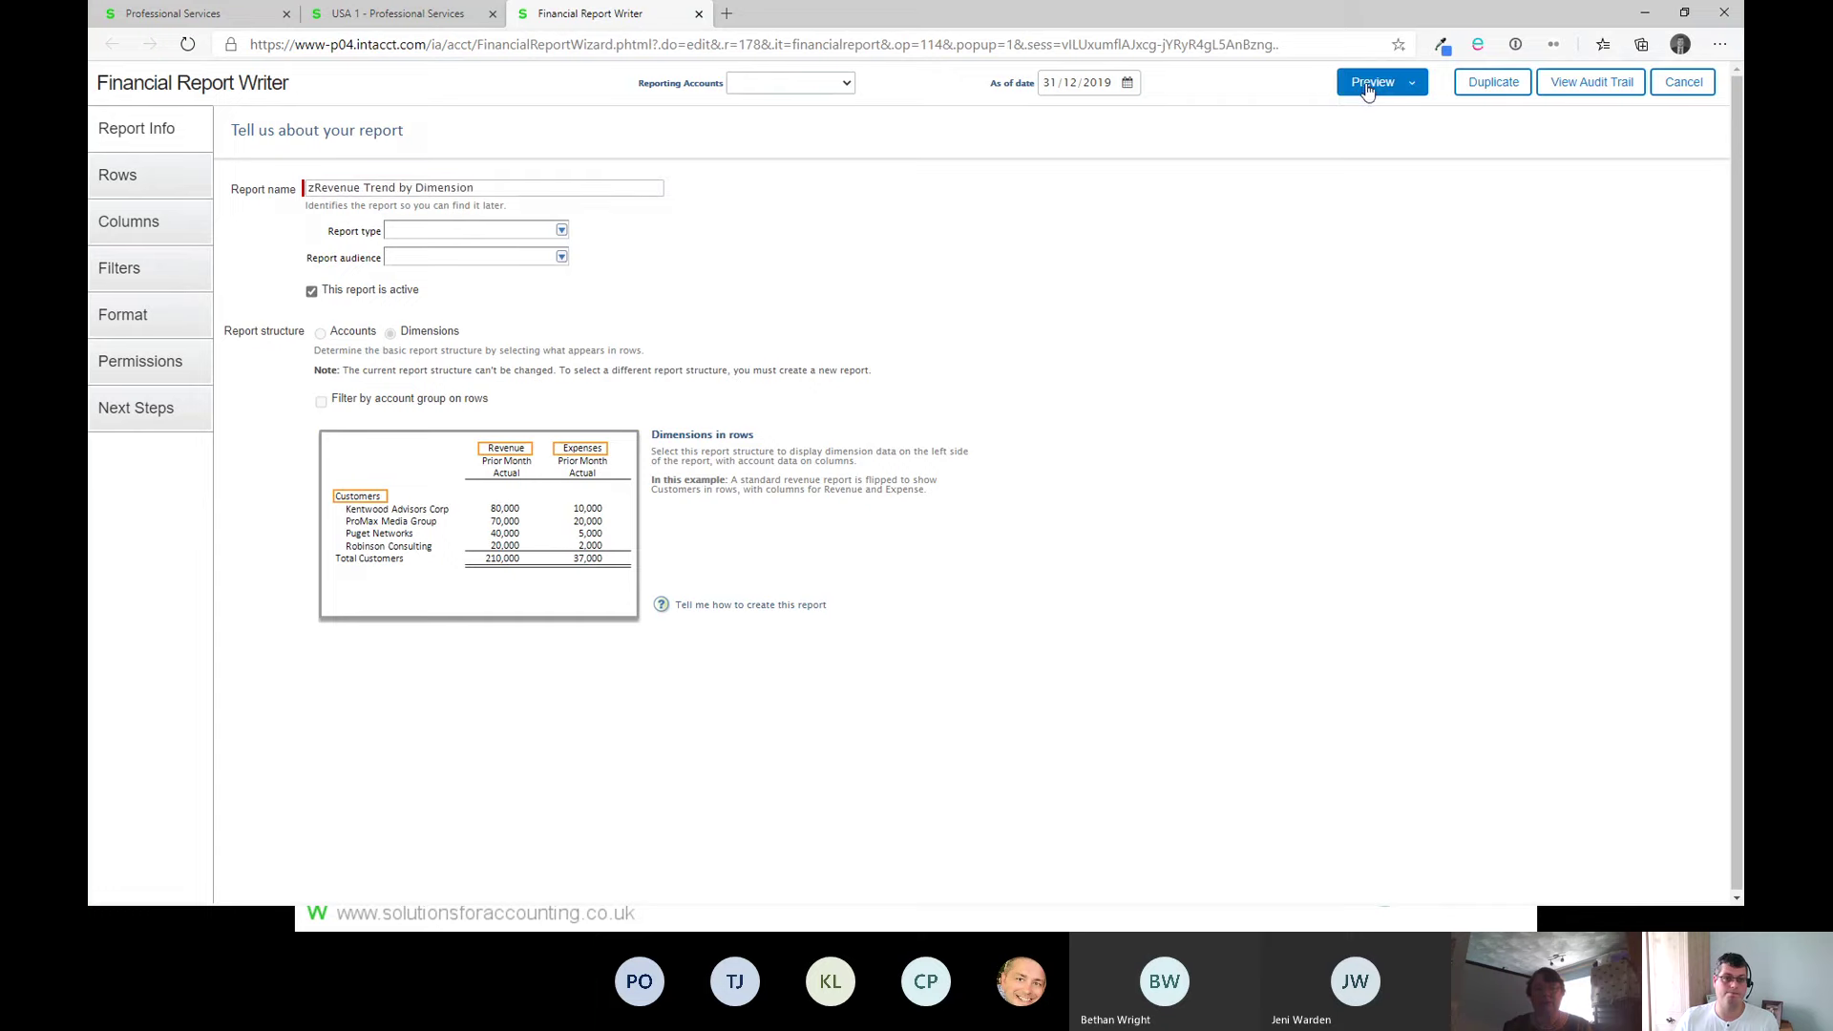
left_click(1384, 114)
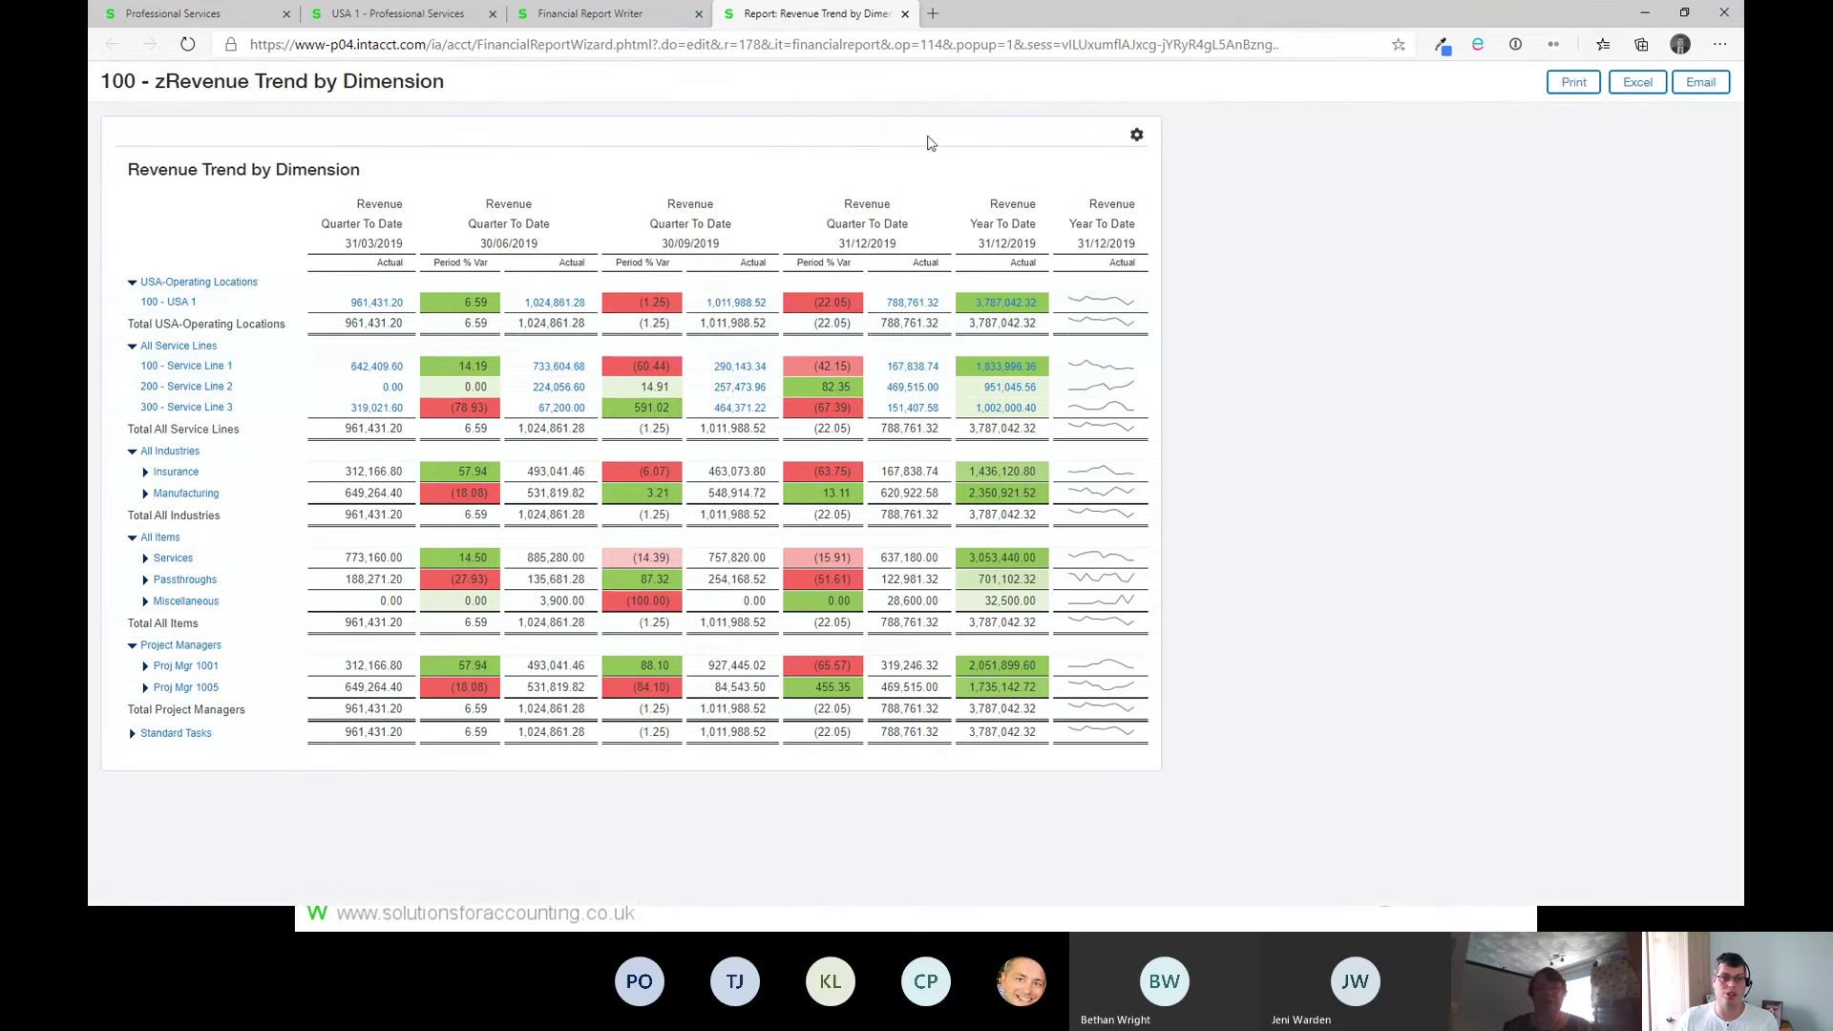
Step: Return to the report writer, review the report's date and dimension filters, and leave the editor without saving
left_click(574, 18)
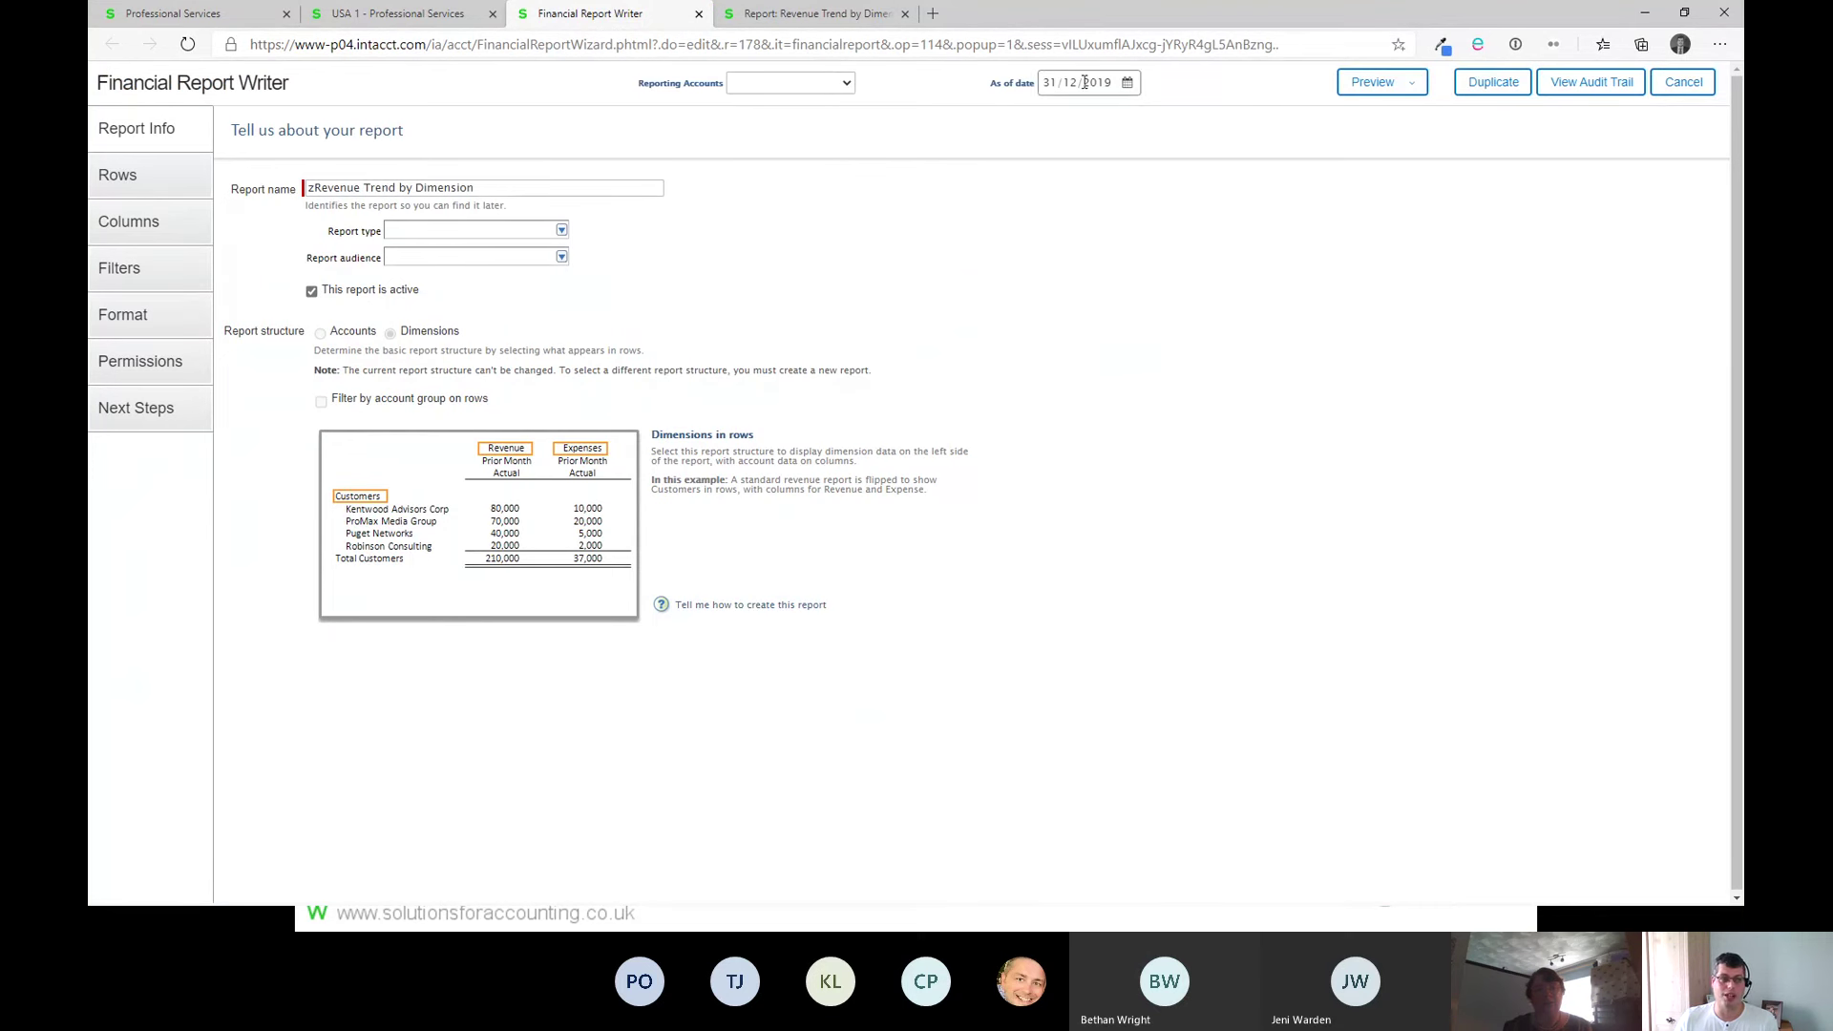
left_click(157, 282)
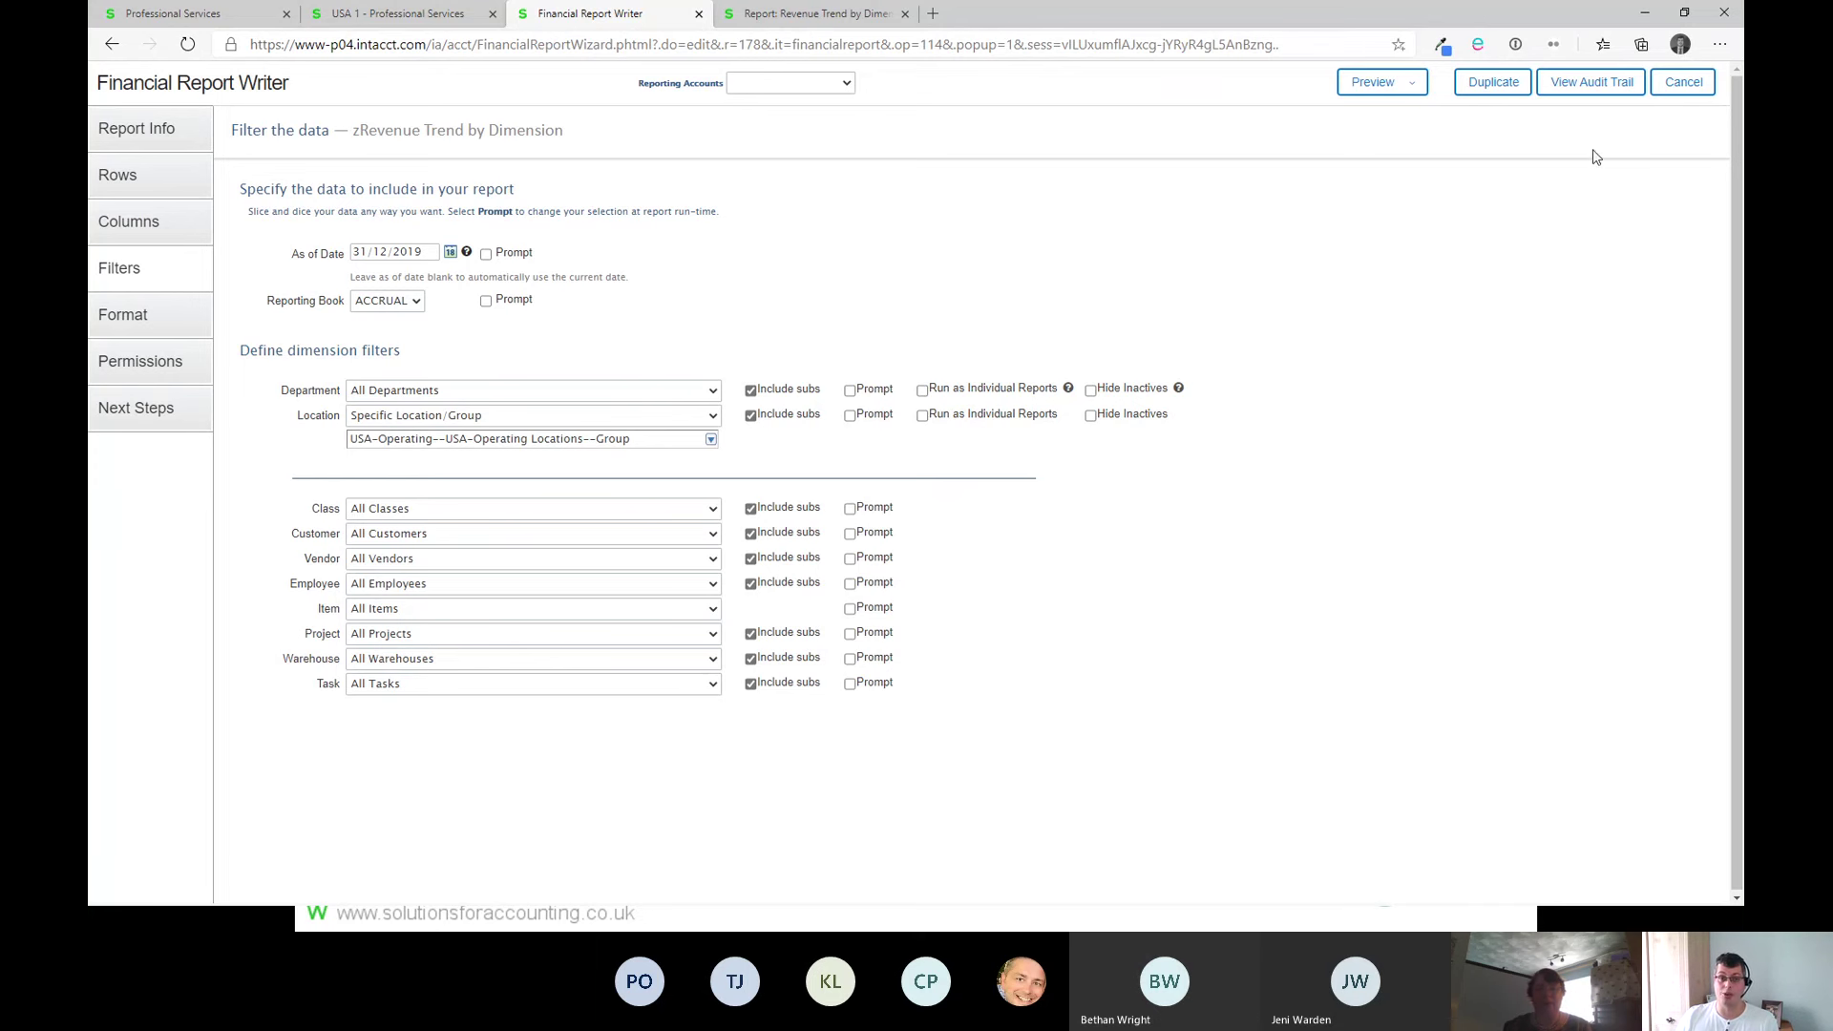
left_click(1662, 87)
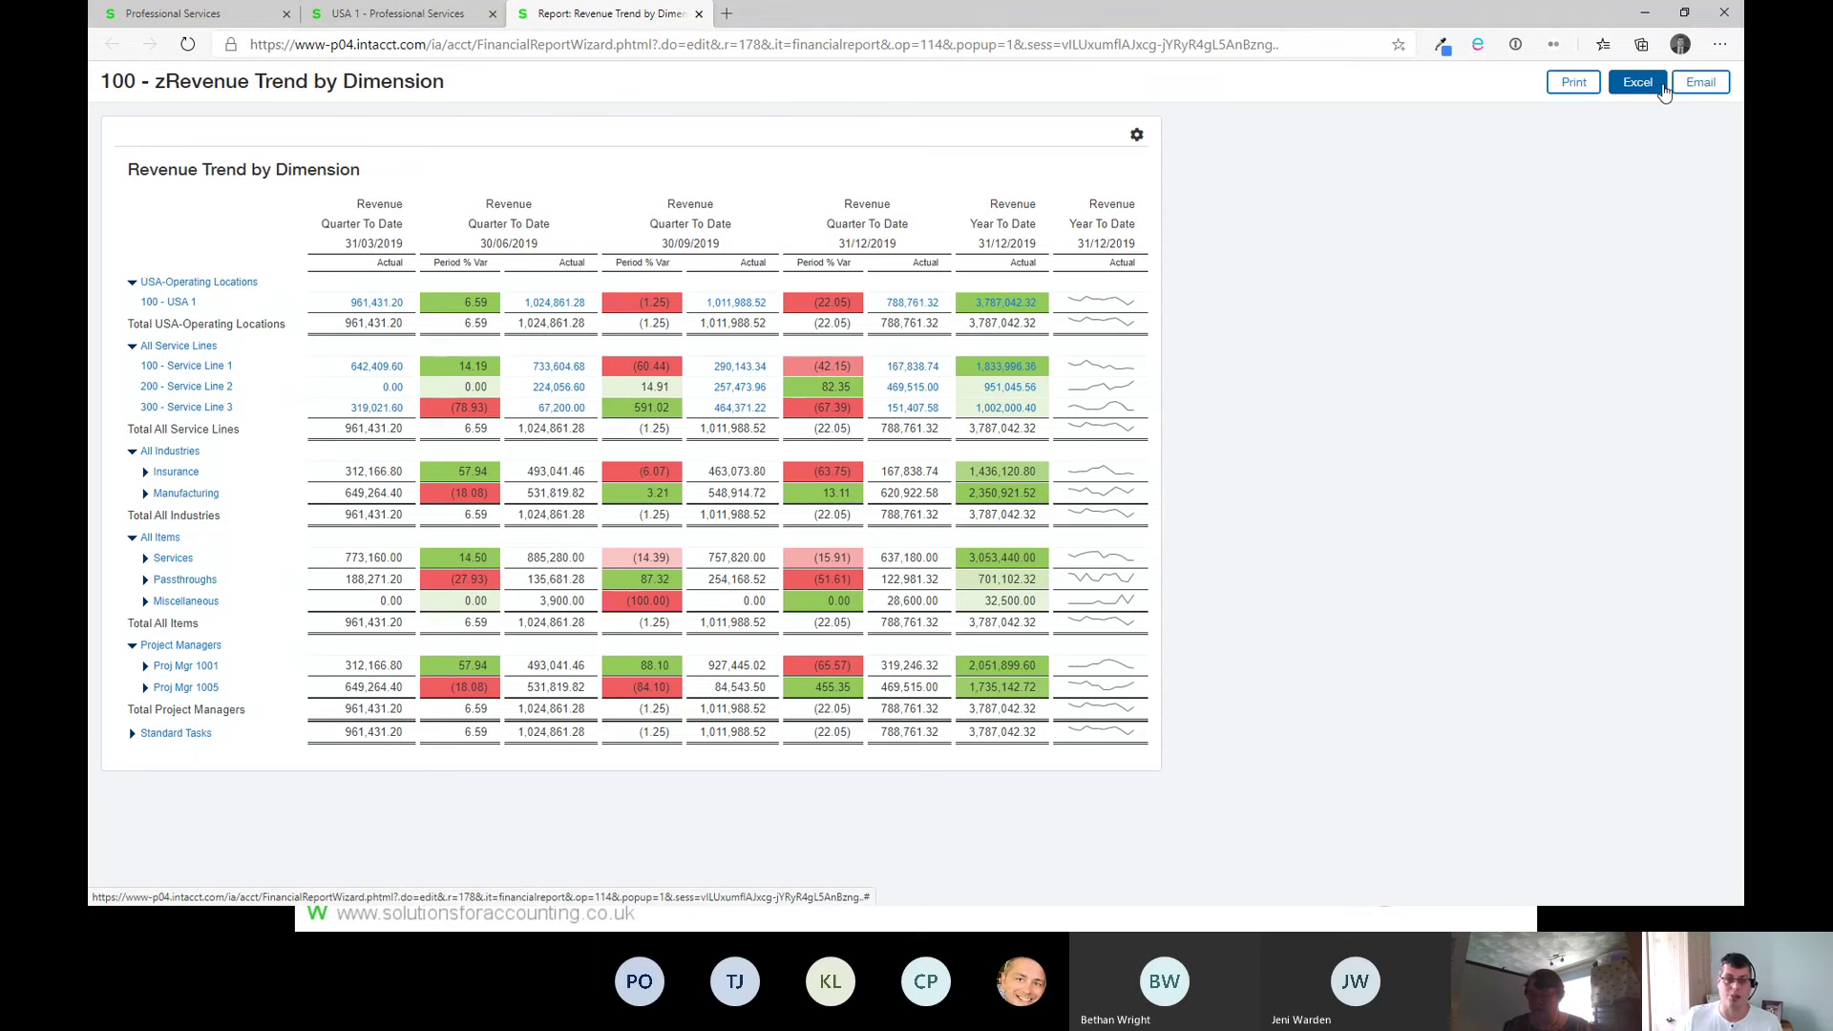
Step: From the dashboard, drill into Service Line 1's revenue for the quarter to 30/06/2018, inspect a journal entry in full size, and close it
left_click(411, 10)
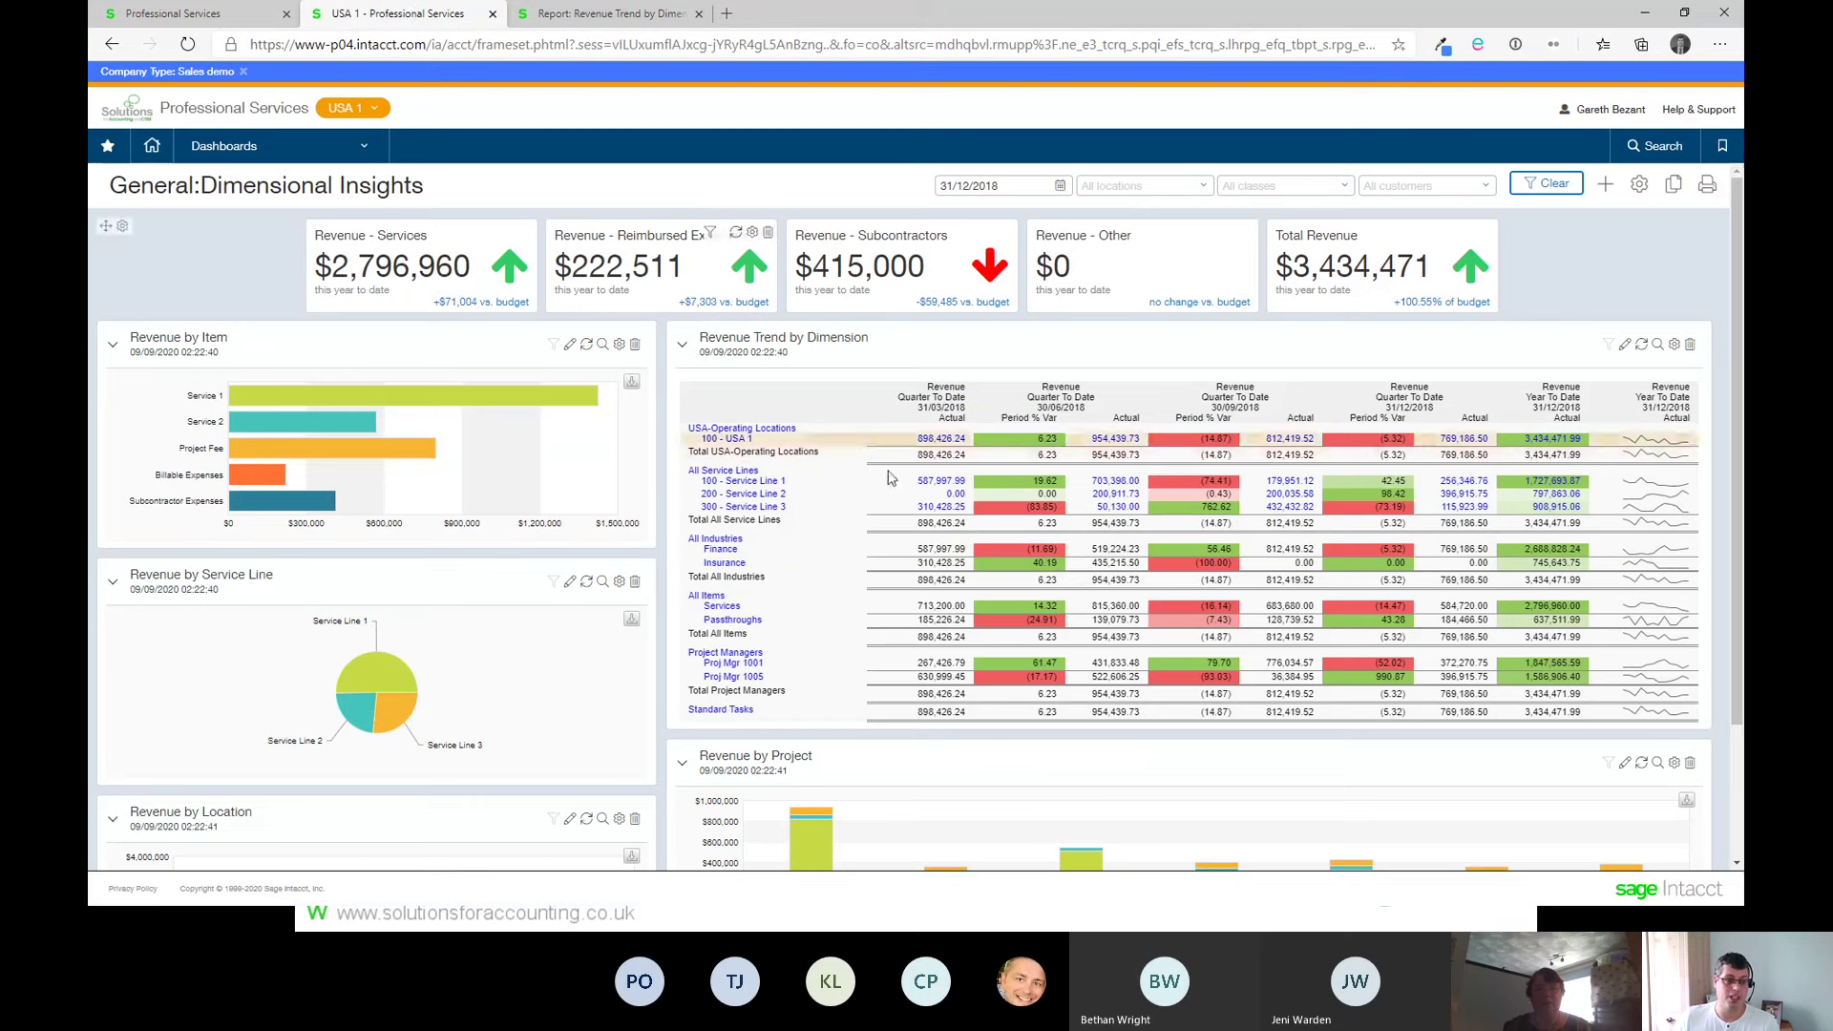
left_click(1127, 483)
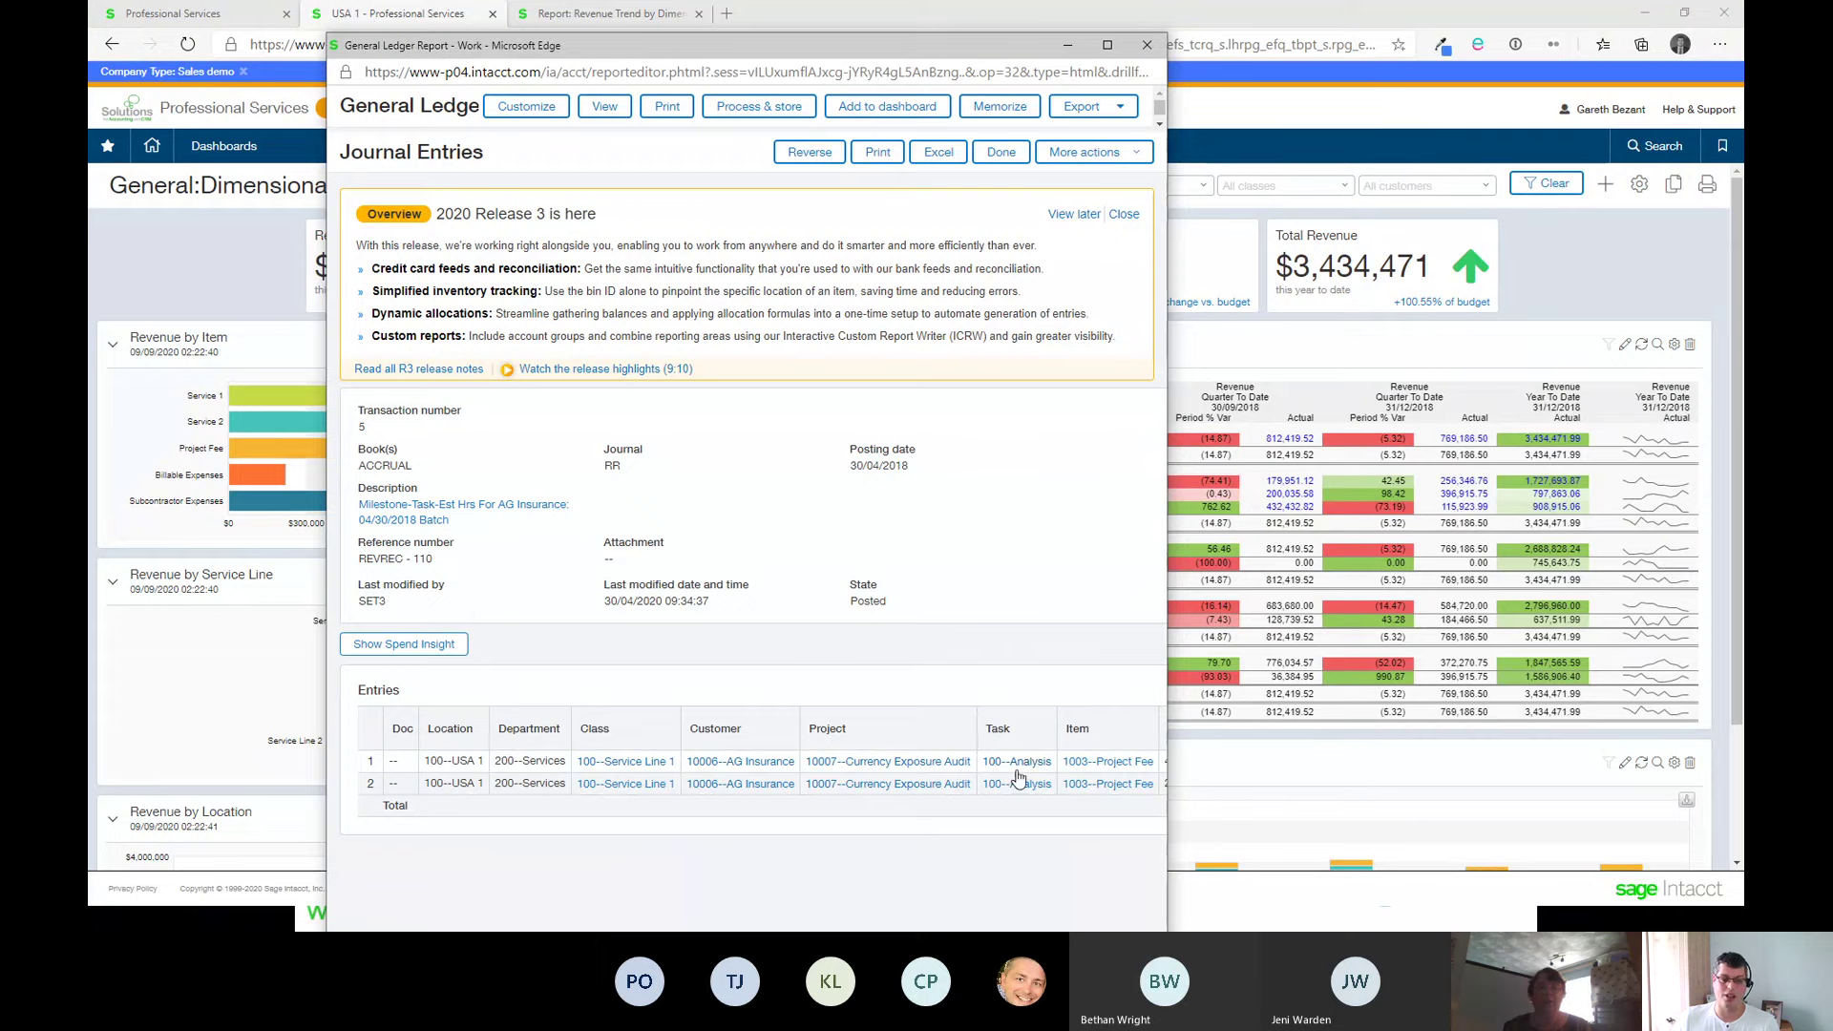
left_click(1106, 47)
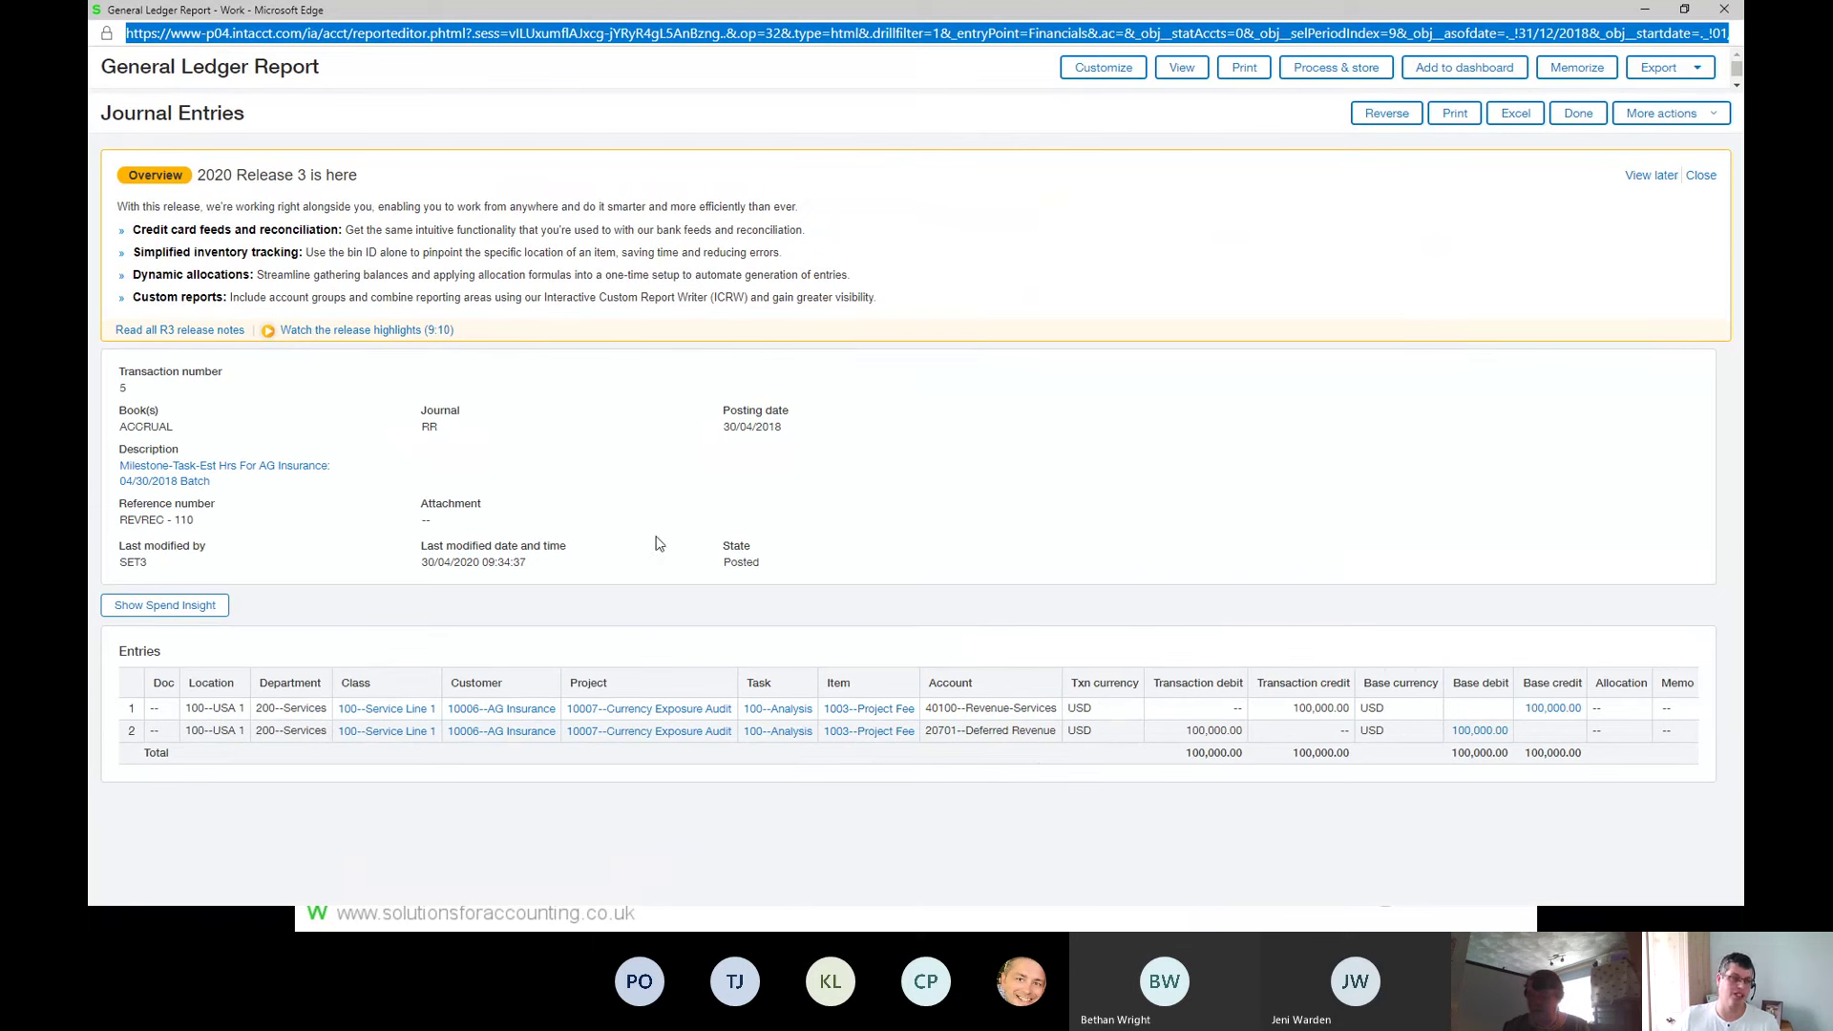
left_click(1724, 9)
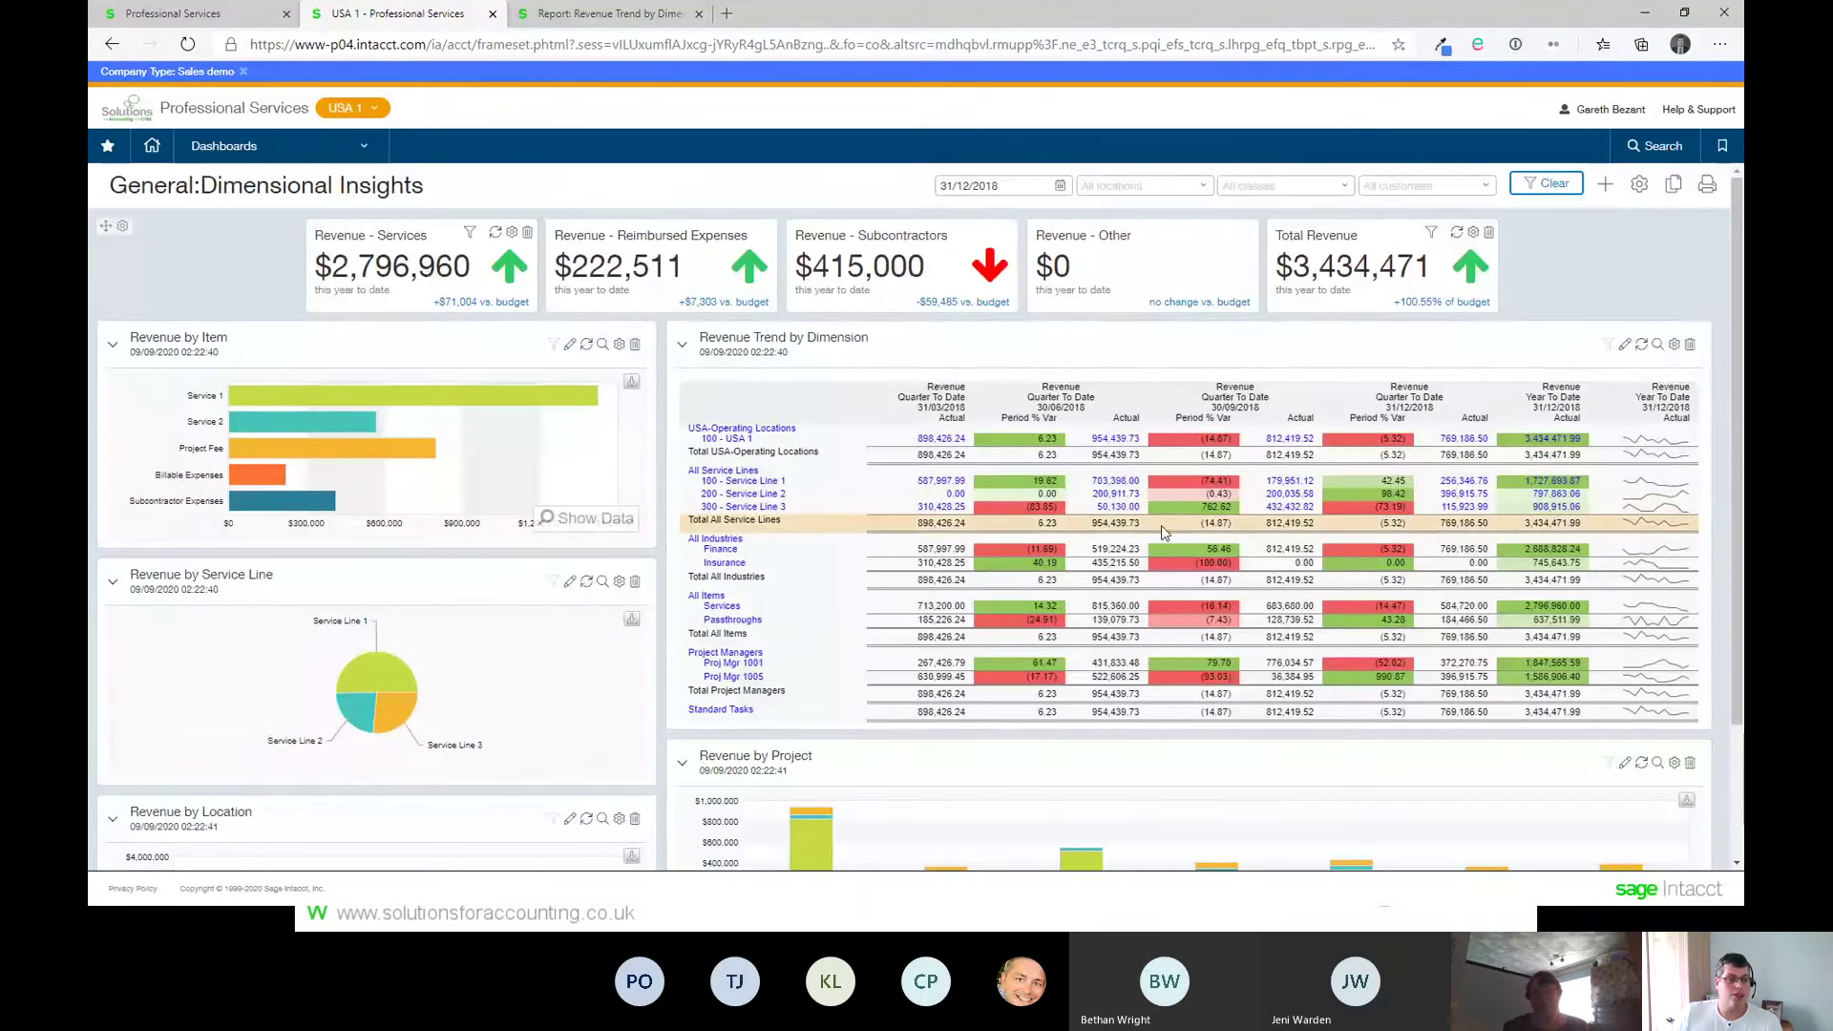
Step: Open the Controller version of the Role-Based dashboard
scroll(1161, 530, "down", 1)
scroll(1161, 532, "up", 1)
left_click(229, 145)
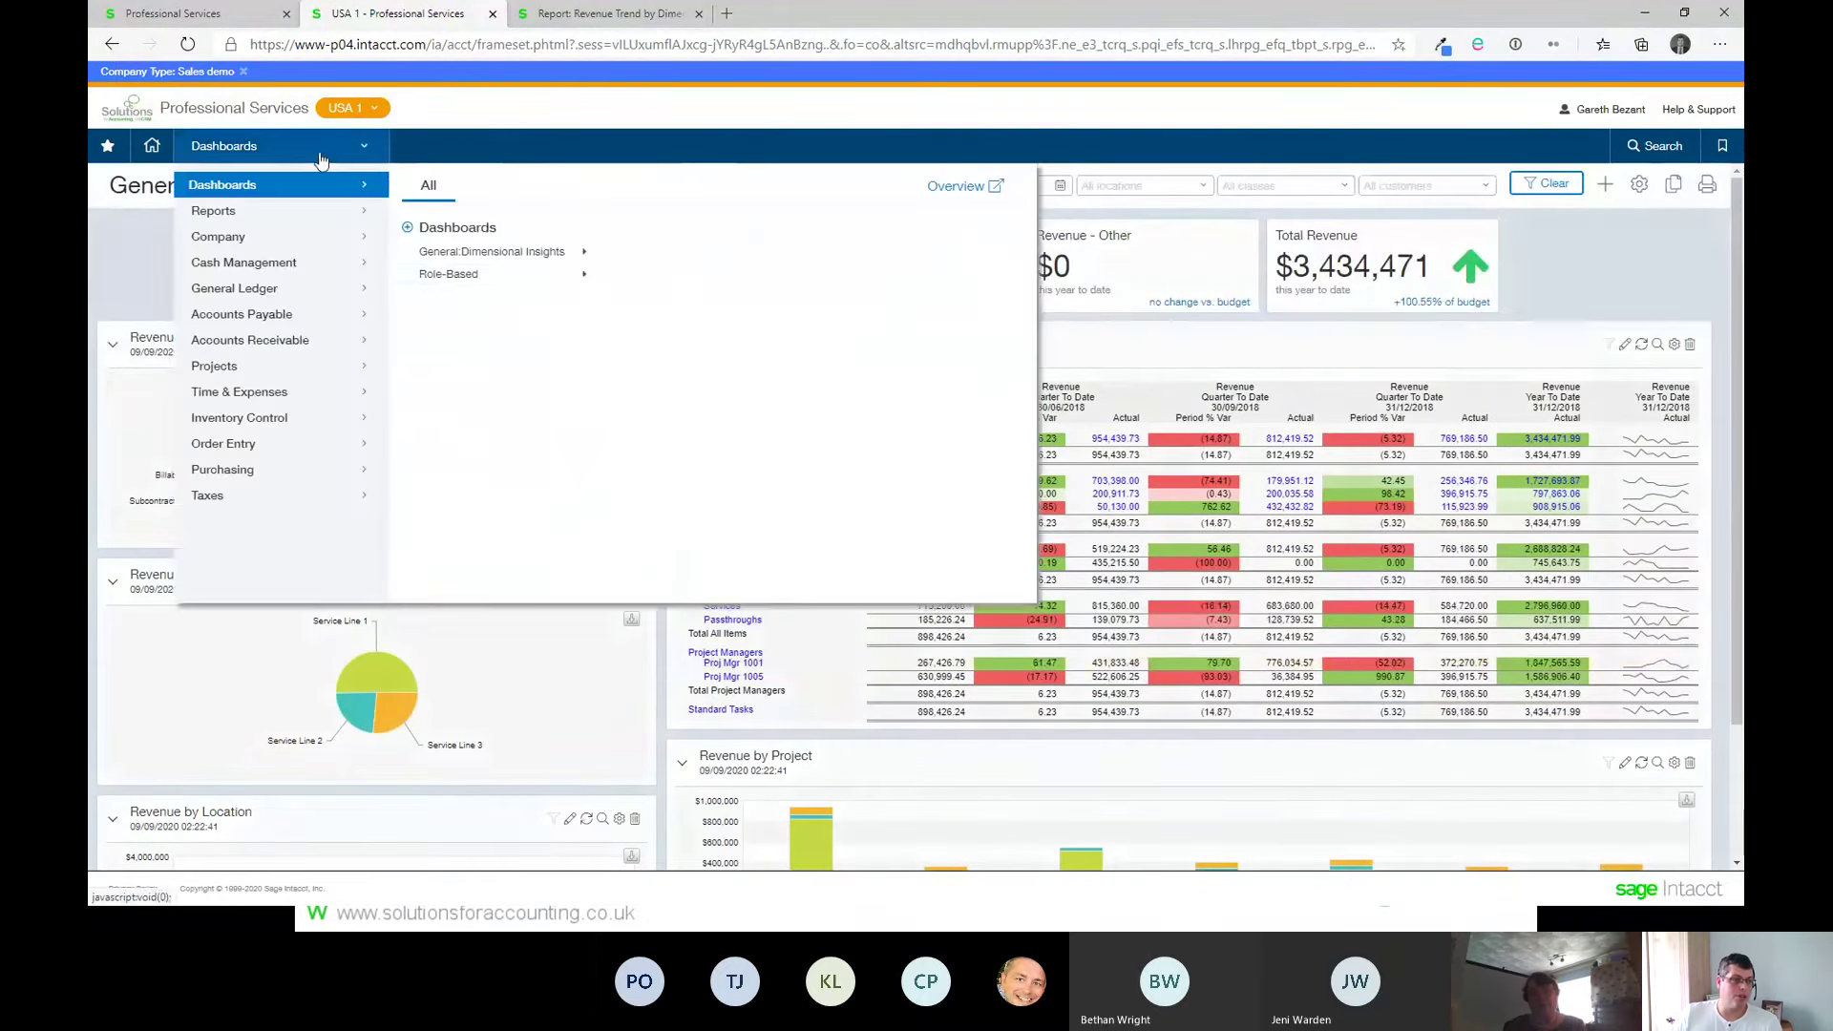
mouse_move(577, 275)
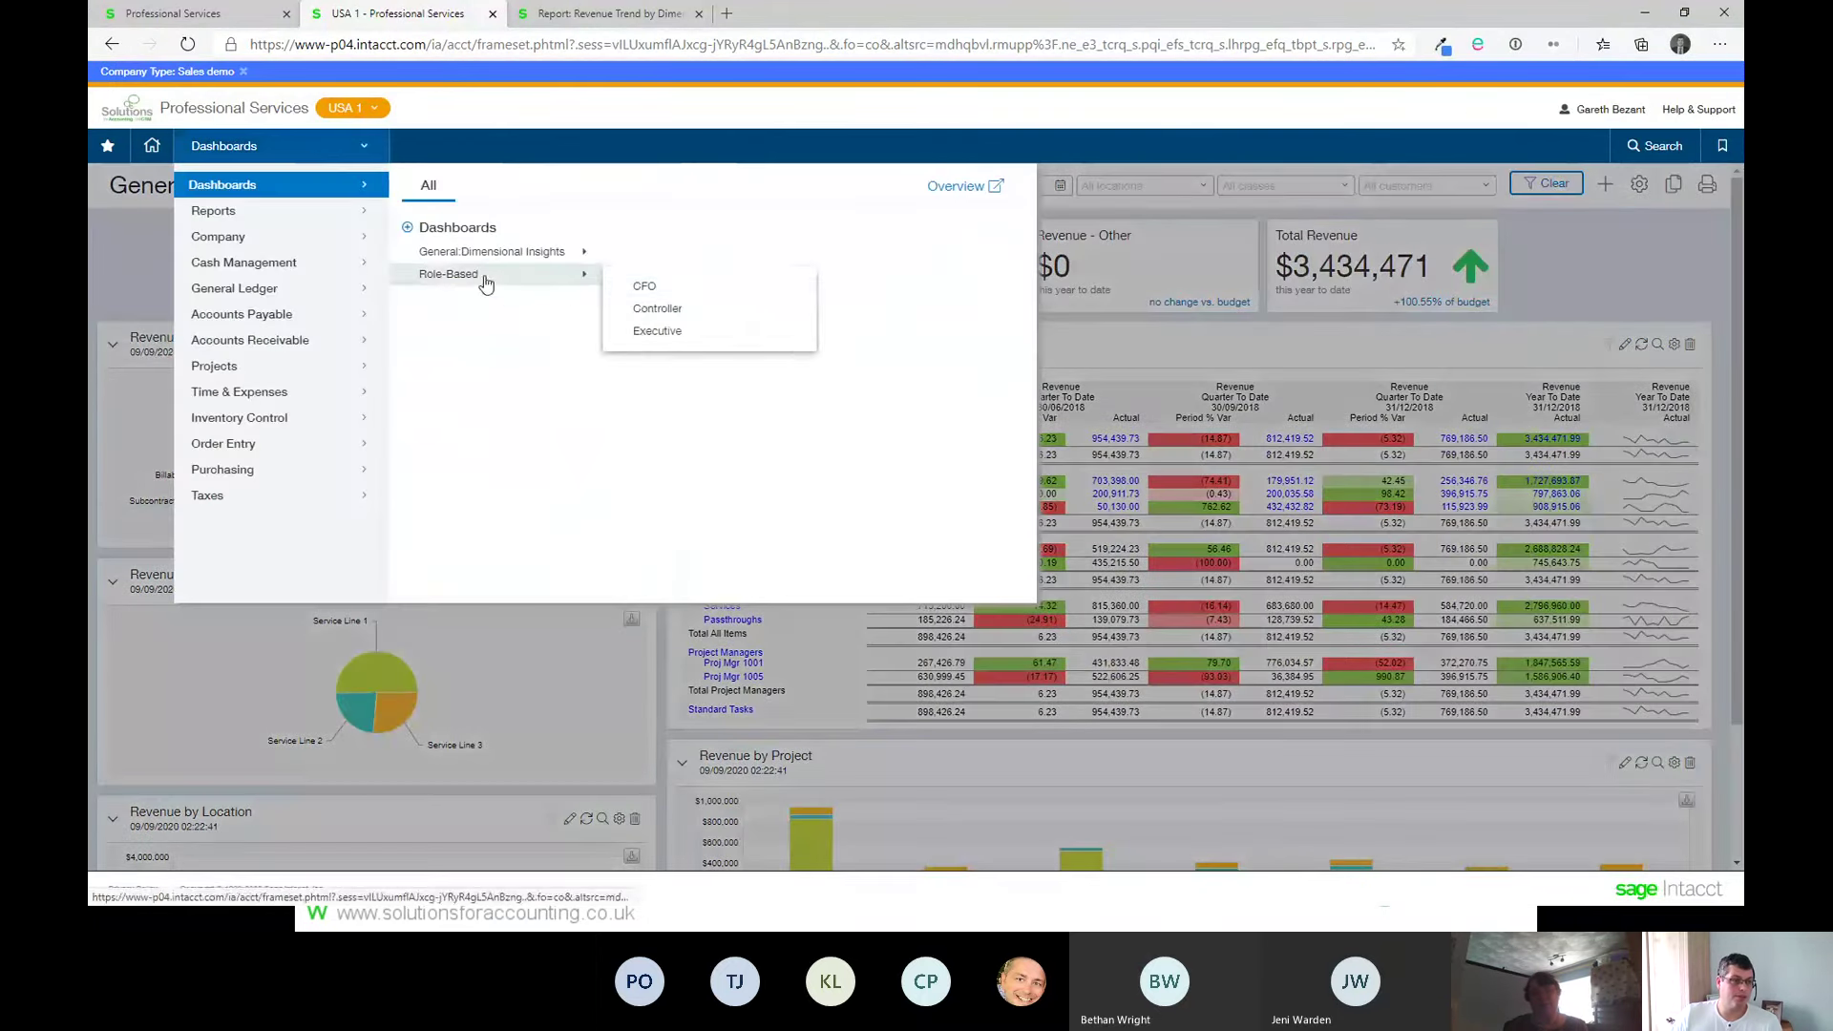
left_click(712, 313)
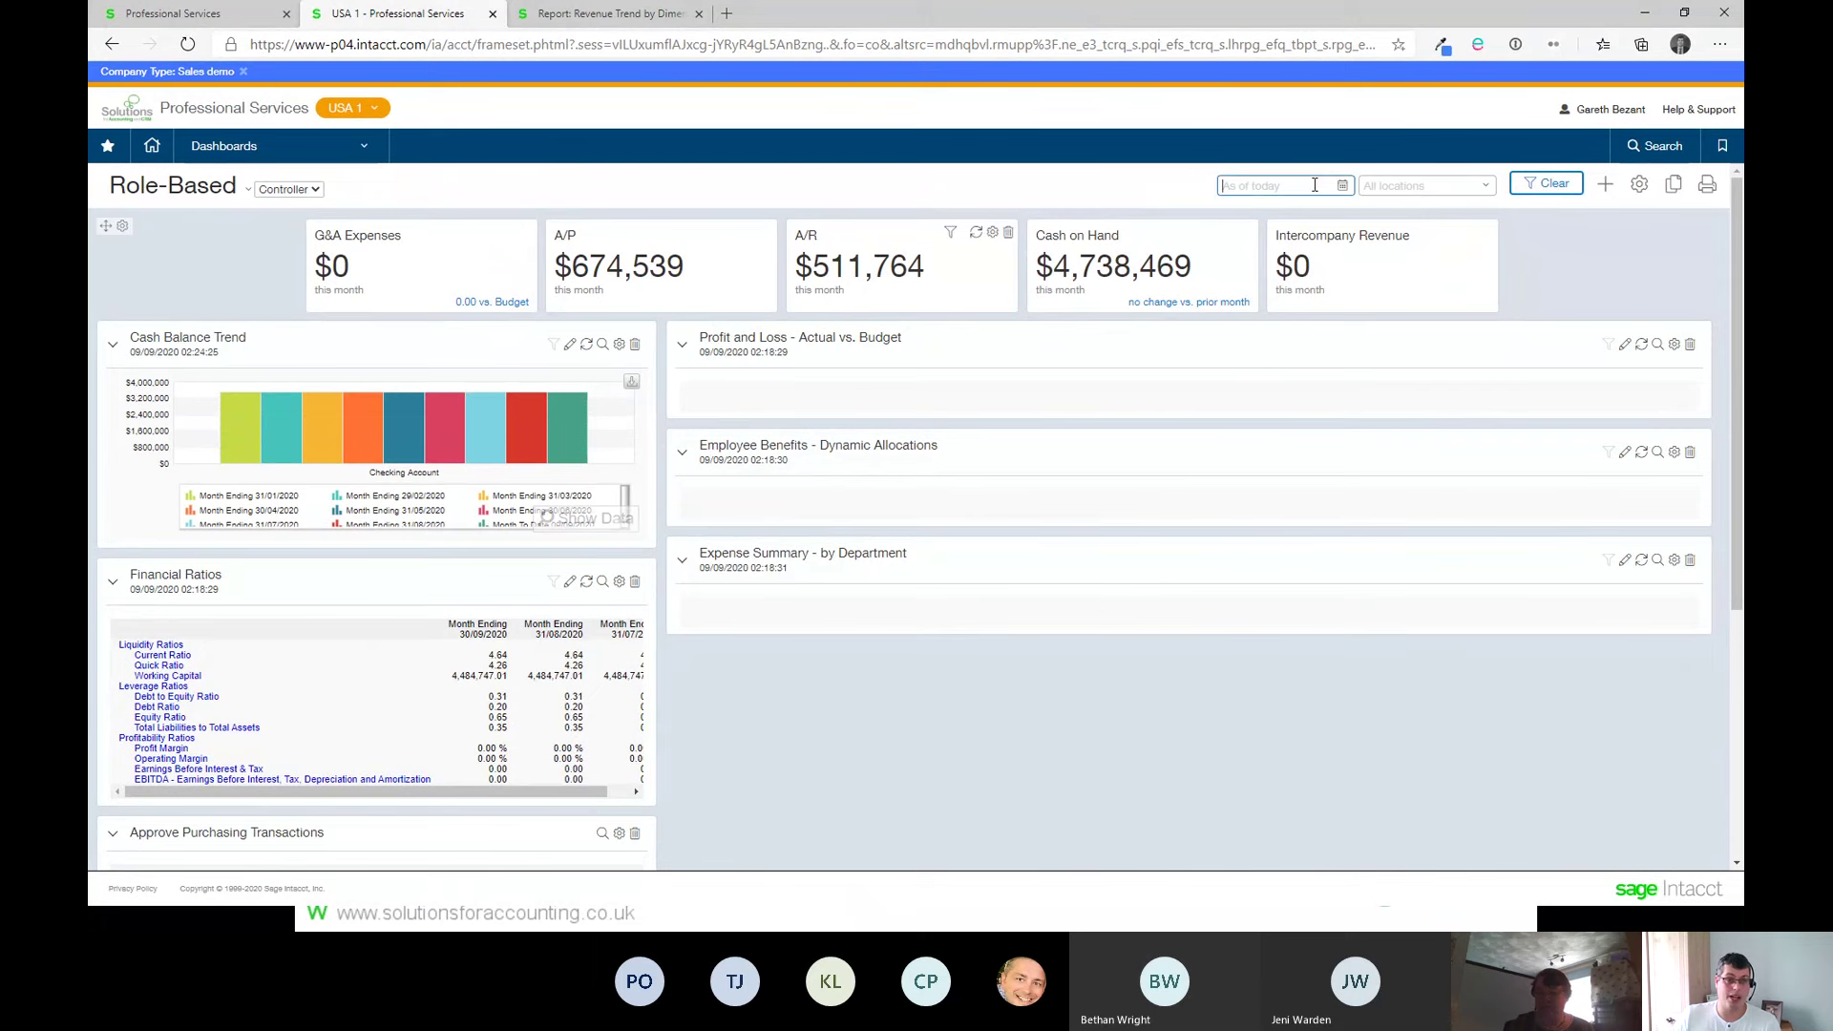
Step: Set the Controller dashboard's as-of date to 31/12/2018 and apply it
type("18")
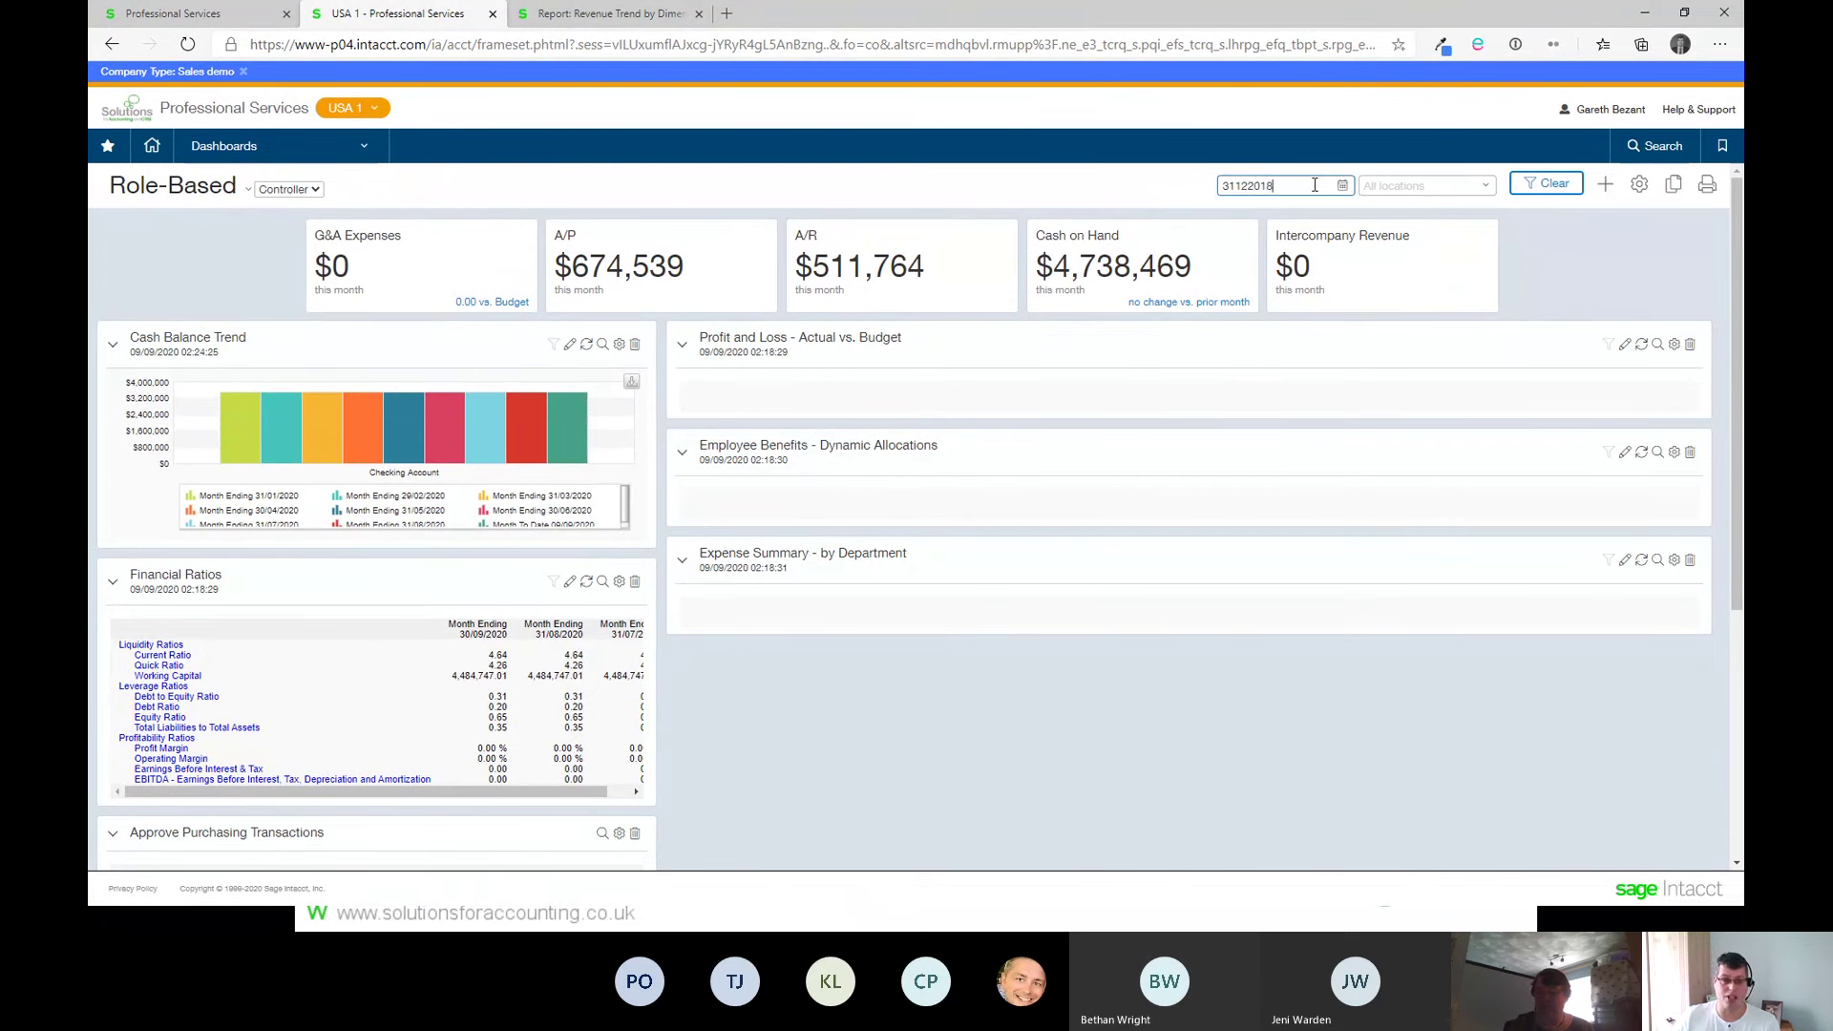
key("Tab")
left_click(1547, 183)
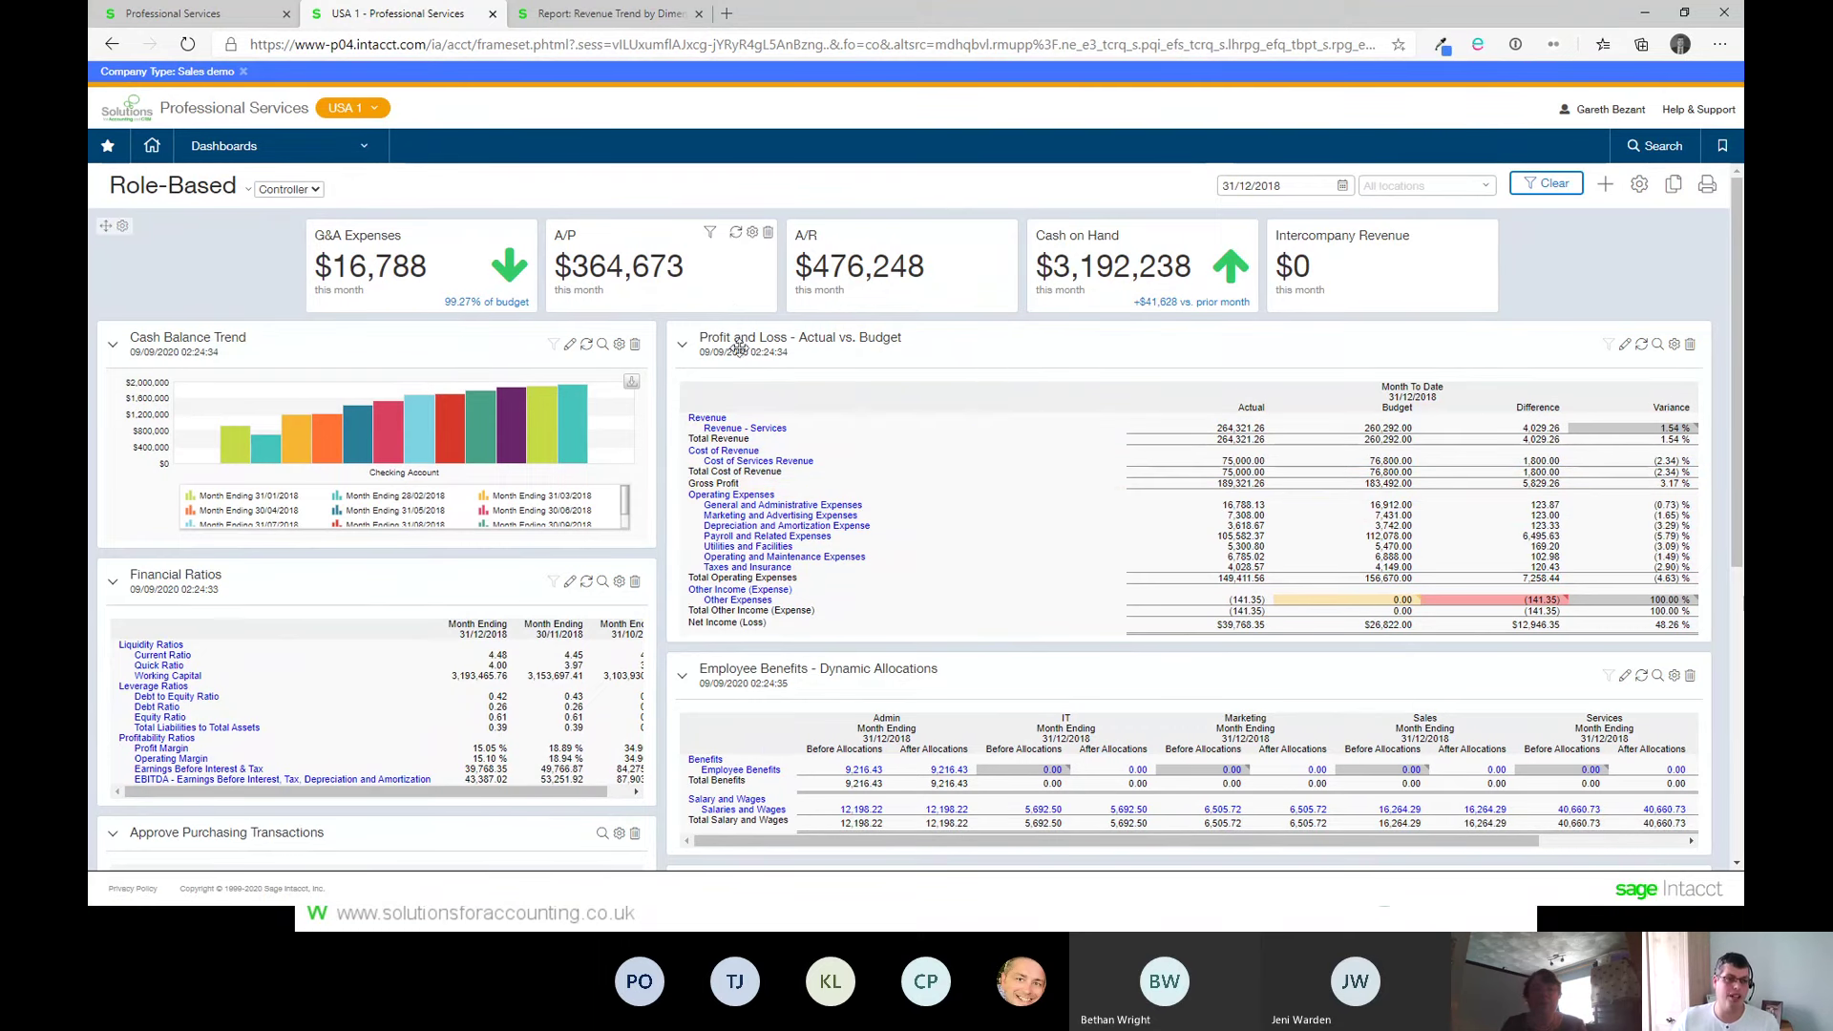
Step: Open the Profit and Loss - Actual vs. Budget report for editing, close the old report preview, and display the row definitions
left_click(1623, 344)
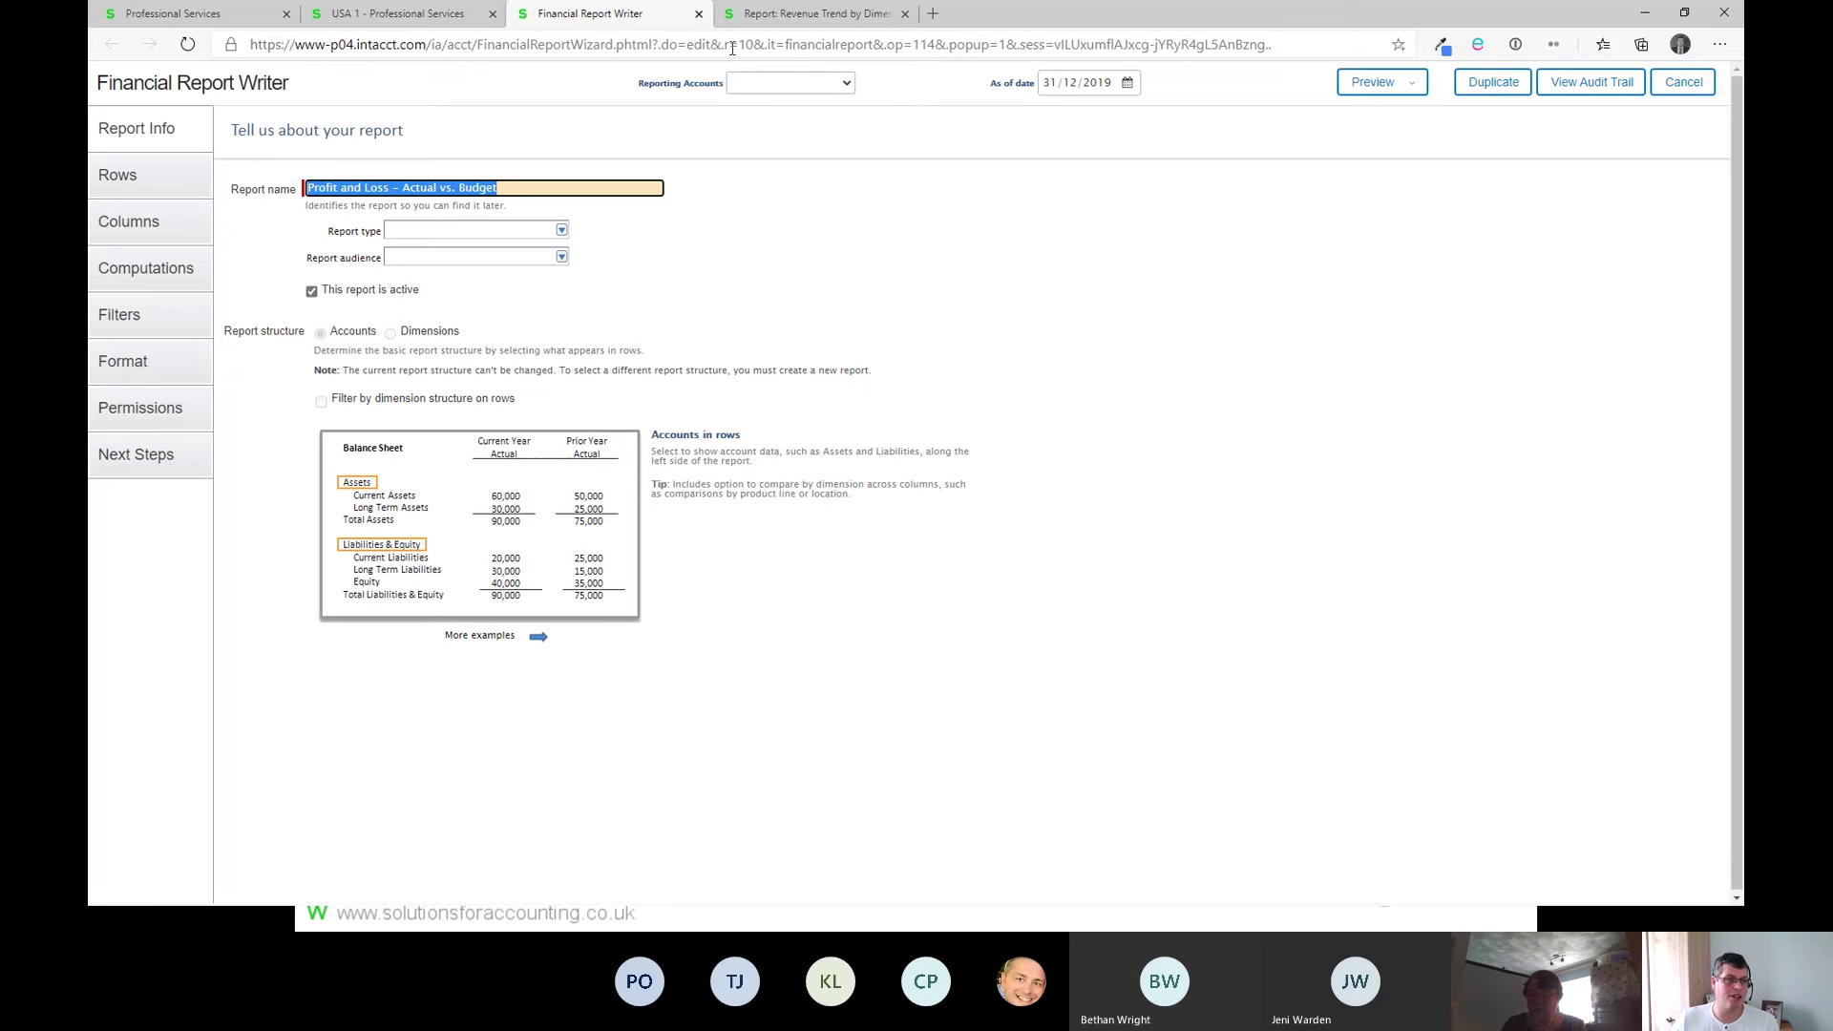
left_click(905, 13)
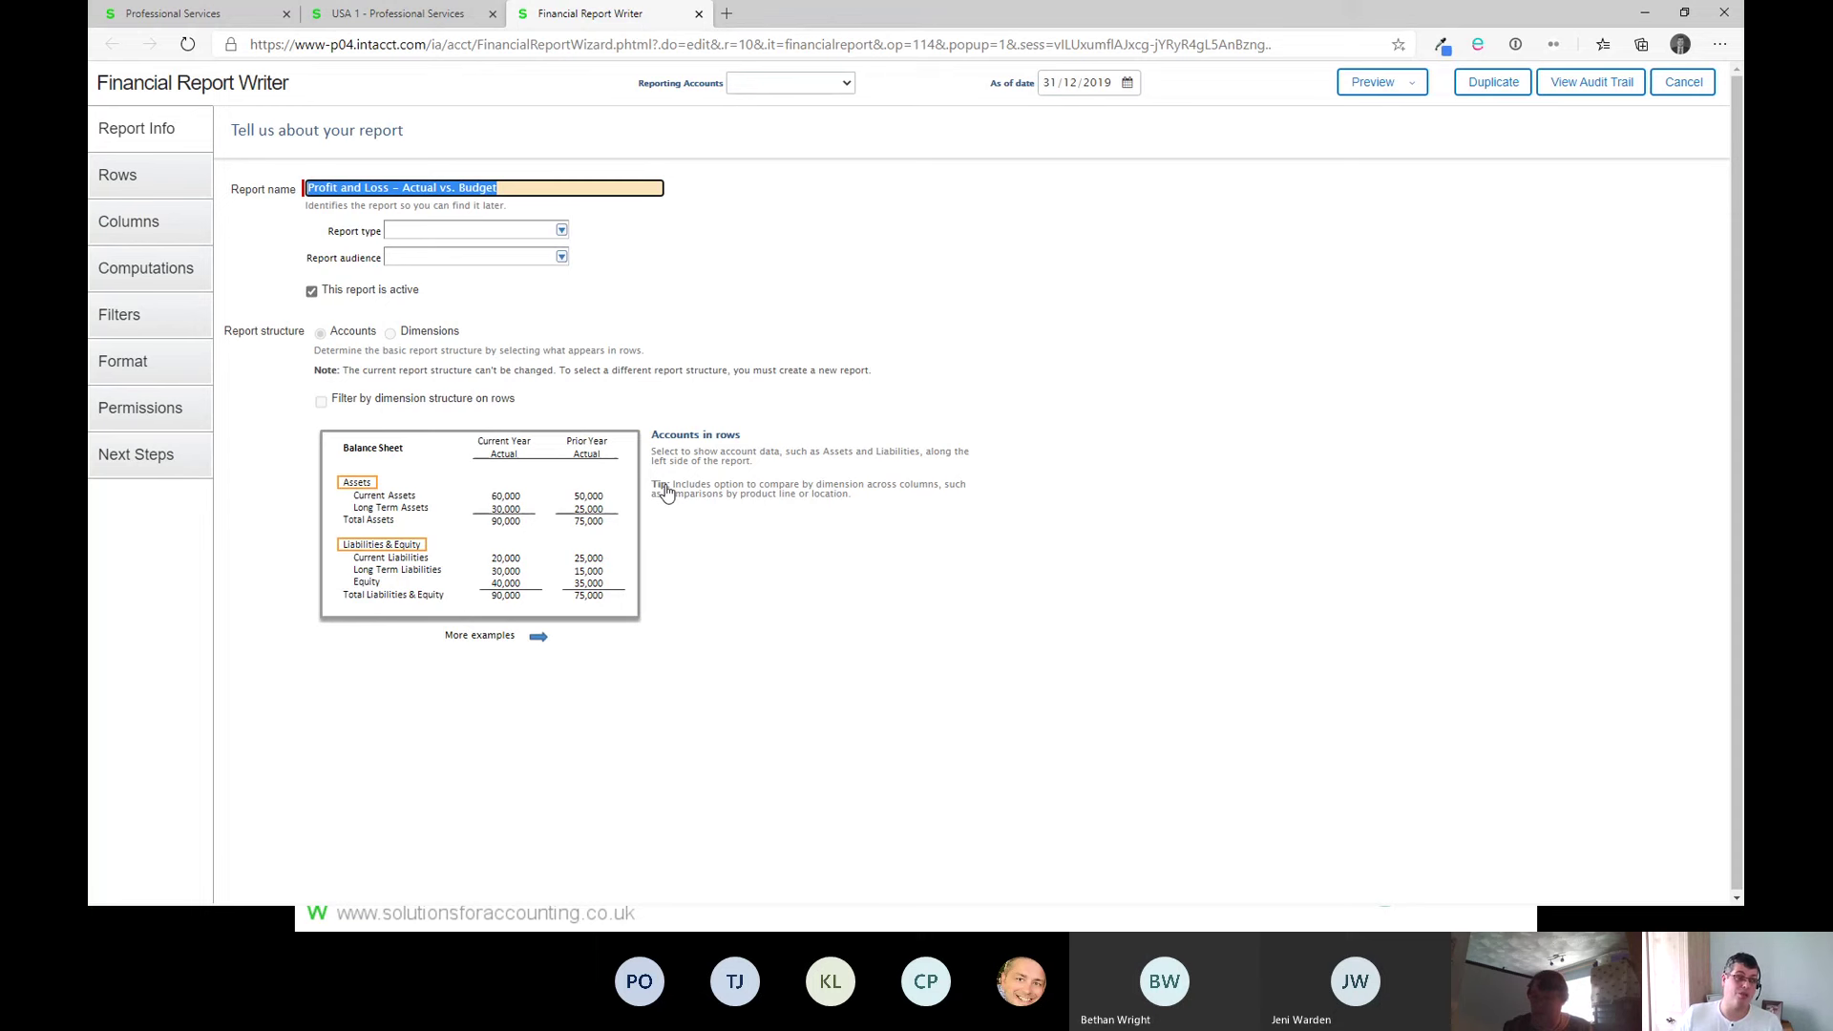
left_click(185, 166)
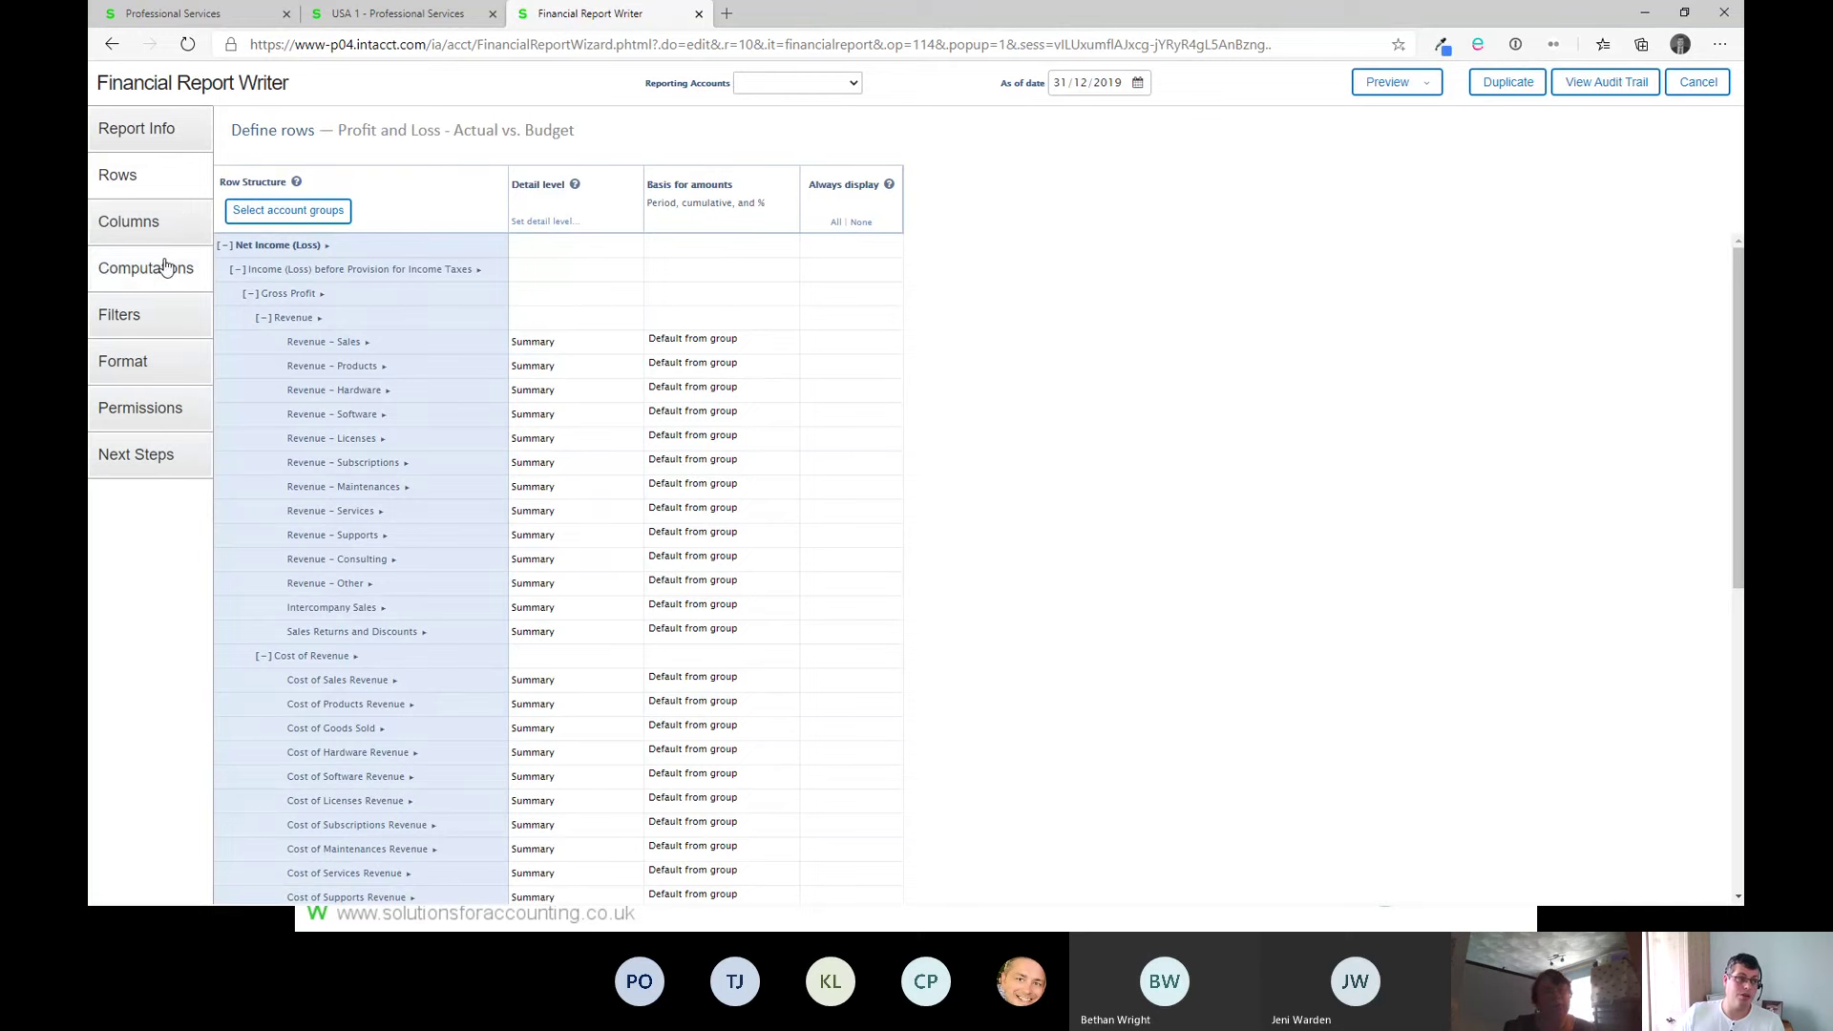
left_click(183, 219)
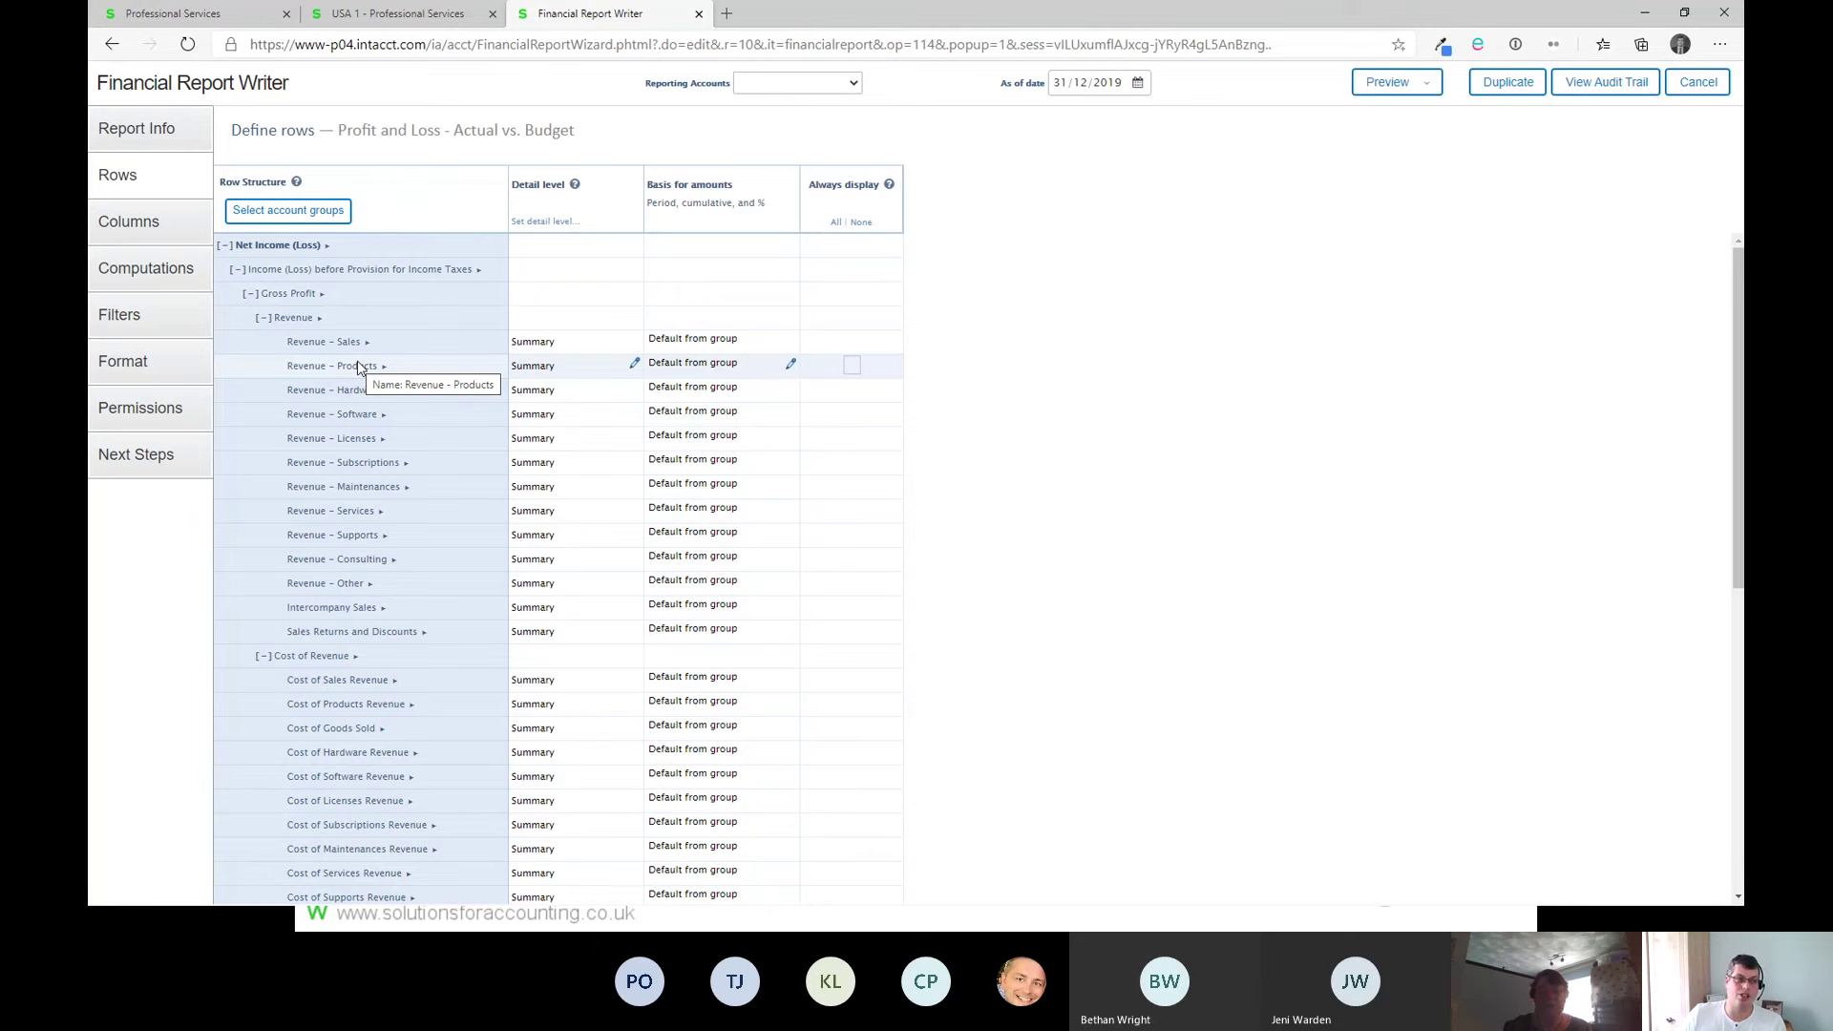
Step: Check back on the Controller dashboard, and examine the Profit and Loss report's row structure from Net Income down to Income Taxes
left_click(392, 14)
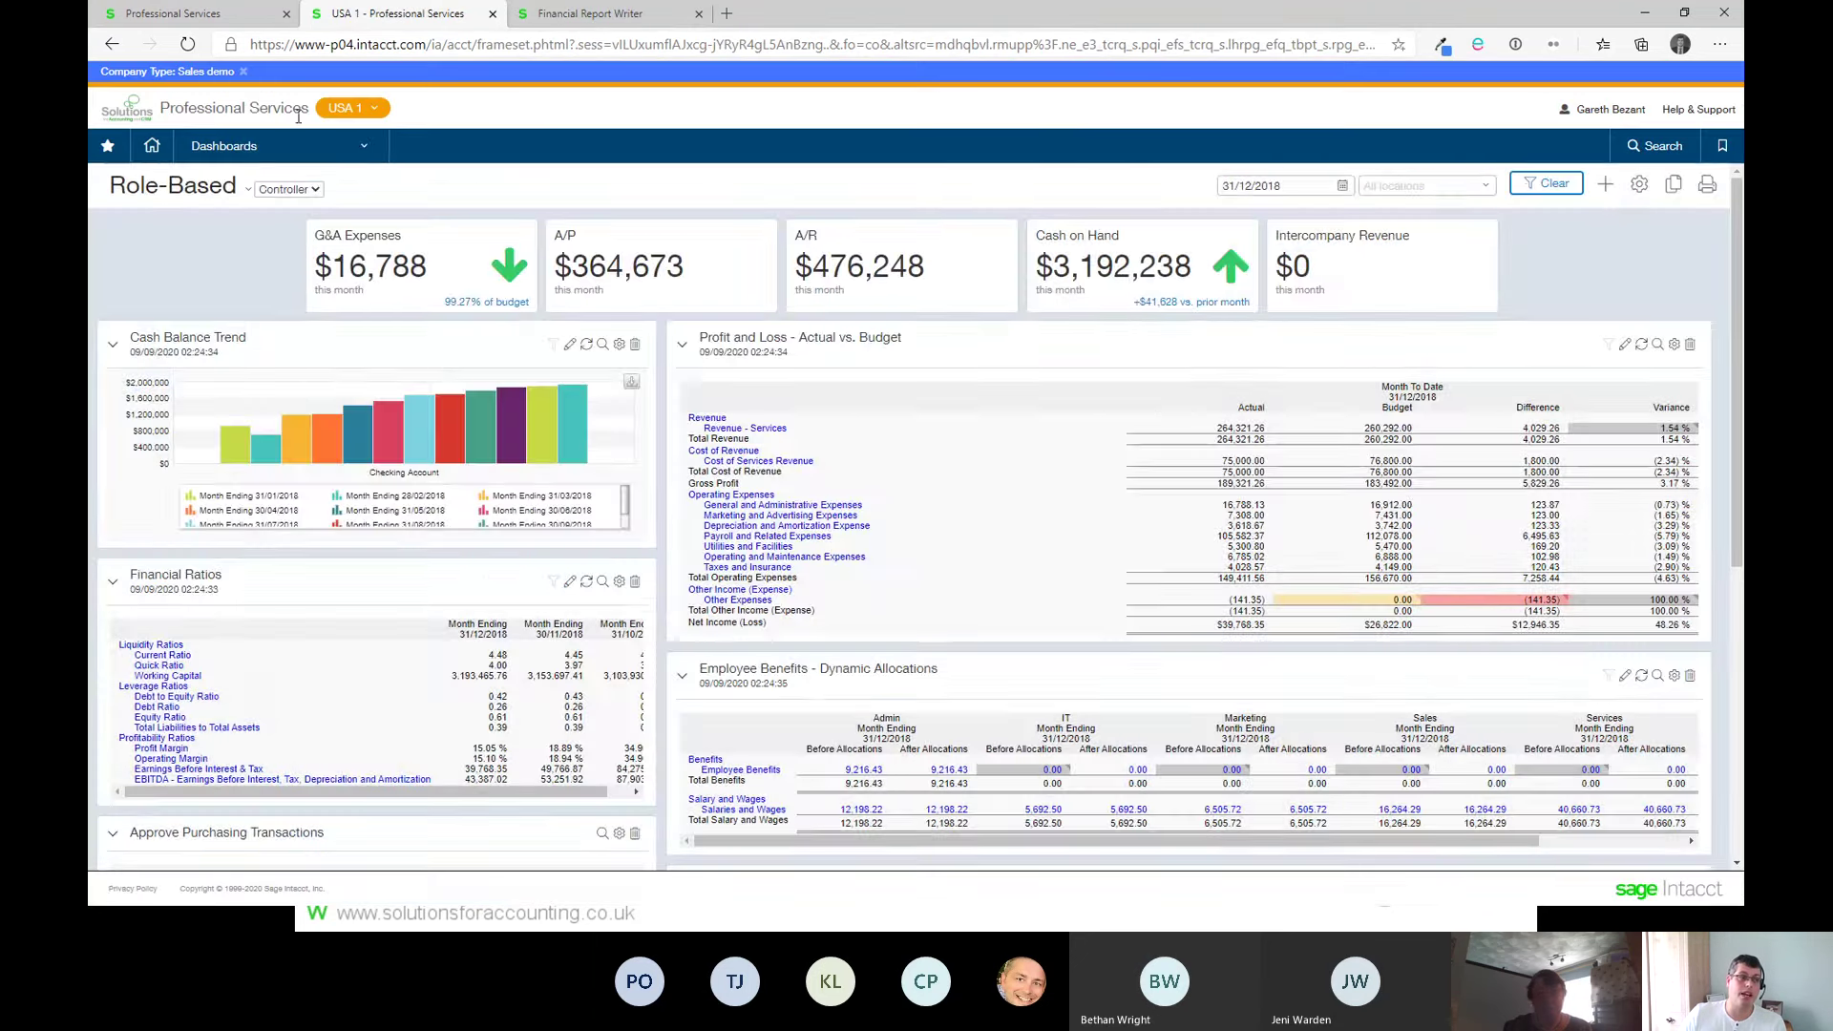
left_click(287, 145)
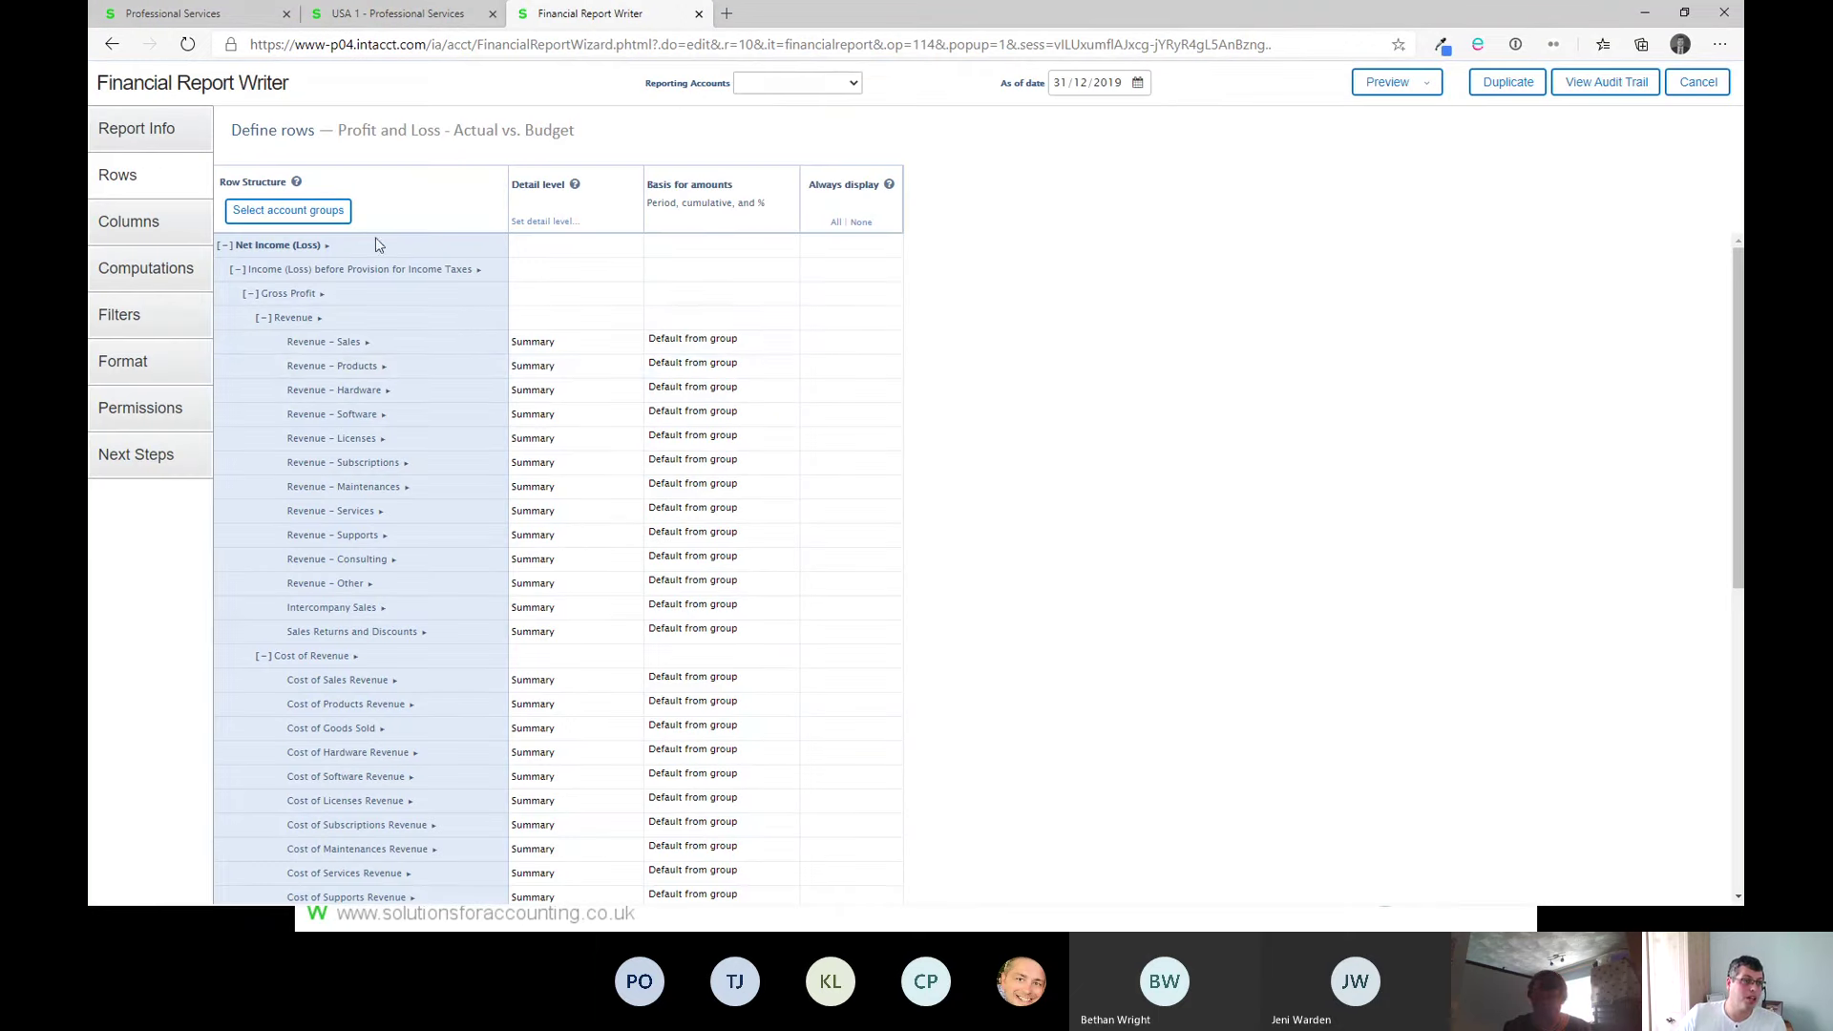
left_click(592, 13)
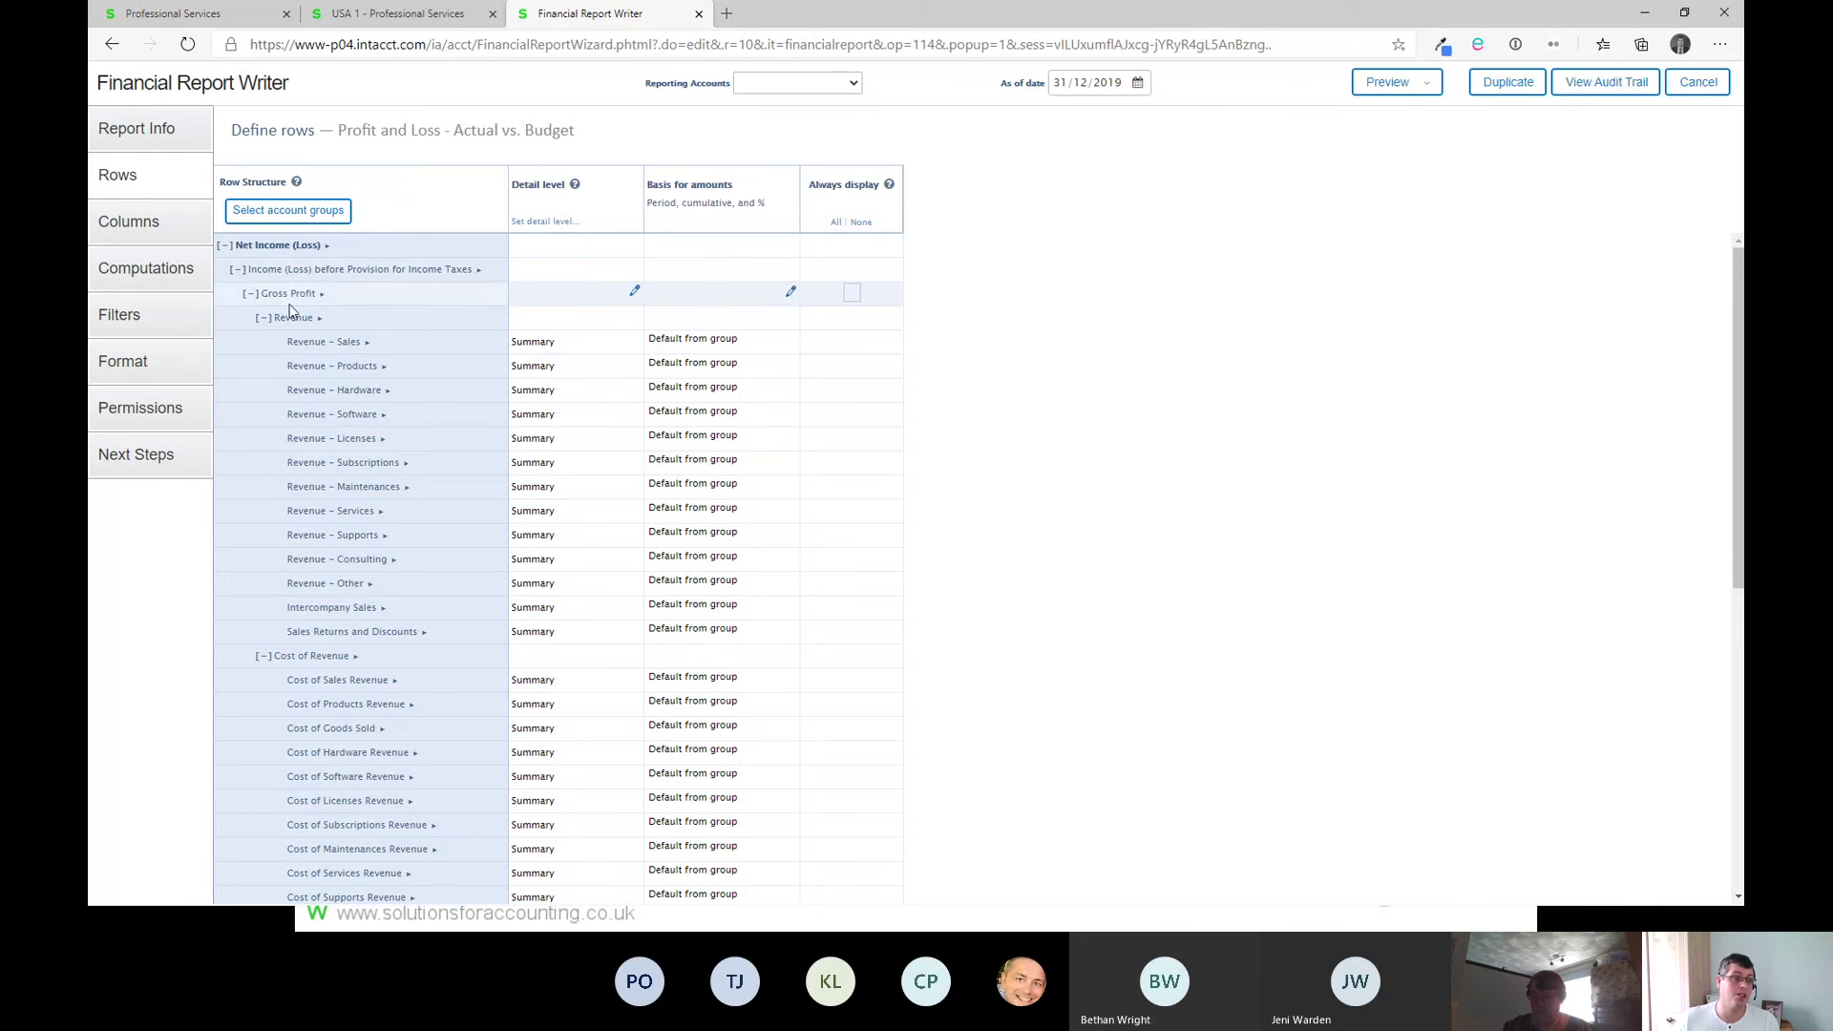
mouse_move(361, 349)
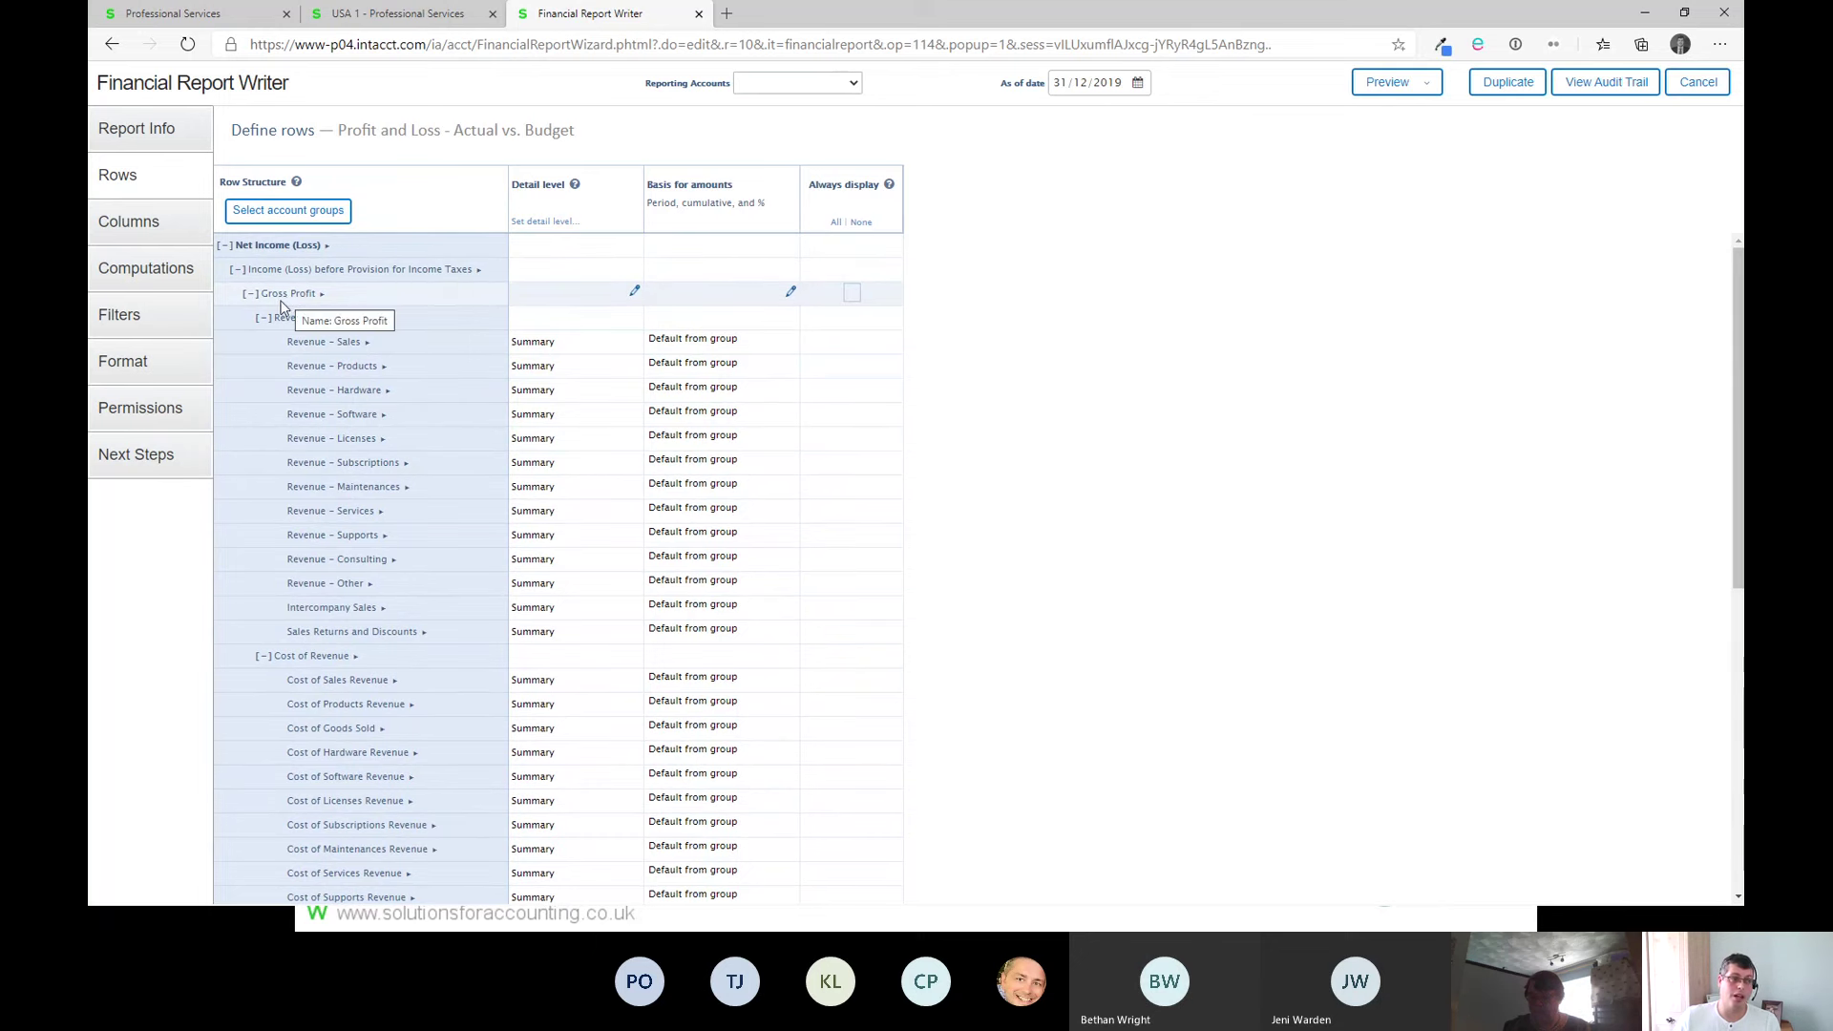
scroll(291, 420, "down", 6)
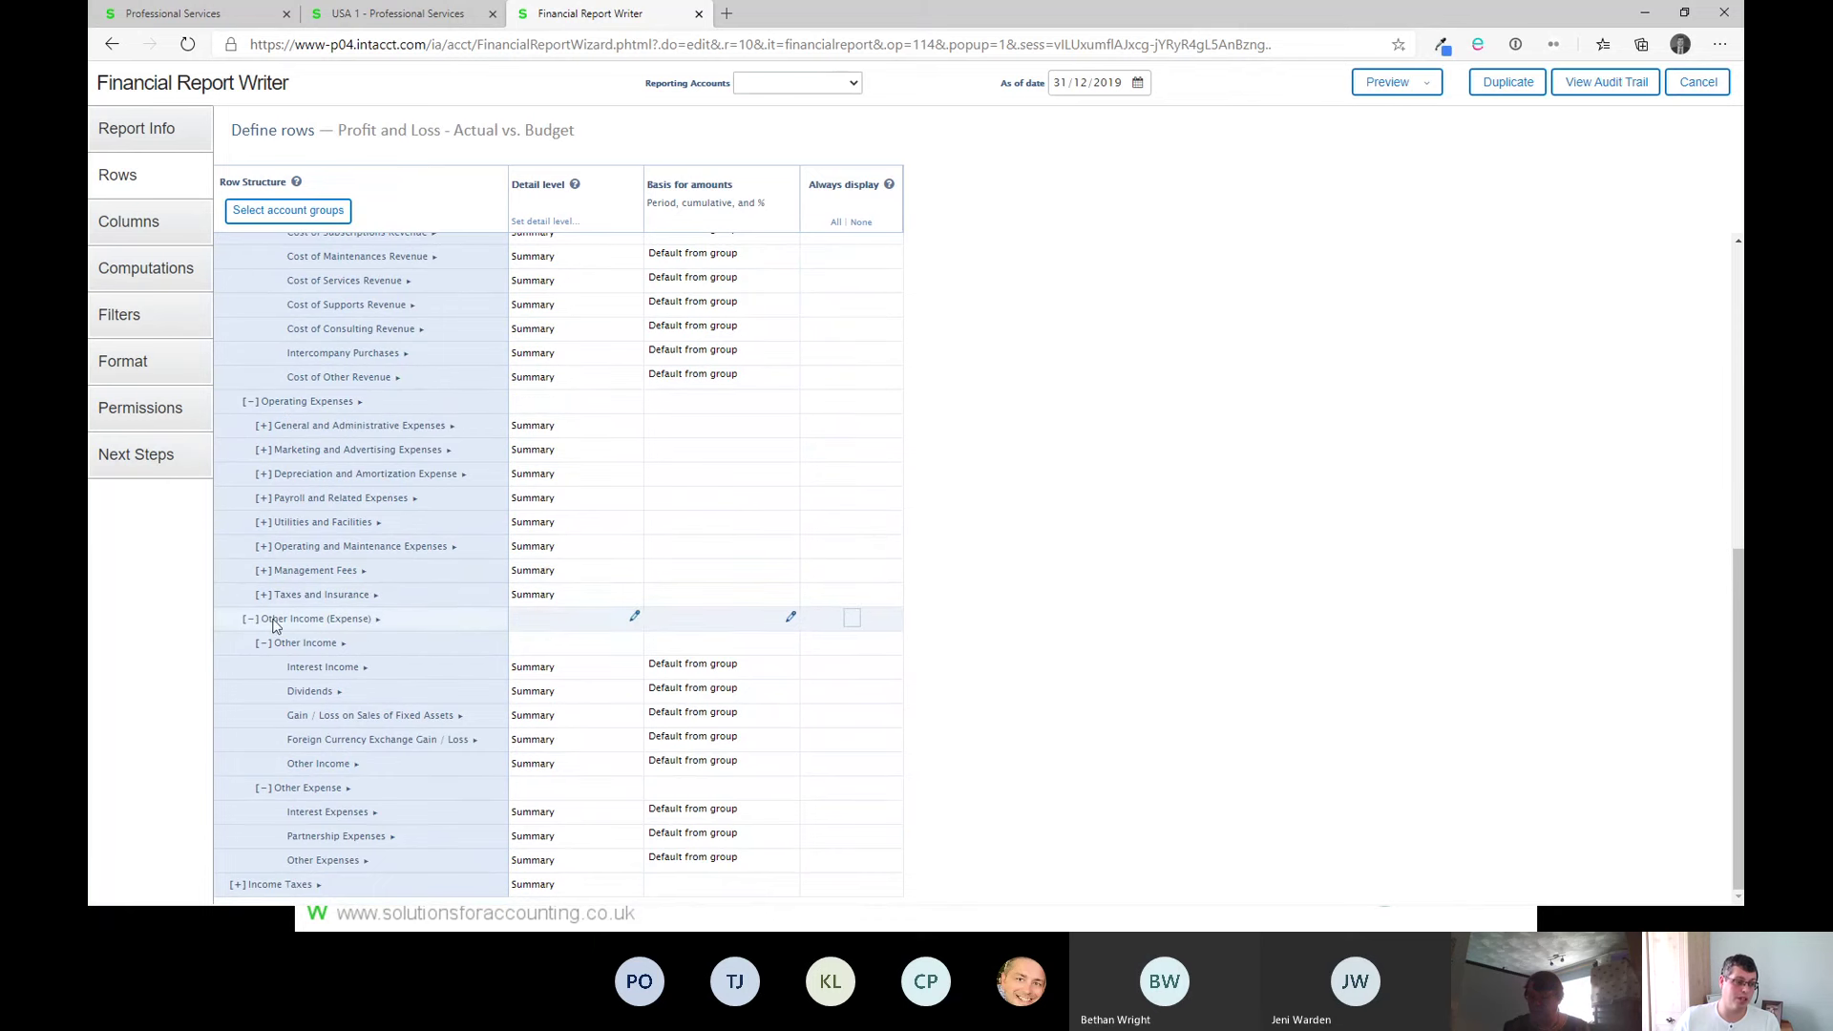
scroll(261, 683, "up", 6)
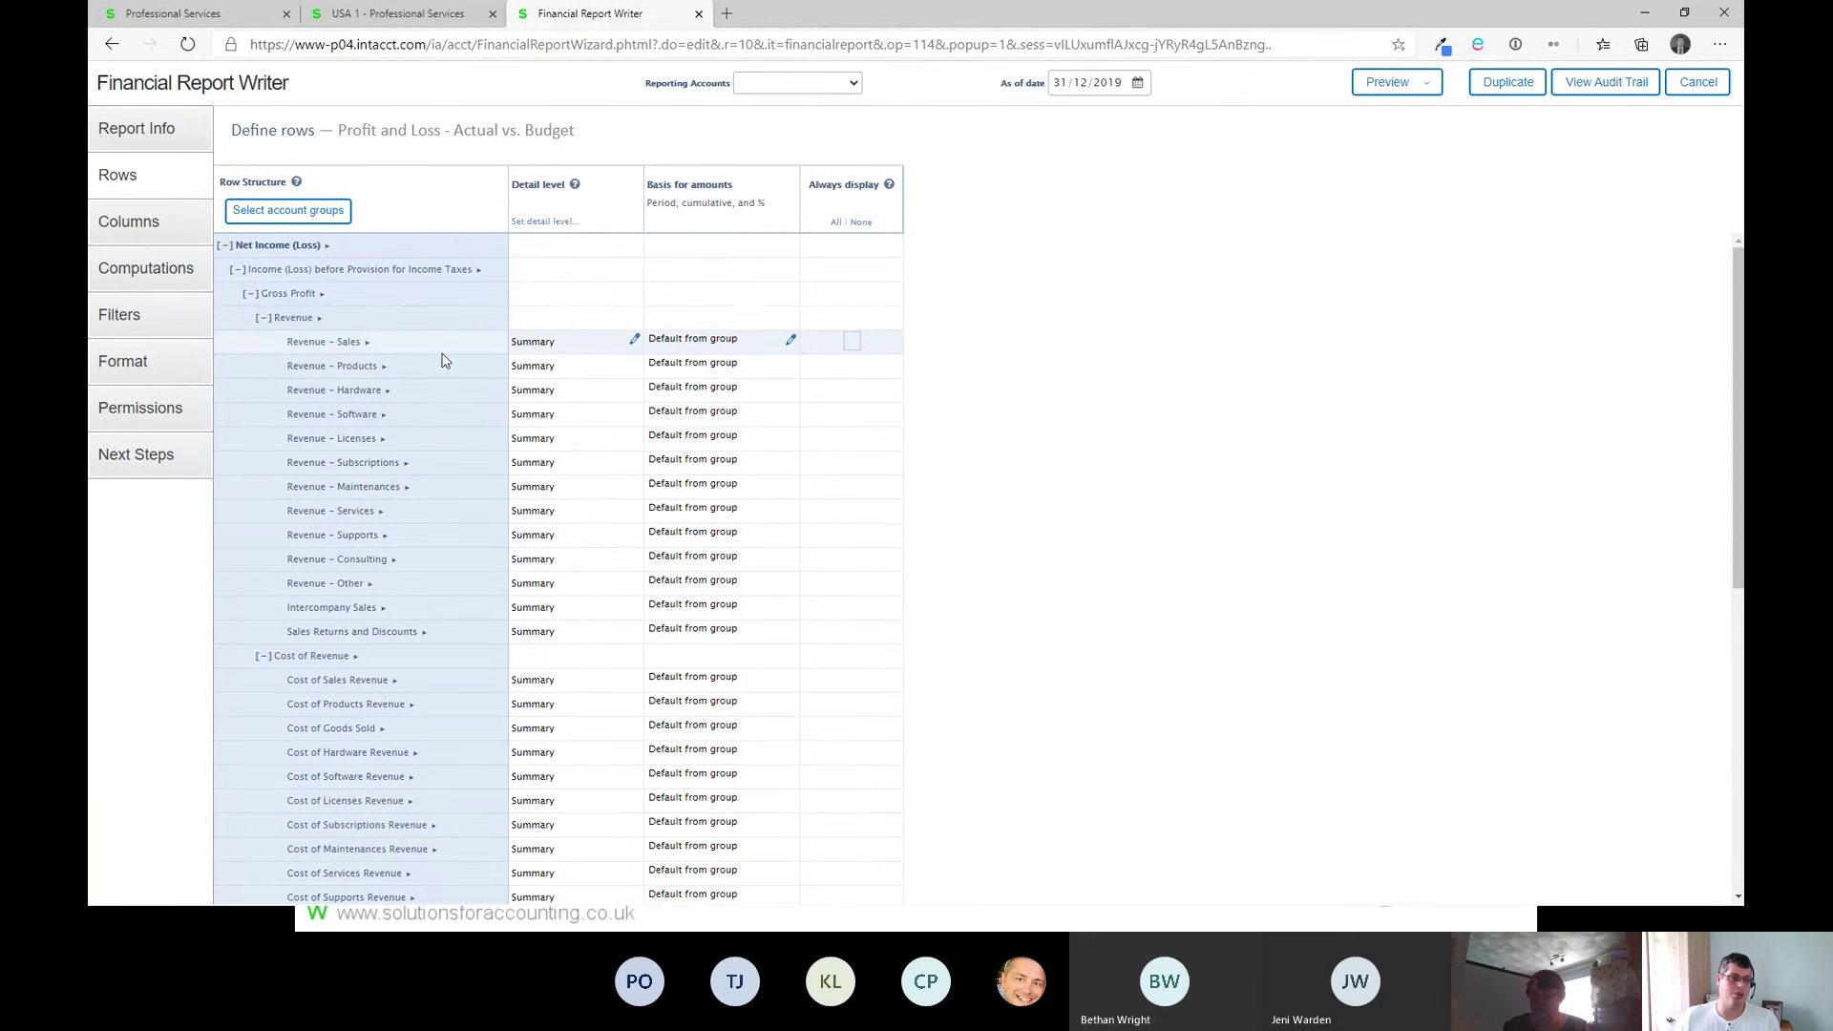
Step: Try the detail-level options for the Revenue – Sales row, including a summary expanded by dimension, without applying them
left_click(634, 340)
left_click(695, 358)
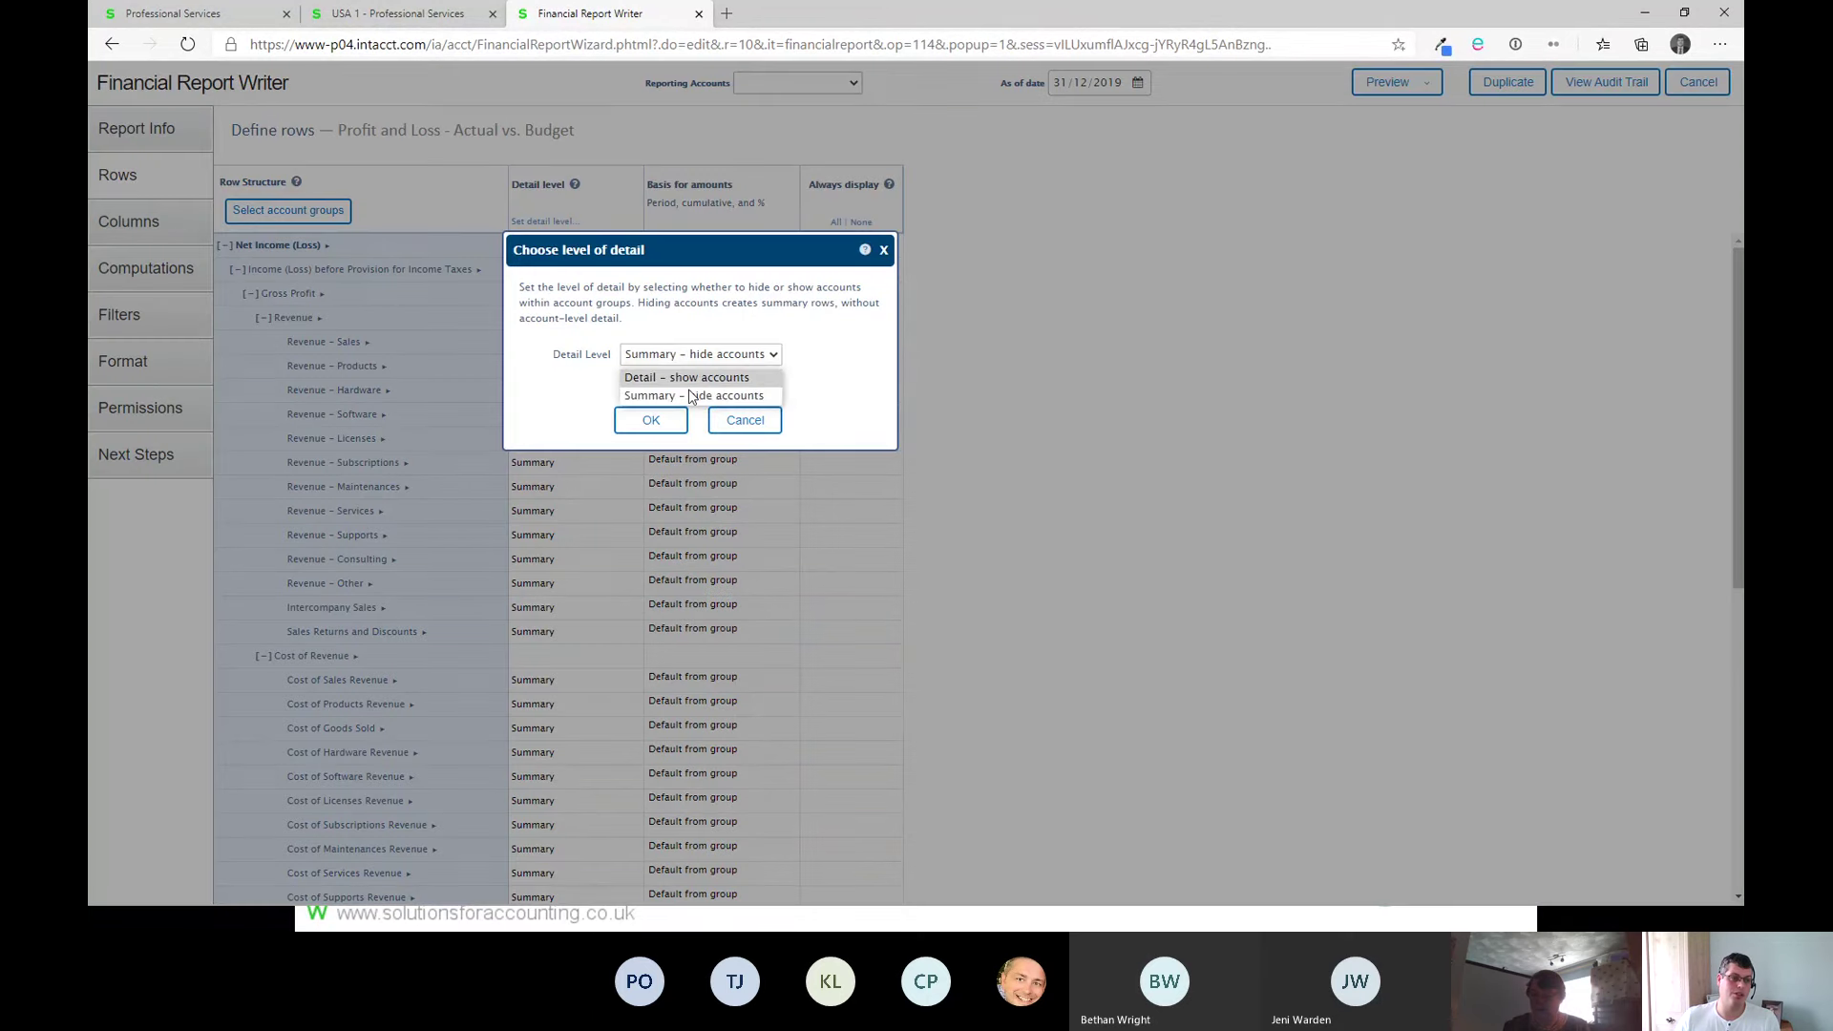
left_click(688, 378)
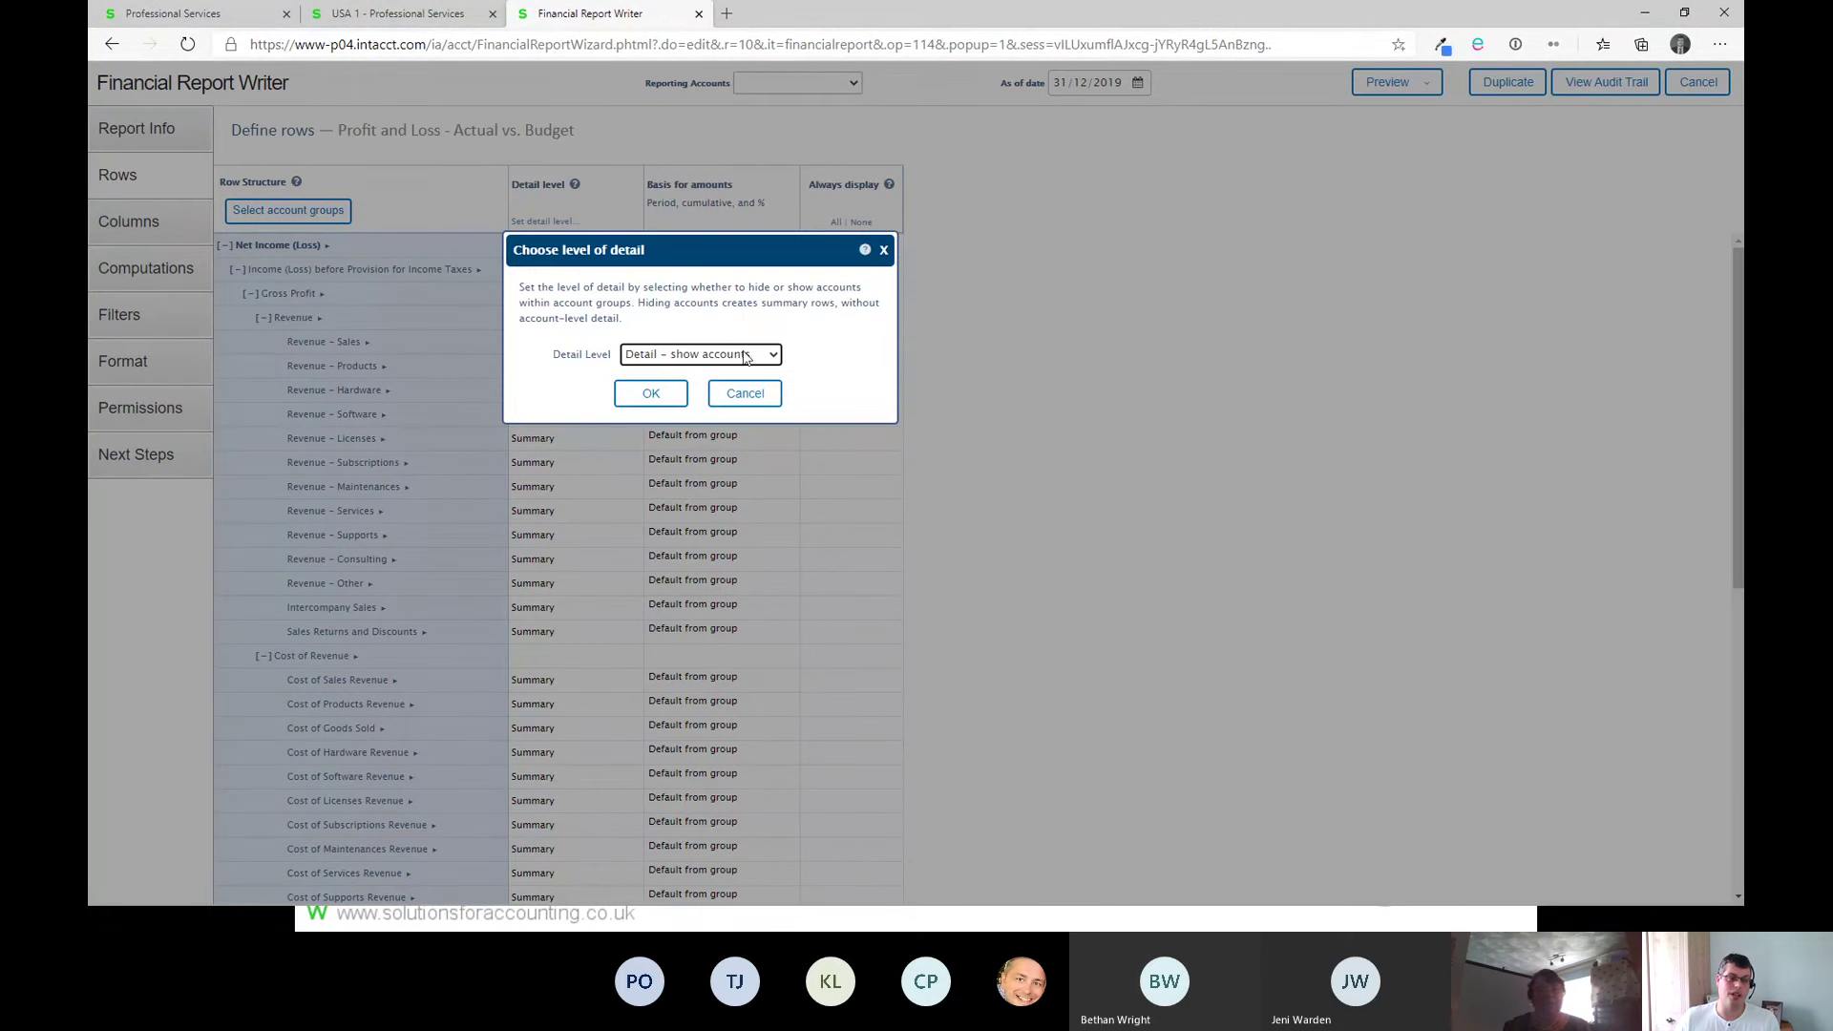
left_click(745, 356)
left_click(718, 396)
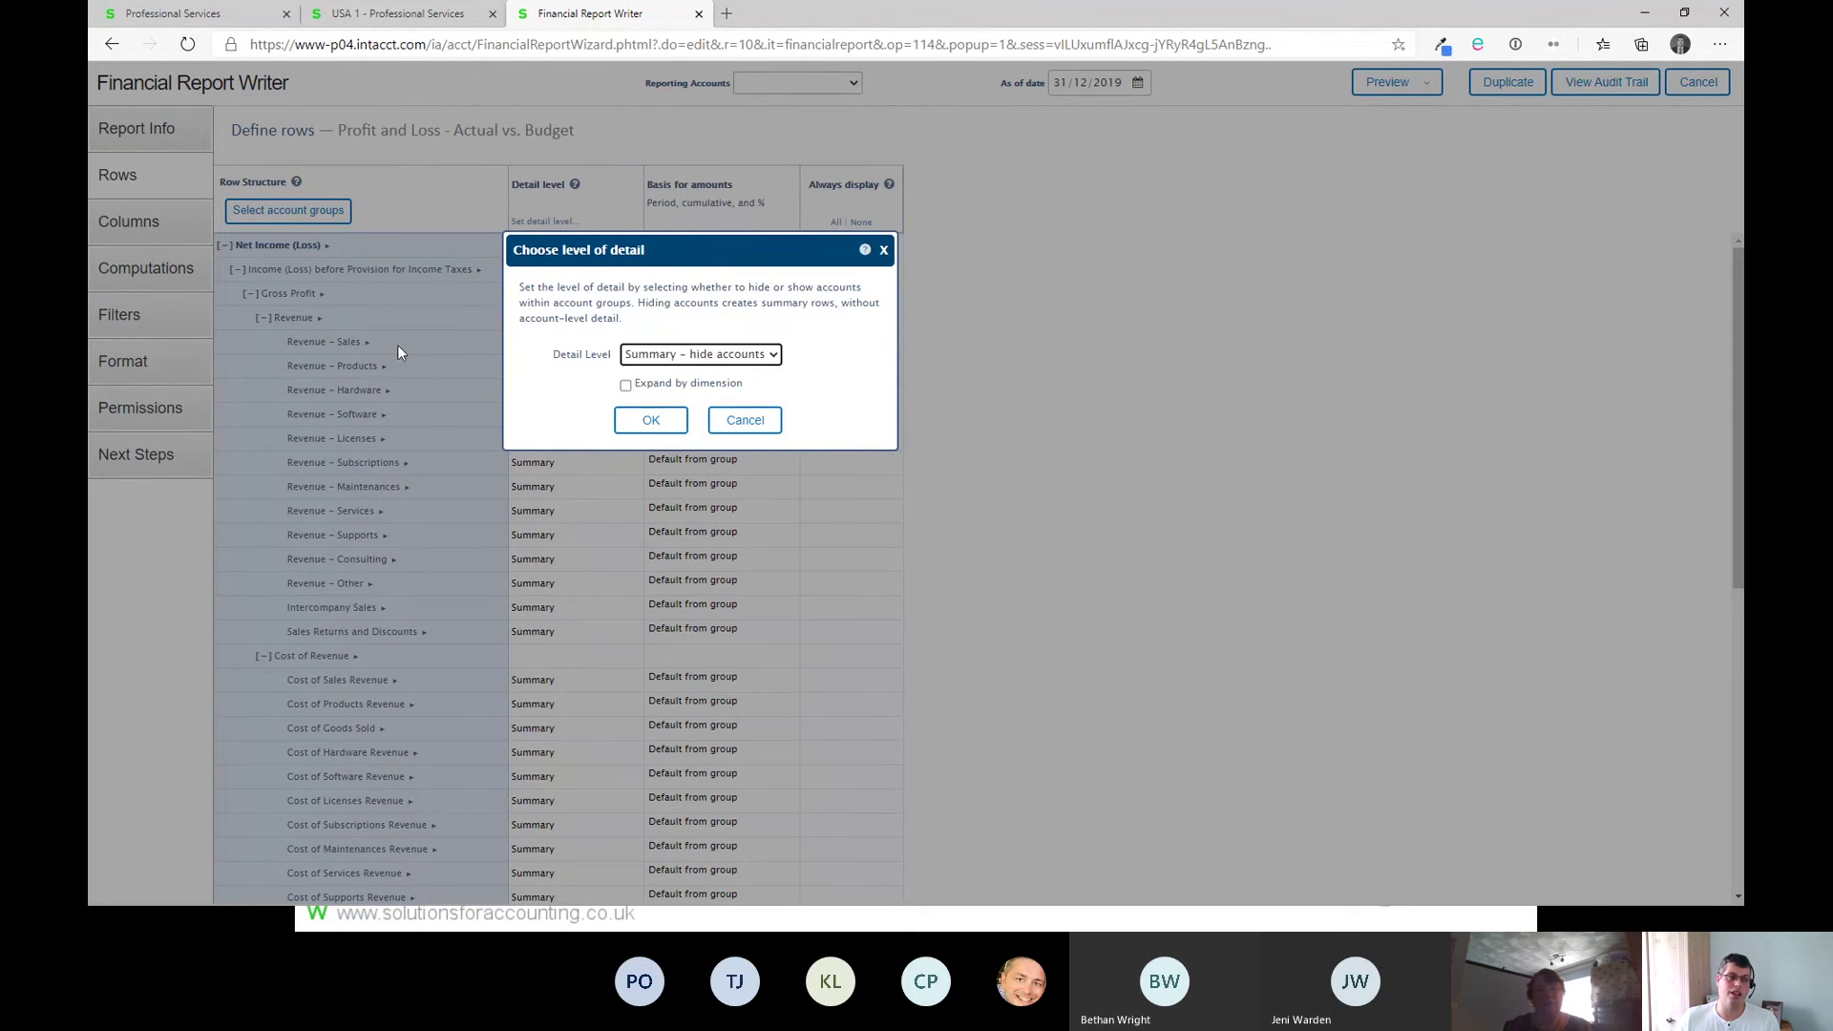
left_click(625, 386)
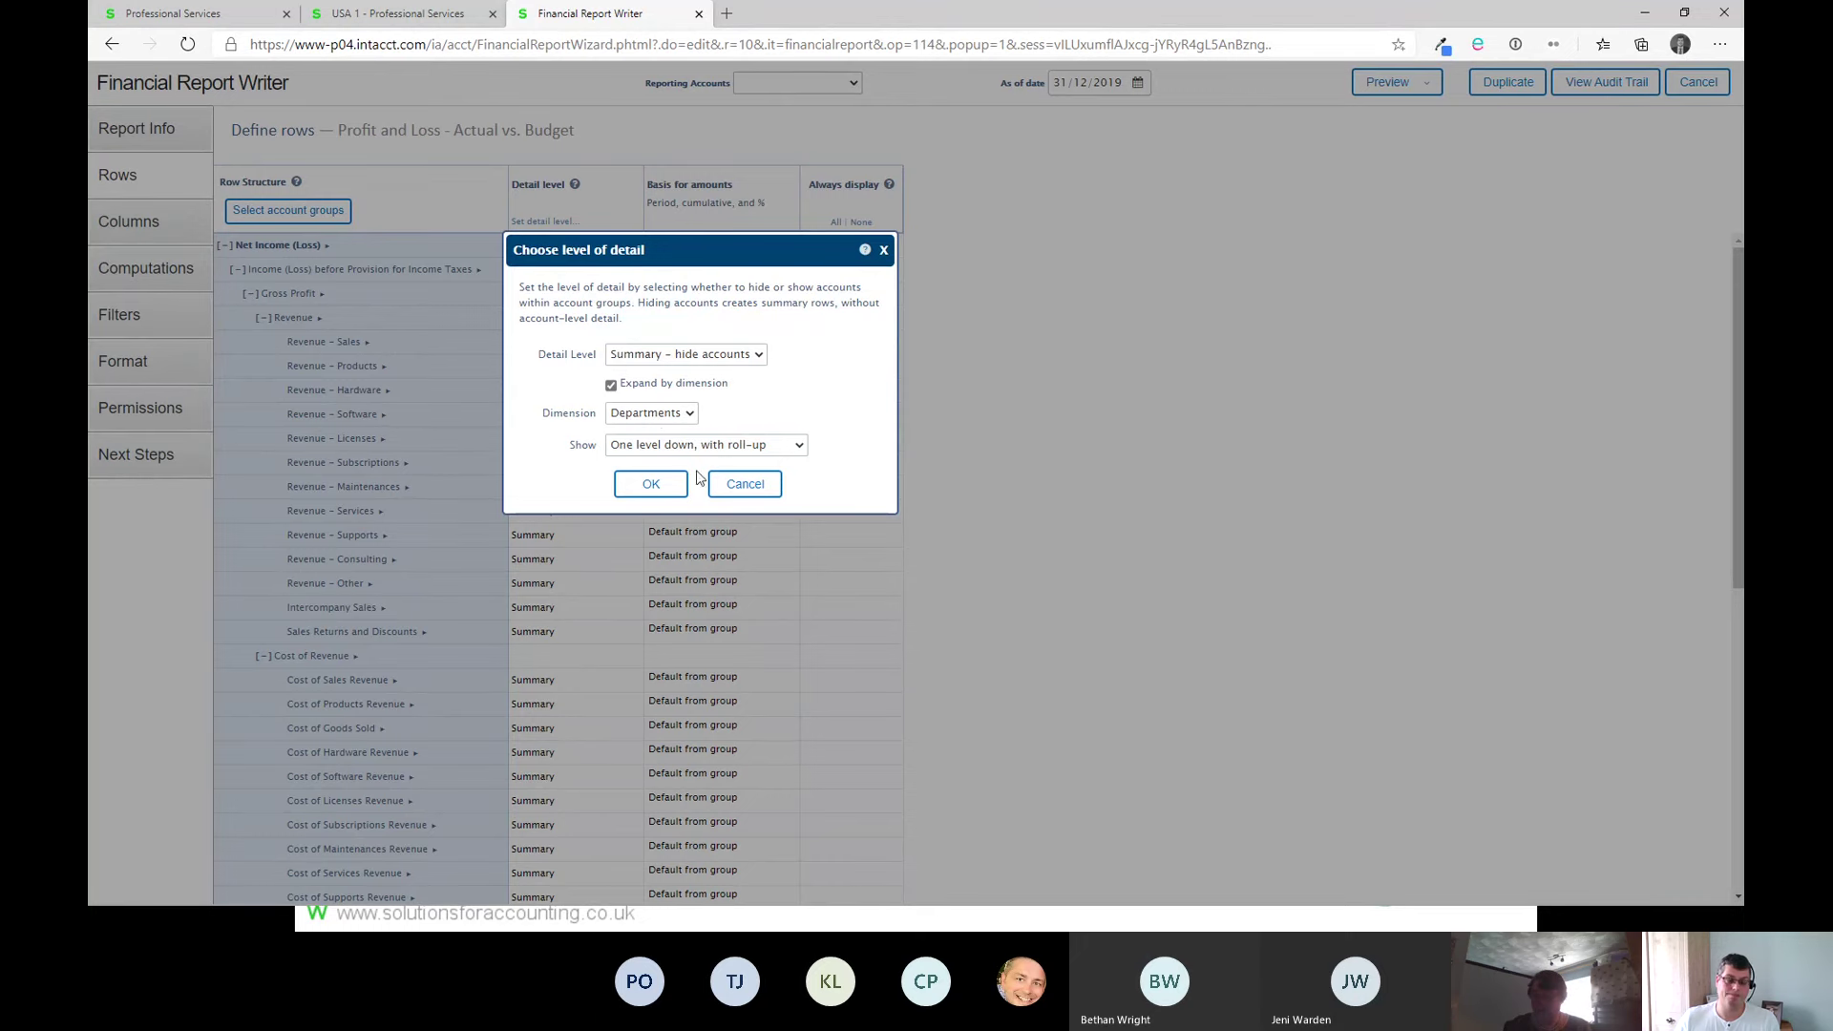
left_click(744, 484)
Step: Expand Payroll and Related Expenses under Operating Expenses and set its child rows to Detail – show accounts
scroll(544, 497, "down", 6)
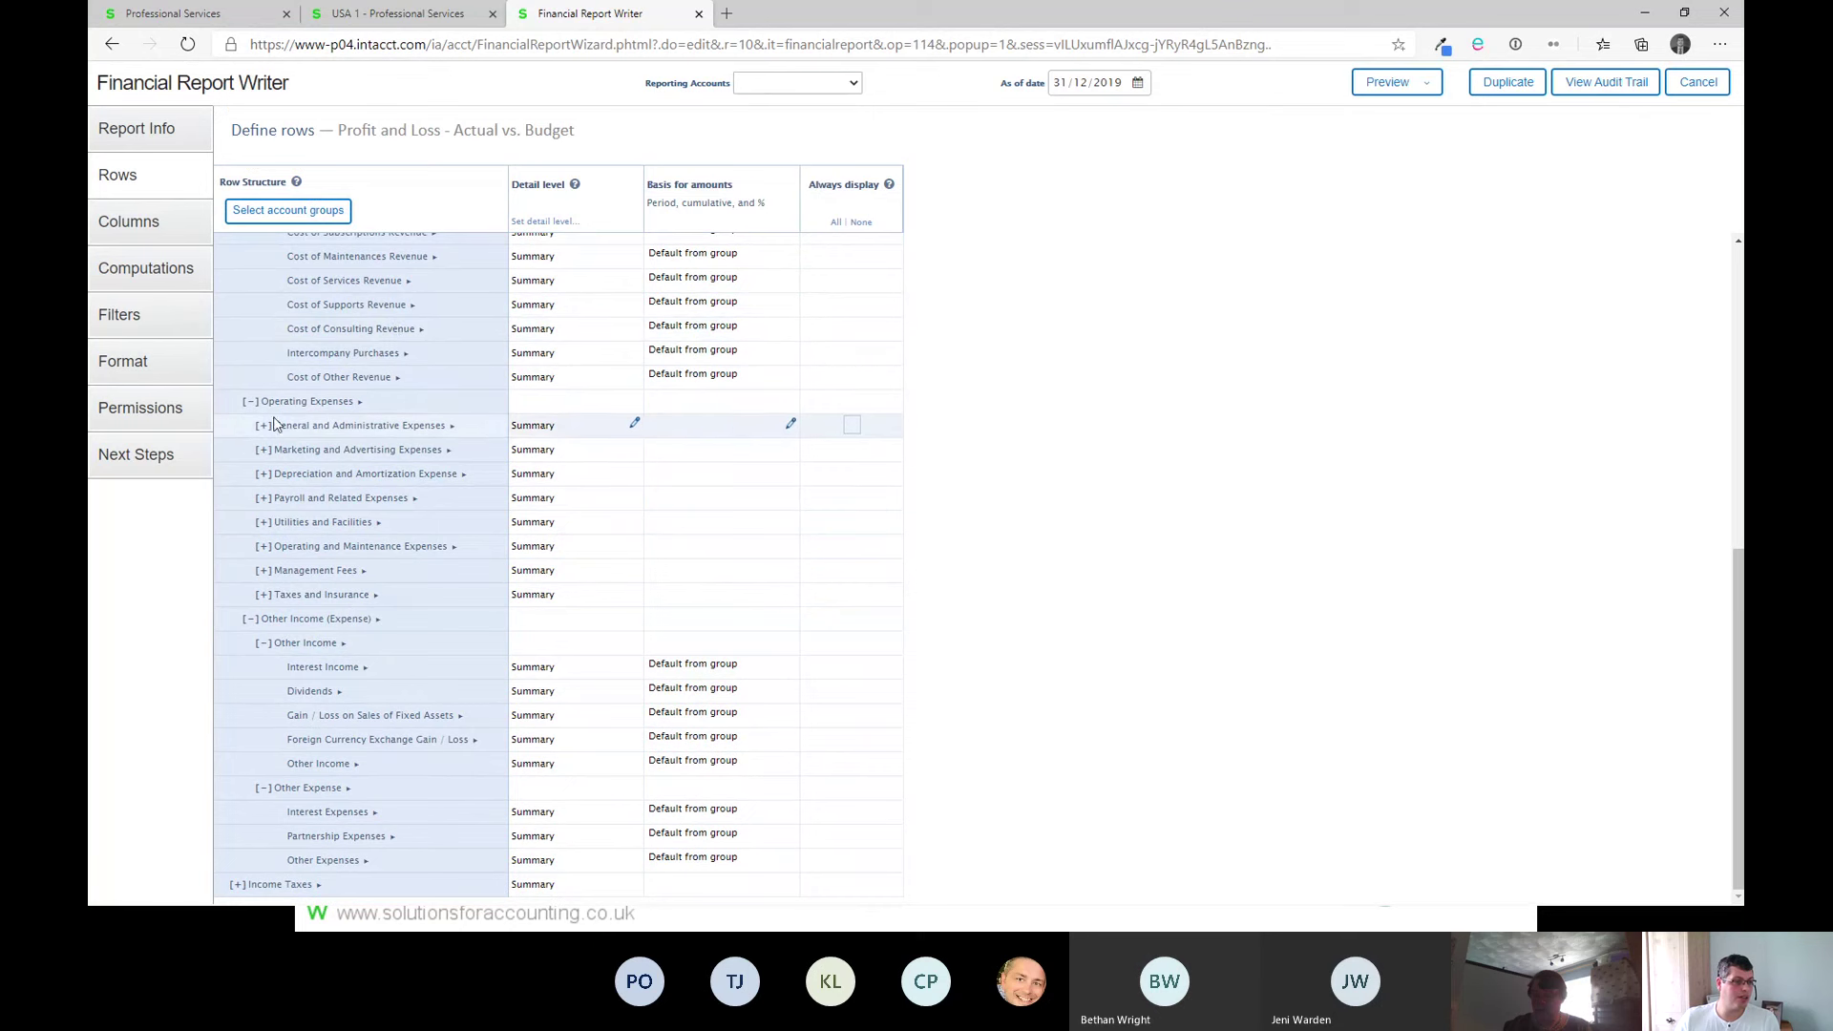
left_click(260, 500)
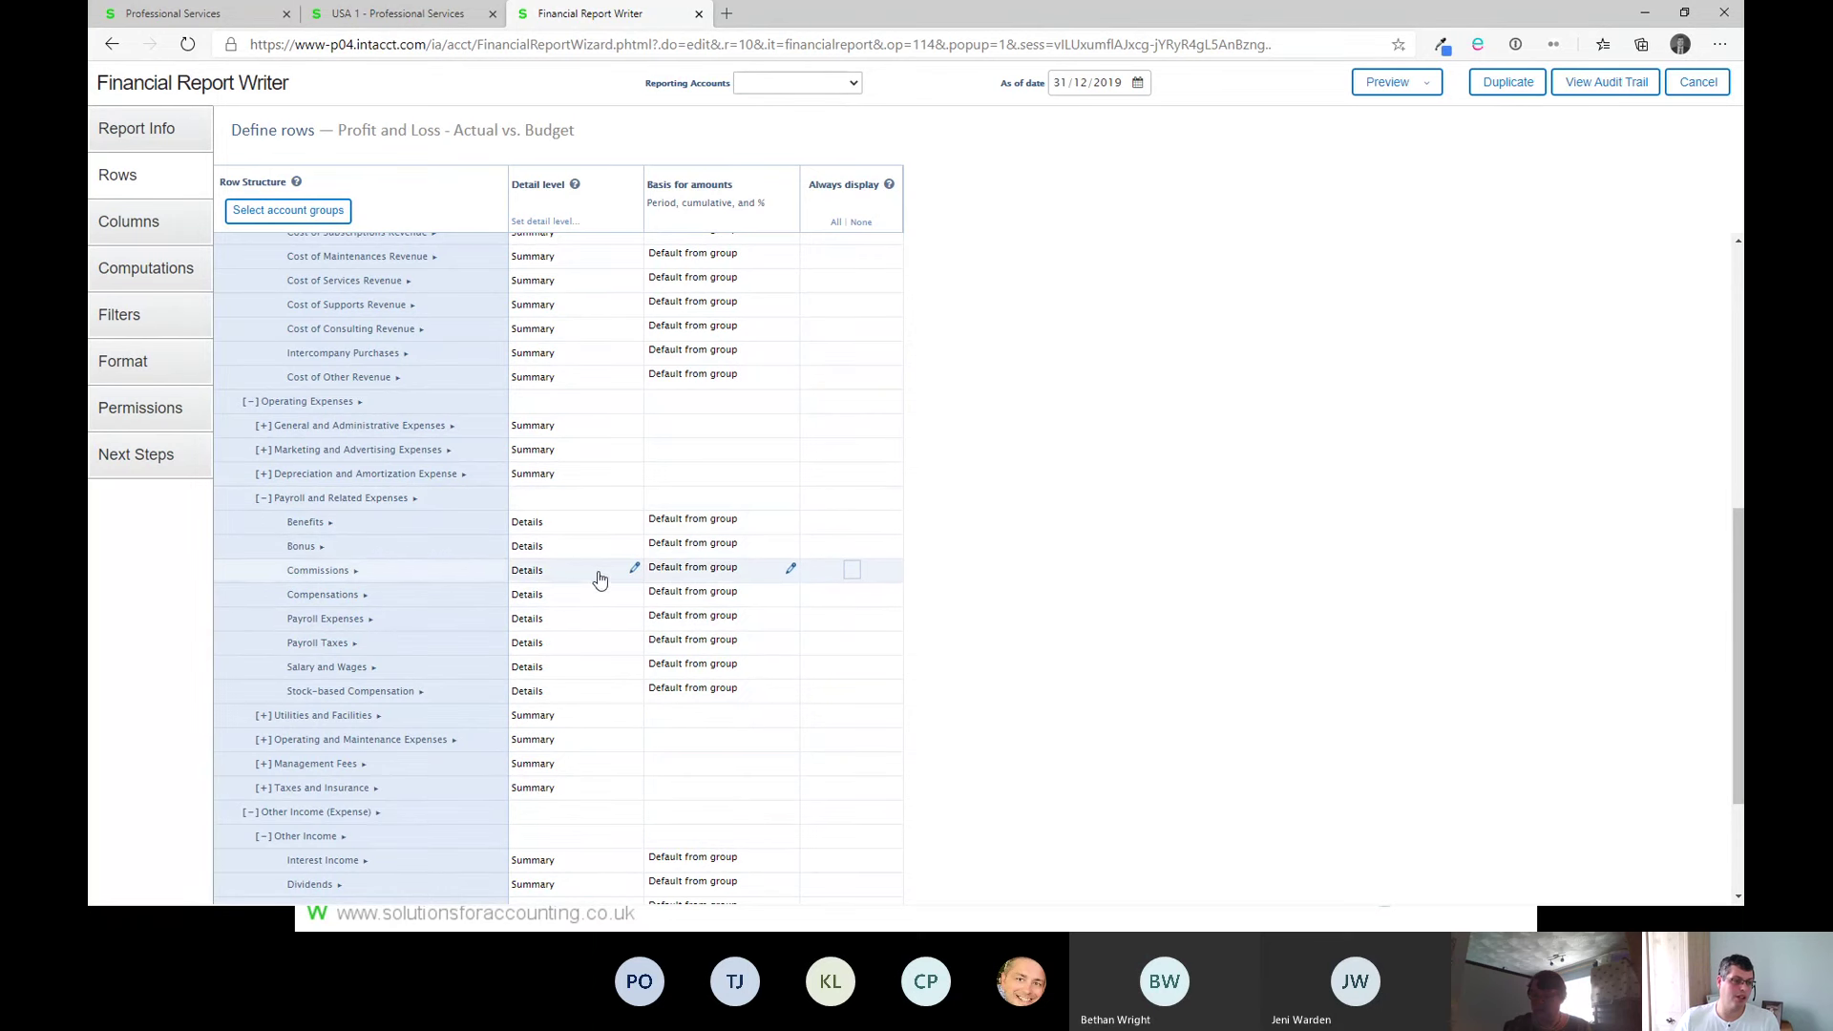
left_click(636, 494)
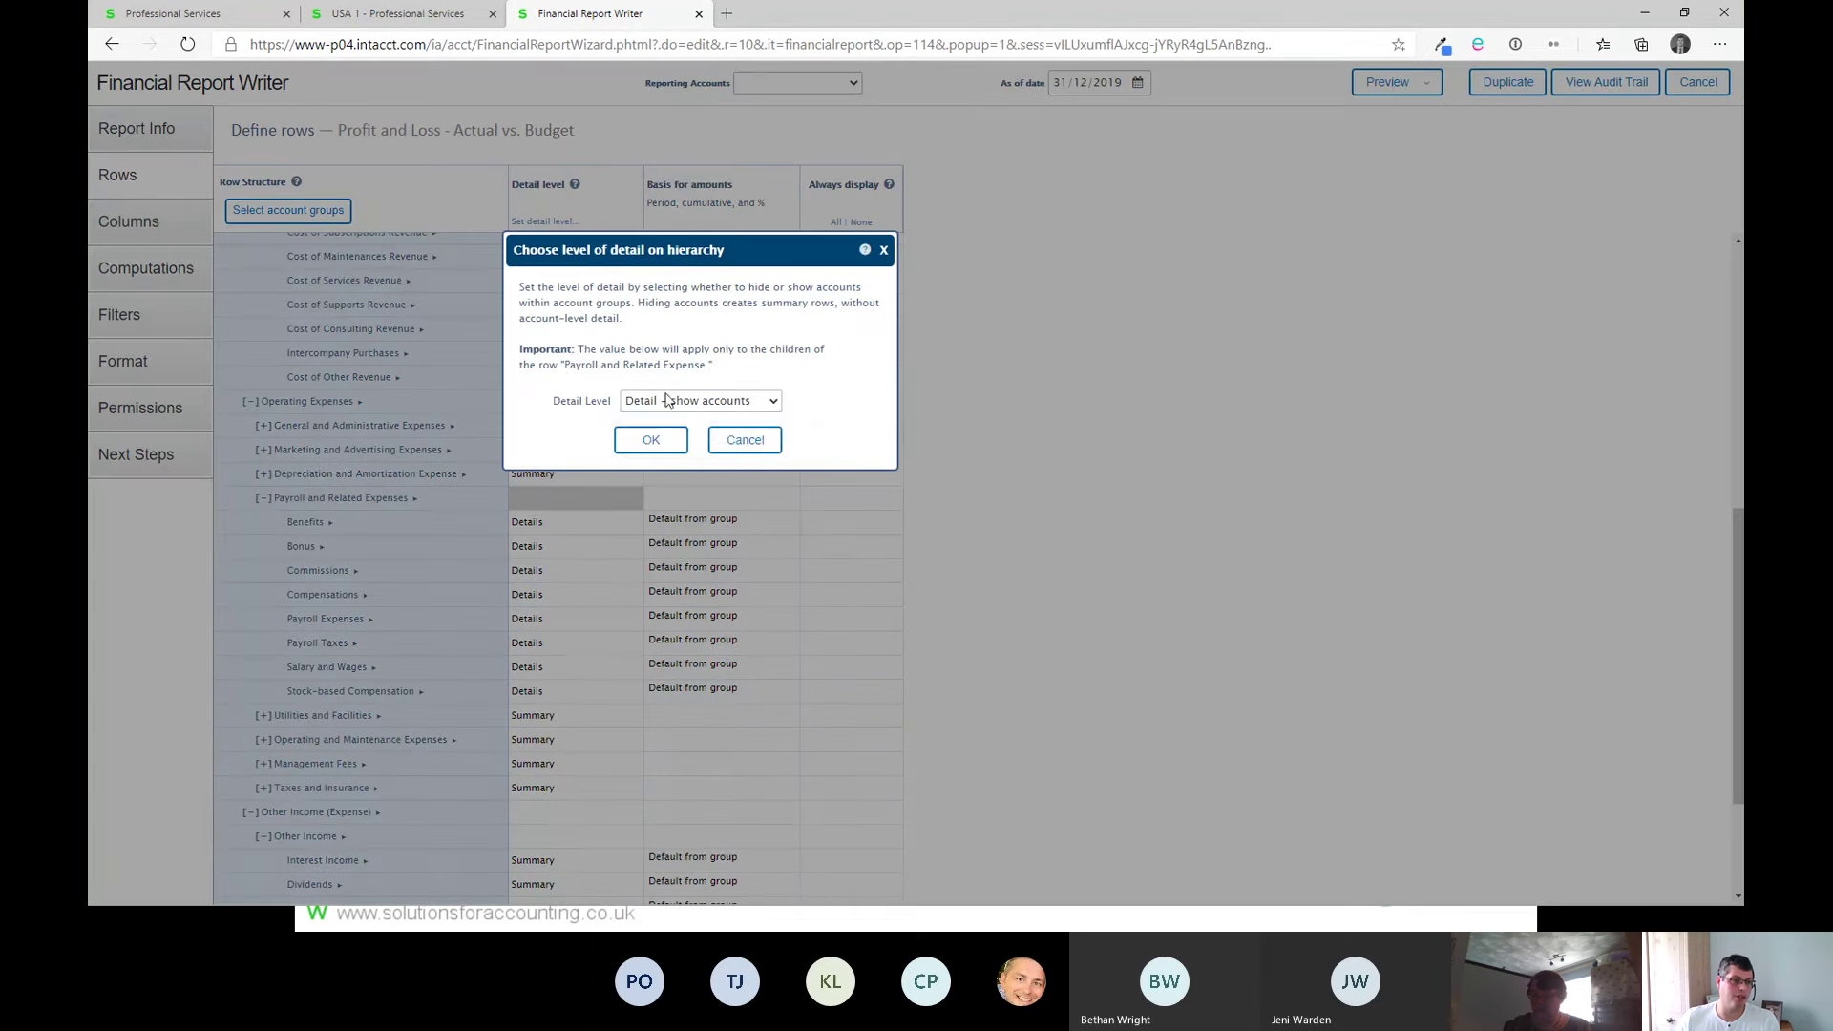
left_click(668, 400)
left_click(665, 441)
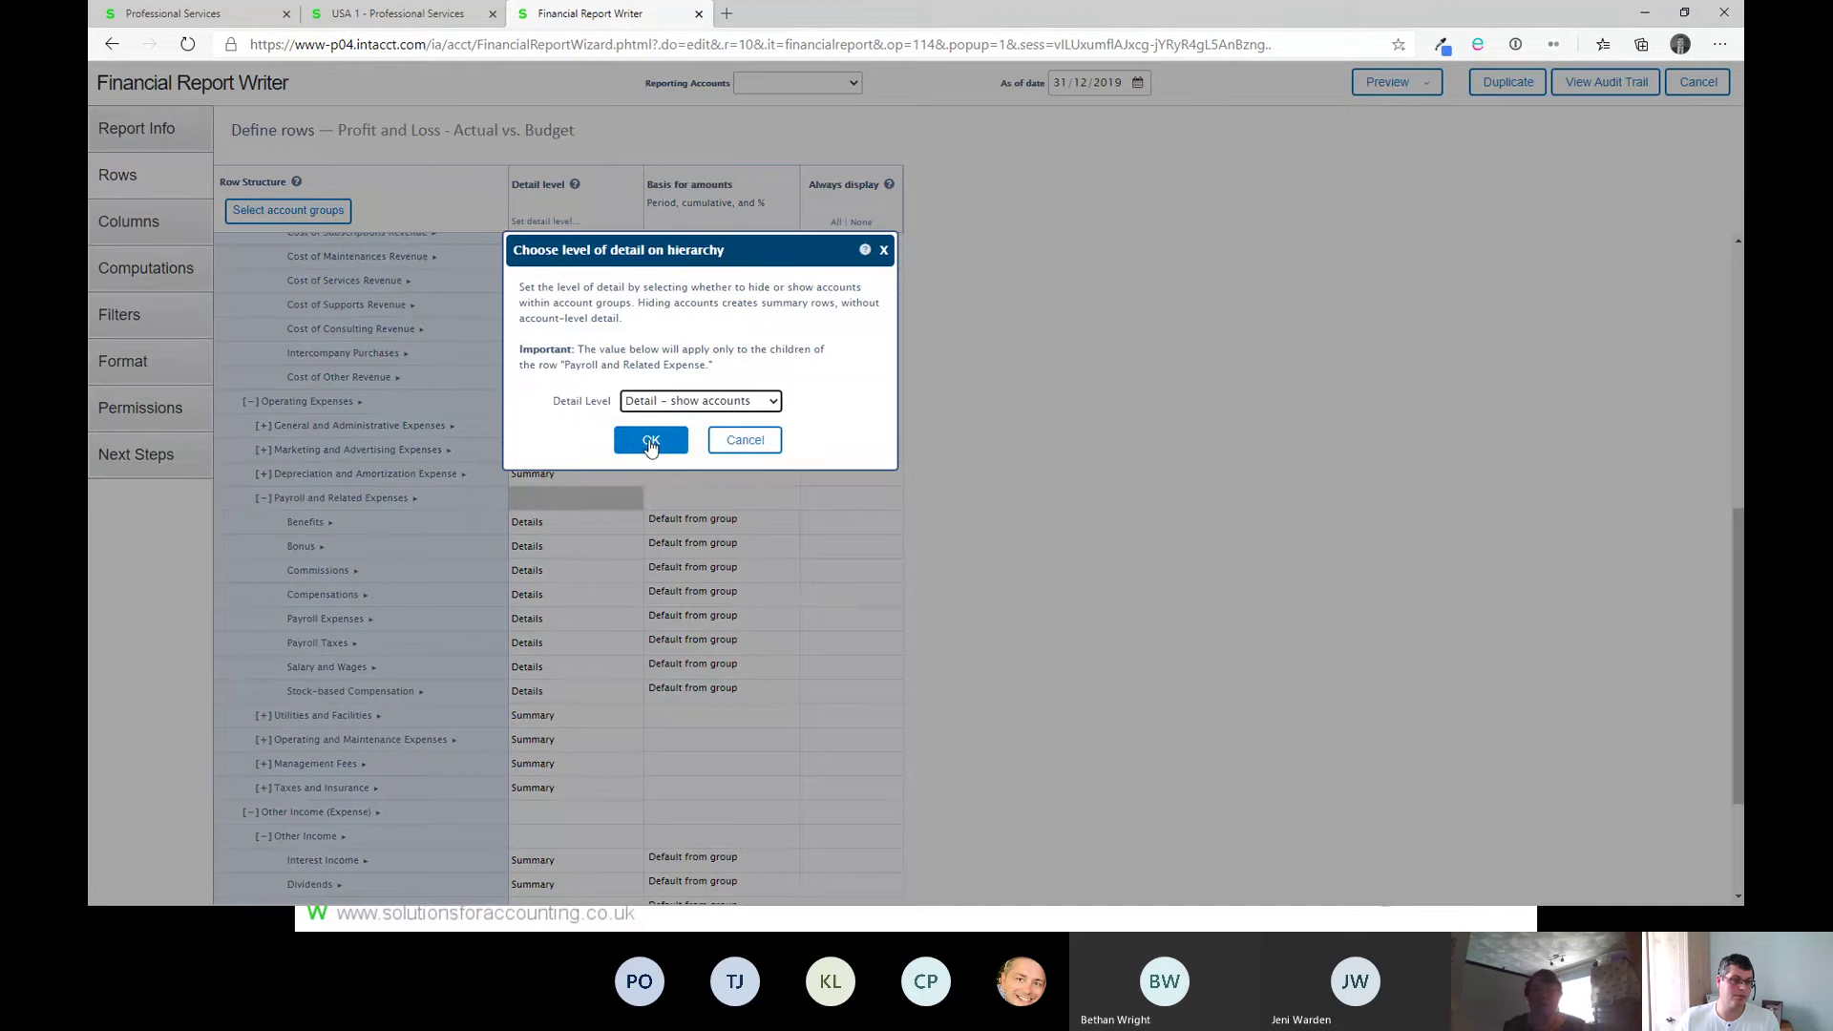
left_click(651, 446)
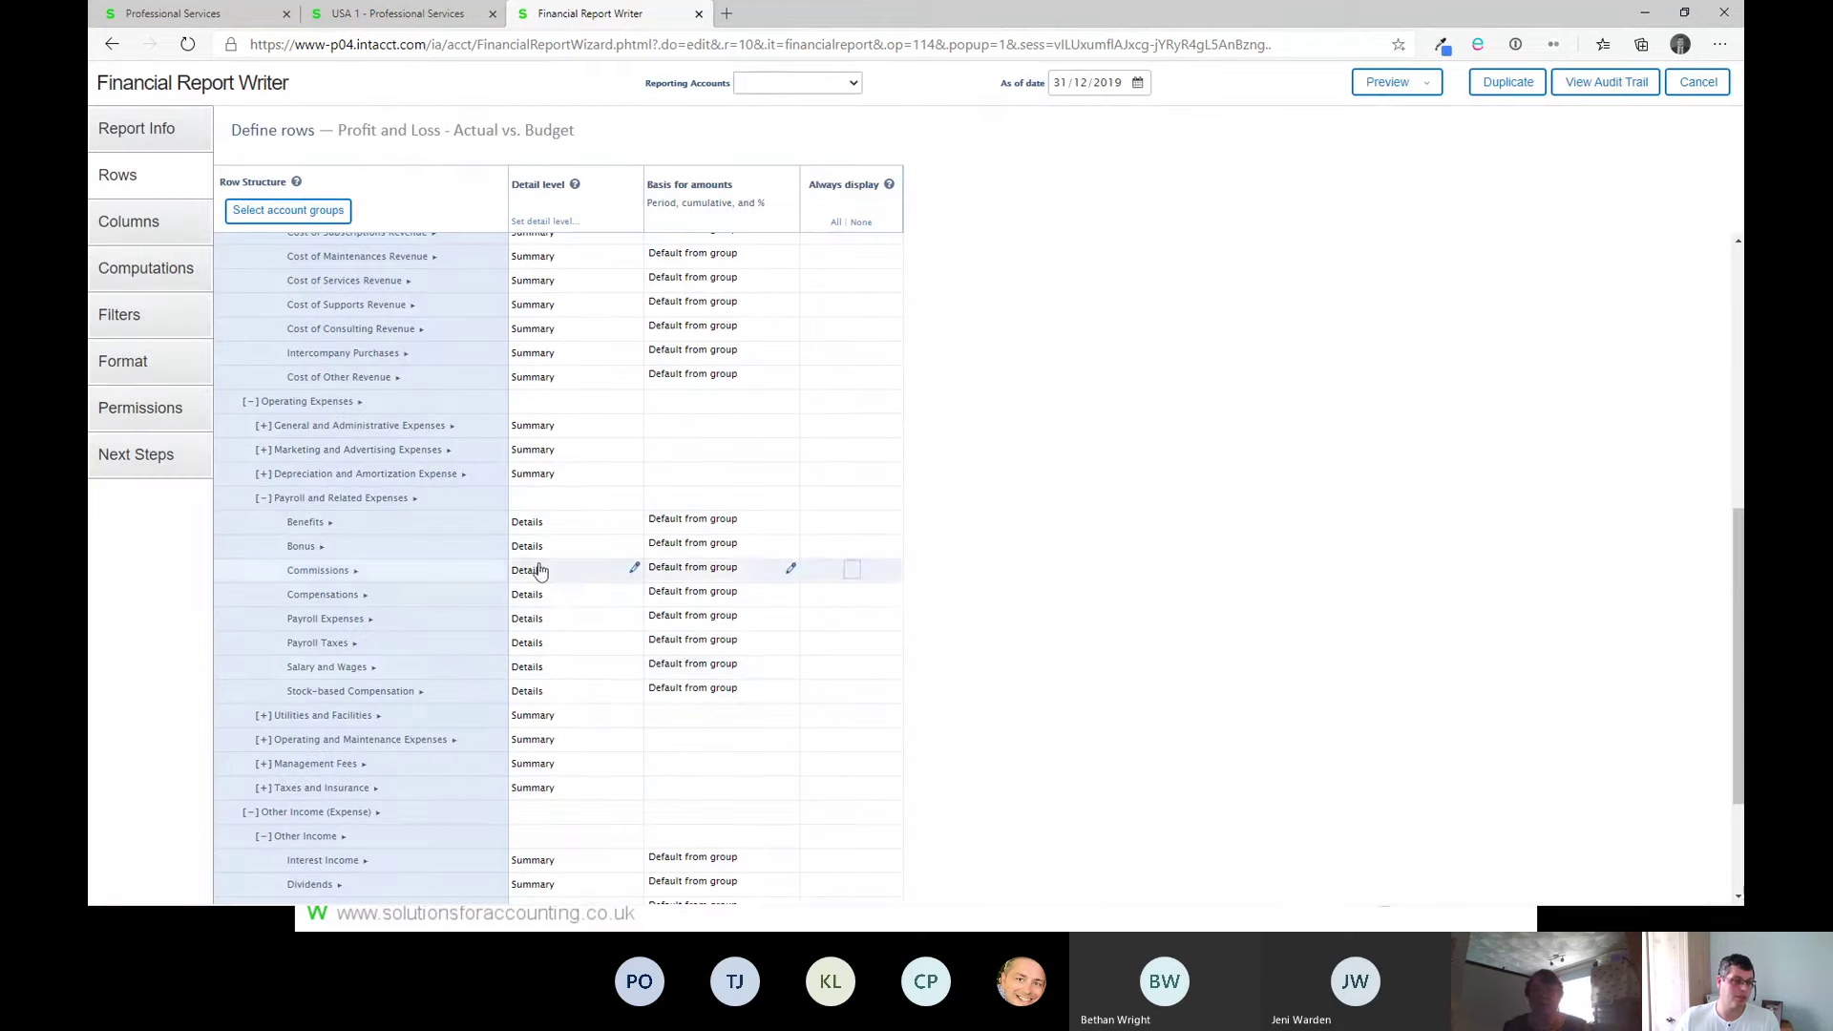
Step: Preview the Profit and Loss as a live HTML report, and collapse and re-expand Payroll and Related Expenses to inspect its accounts
left_click(1393, 82)
left_click(1396, 134)
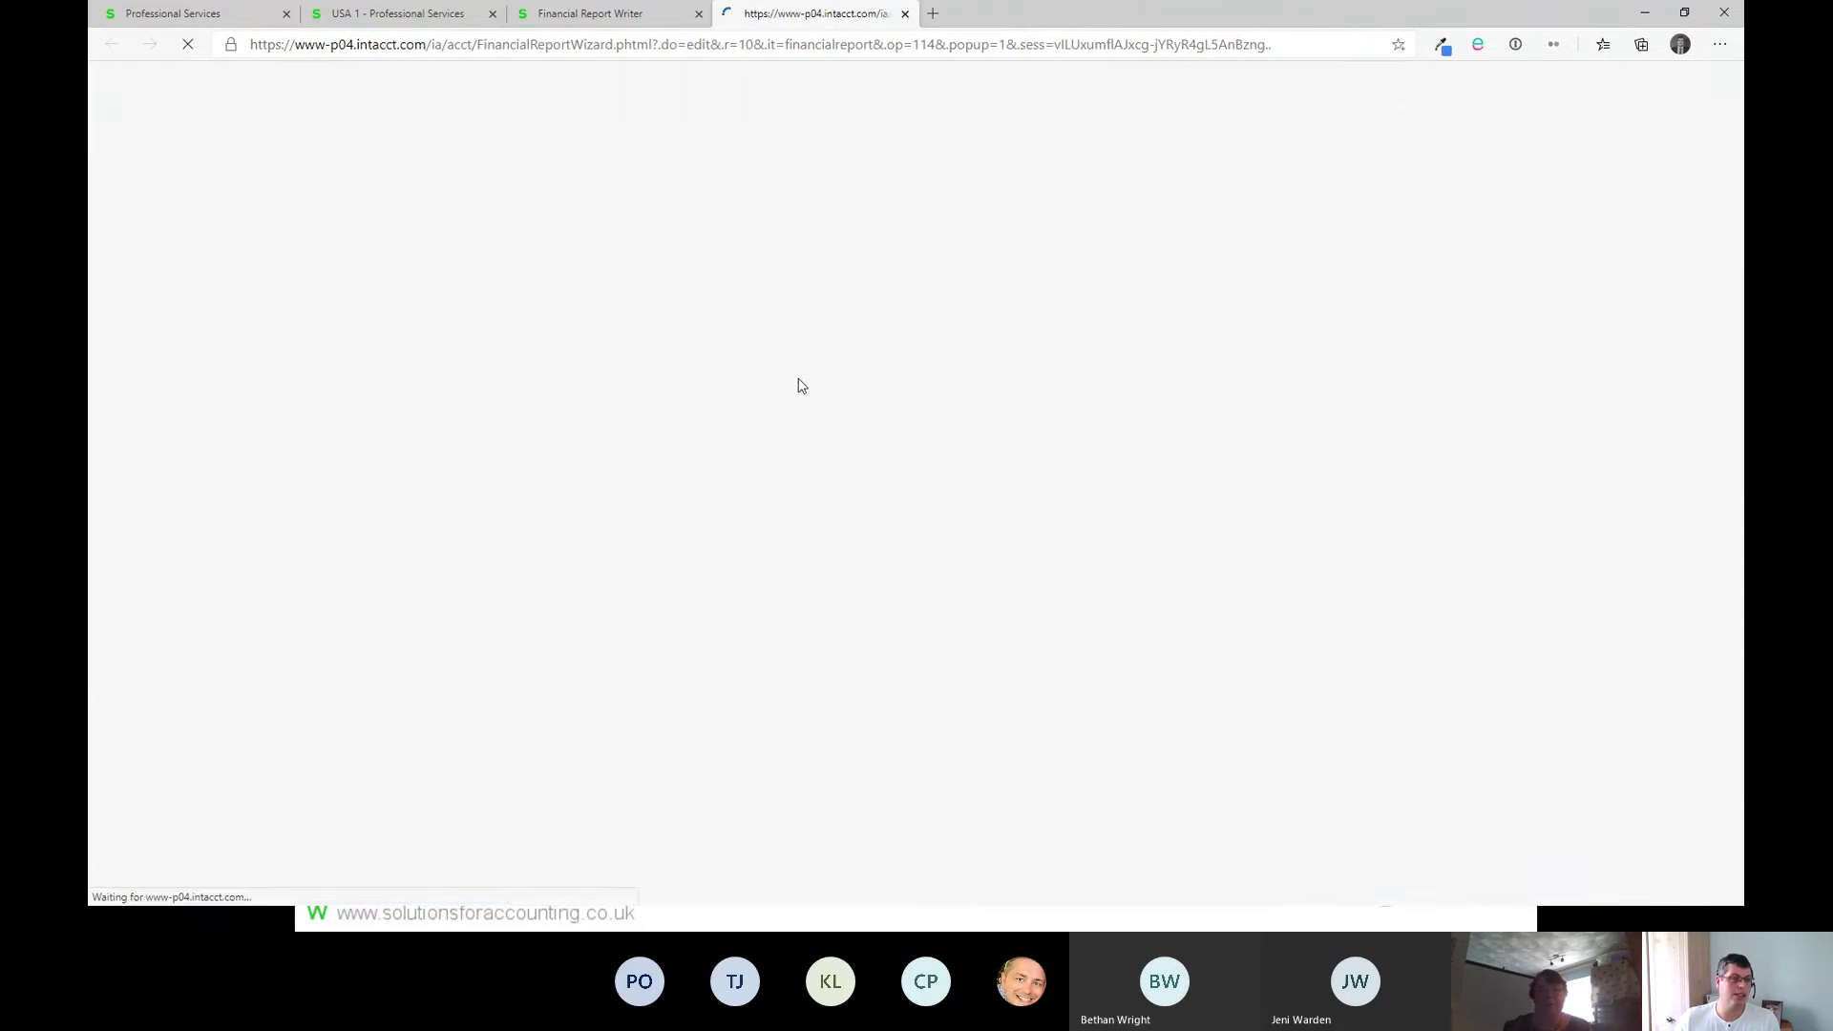
scroll(426, 569, "down", 1)
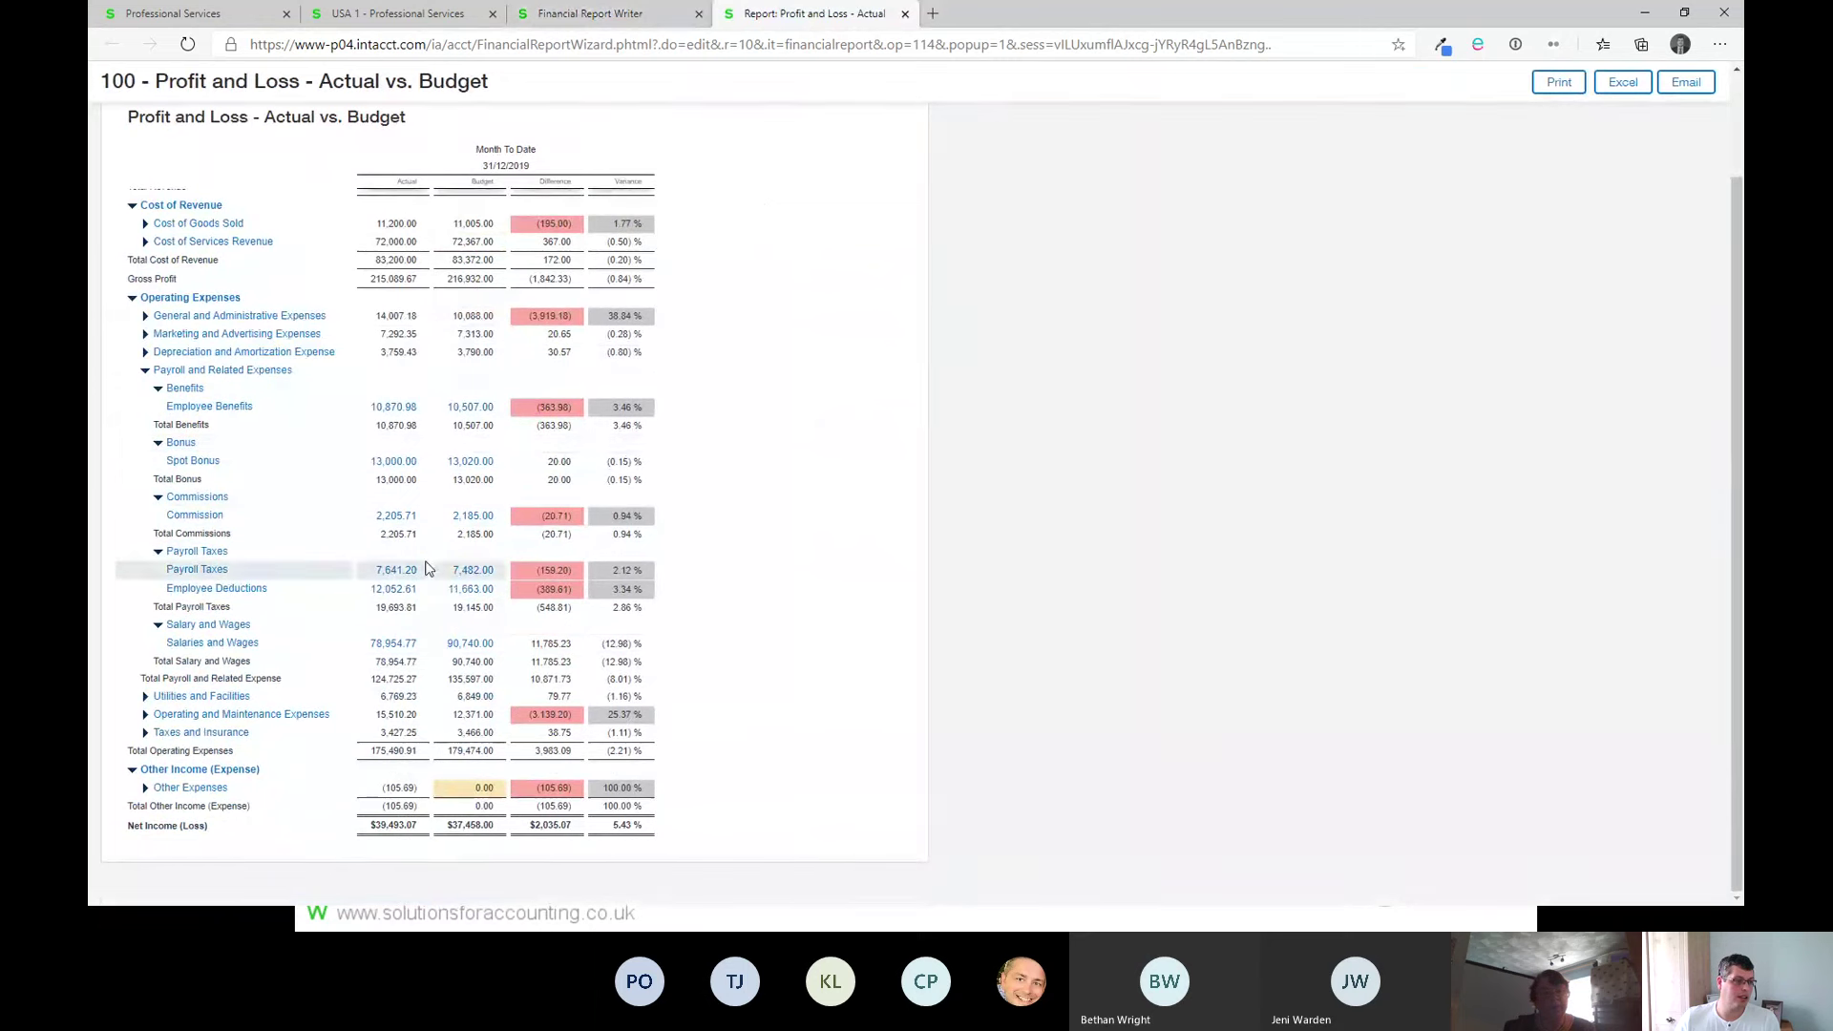
left_click(147, 372)
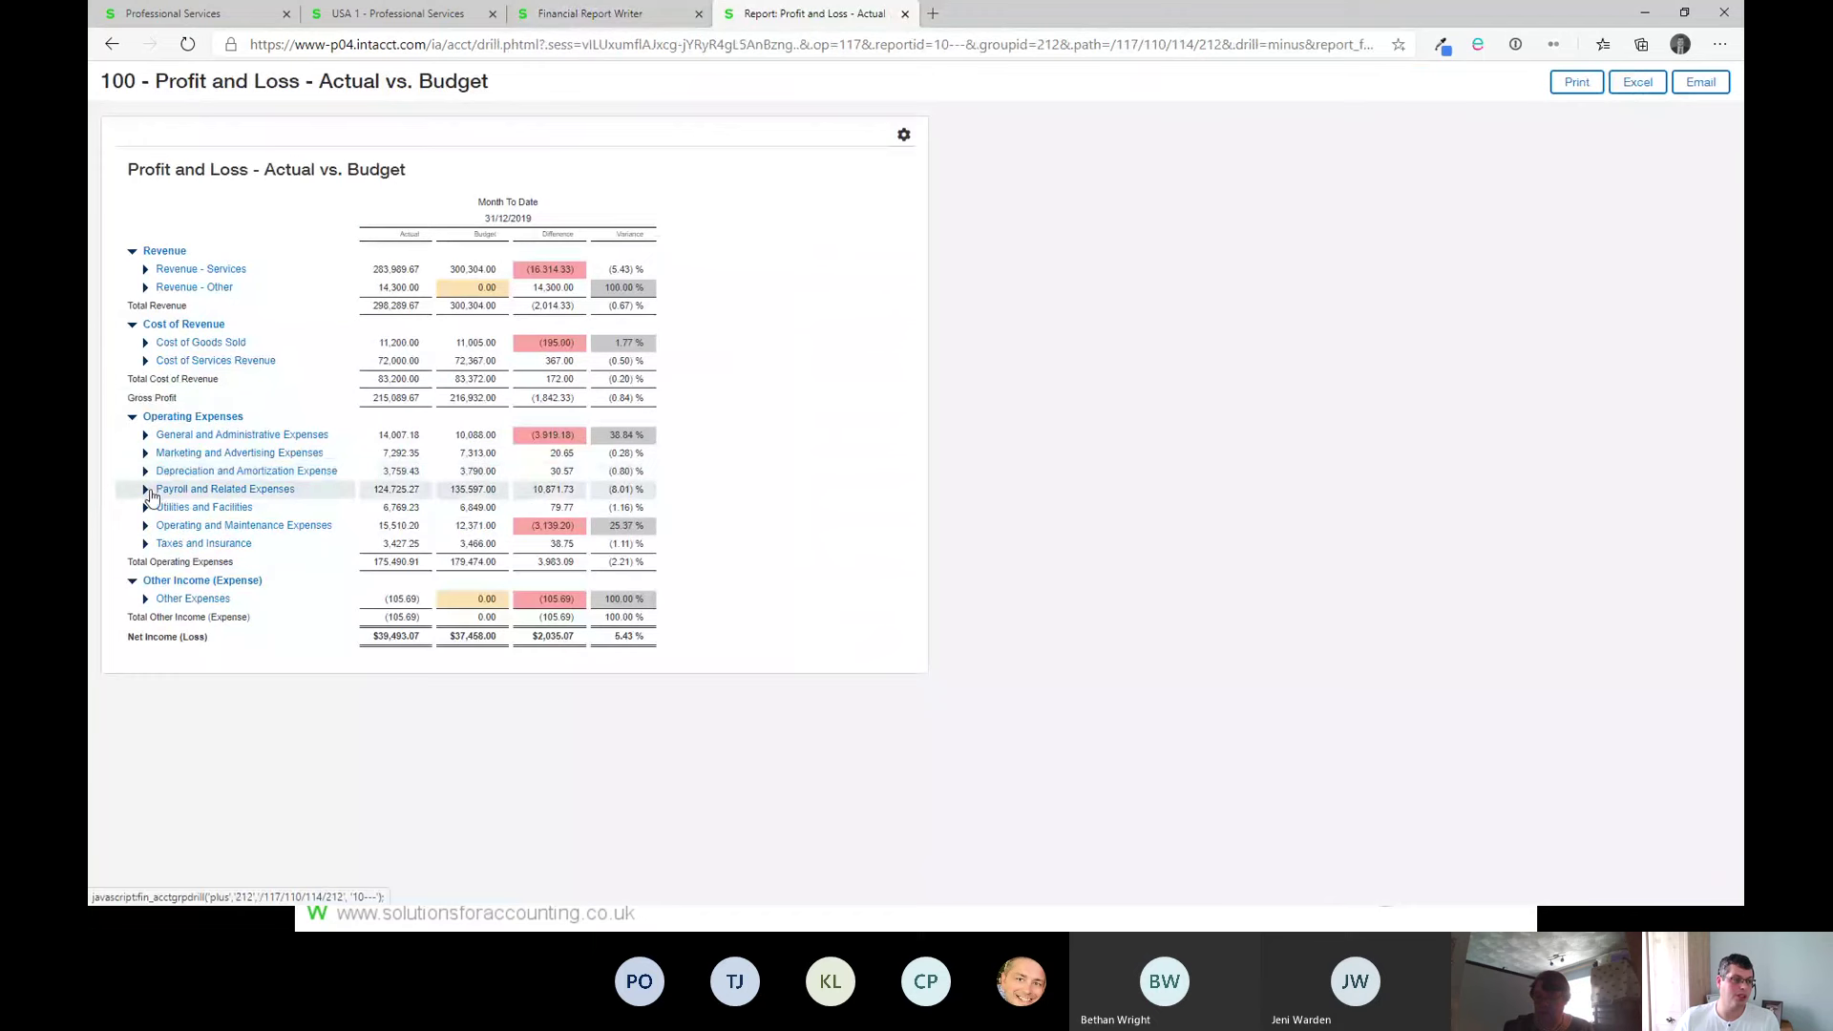
left_click(146, 489)
scroll(187, 594, "down", 1)
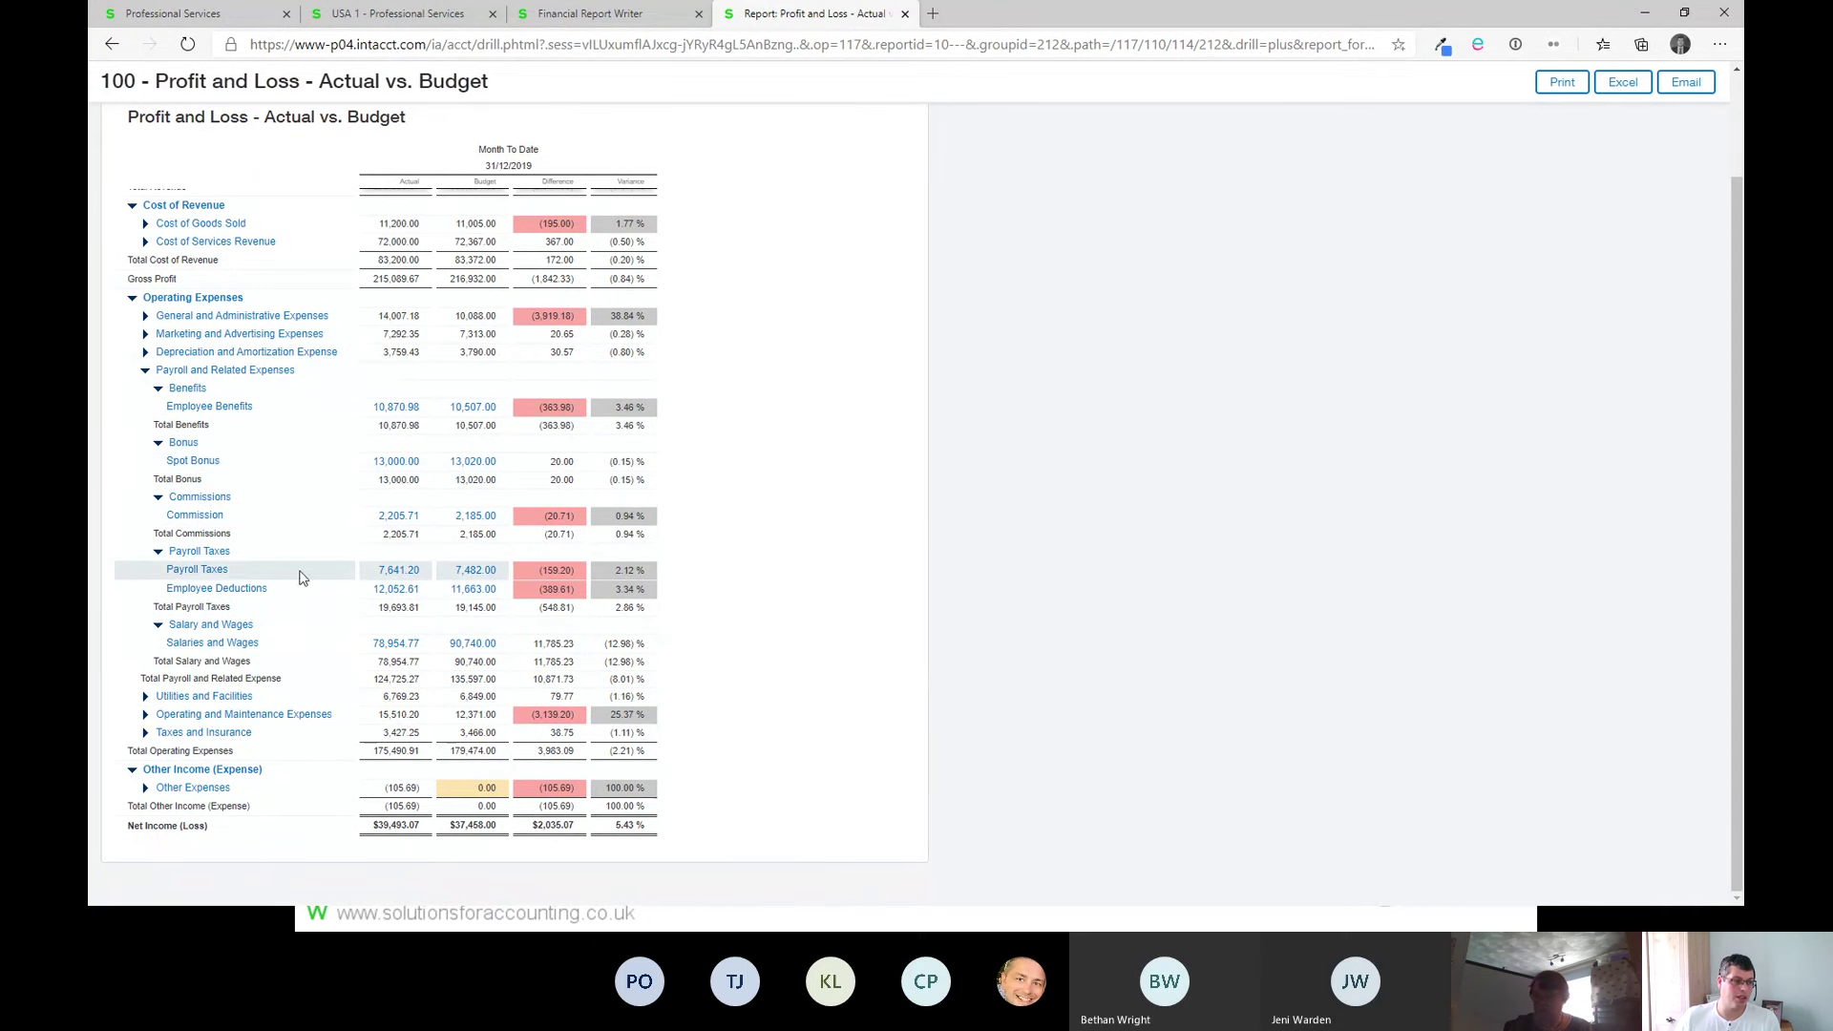
Step: Set the Payroll Taxes row in the report definition to Summary – hide accounts, expanded by Departments one level down with roll-up
left_click(590, 13)
left_click(634, 640)
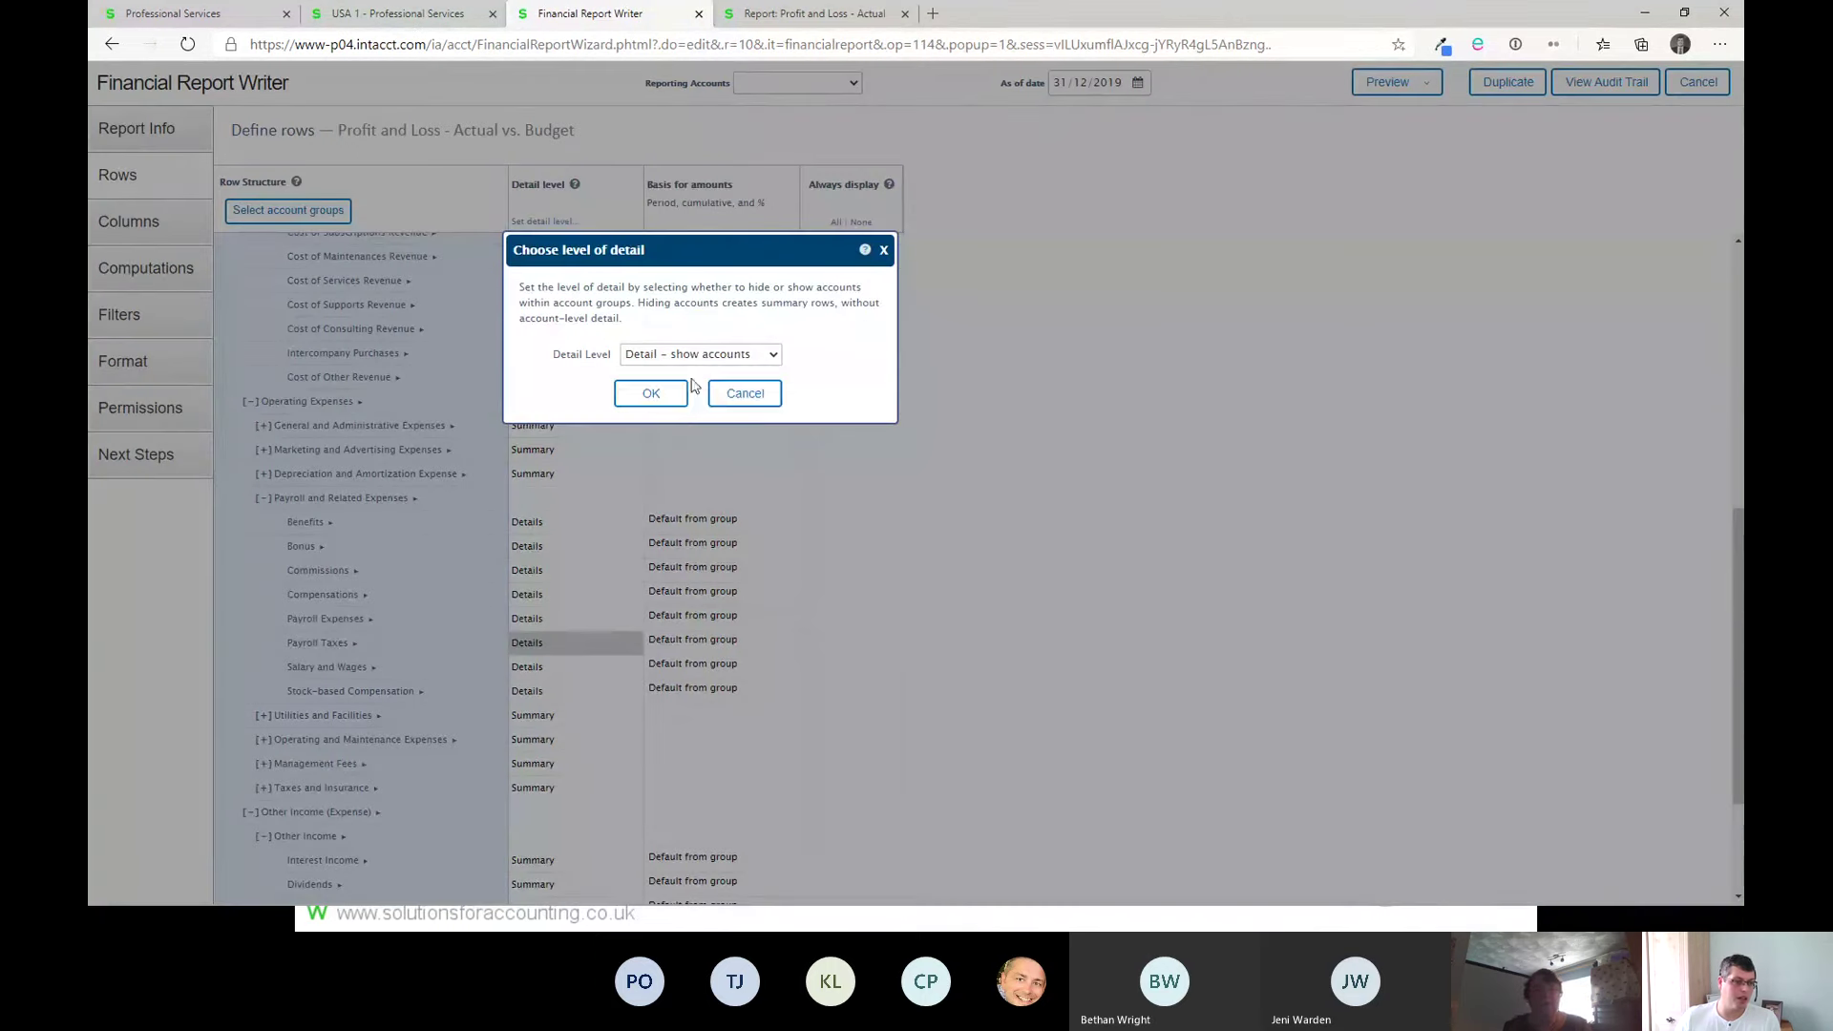
left_click(700, 354)
left_click(691, 397)
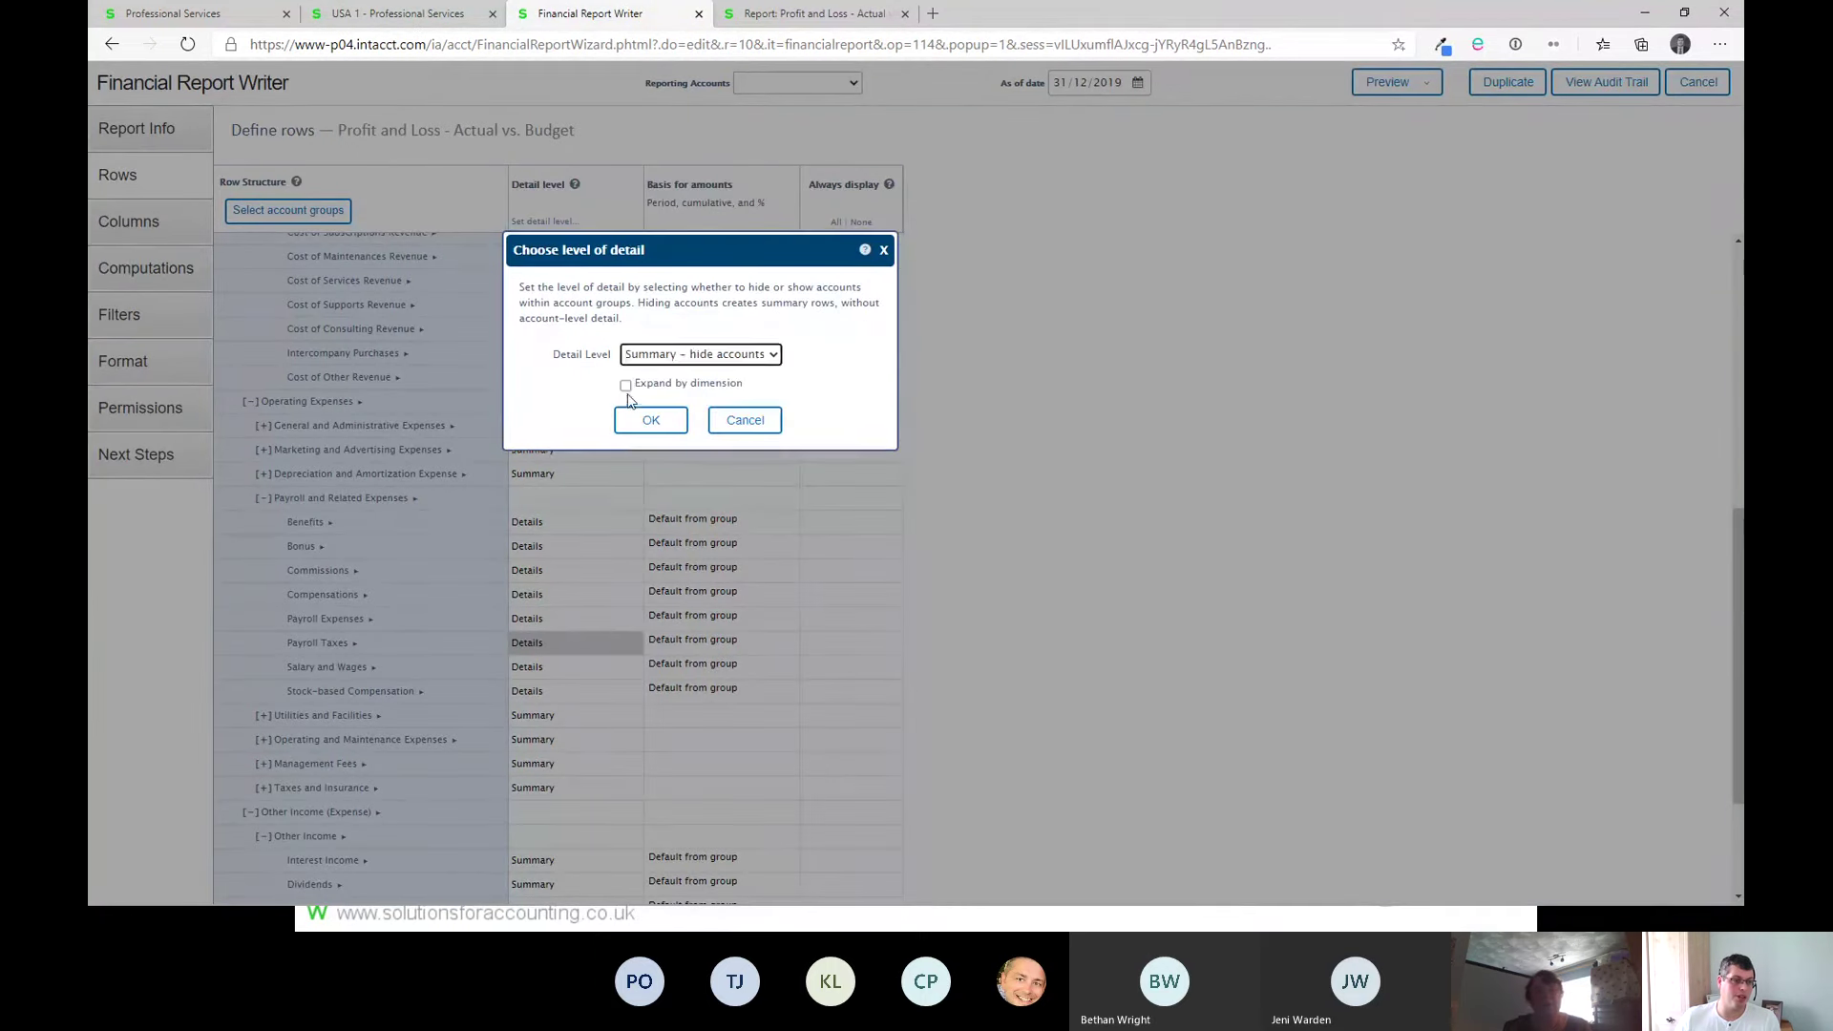
left_click(625, 386)
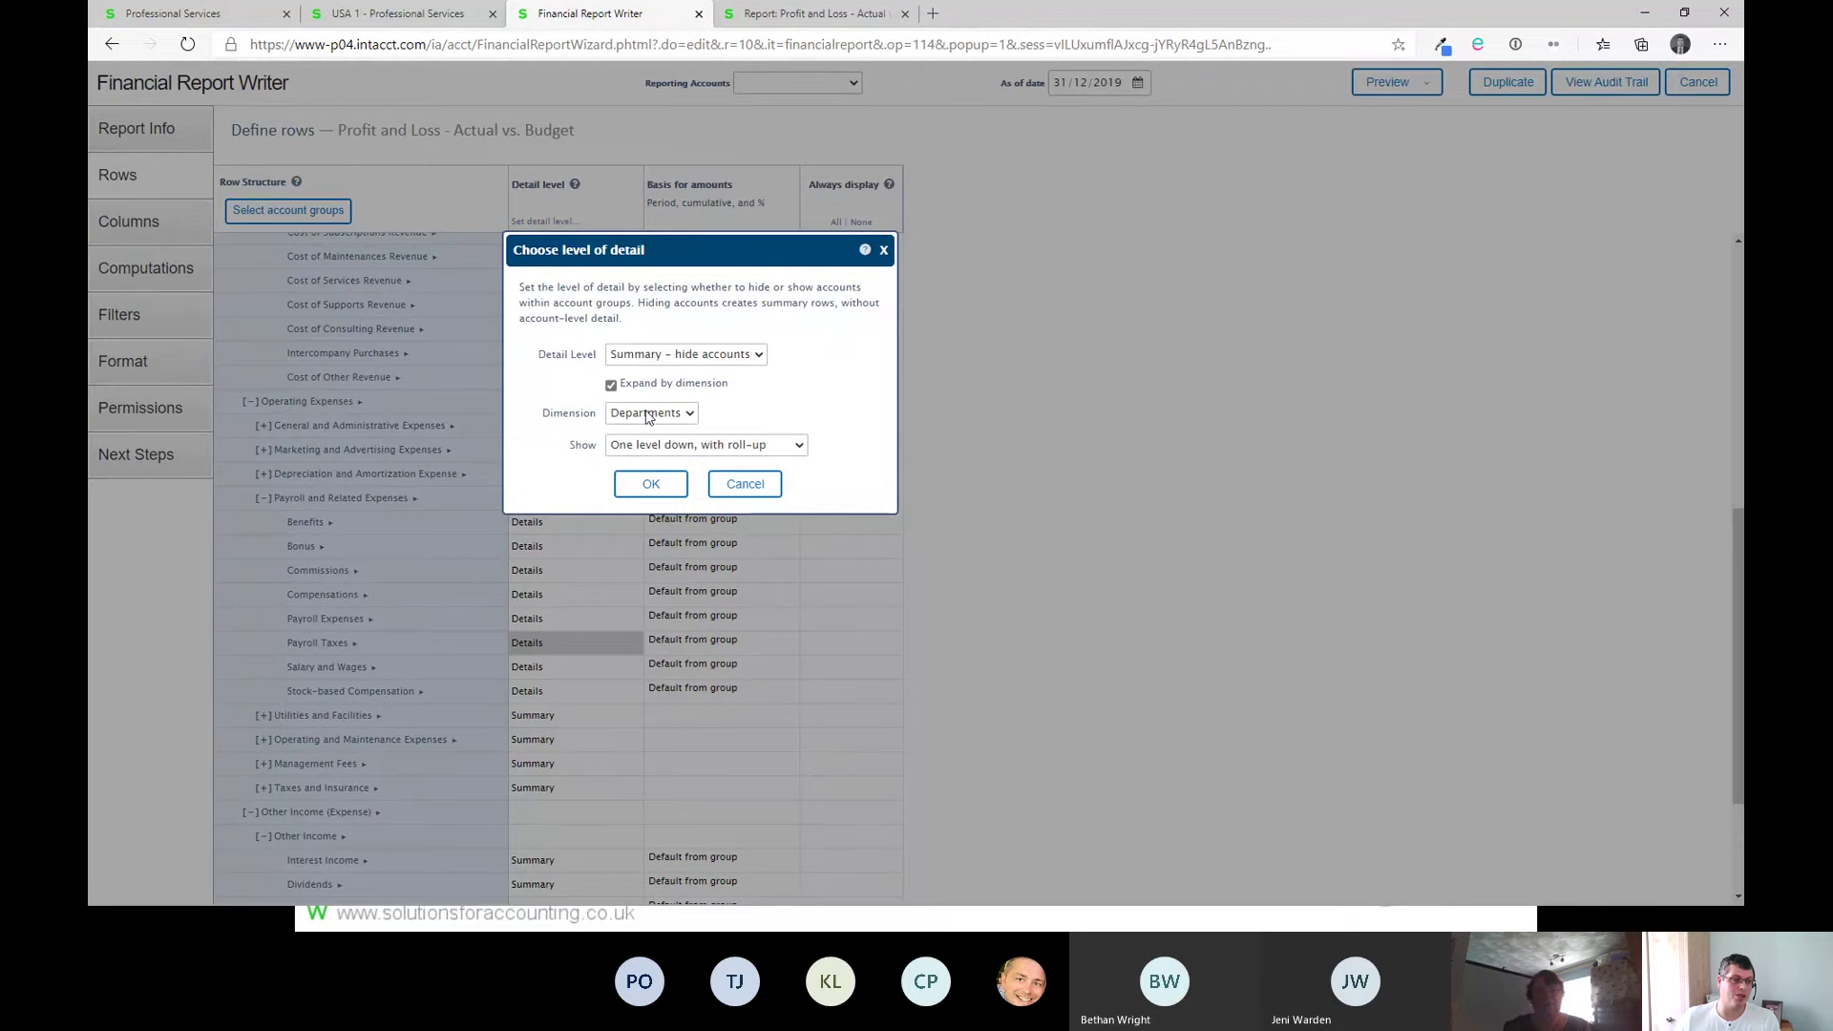
left_click(650, 484)
Step: Preview the live HTML report and examine the departmental breakdown of Payroll Taxes
left_click(1387, 82)
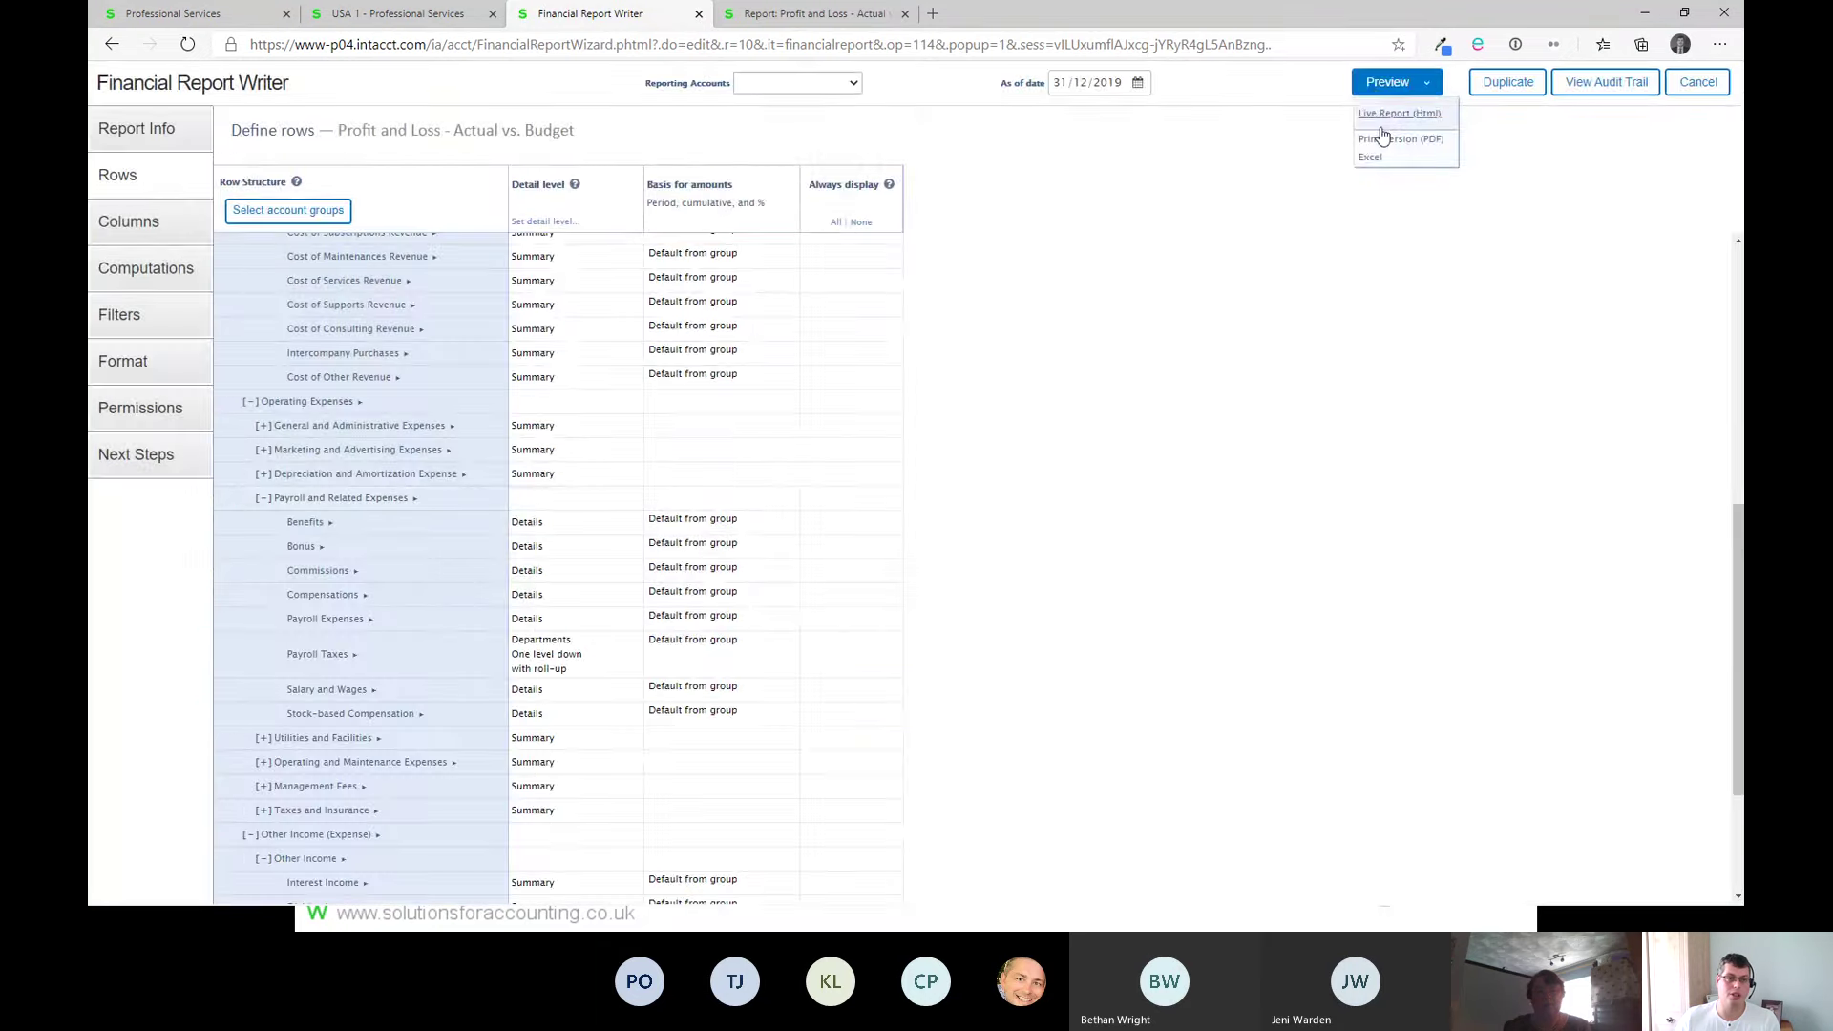
left_click(1386, 115)
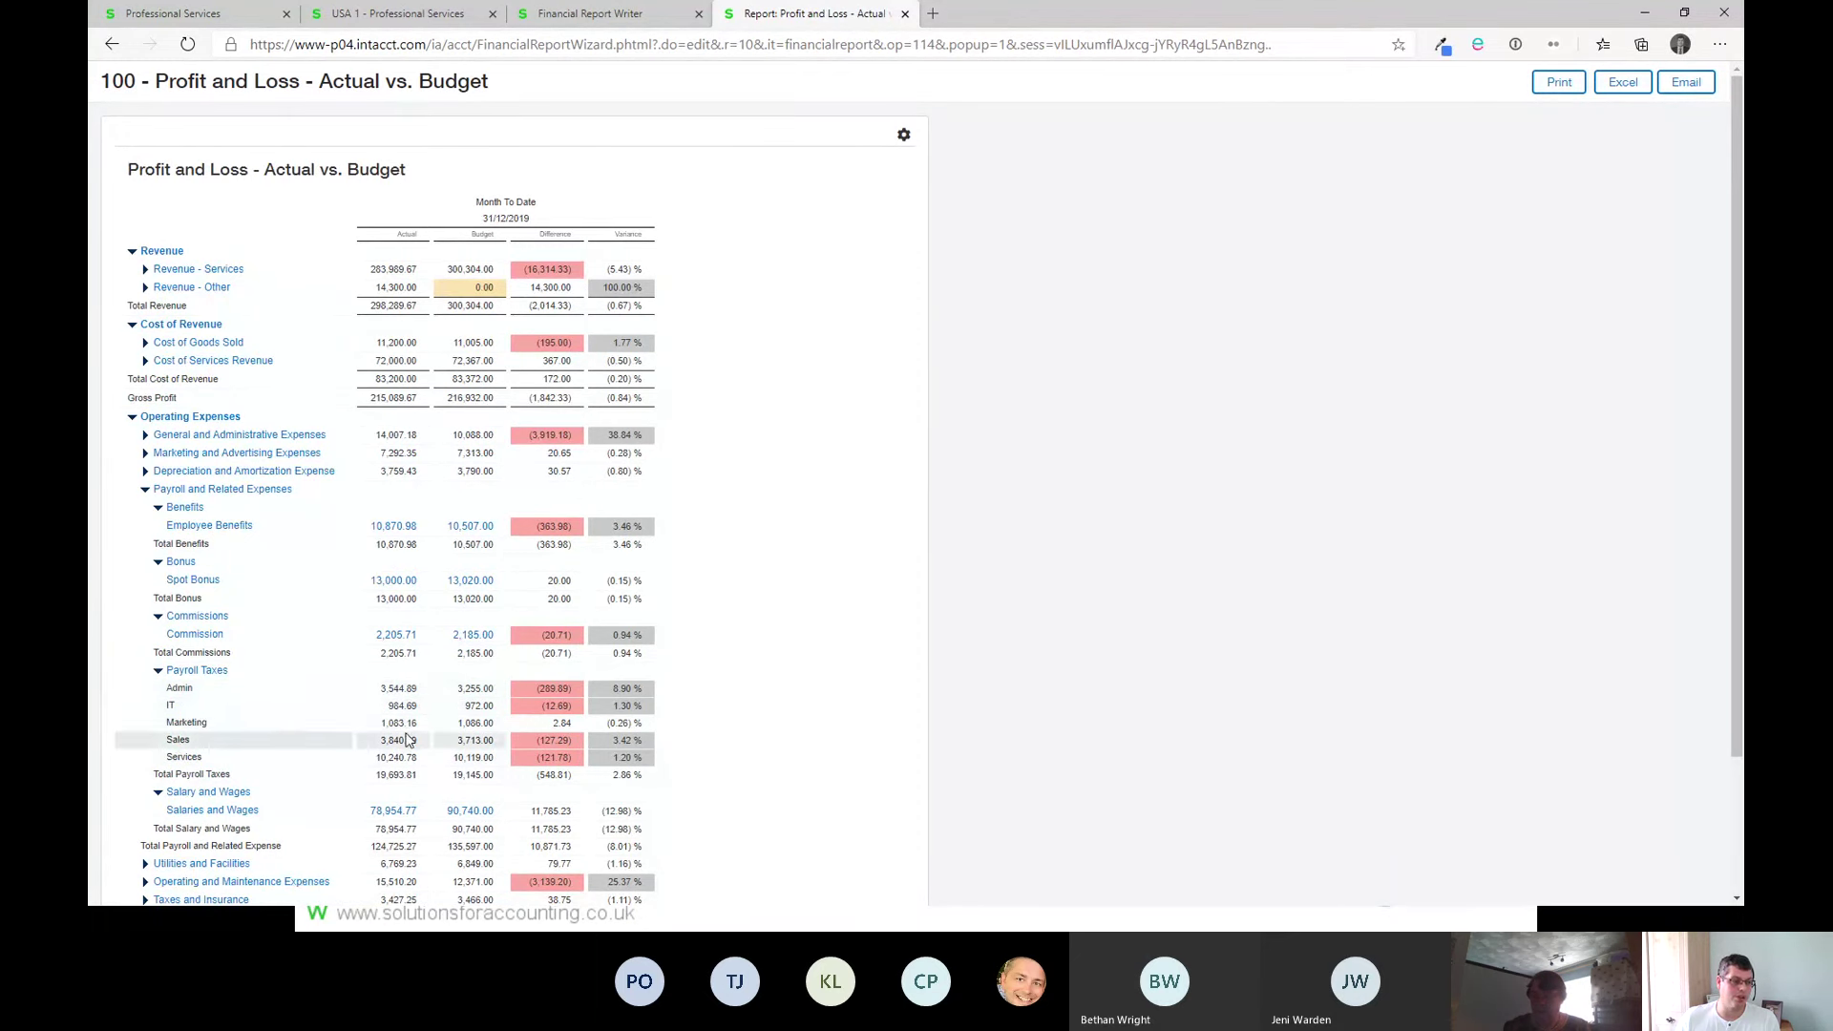
scroll(492, 163, "down", 2)
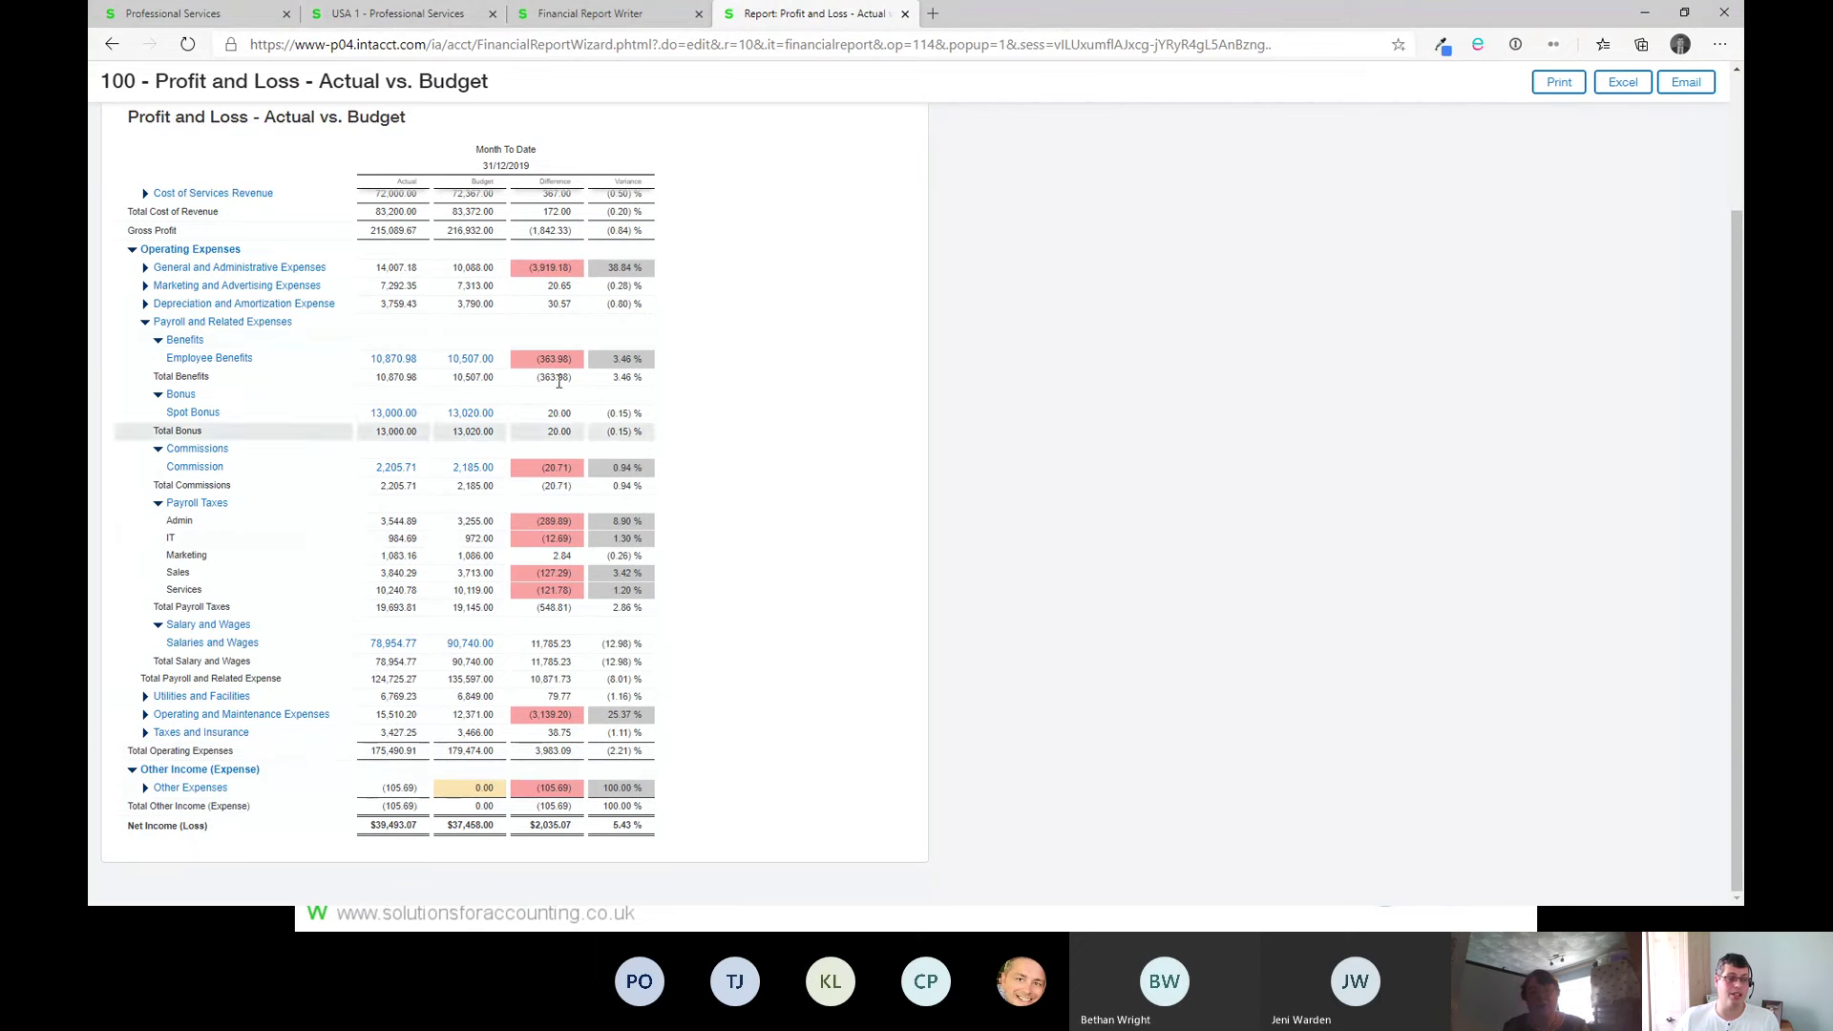
Step: Go back to the report definition, open its column definitions and add a column to the right of the Actual column
left_click(659, 12)
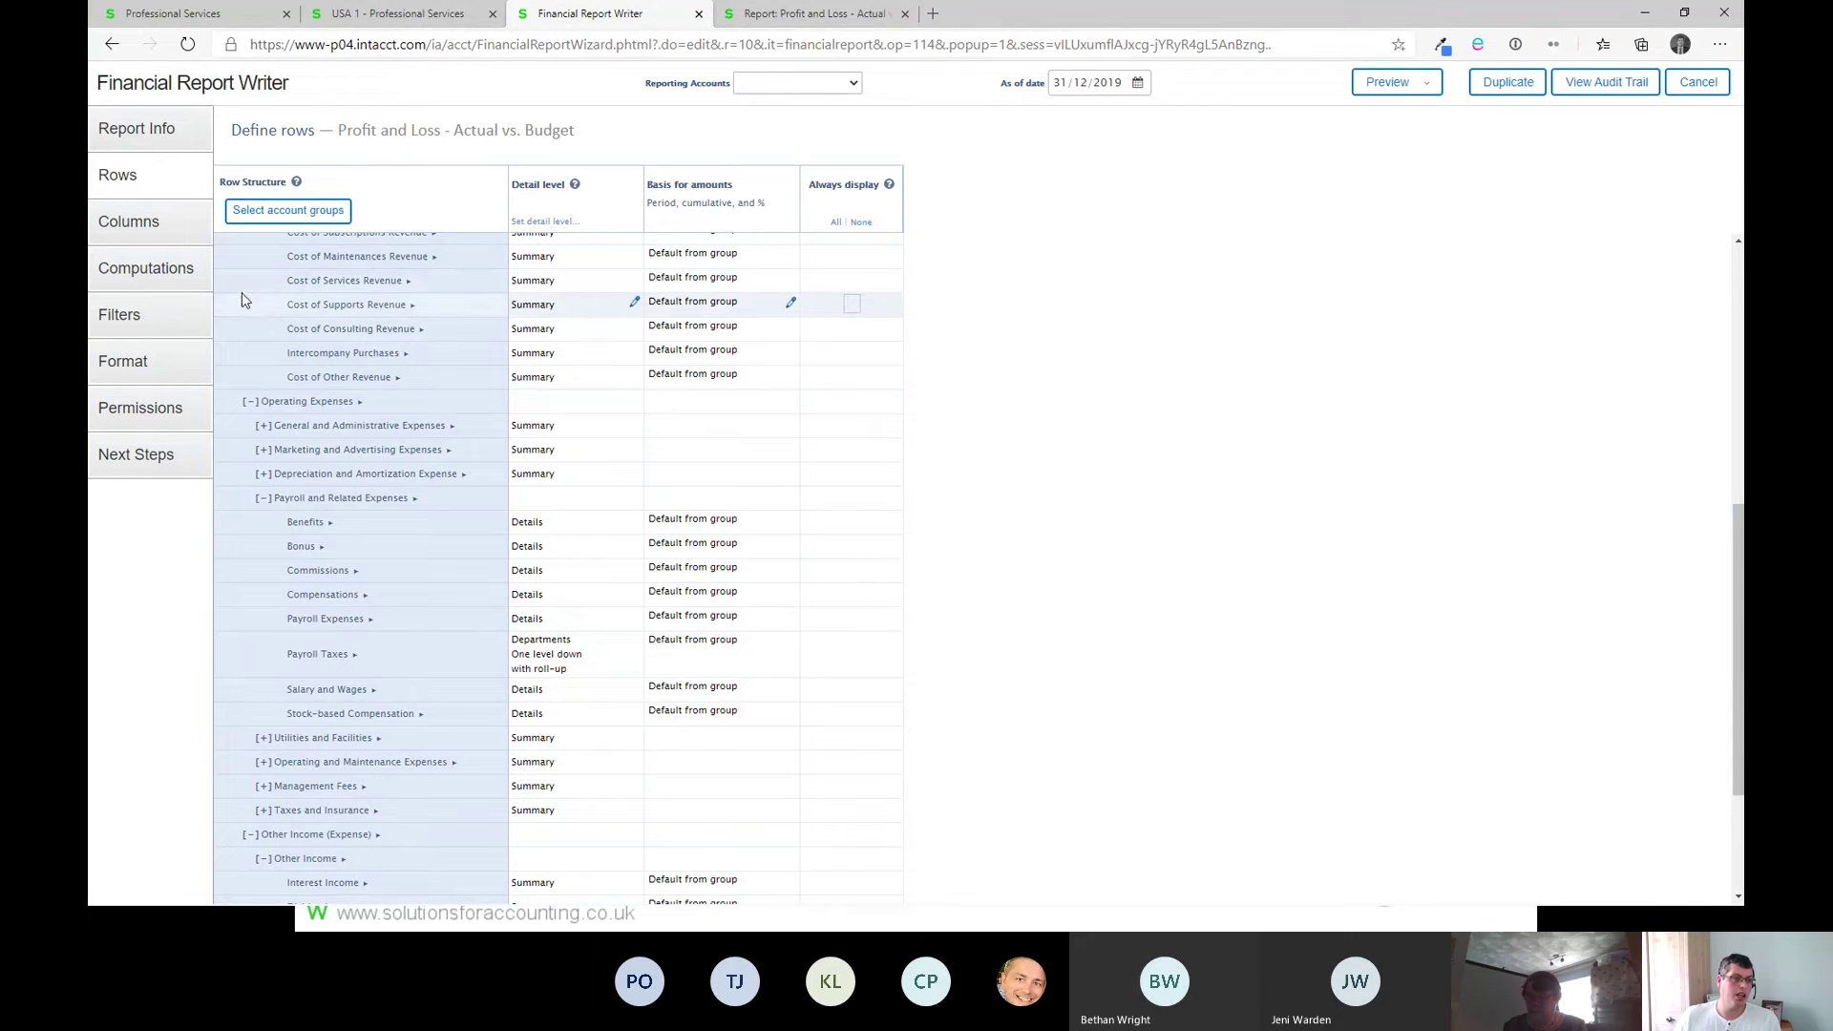
left_click(196, 227)
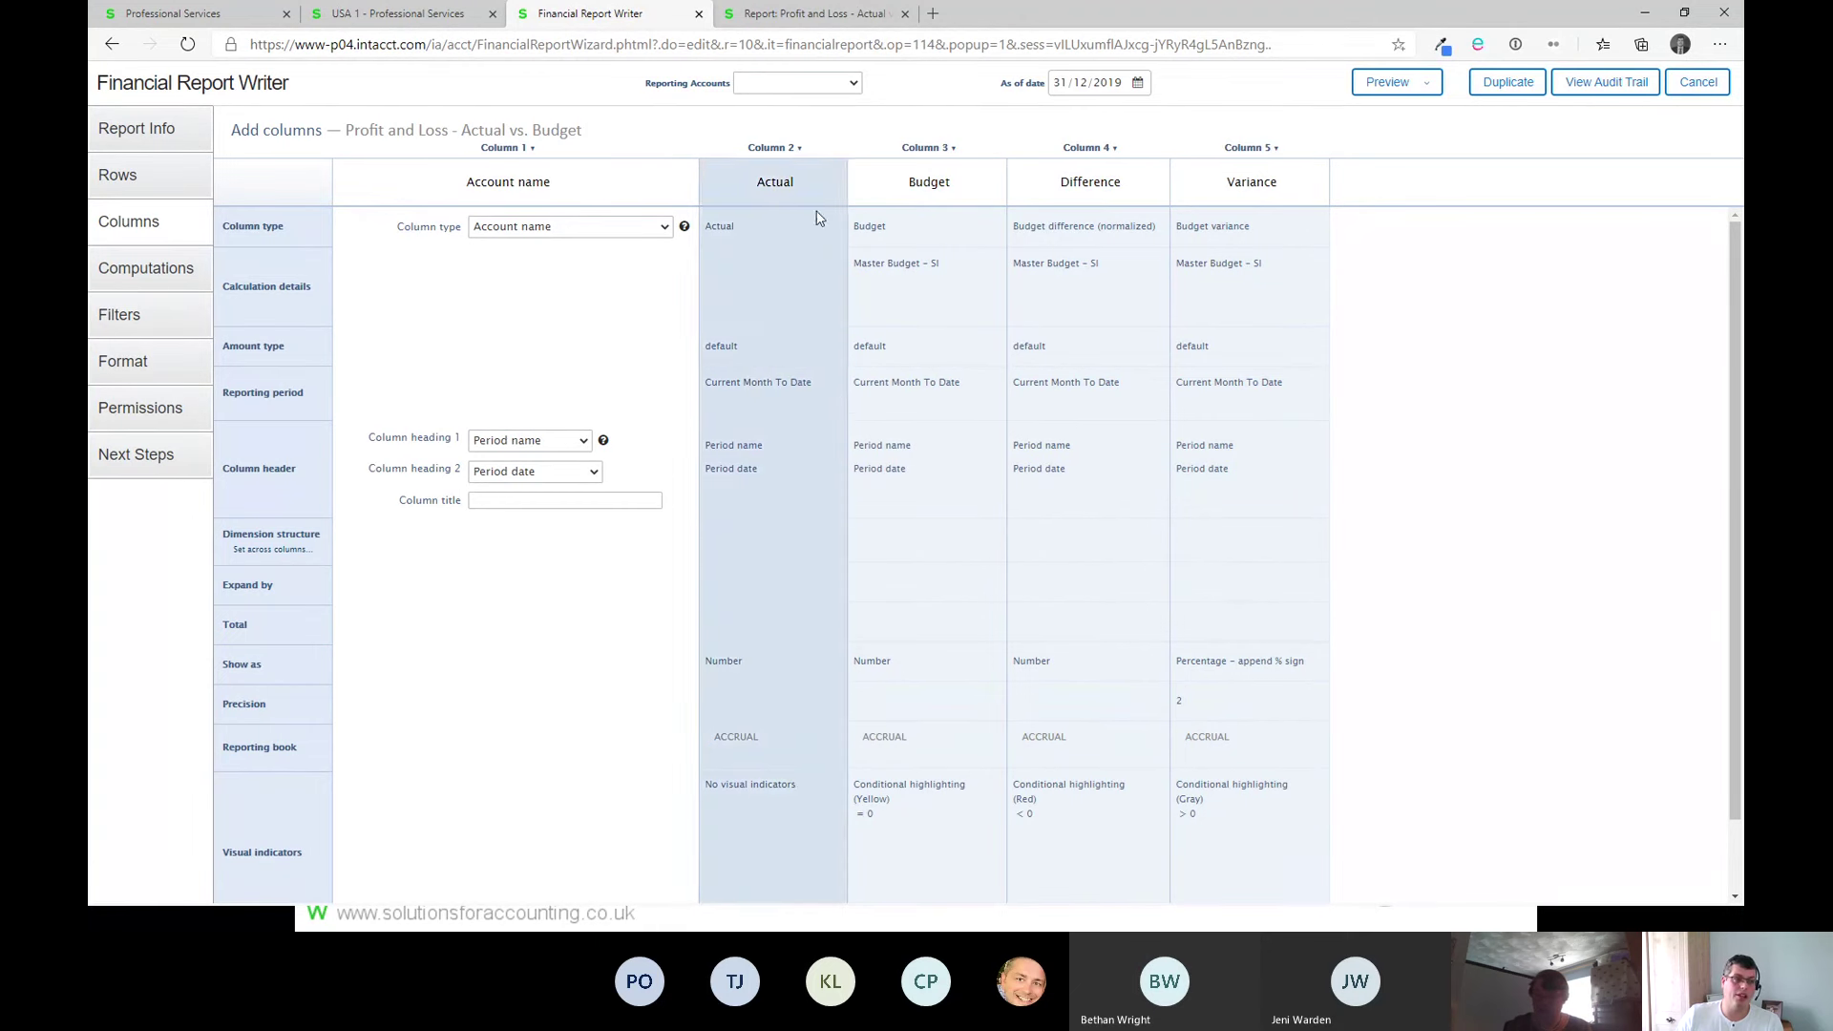
left_click(792, 148)
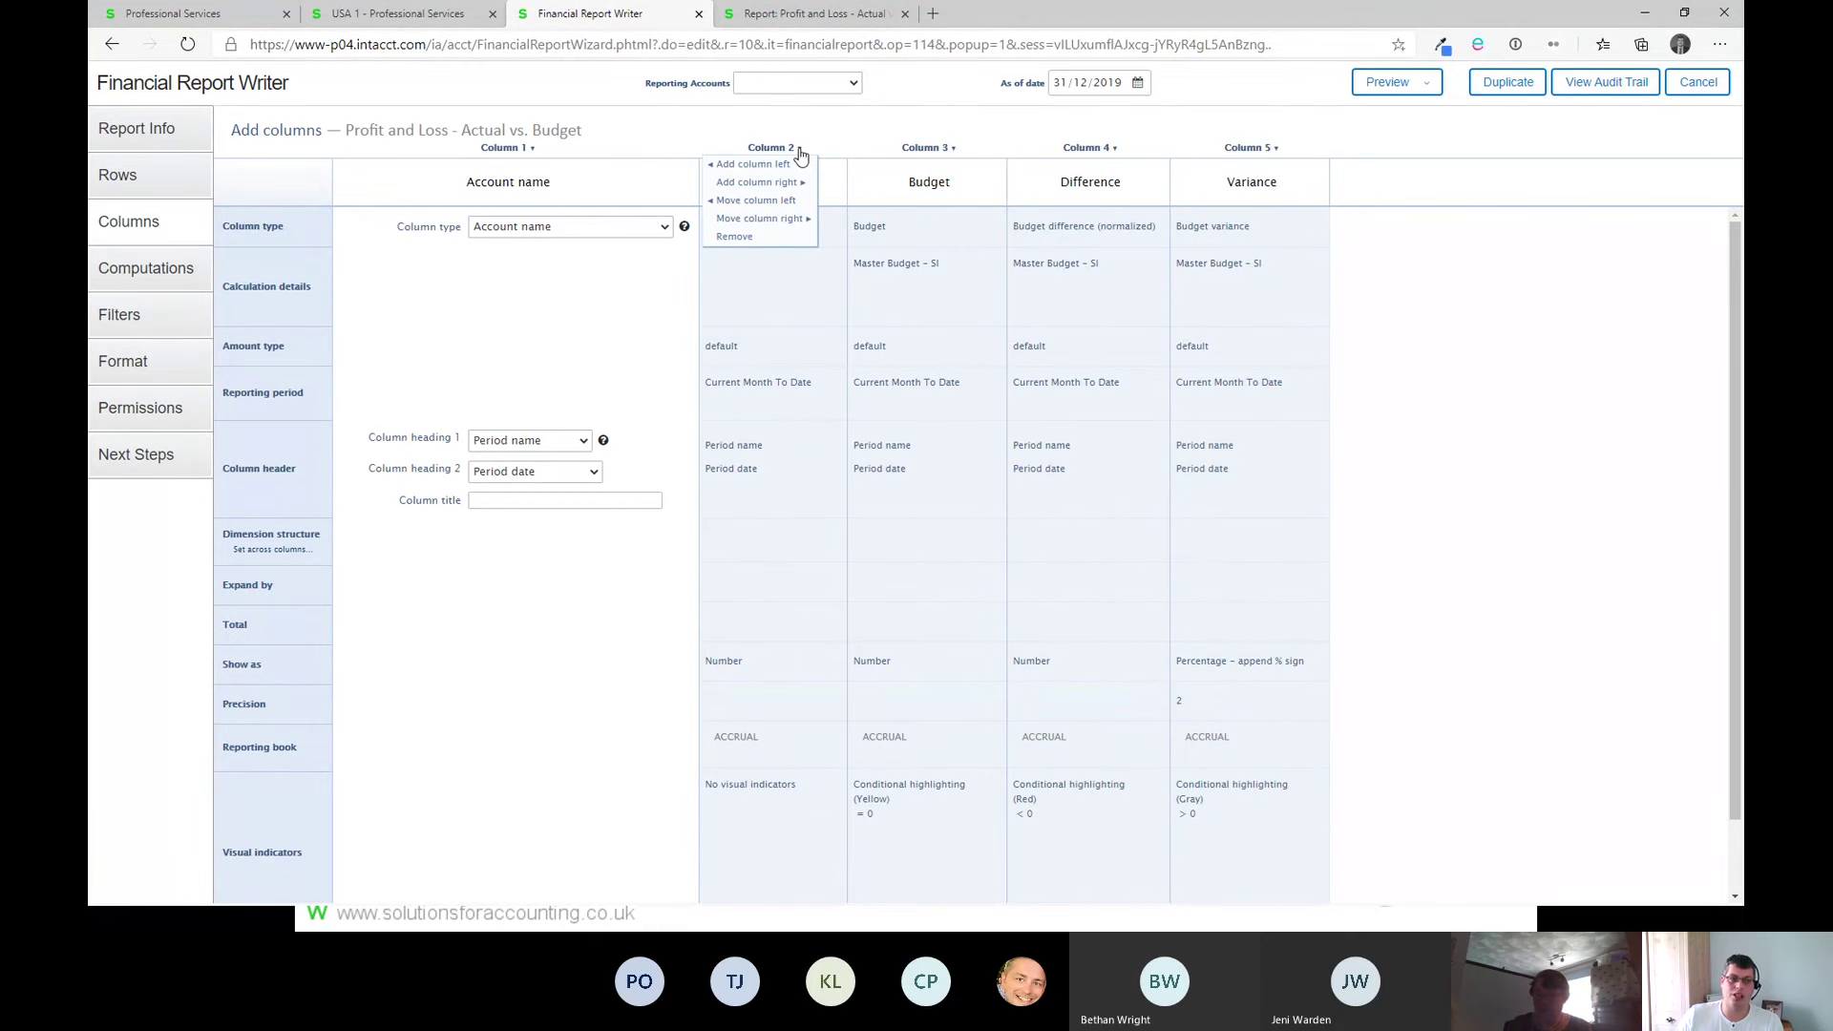
left_click(798, 182)
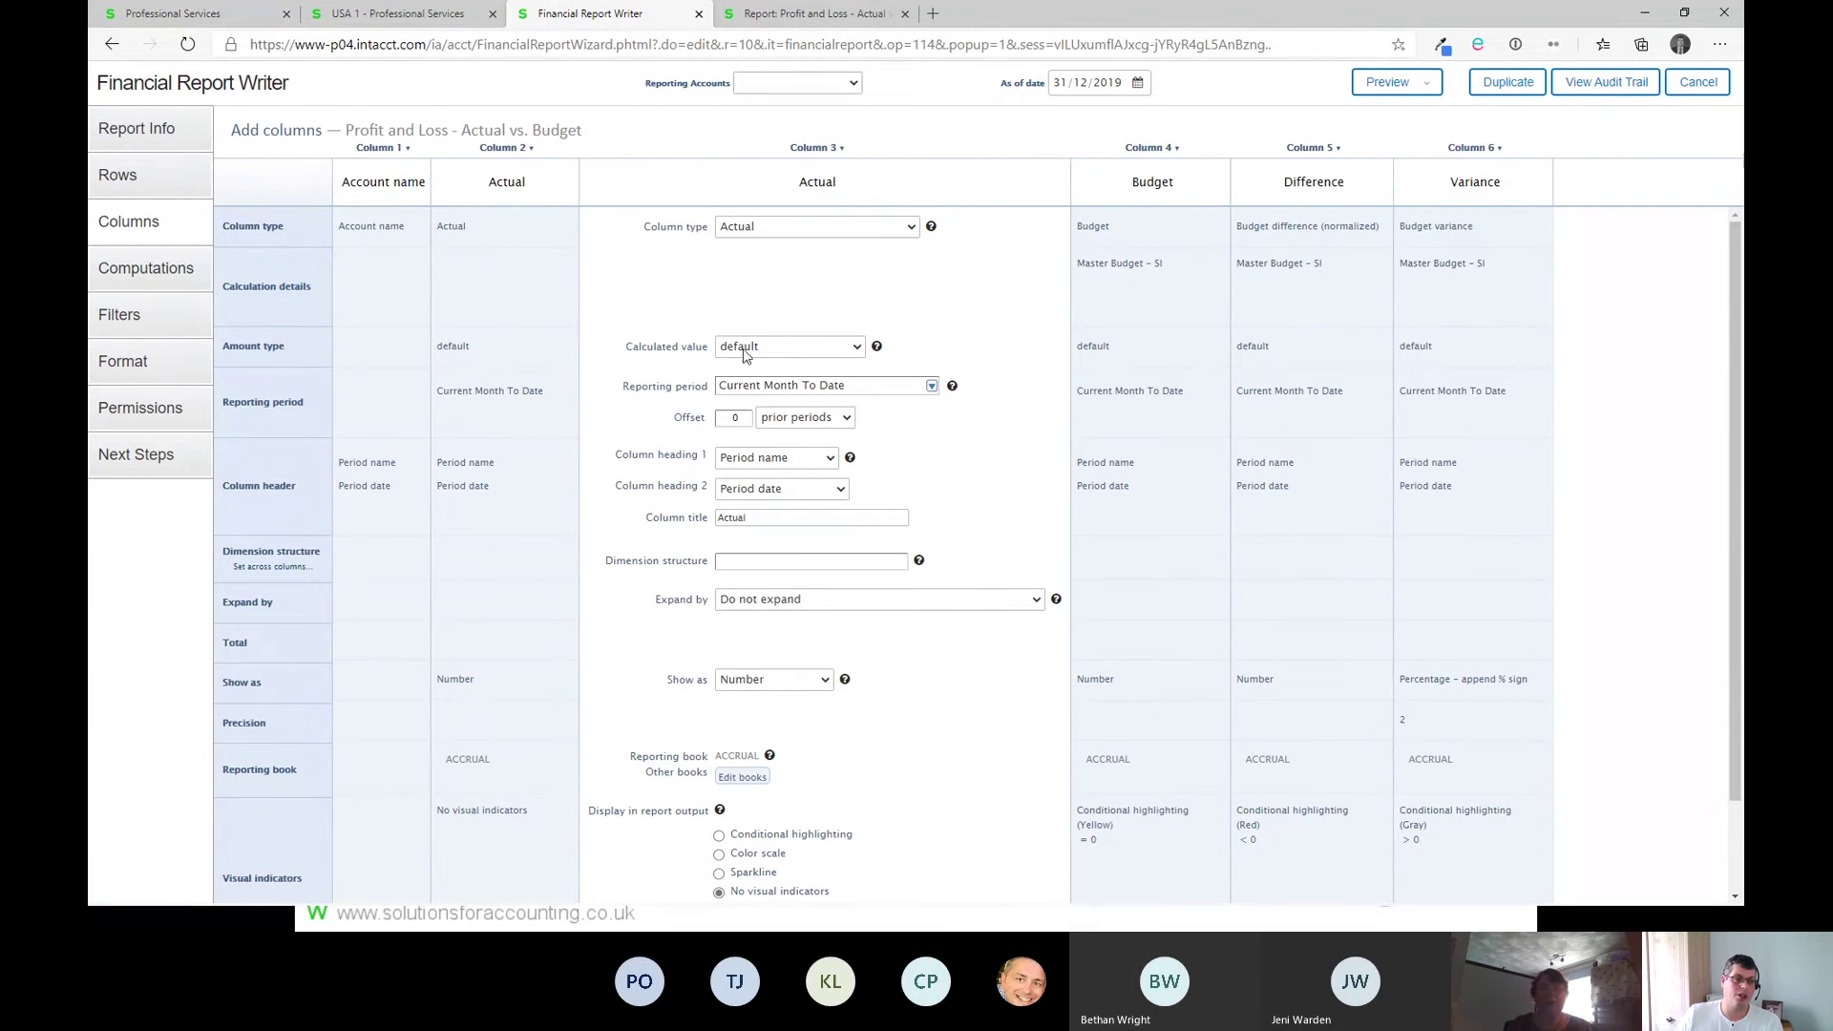
Step: Offset the new Actual column's Current Month To Date reporting period by 1 prior period
double_click(737, 418)
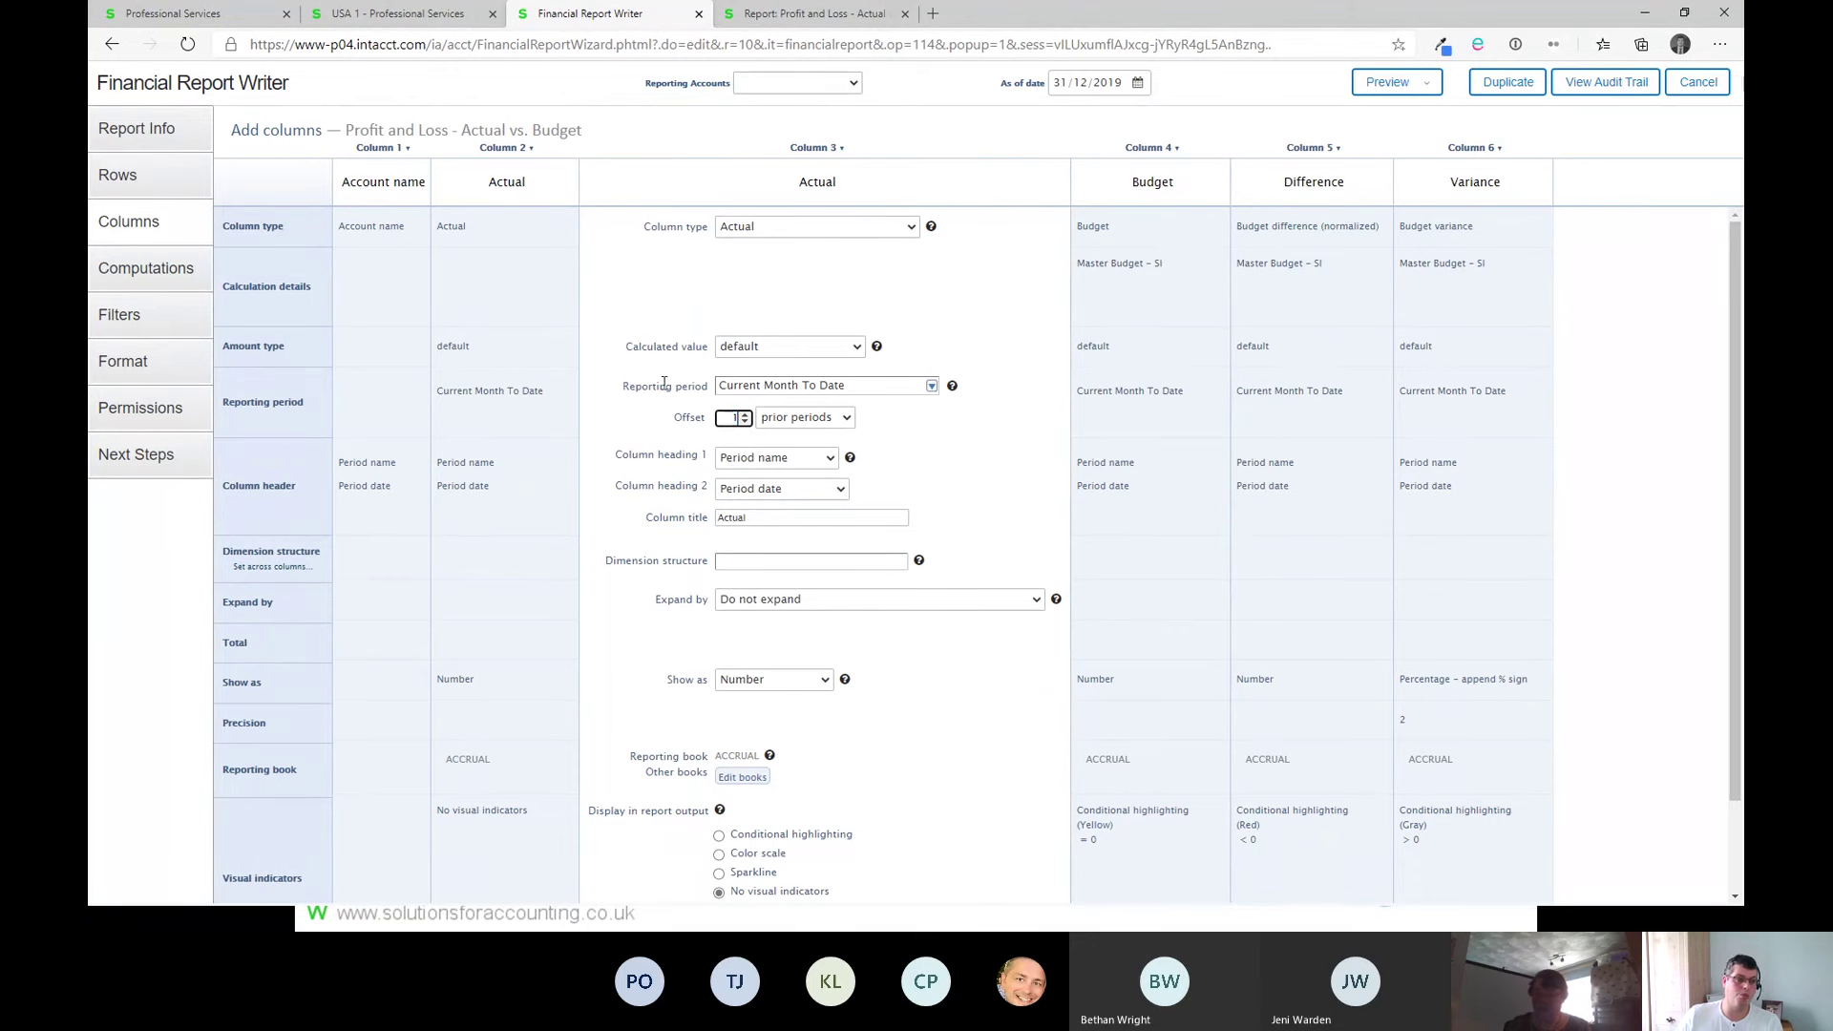
type("1")
left_click(964, 418)
scroll(818, 544, "down", 1)
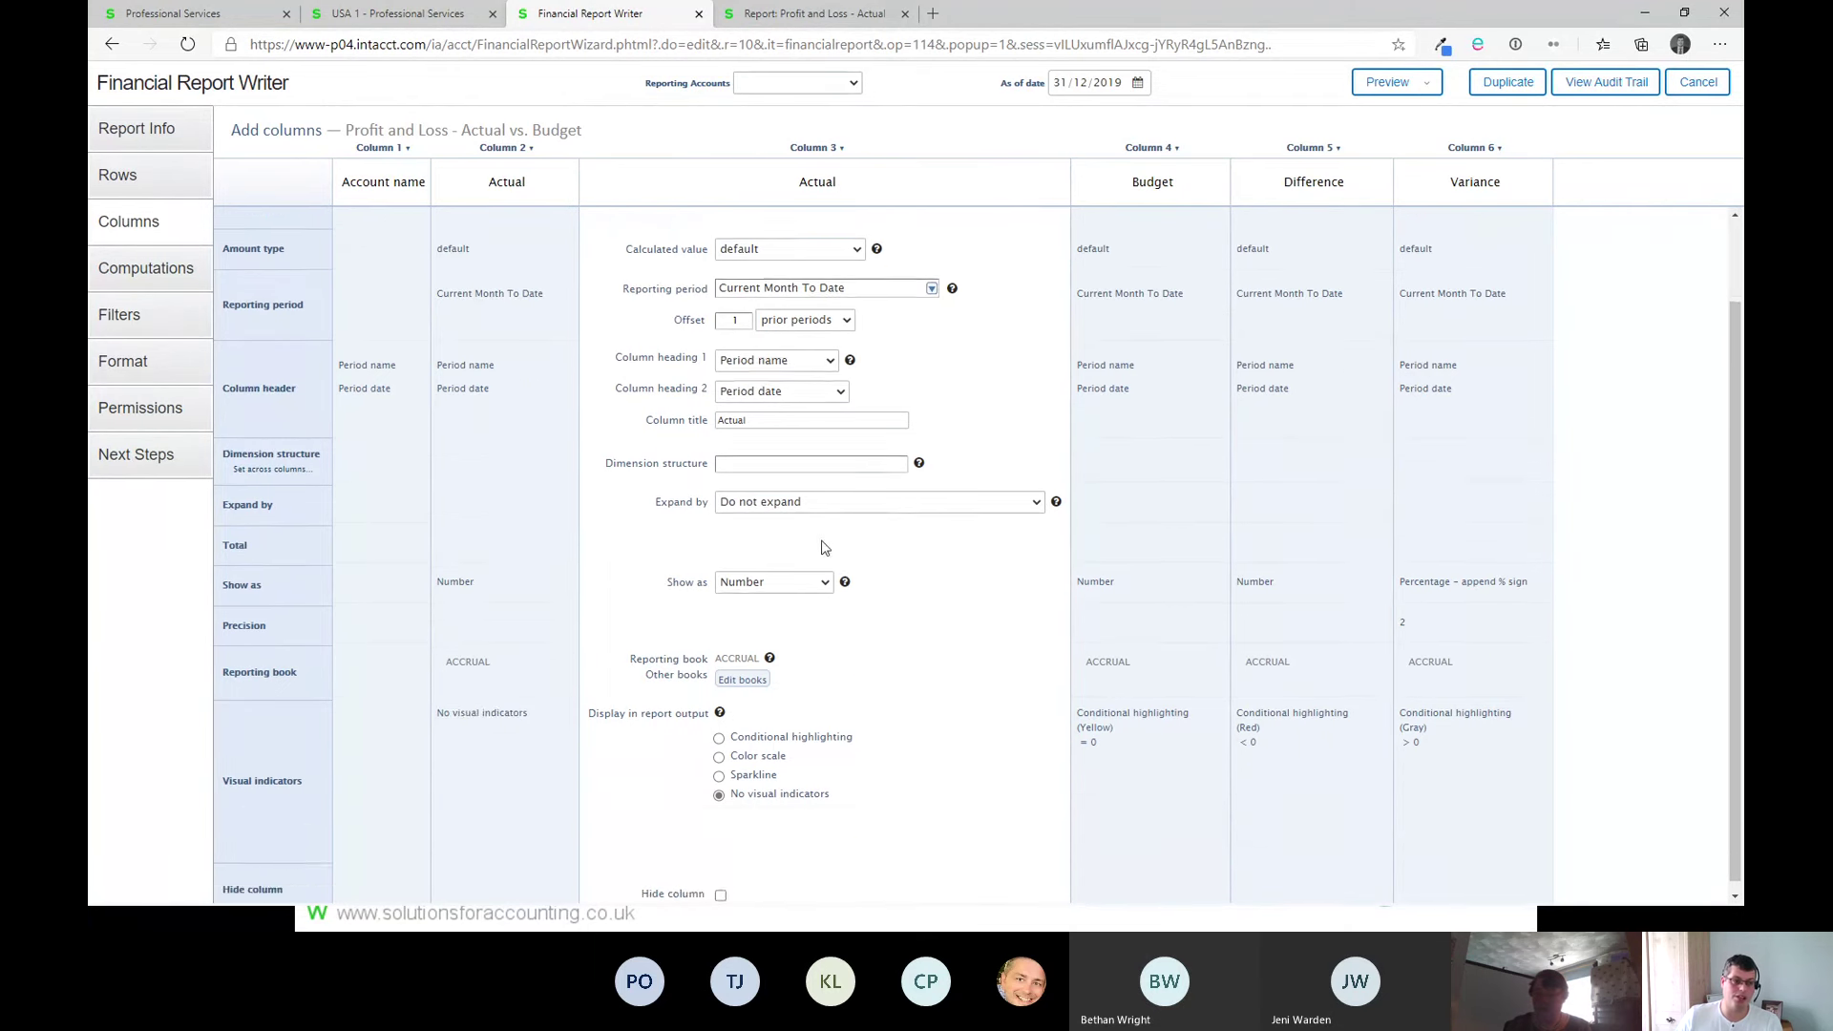
scroll(771, 599, "up", 1)
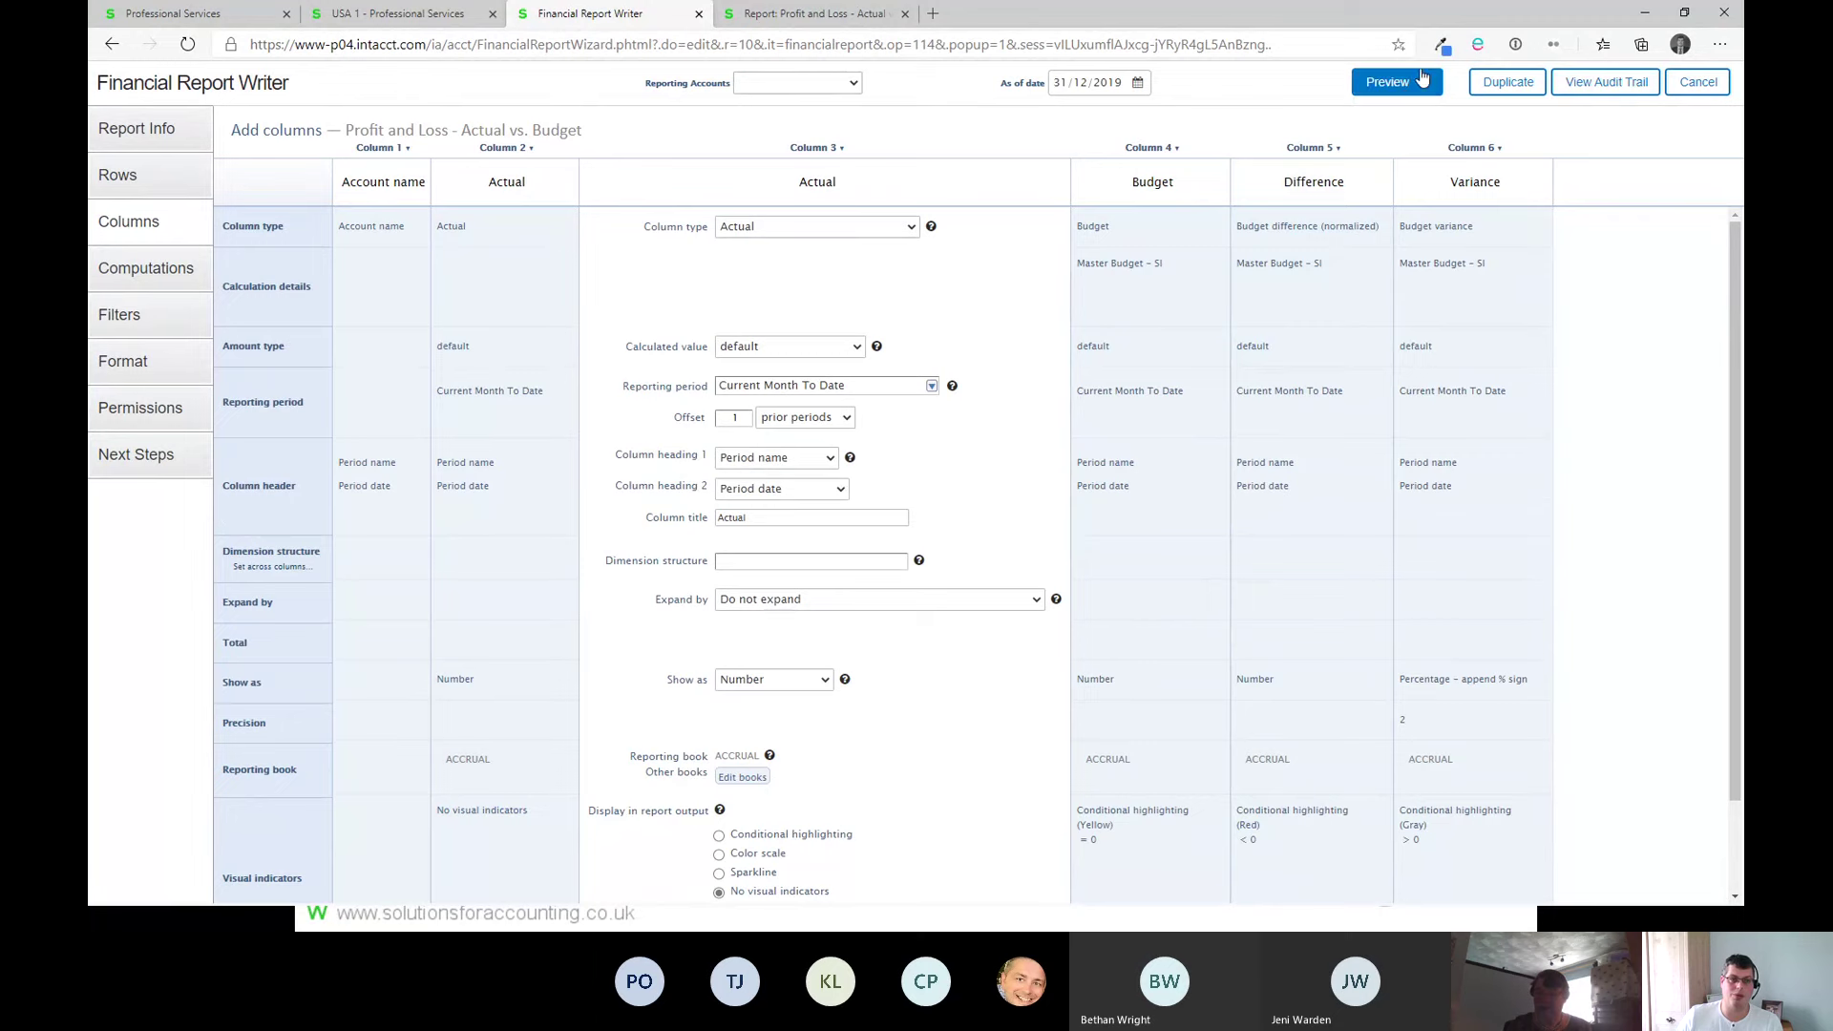
Step: Preview the live HTML report and compare the prior-period Actual column with the current month
mouse_move(1400, 100)
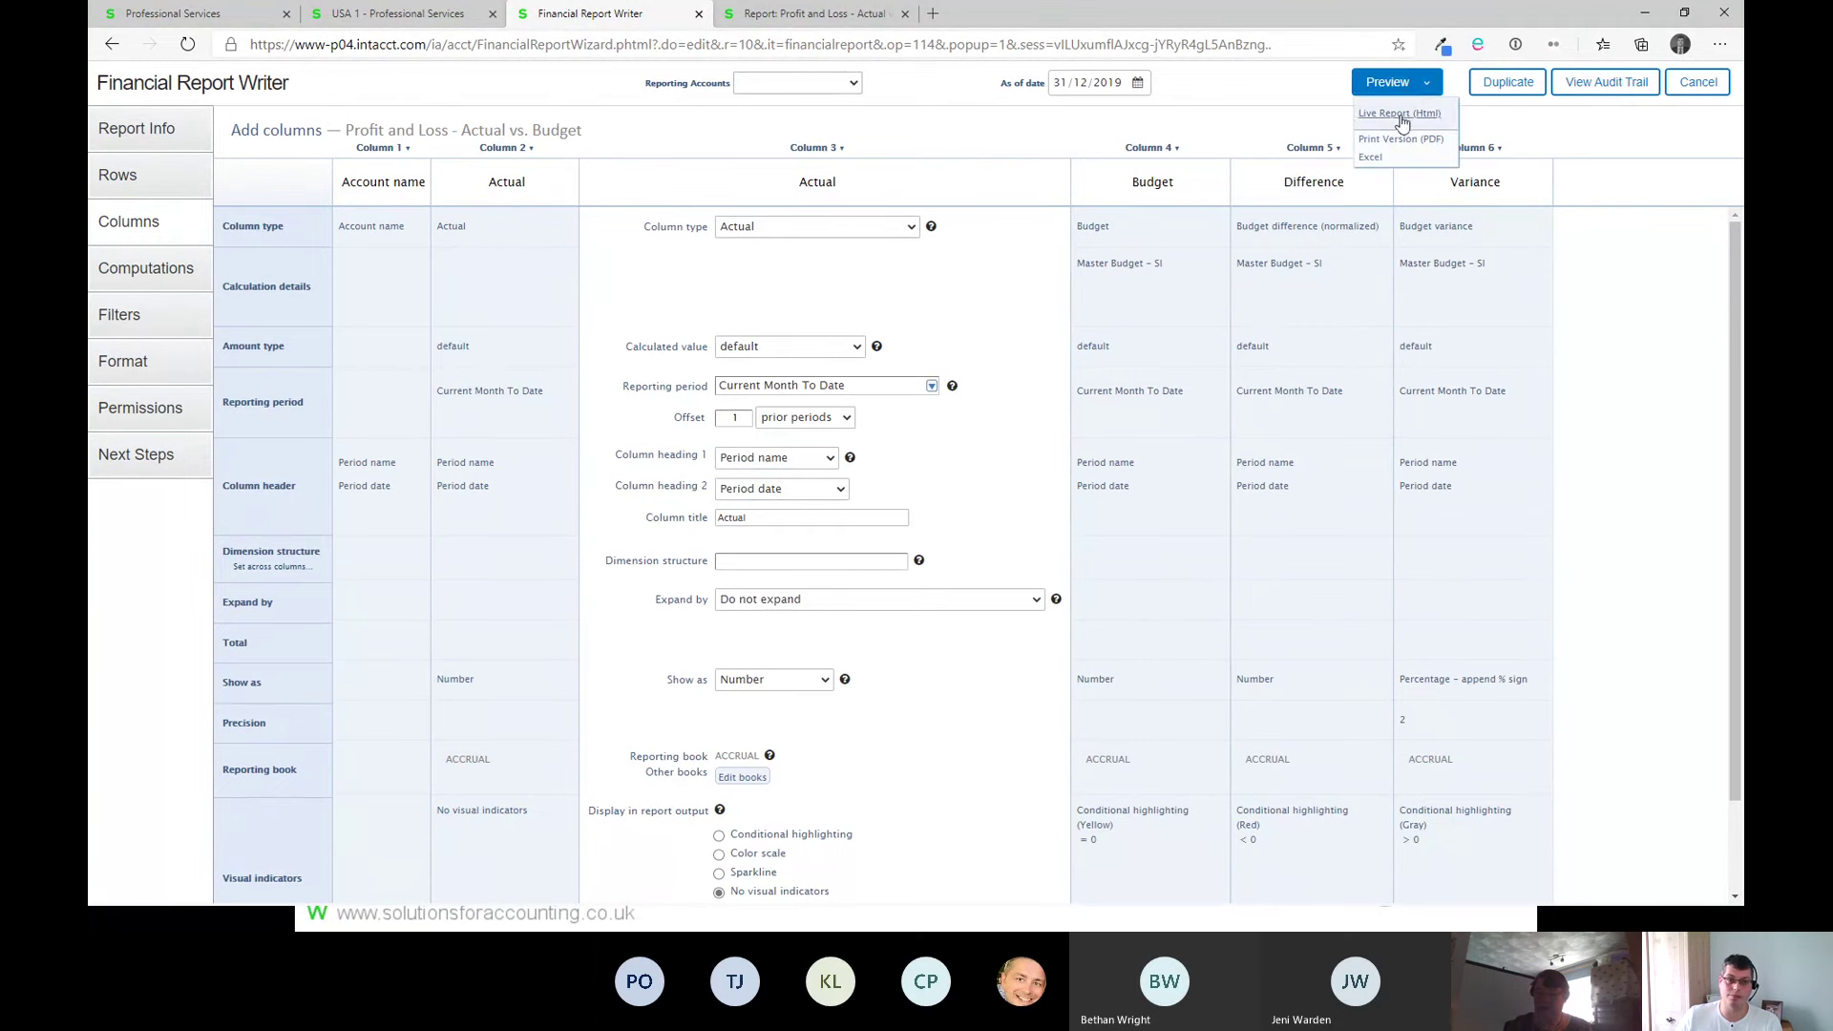
left_click(1400, 114)
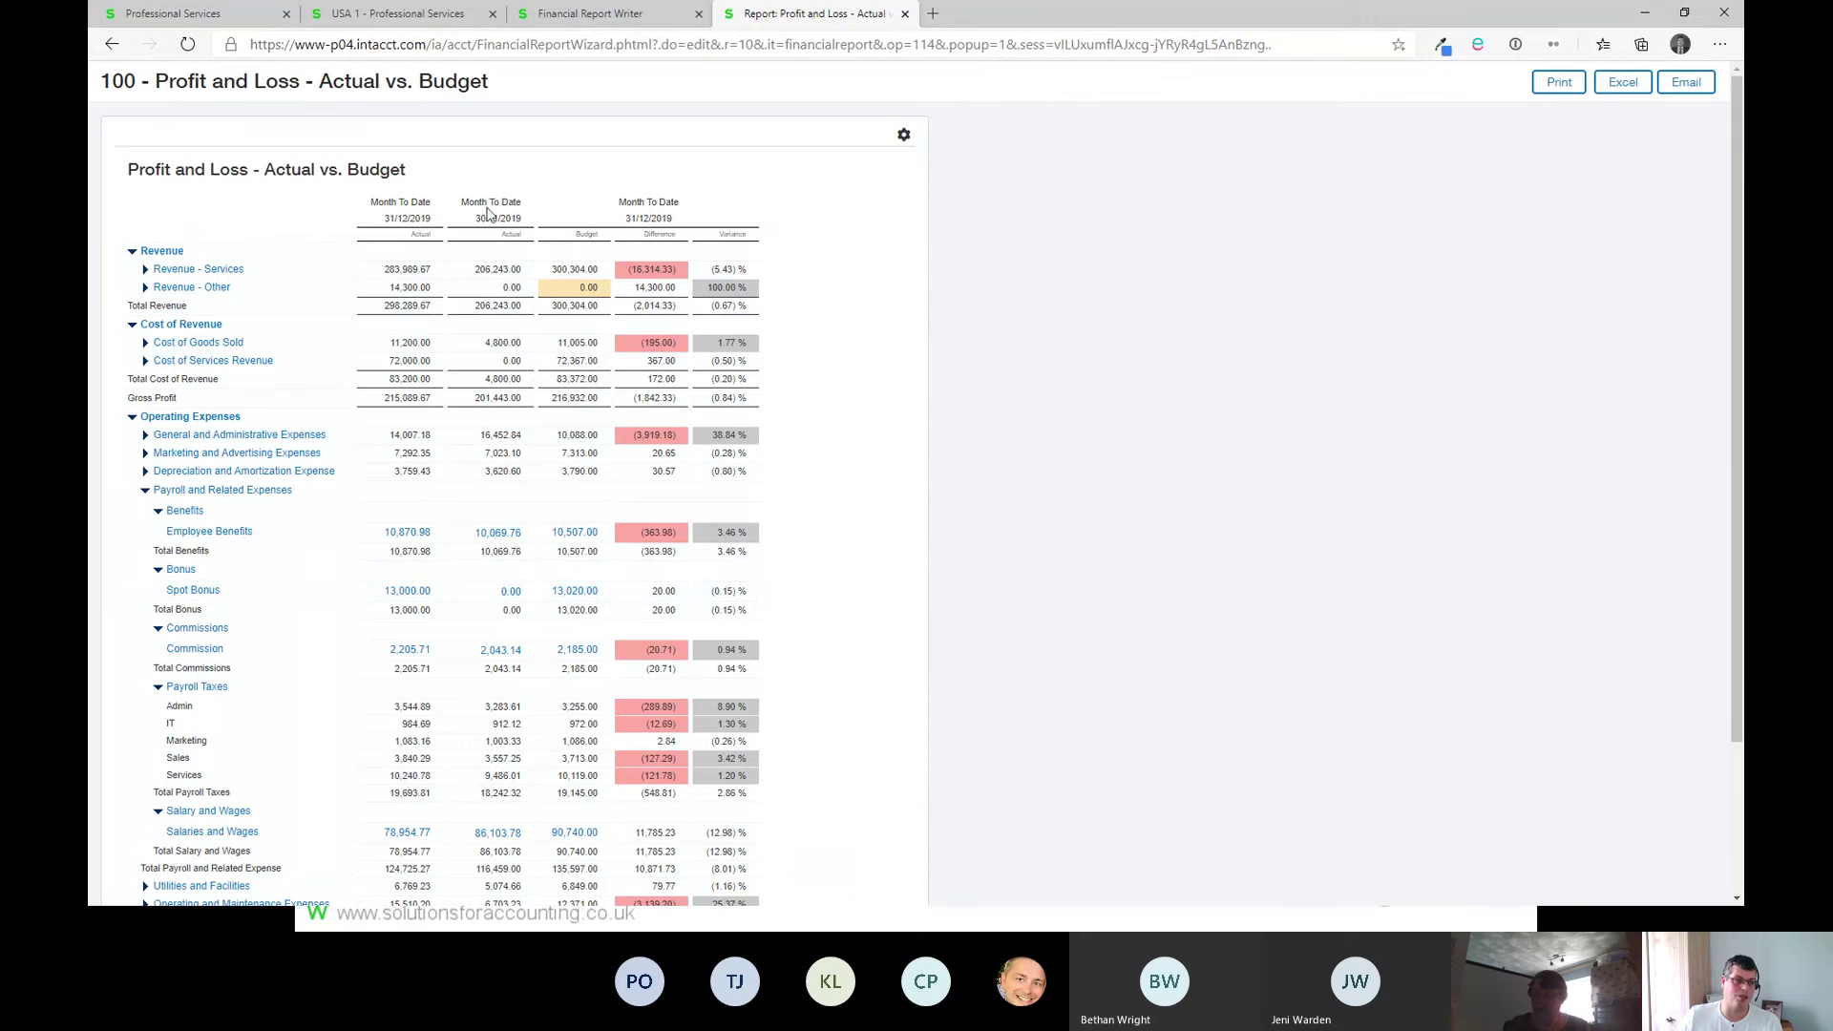
scroll(492, 286, "down", 2)
scroll(496, 448, "up", 2)
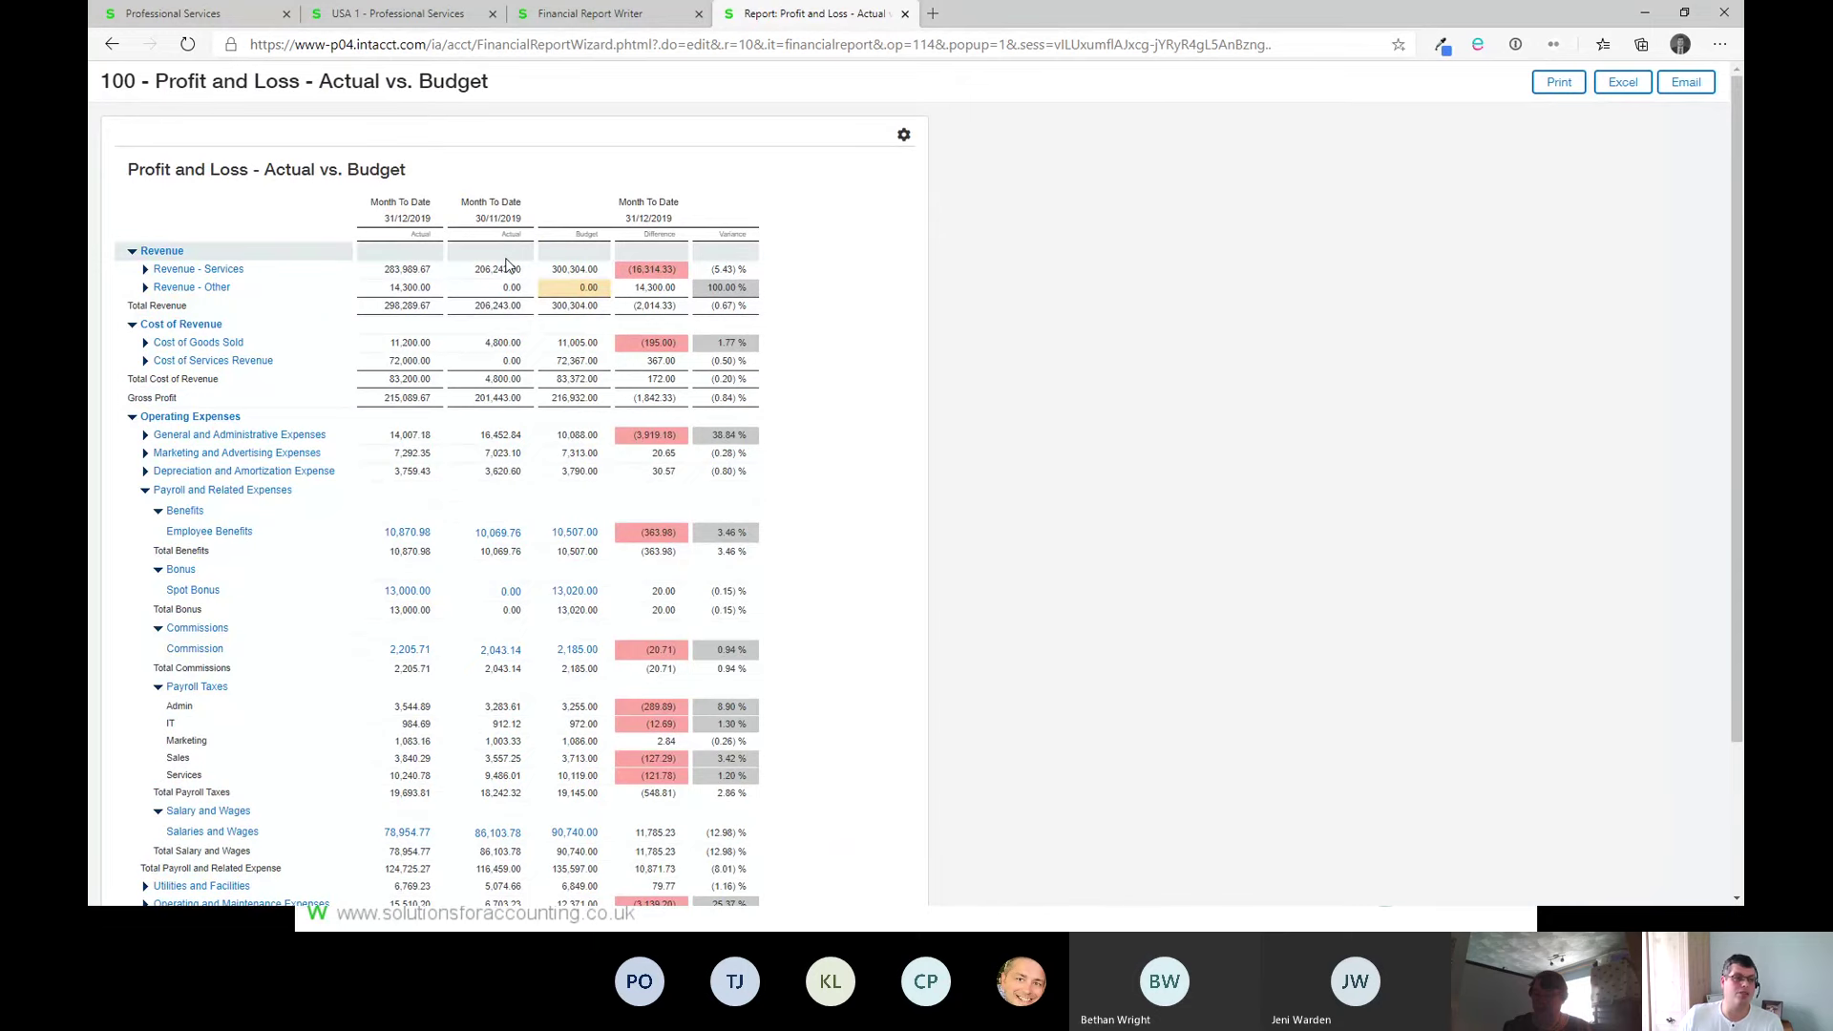
Step: Set the report's as-of date to 30/11/2019 in the Financial Report Writer and preview the live HTML report again
left_click(592, 14)
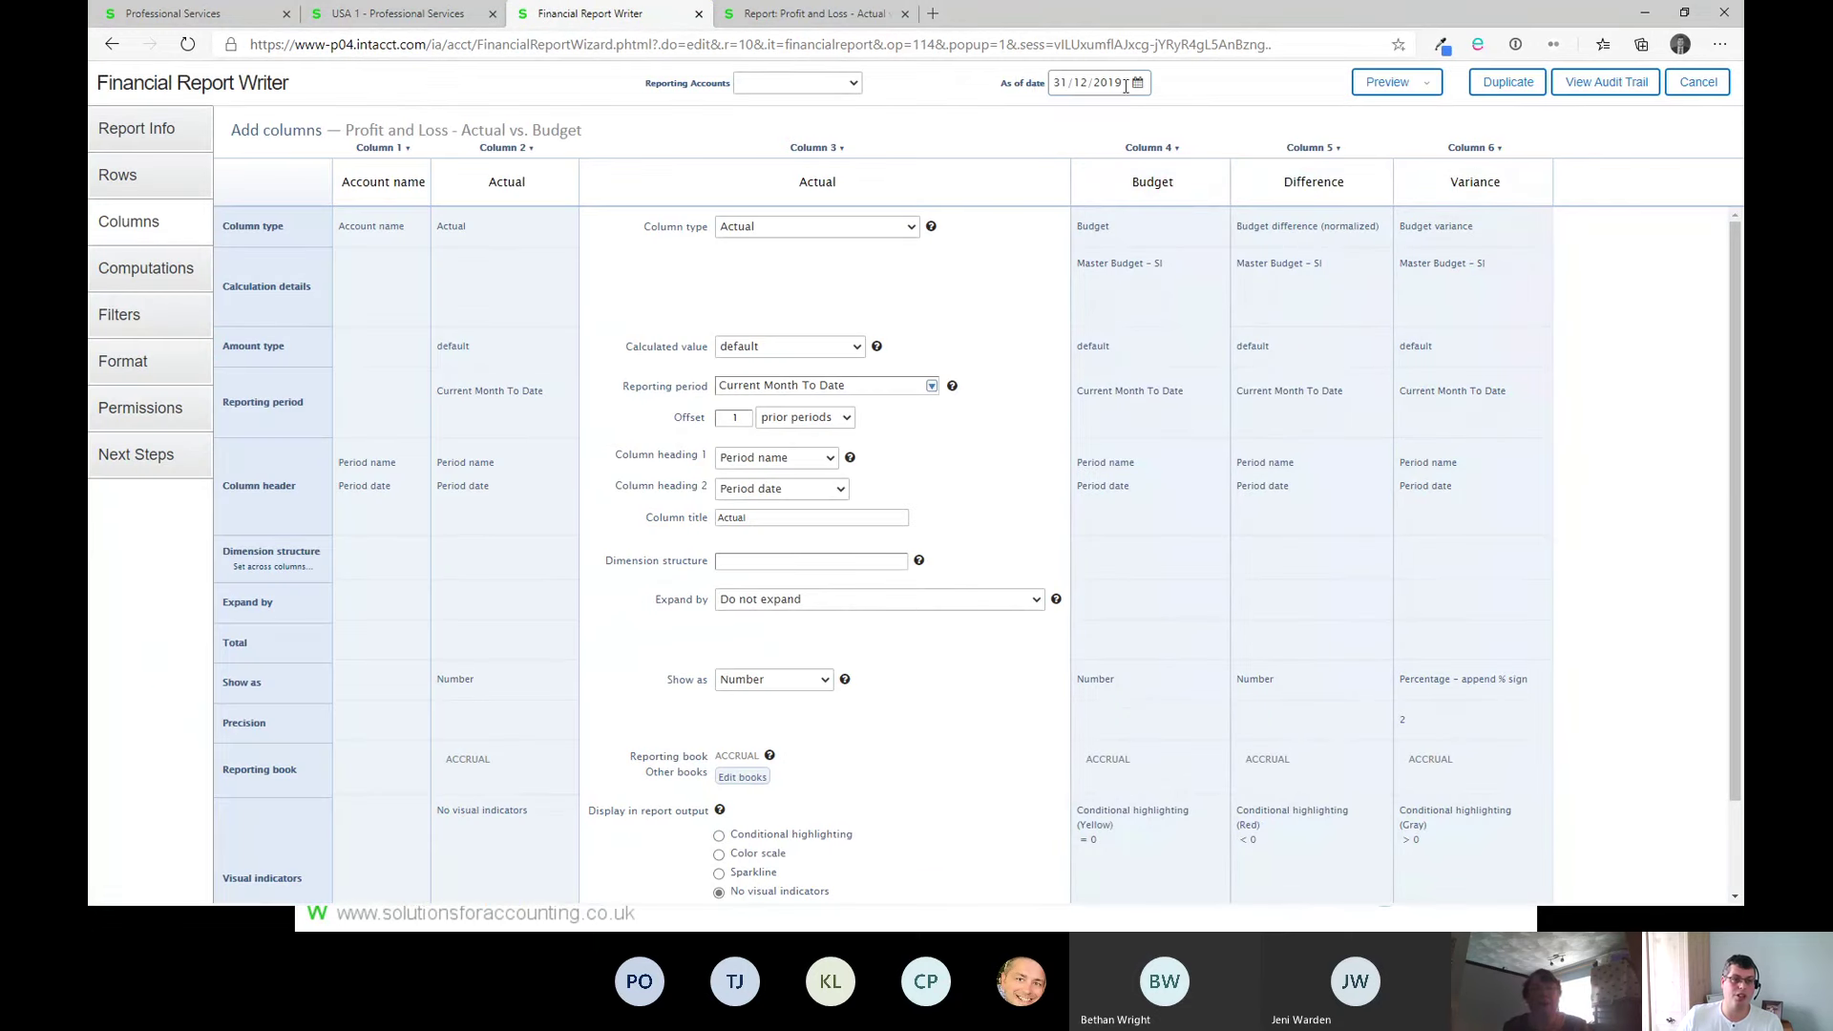
triple_click(1053, 83)
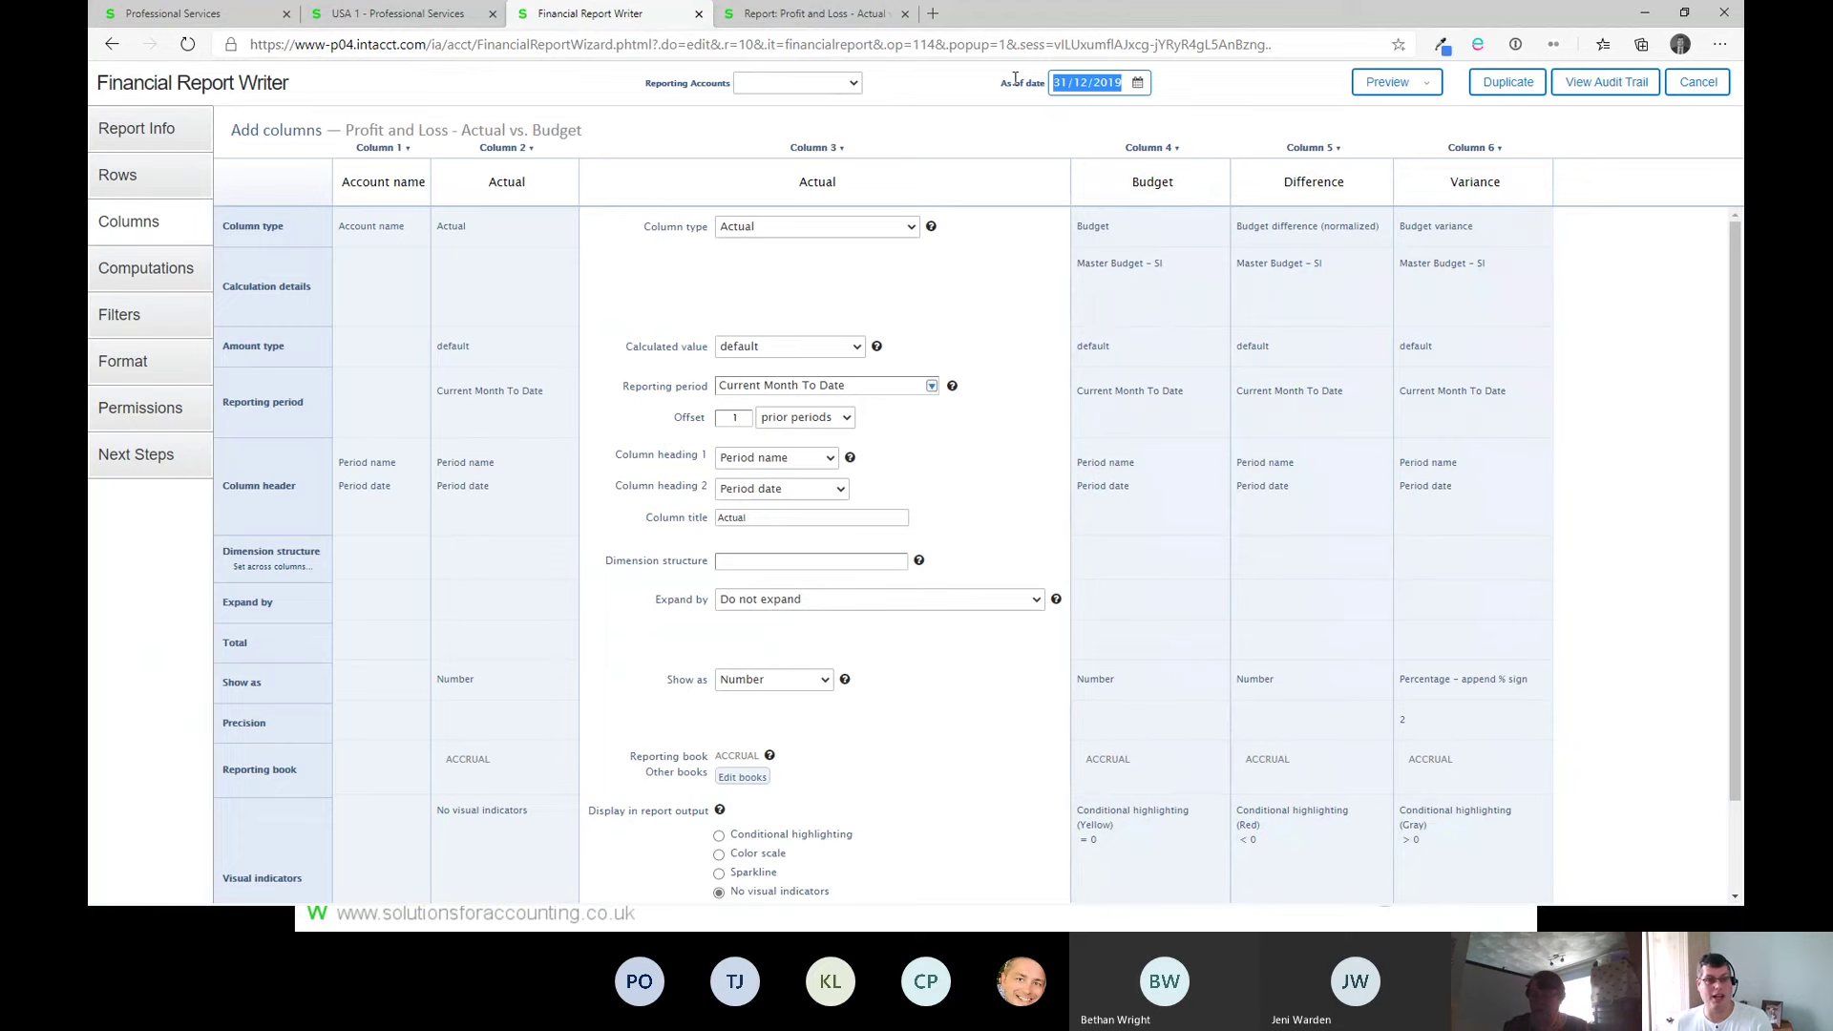
type("01/11/2019")
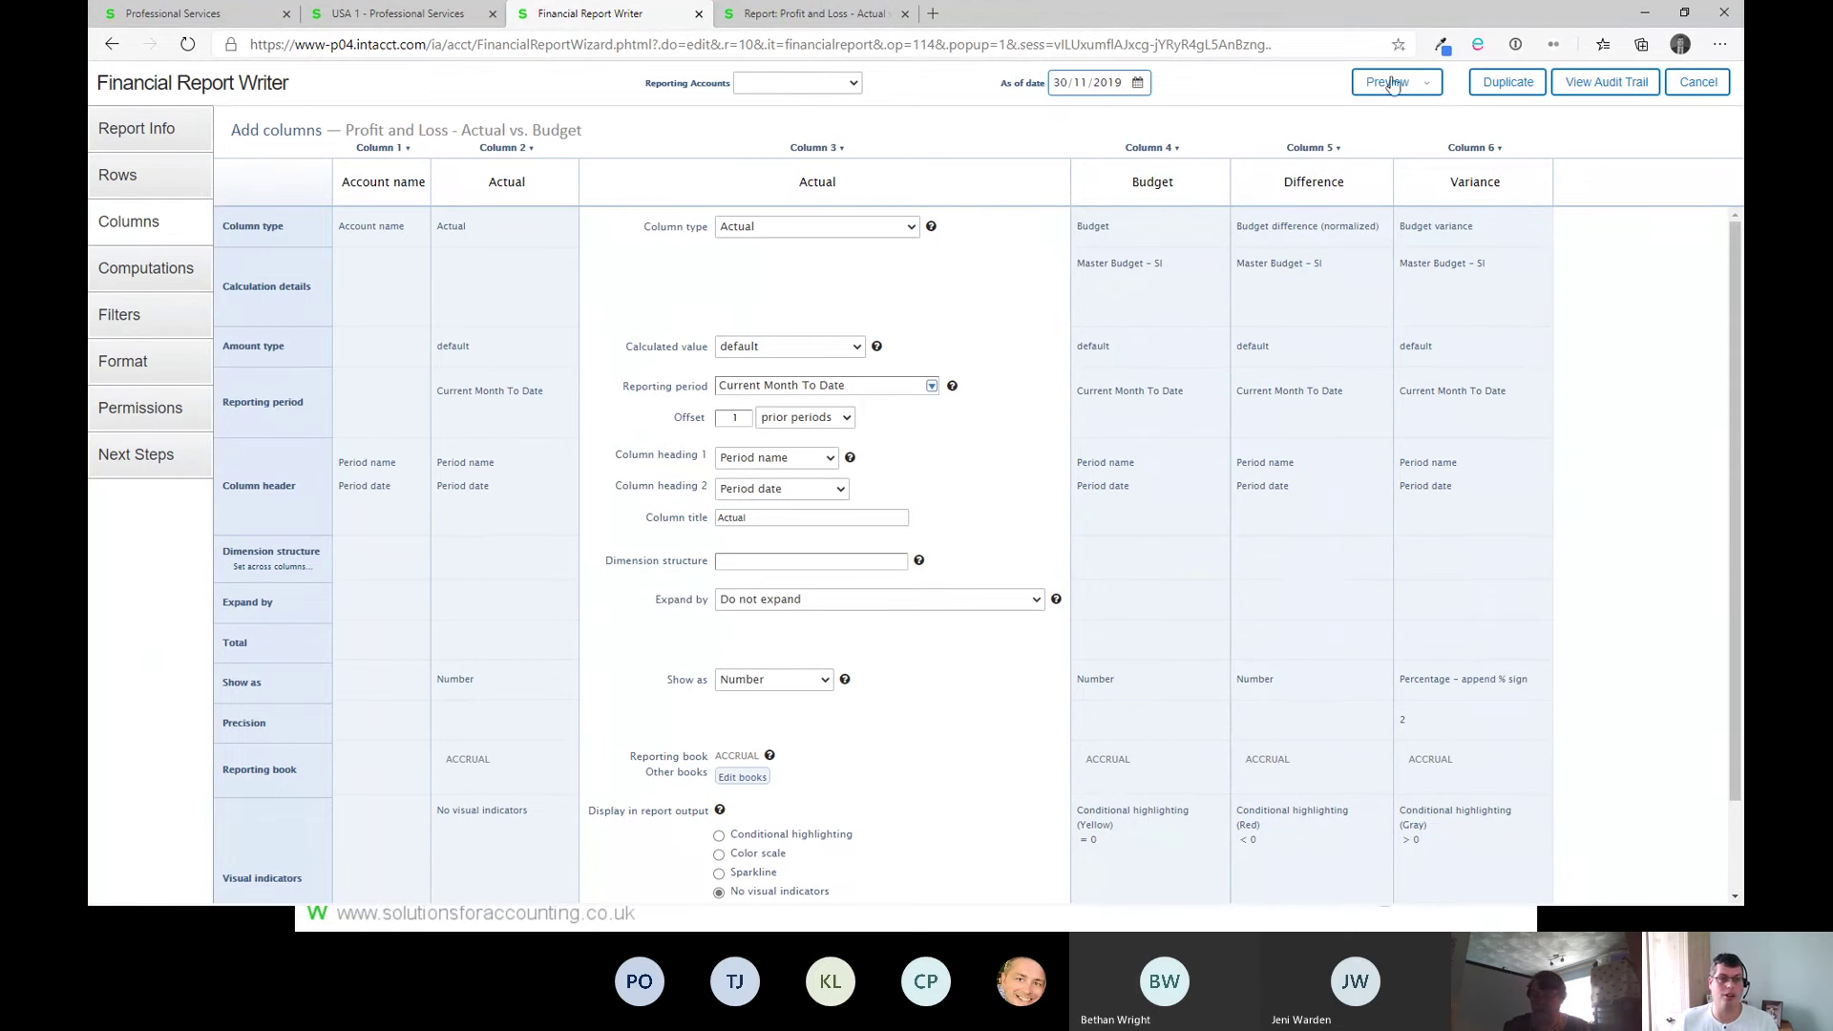
left_click(1423, 84)
left_click(1401, 114)
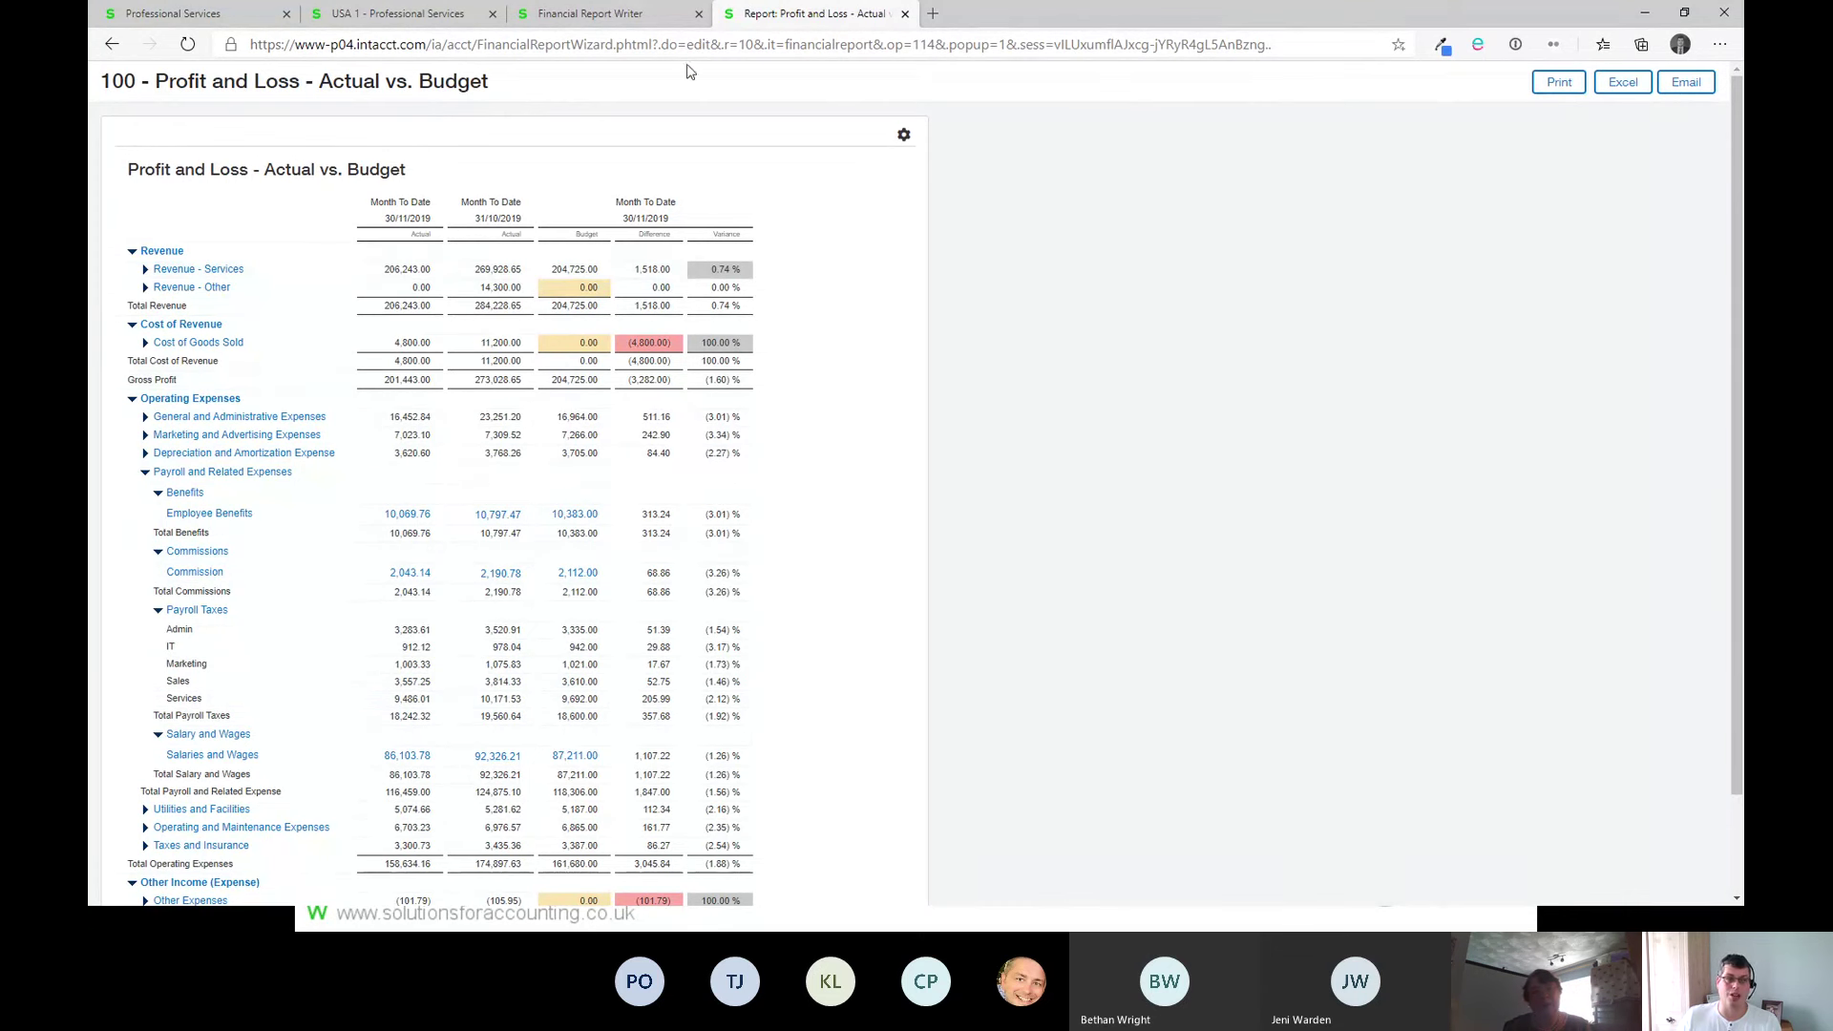
Step: Return to the report definition and display its as-of date, reporting book and dimension filters
left_click(648, 14)
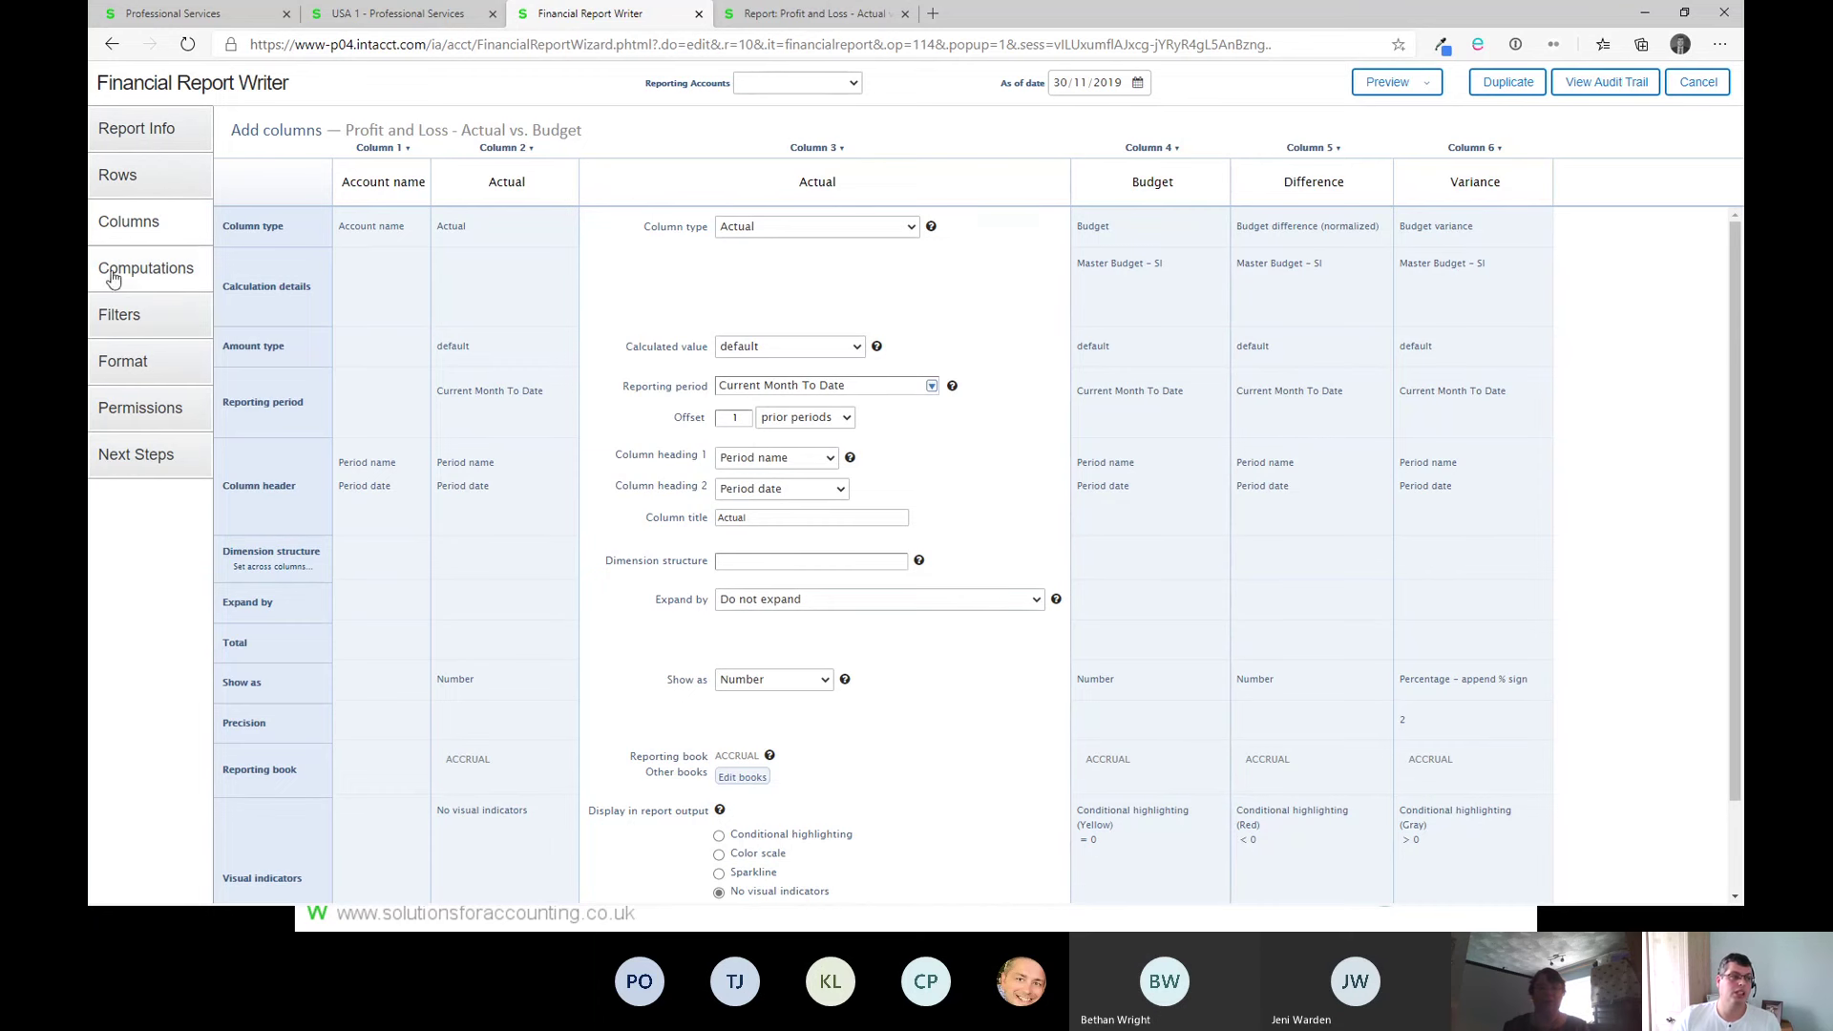
left_click(133, 329)
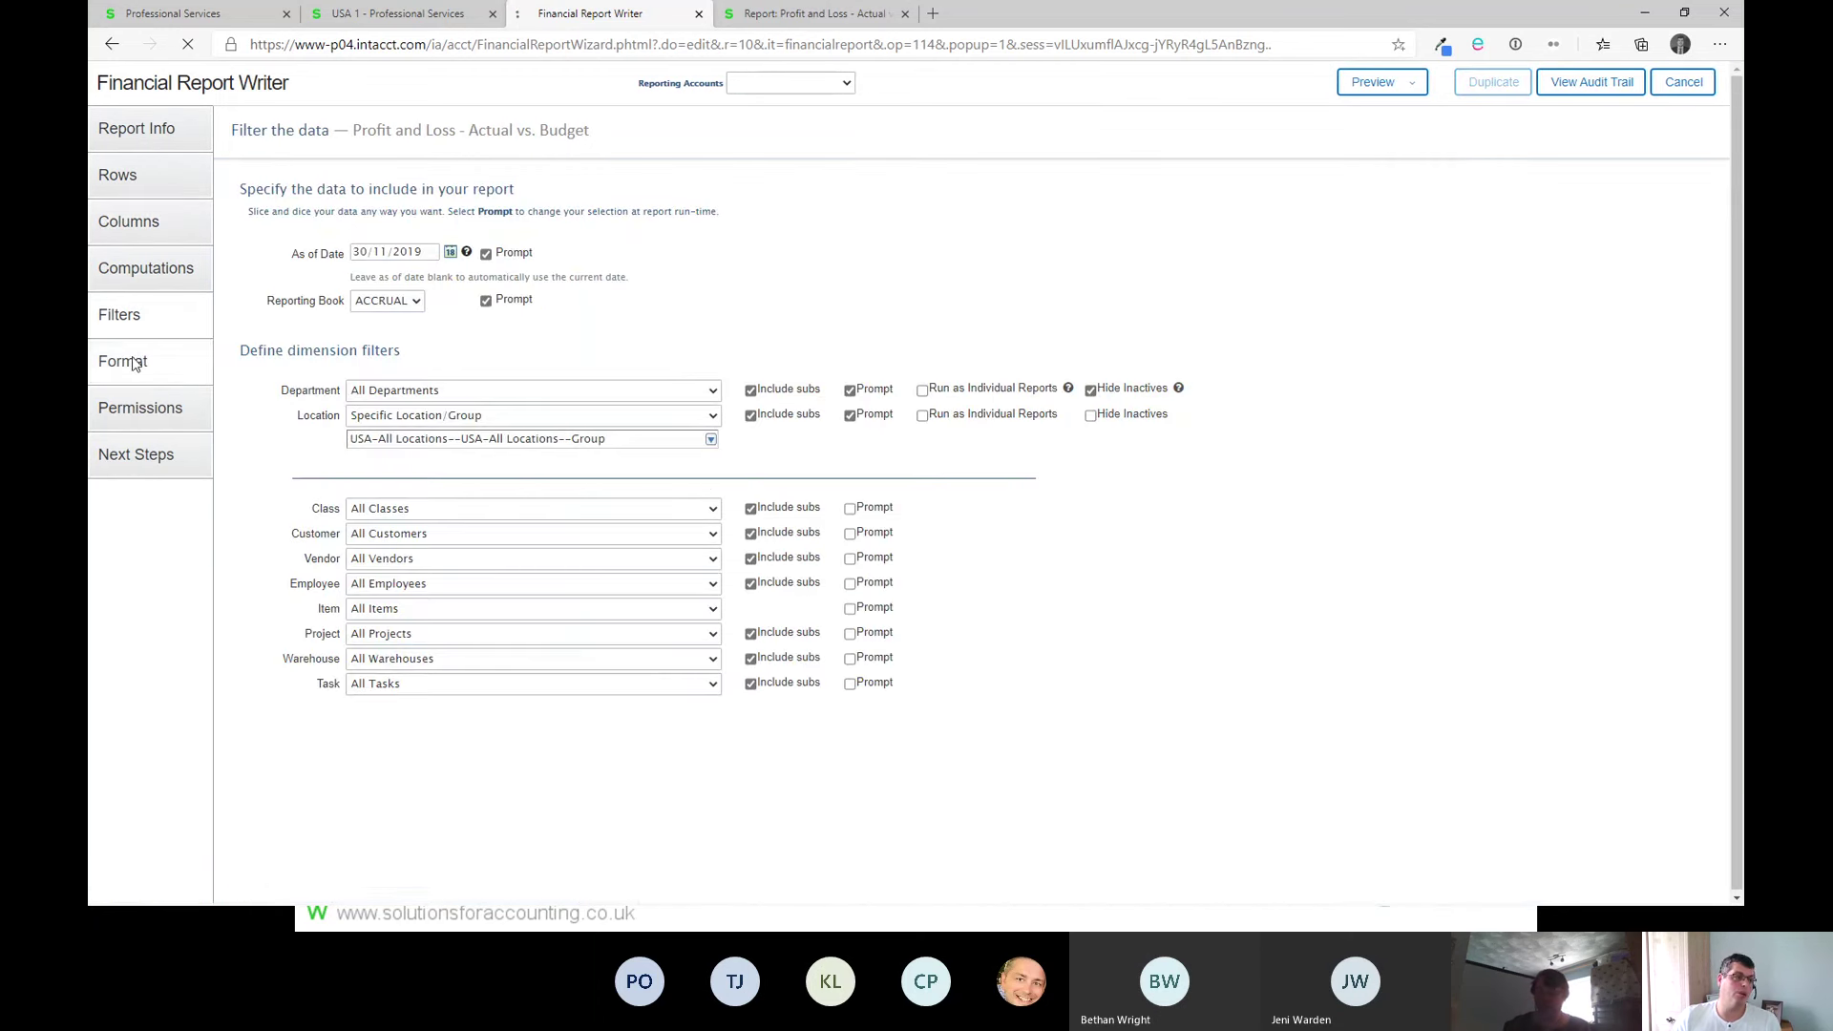
Step: Display the report's general format options, followed by its page setup and column formatting
left_click(133, 364)
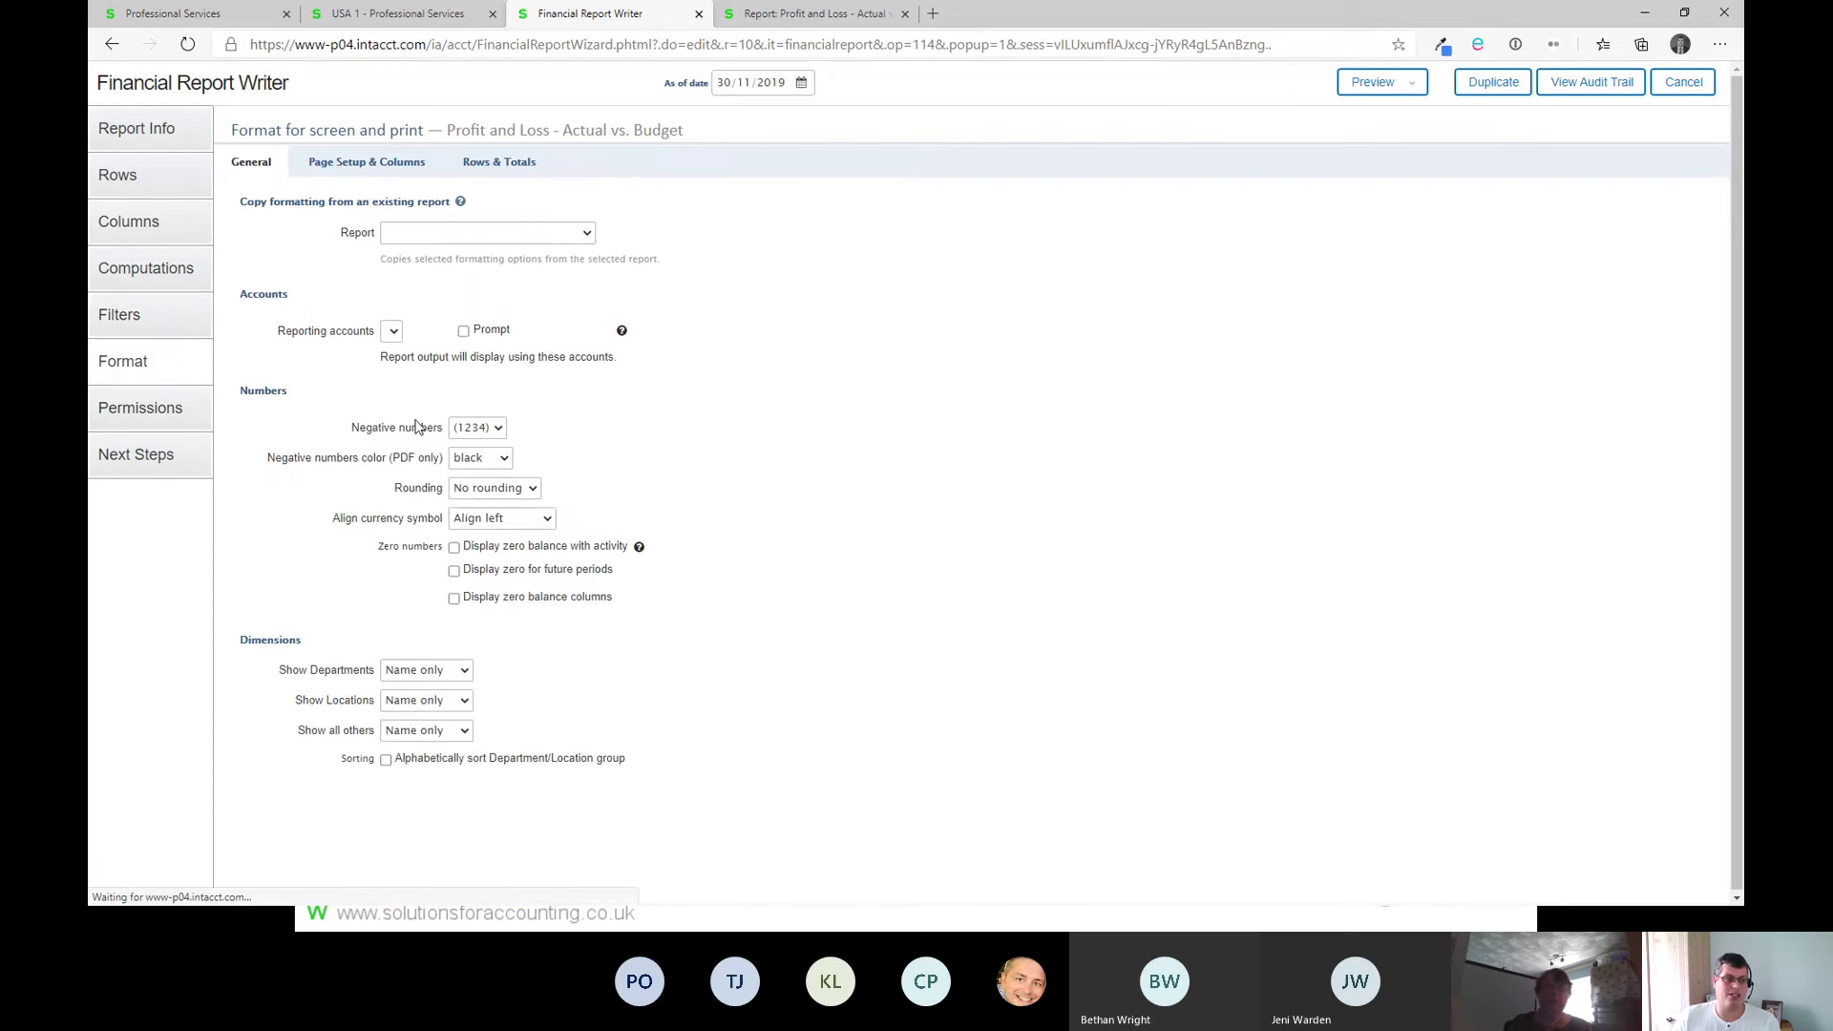
left_click(401, 164)
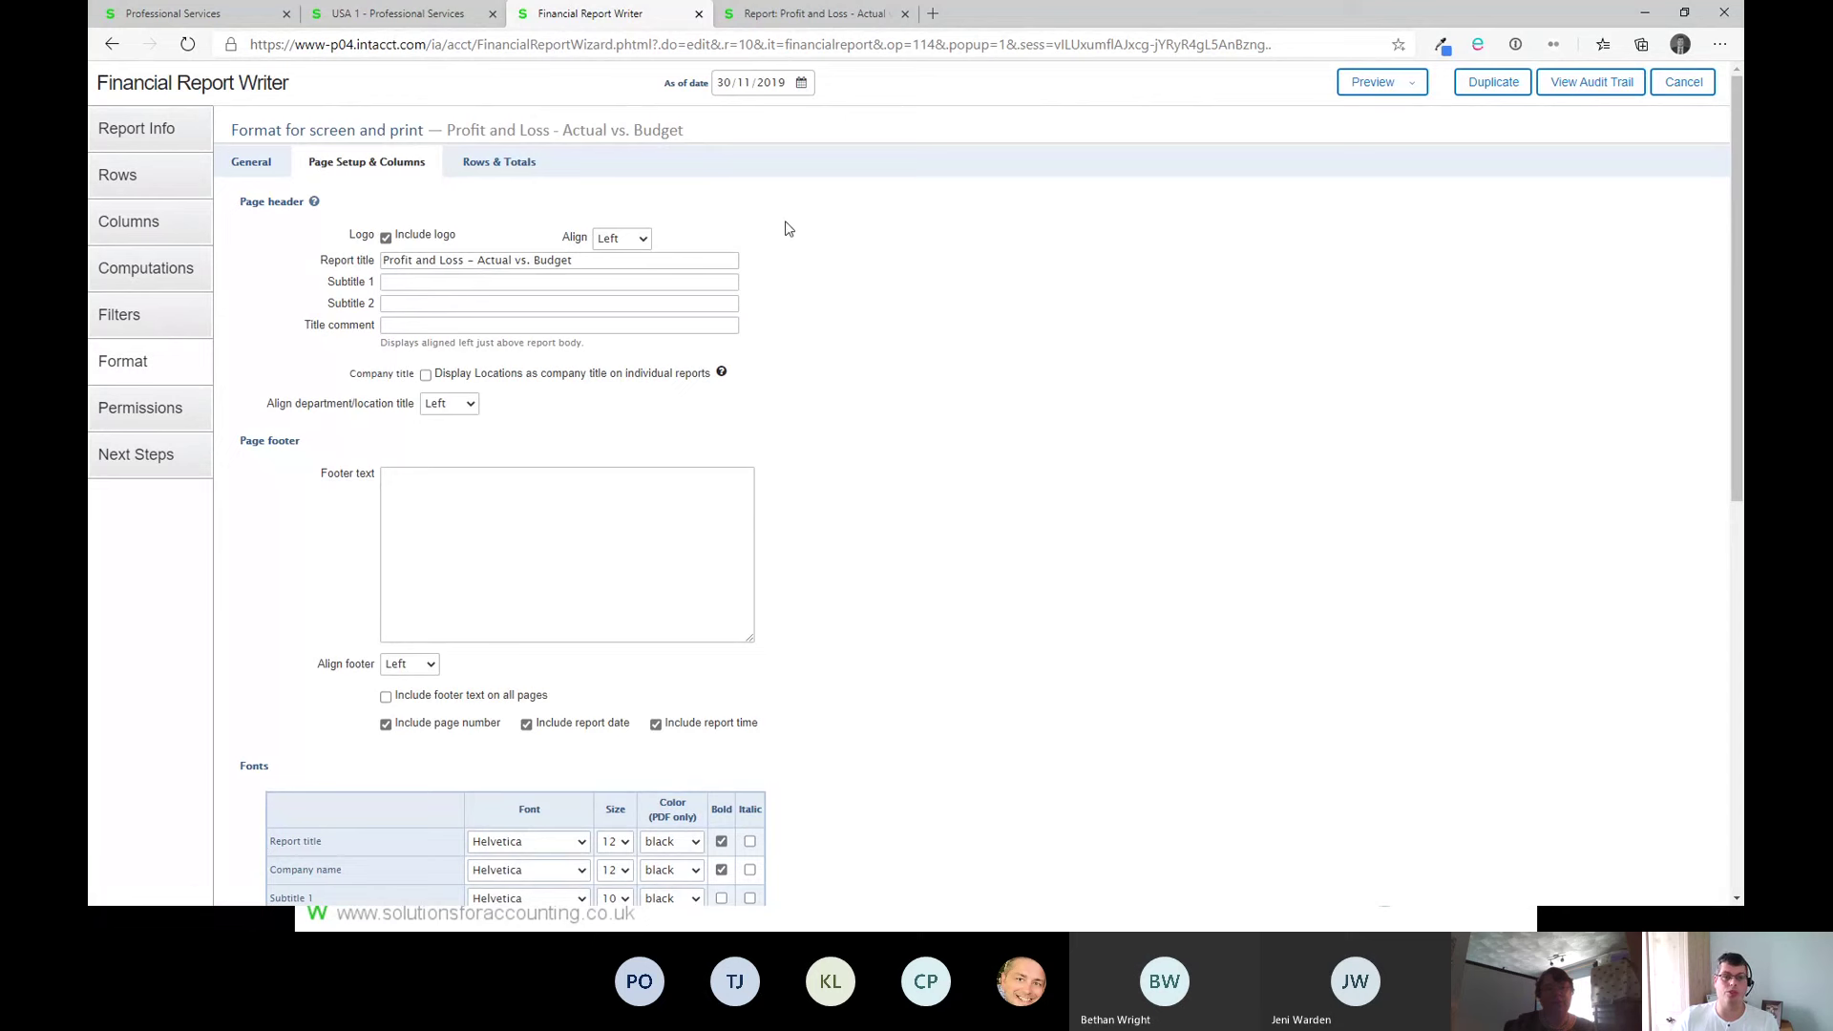
Step: Return to the Role-Based Controller dashboard and start a new component of type Report with Financial report as its report type
left_click(434, 19)
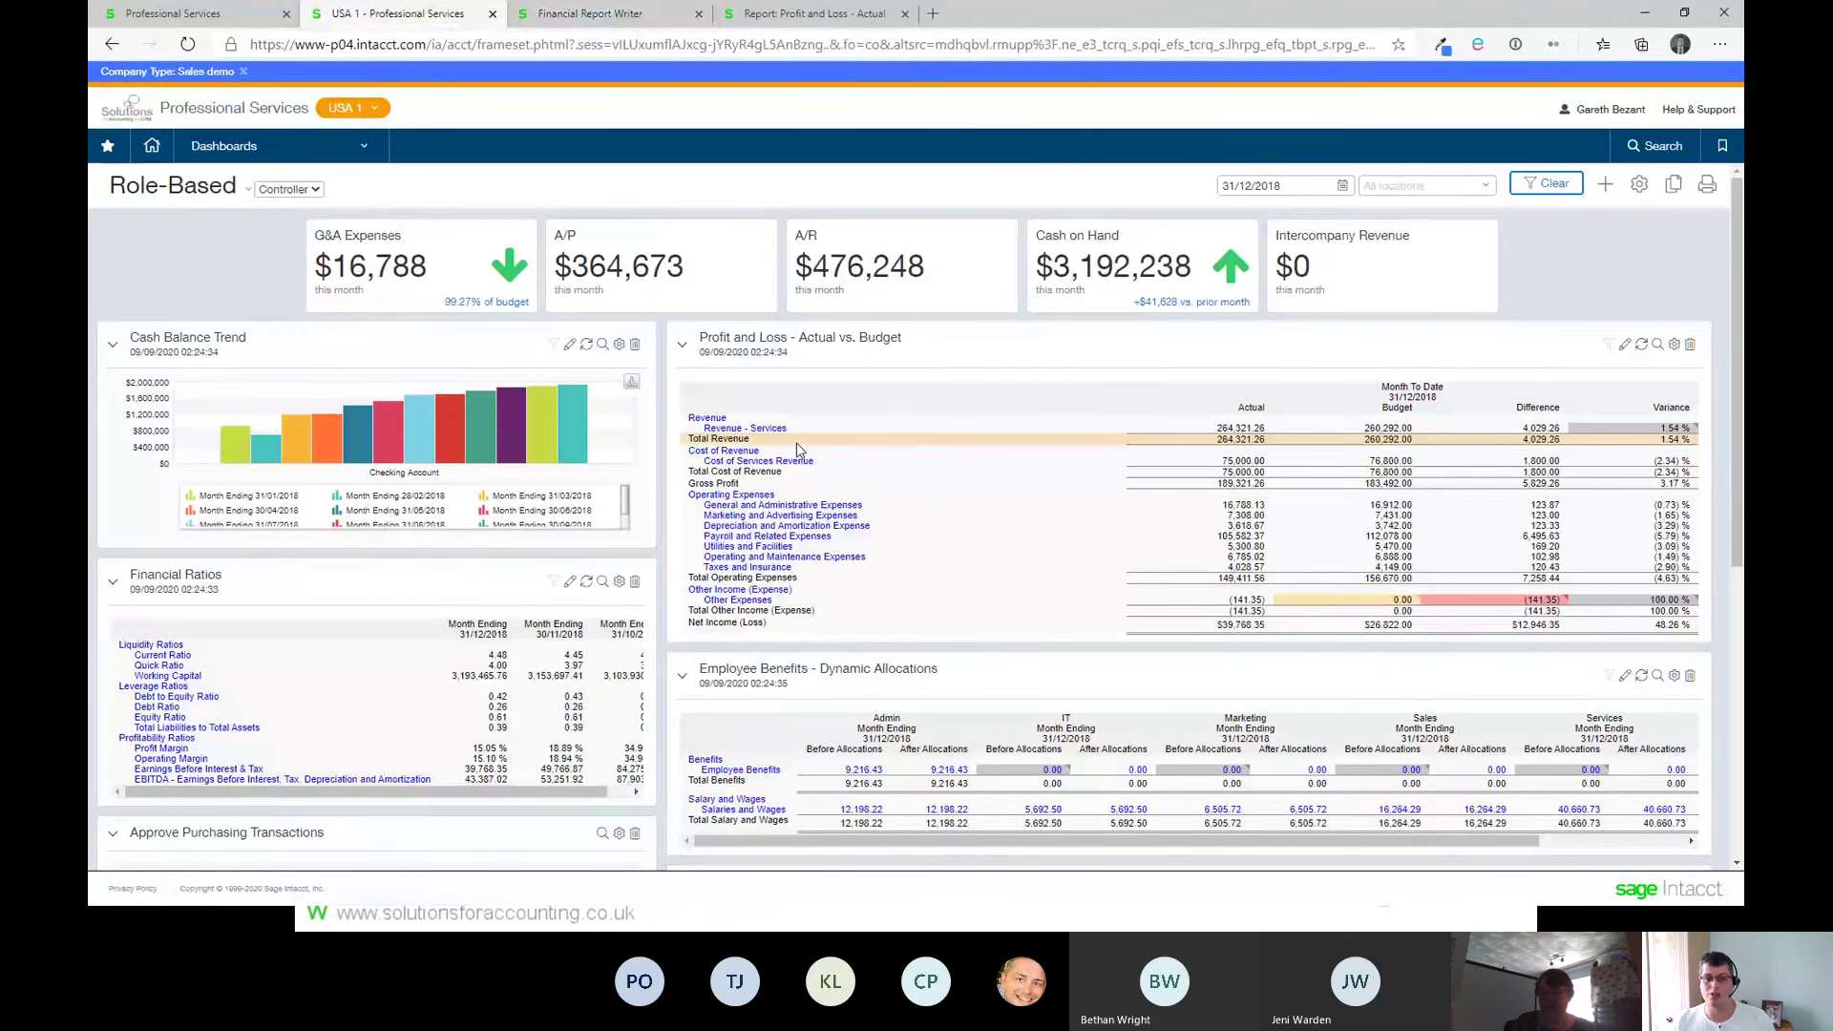
left_click(1624, 344)
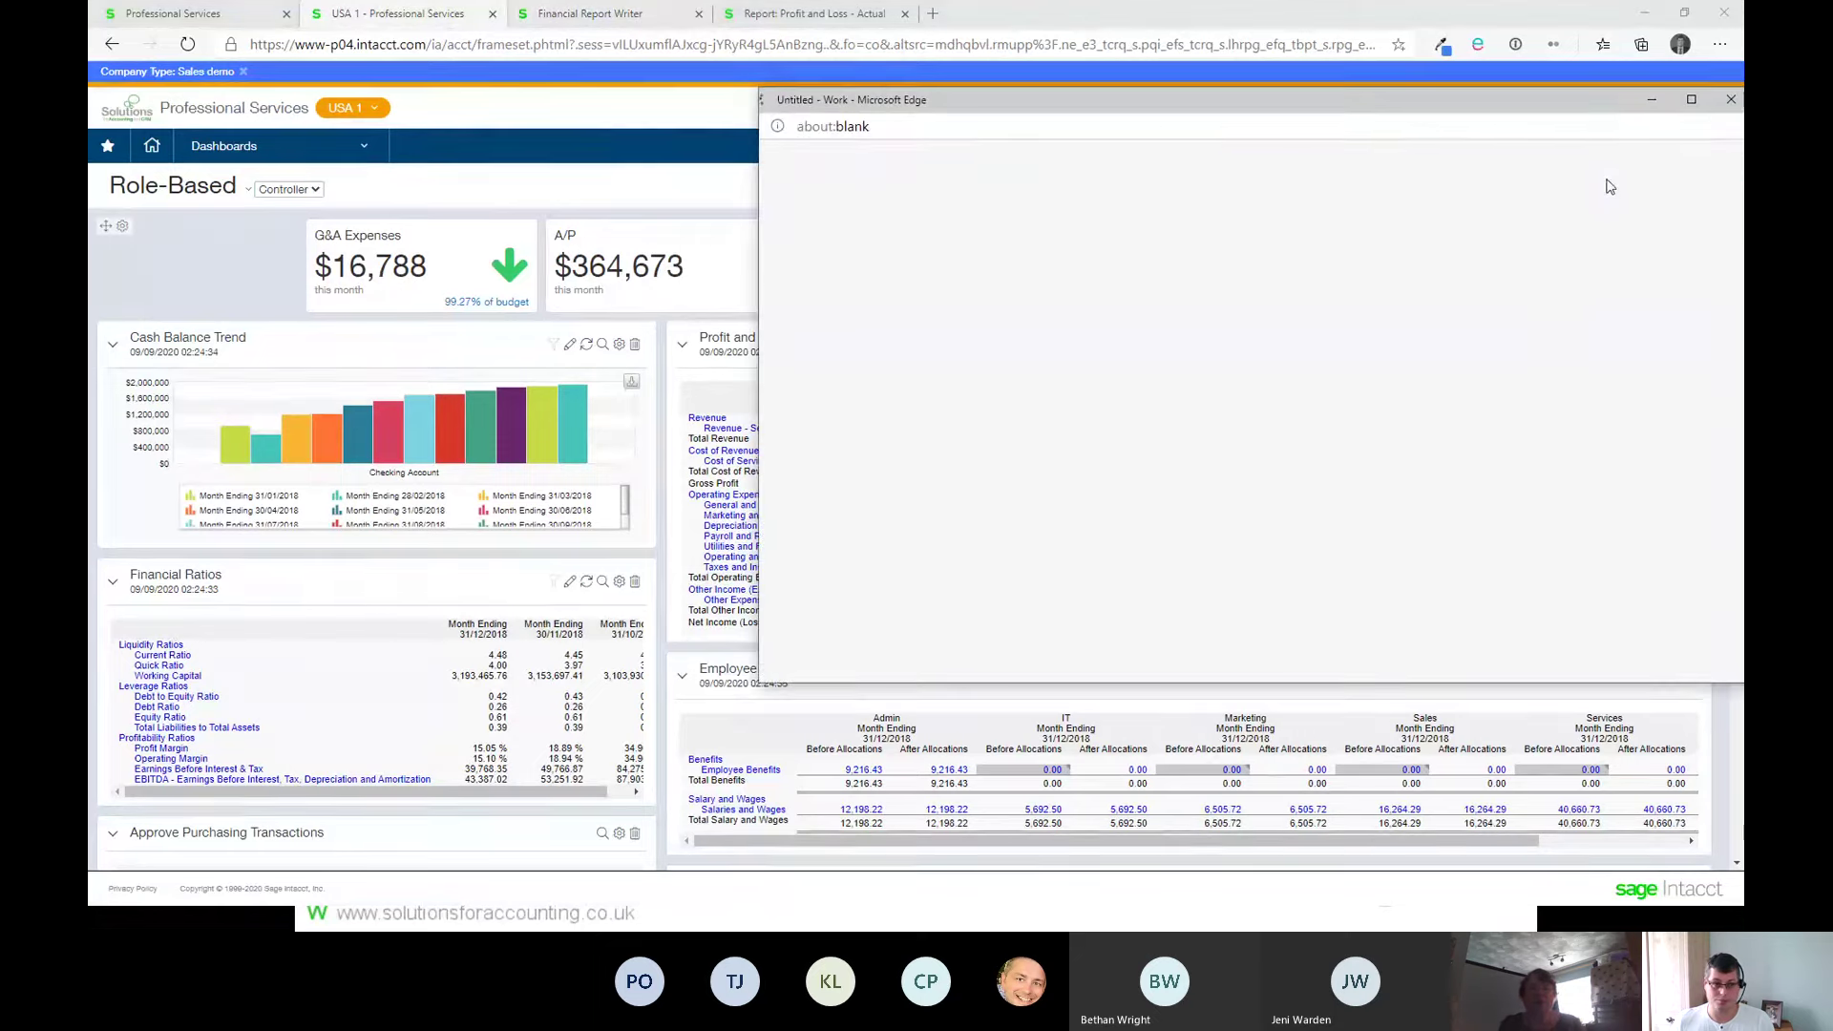
left_click_drag(1429, 115, 1159, 66)
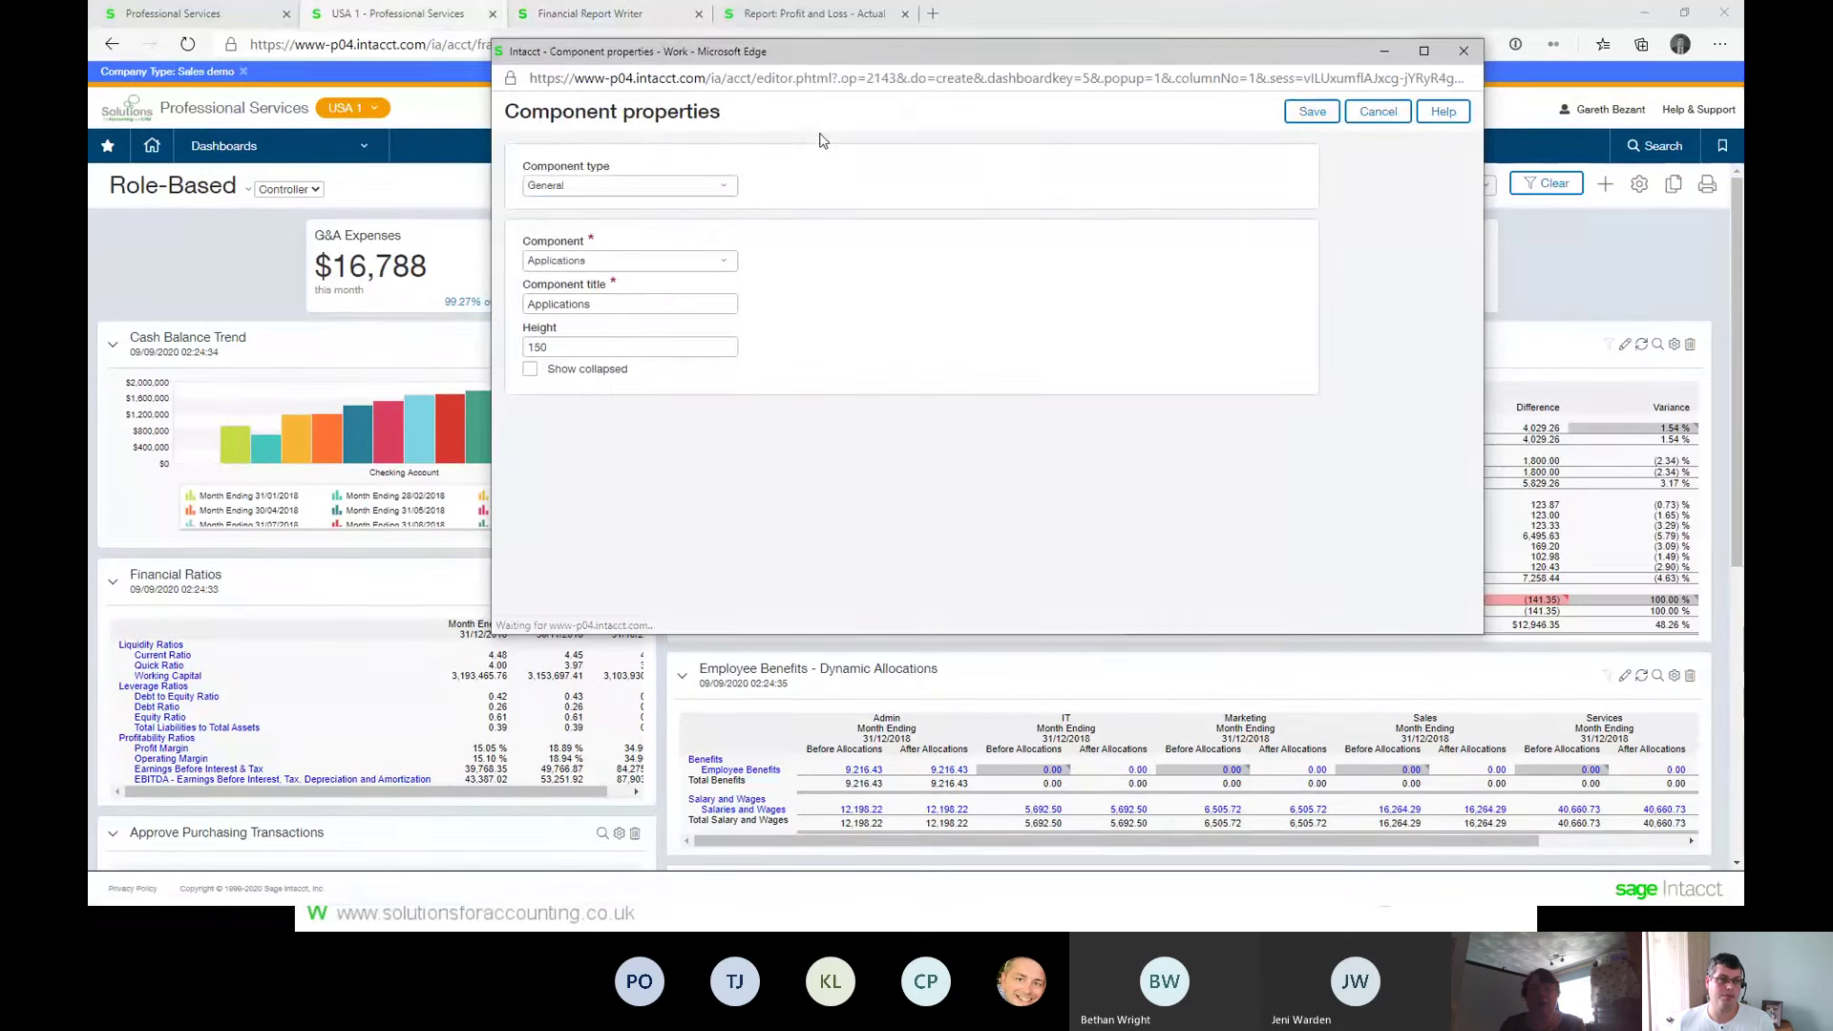
left_click(678, 184)
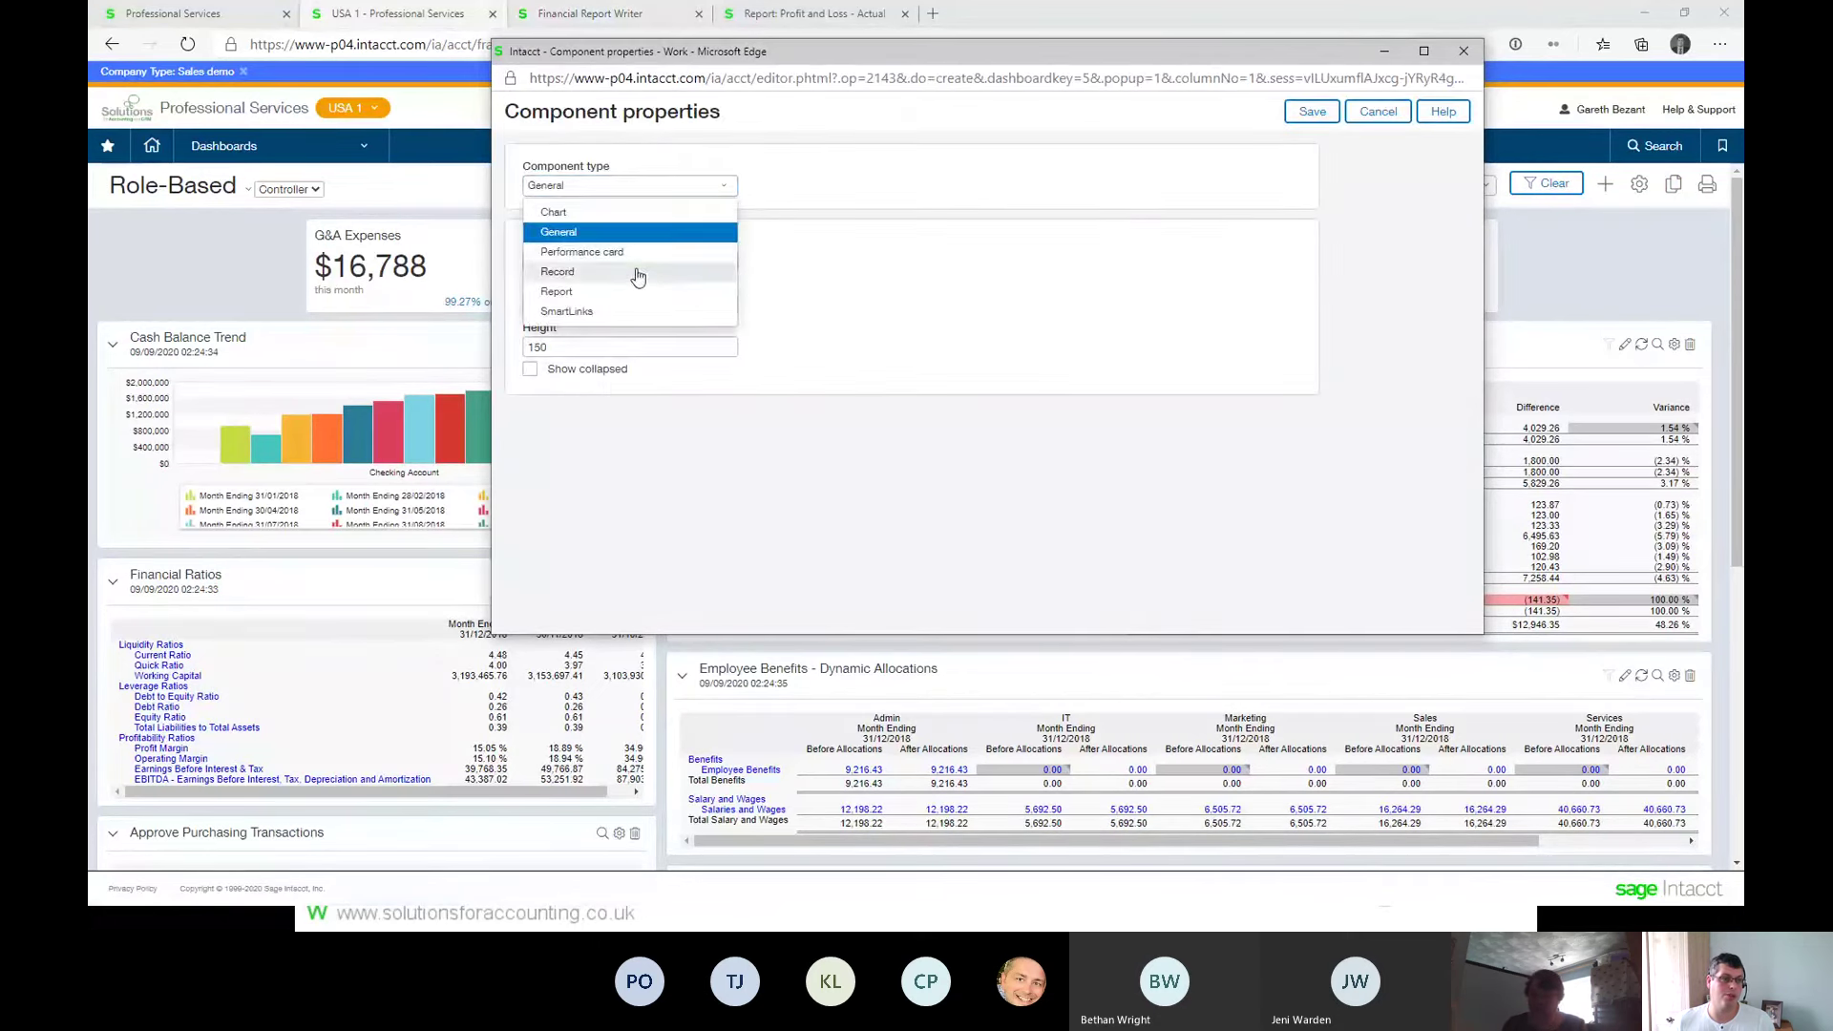
left_click(634, 272)
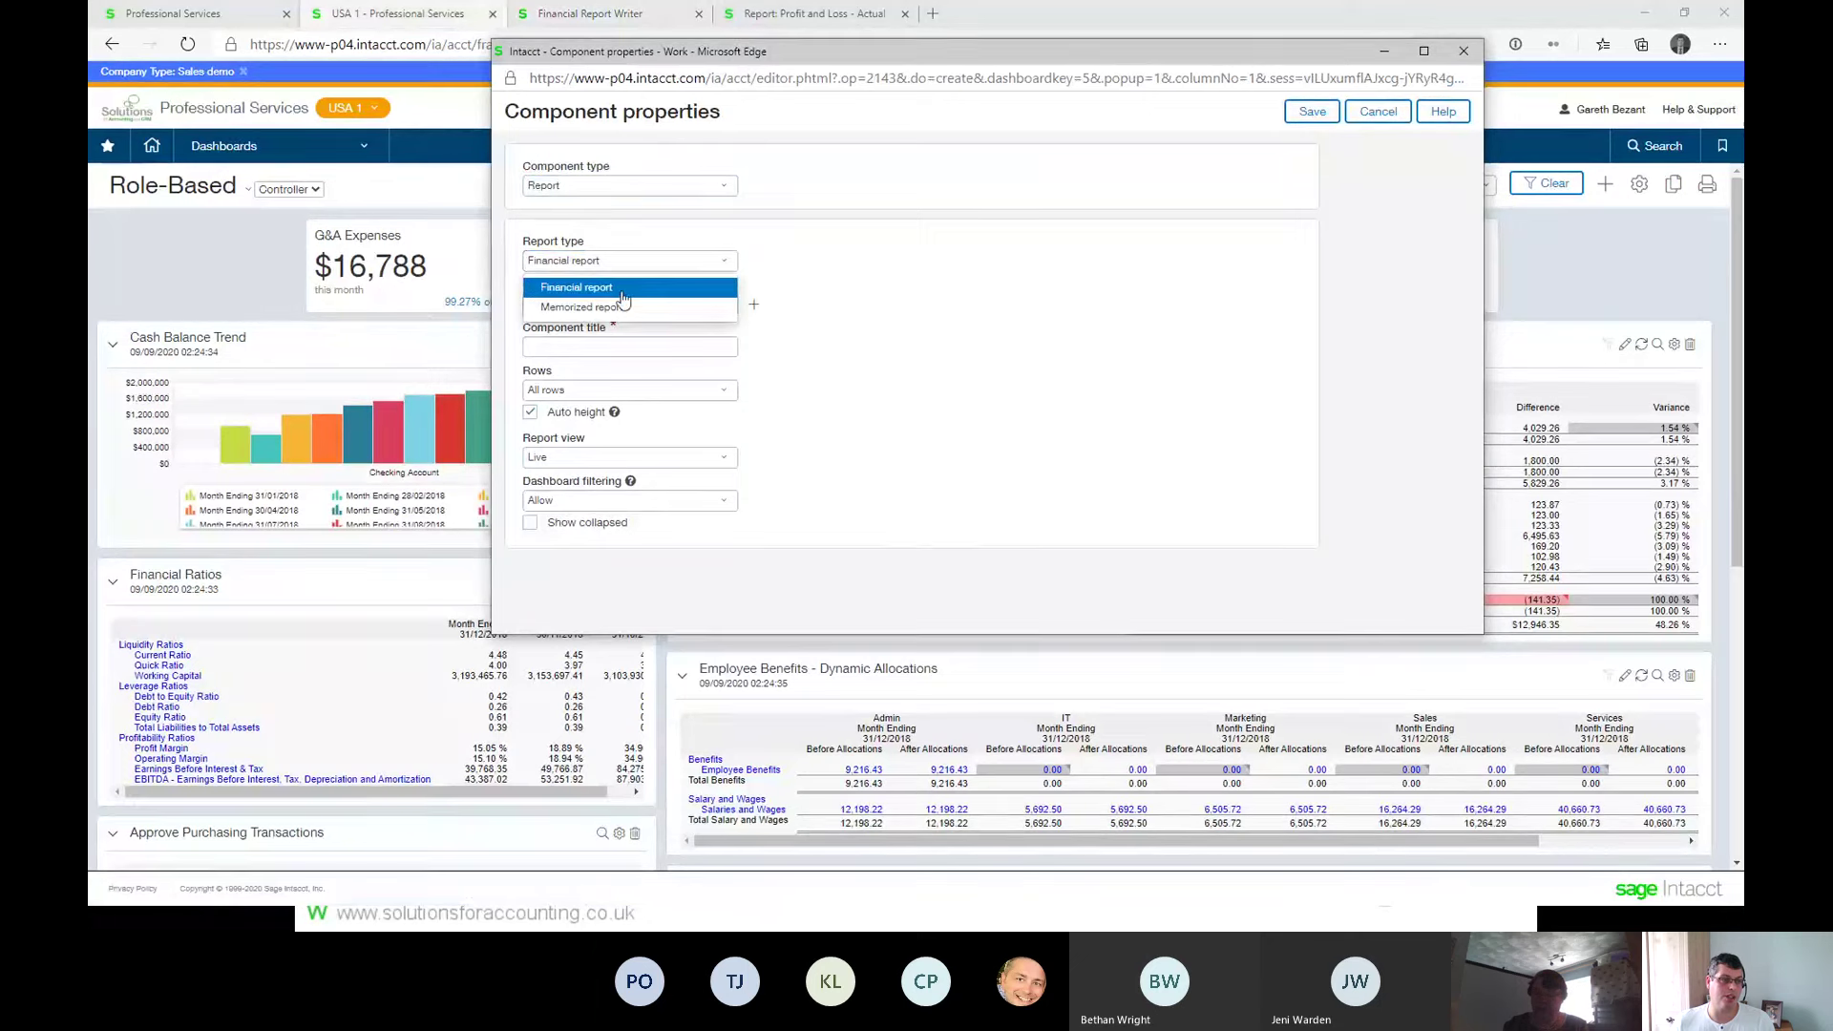
left_click(623, 288)
Step: Choose Financials -- Financial Ratios as the new component's report and save it to the dashboard
left_click(616, 304)
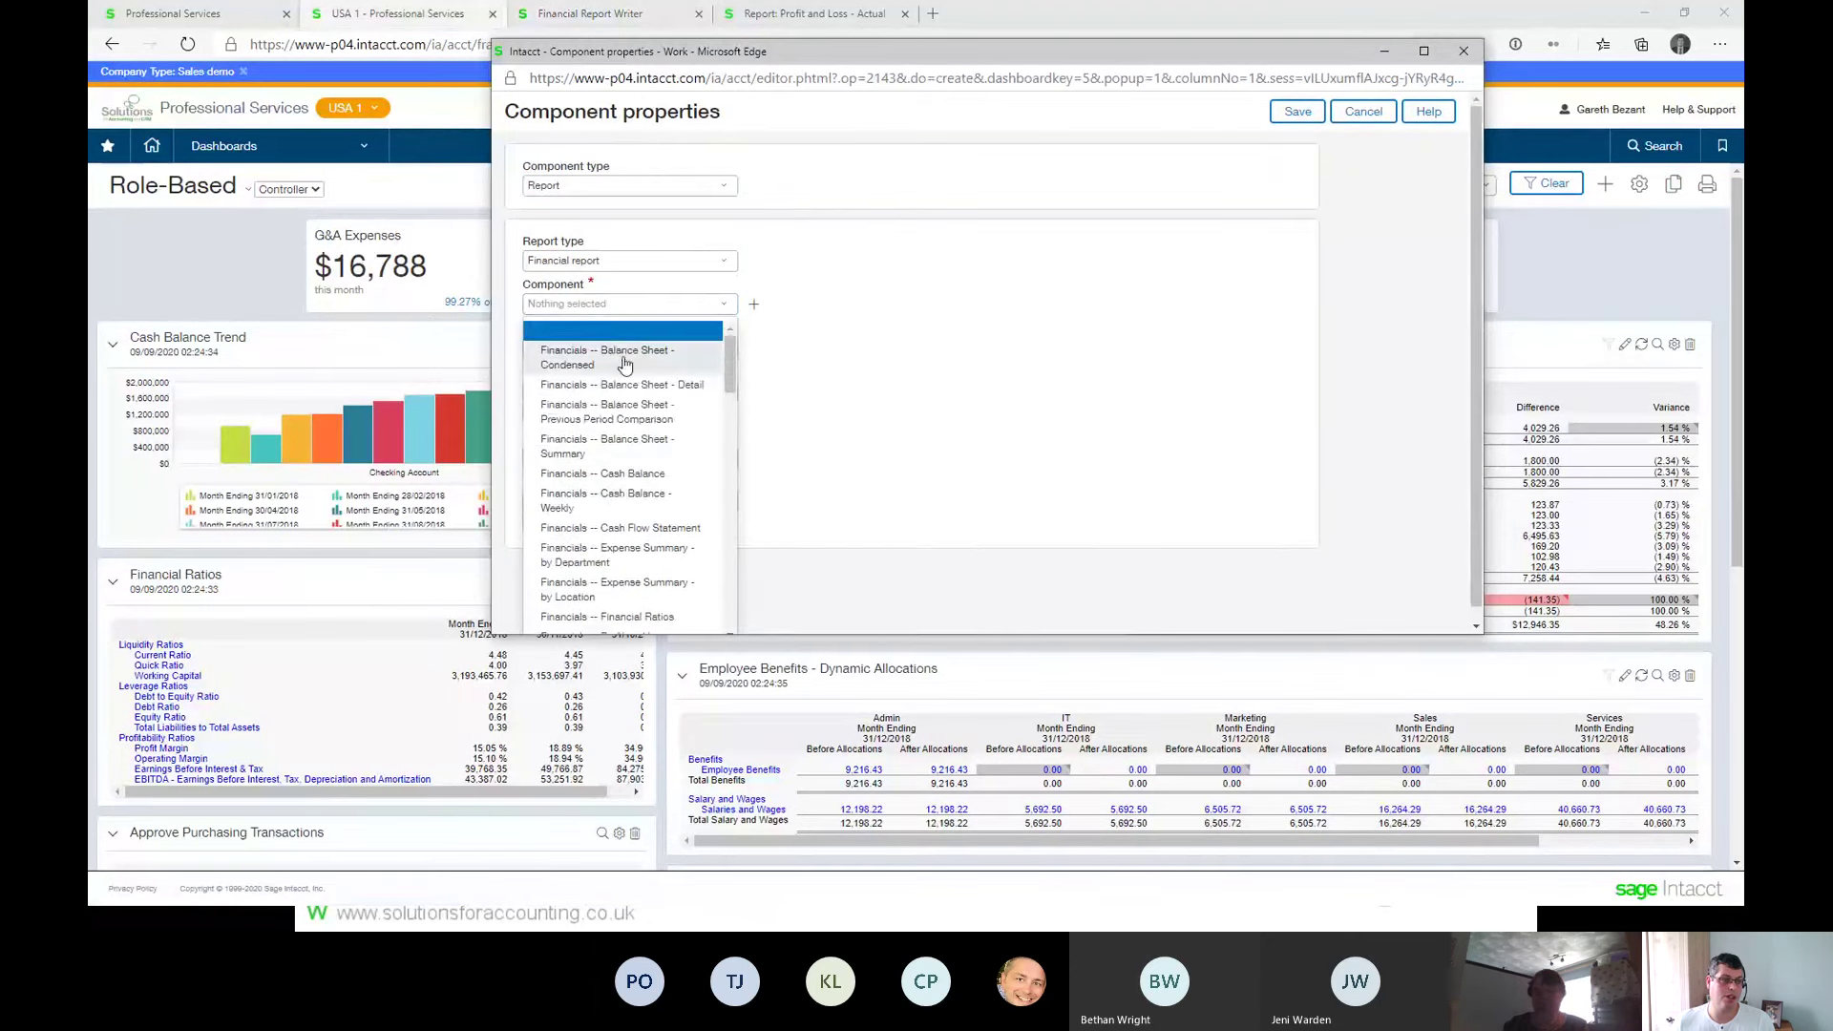
scroll(619, 395, "down", 1)
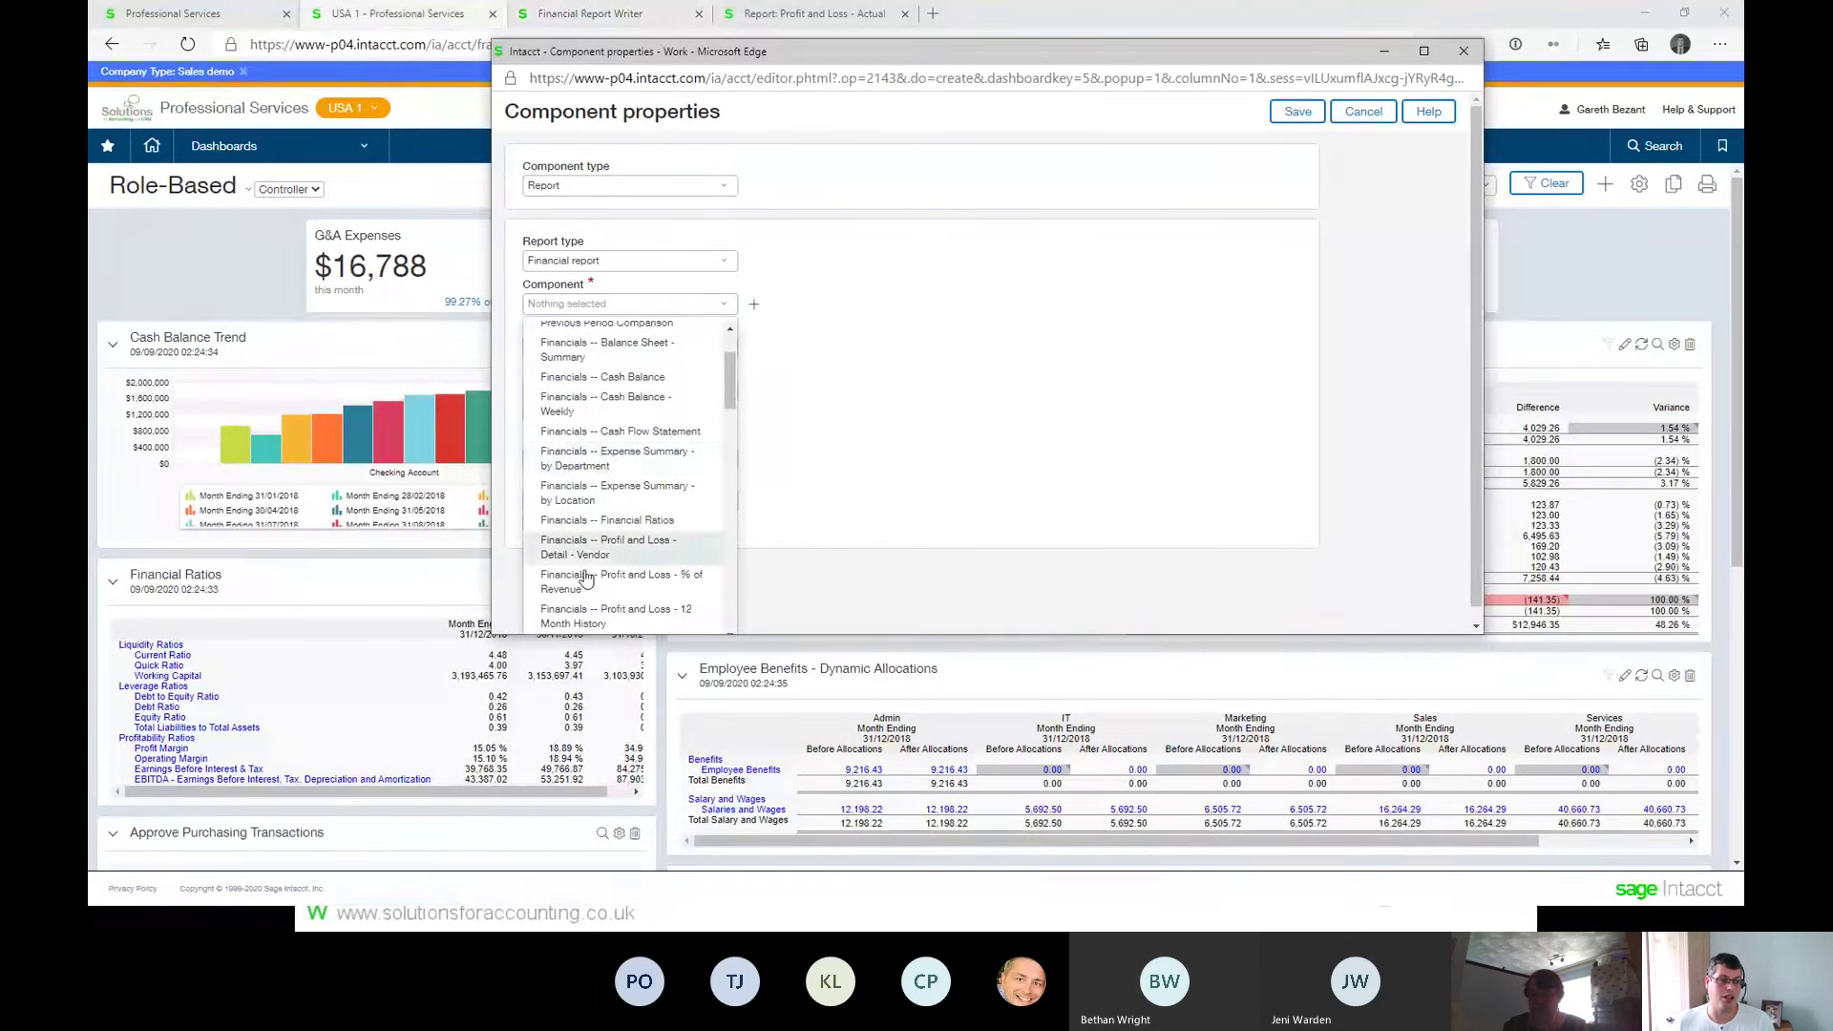
scroll(611, 477, "down", 1)
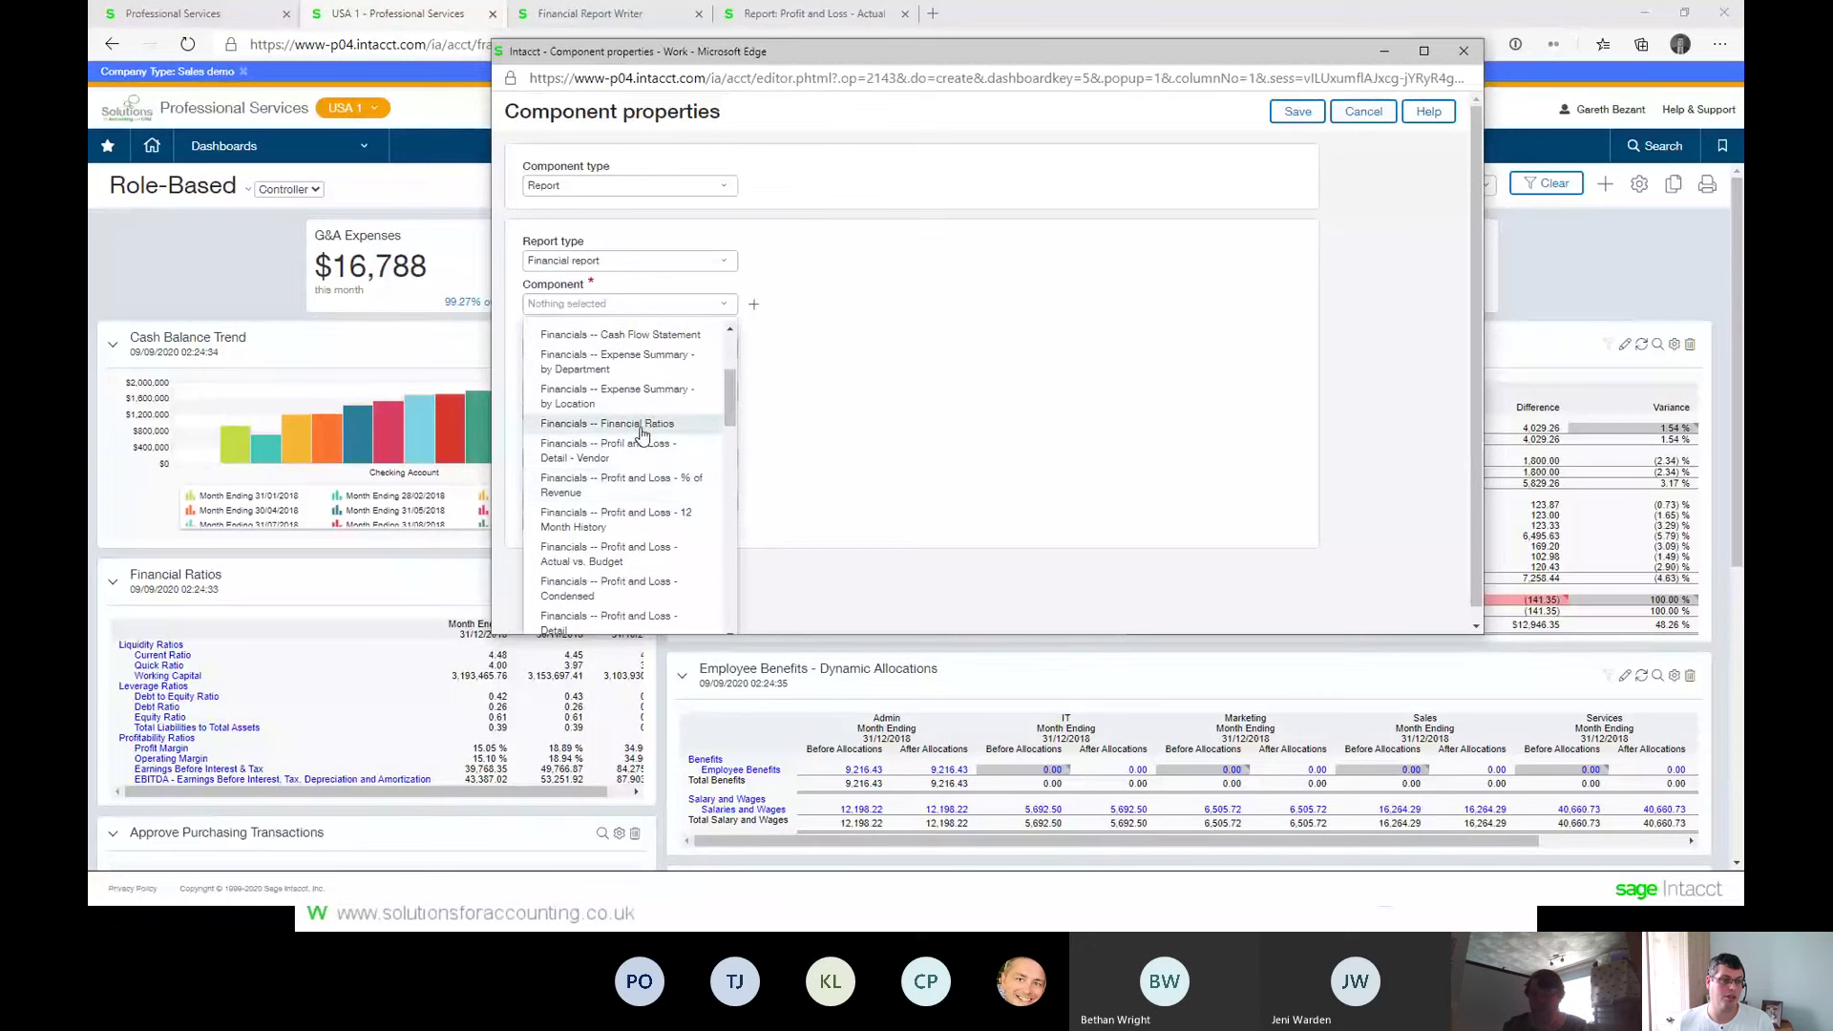
left_click(639, 432)
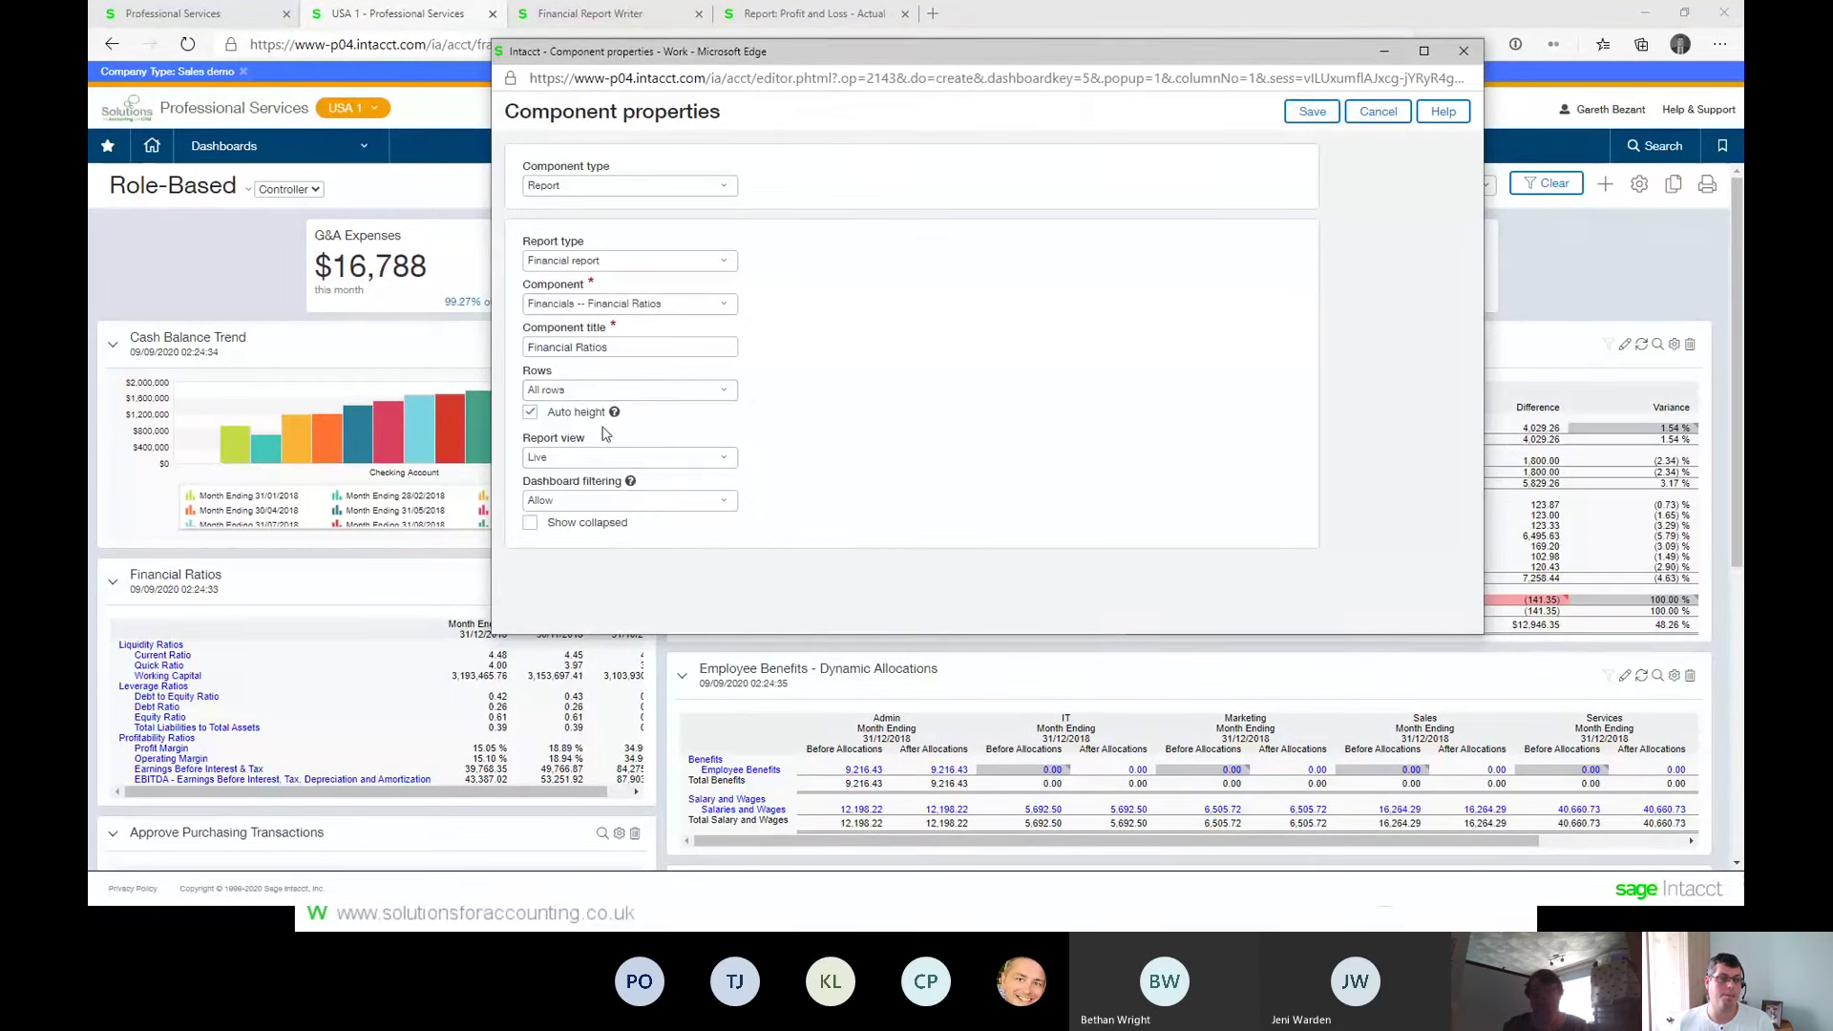
left_click(1300, 114)
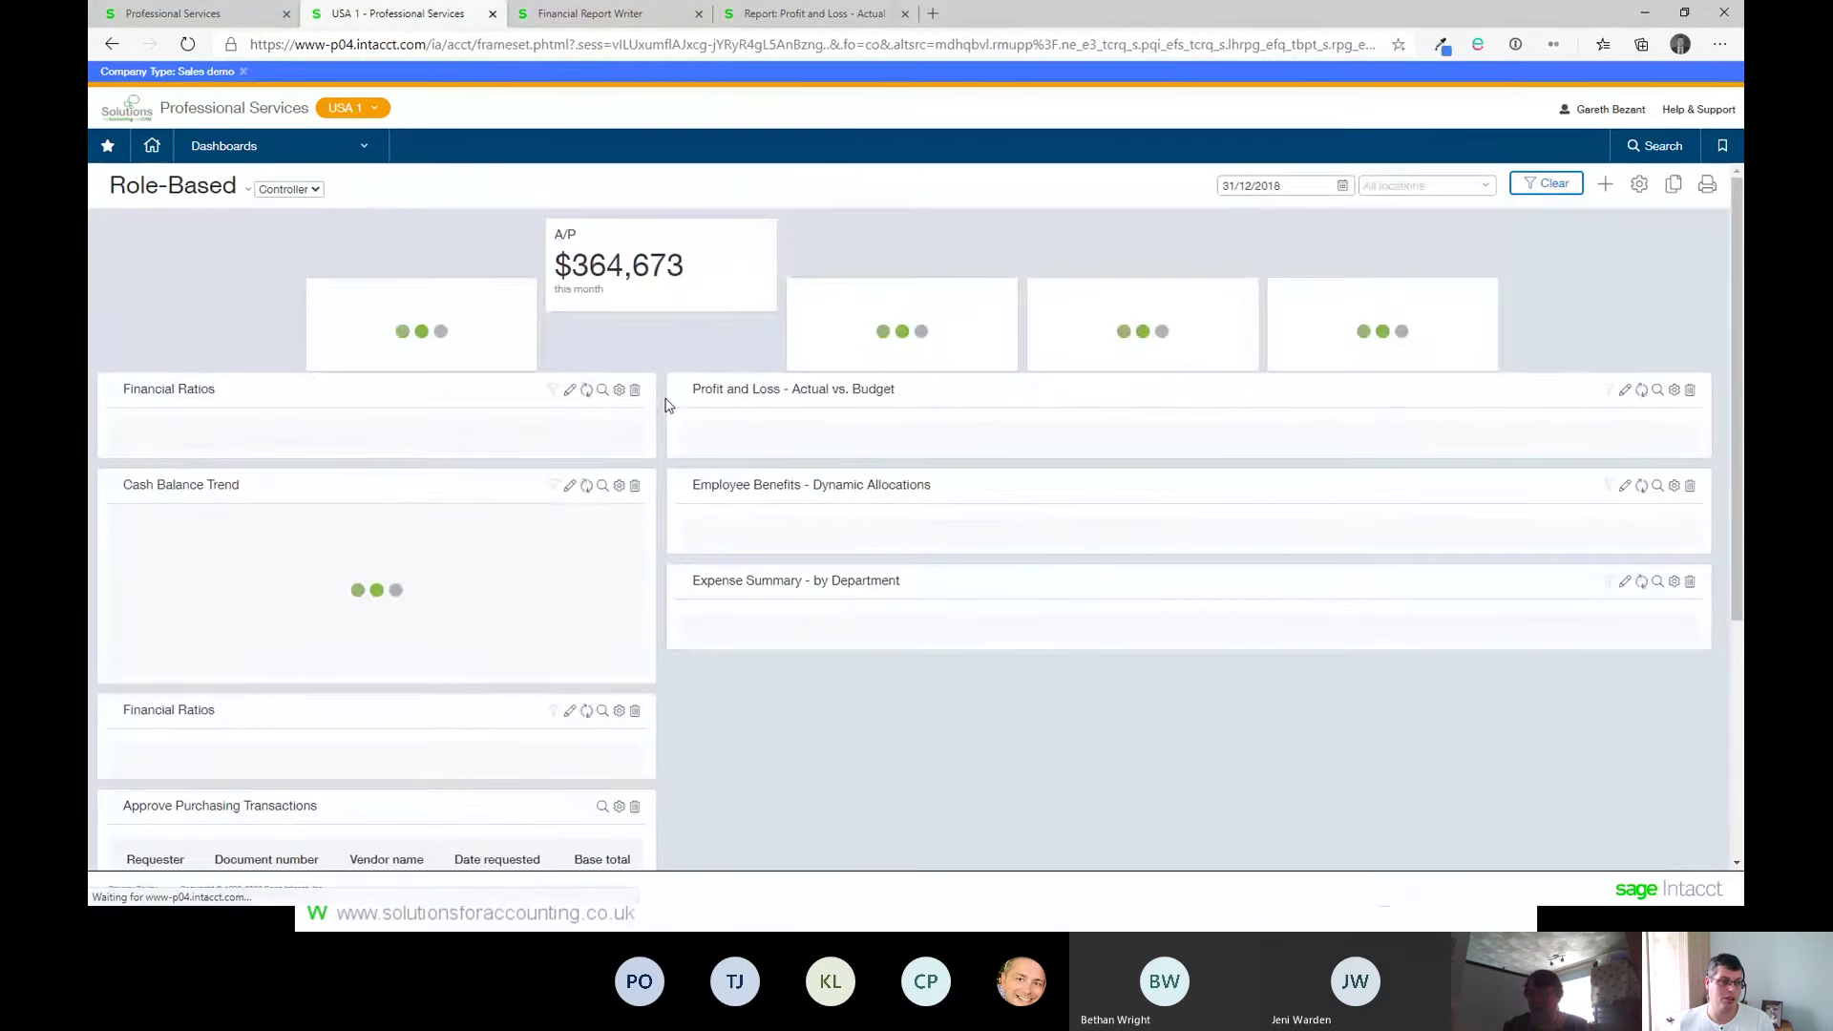
Step: Move the new Financial Ratios component into the wide column, beneath Employee Benefits - Dynamic Allocations
scroll(666, 421, "down", 3)
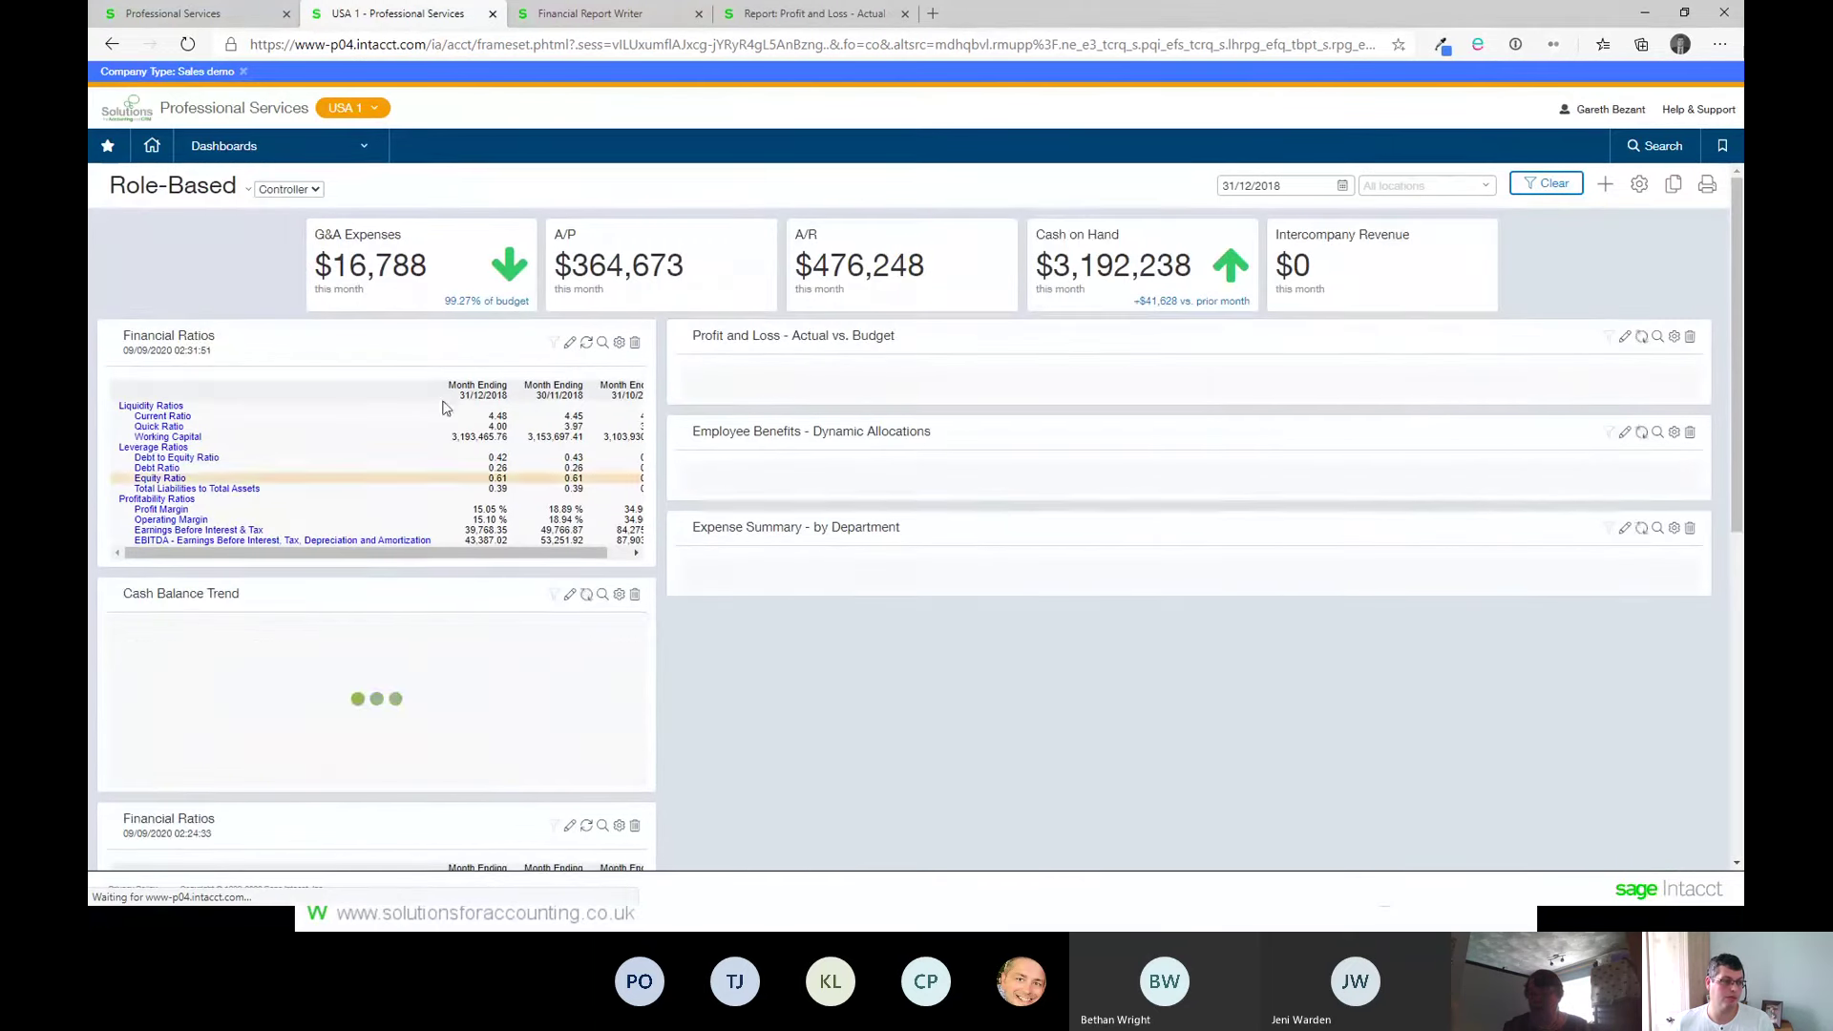
left_click_drag(182, 337, 907, 563)
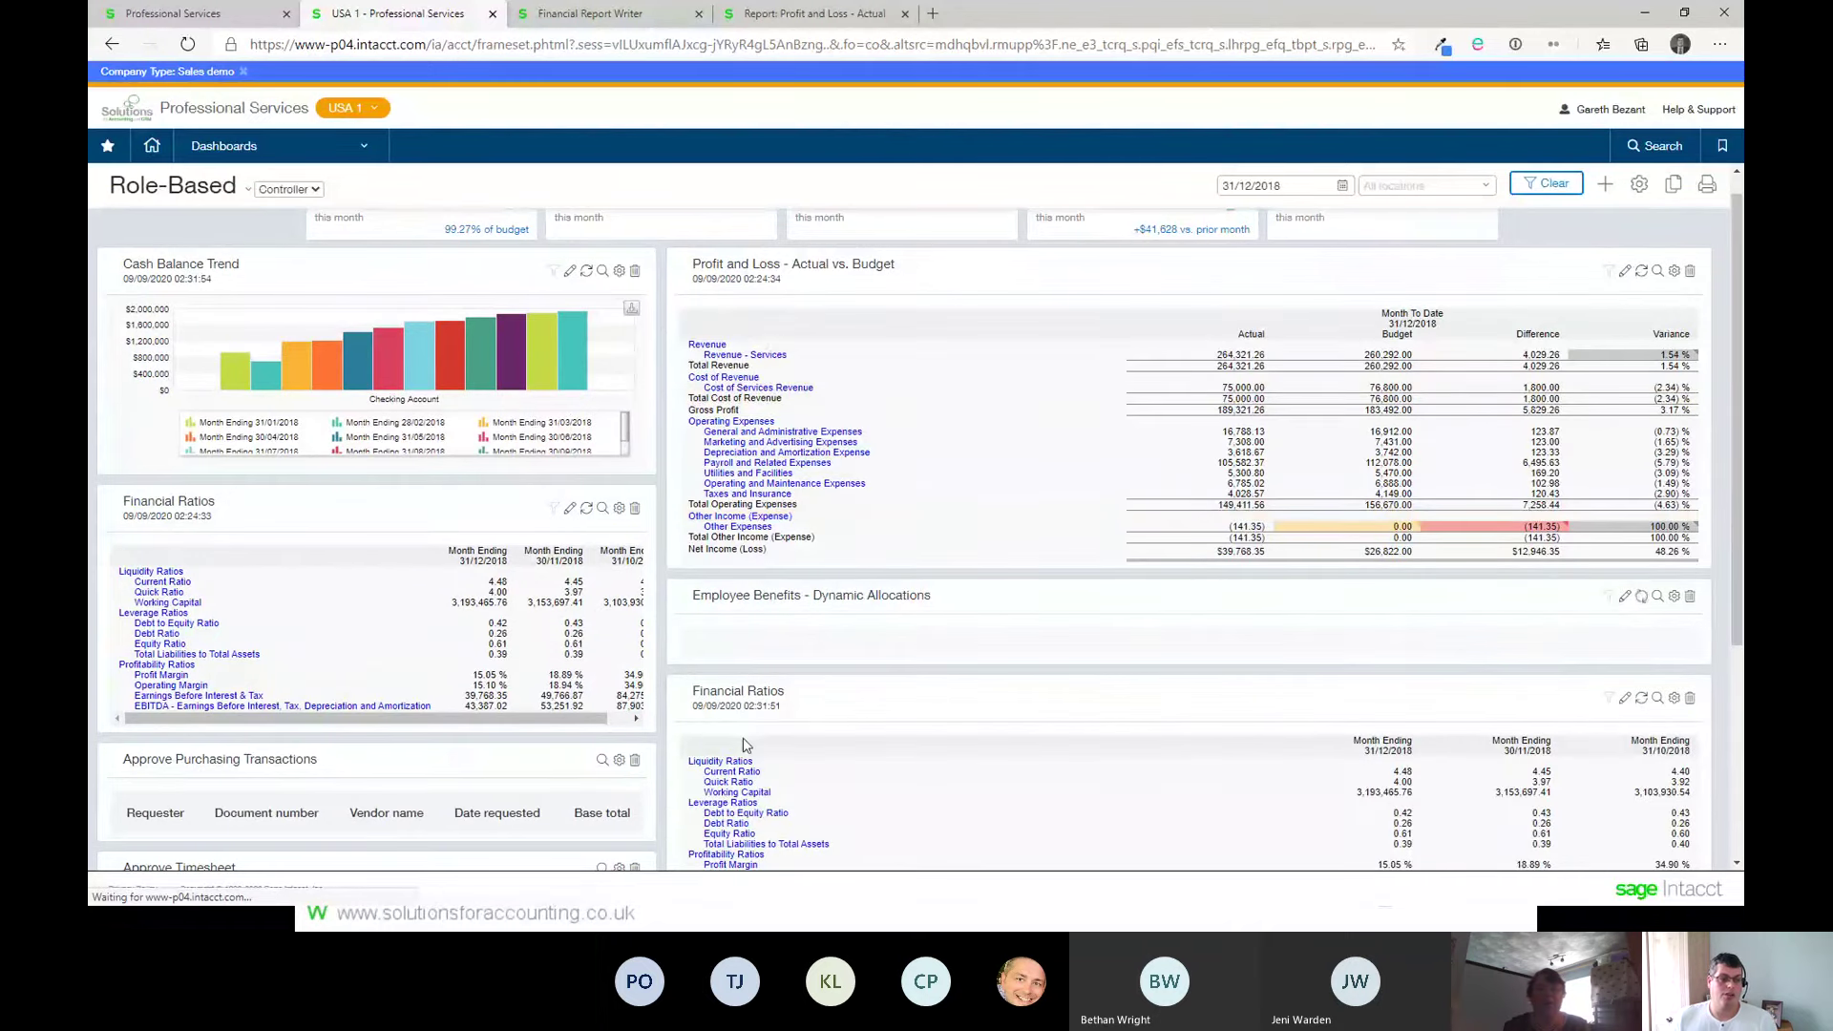
Step: Review the rearranged dashboard, comparing its financial reports, approval lists and performance cards
scroll(1146, 287, "down", 2)
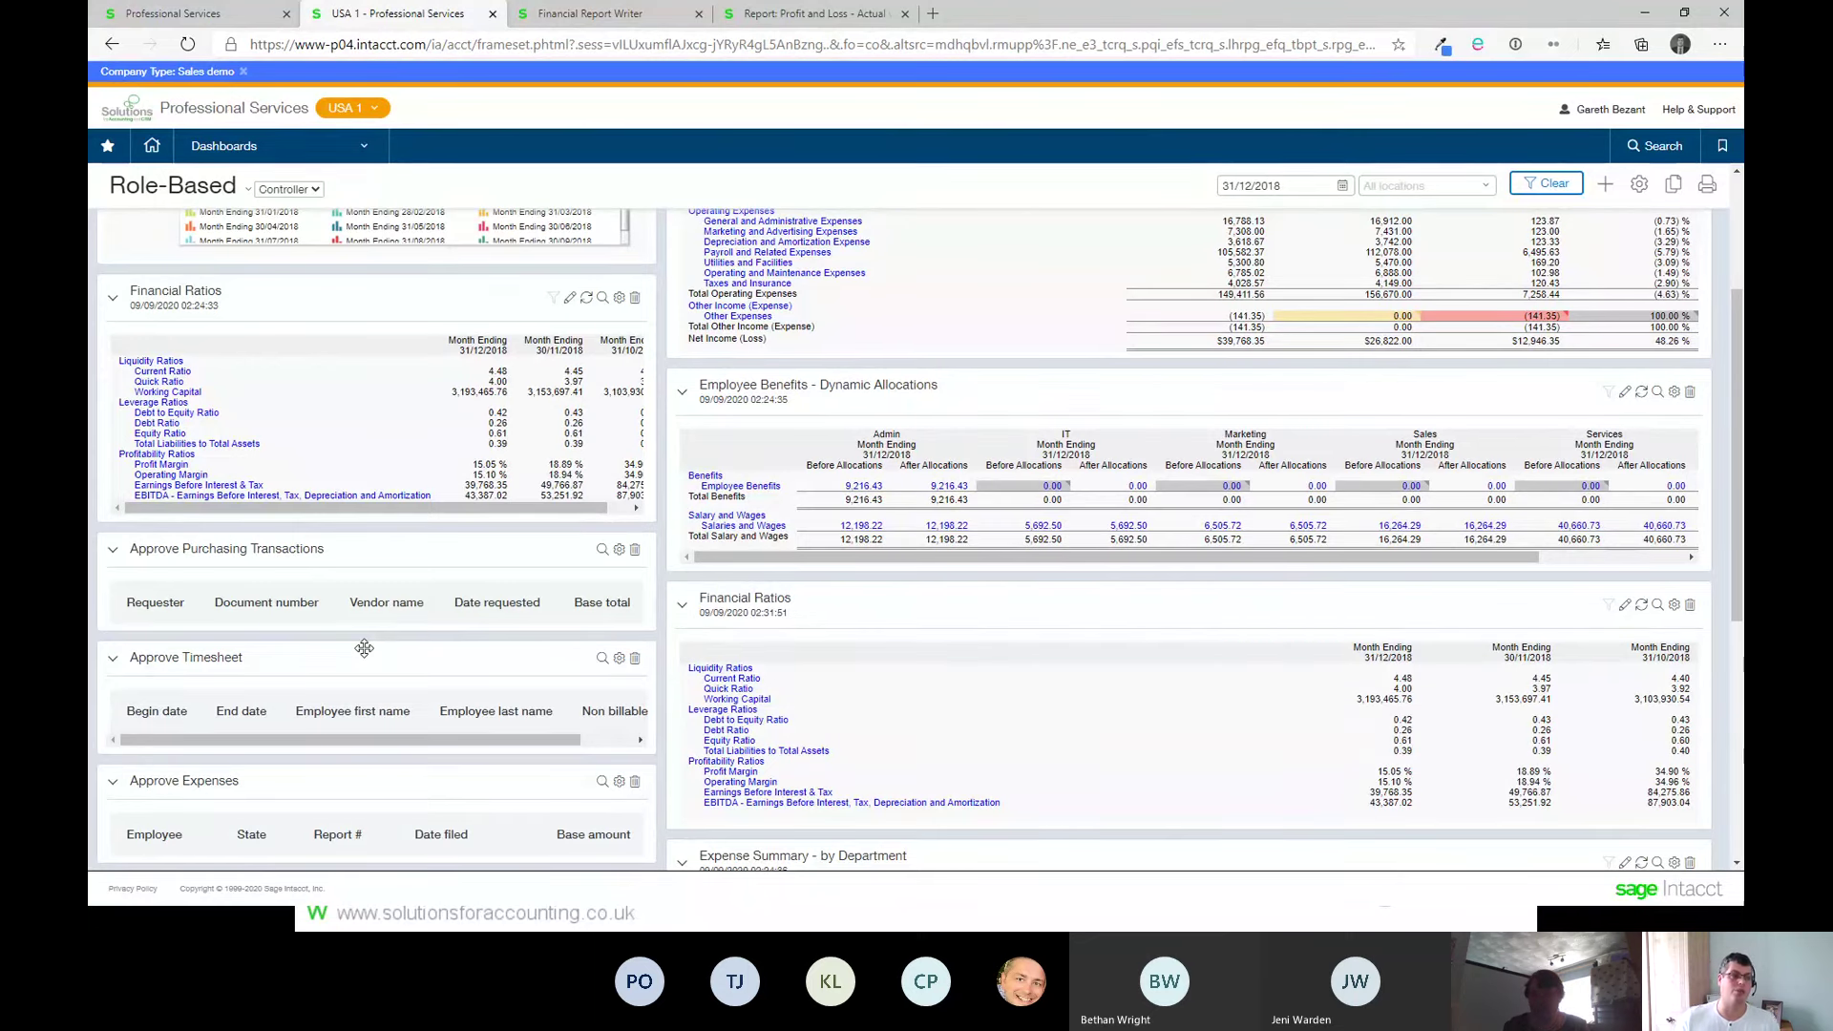
scroll(524, 532, "up", 3)
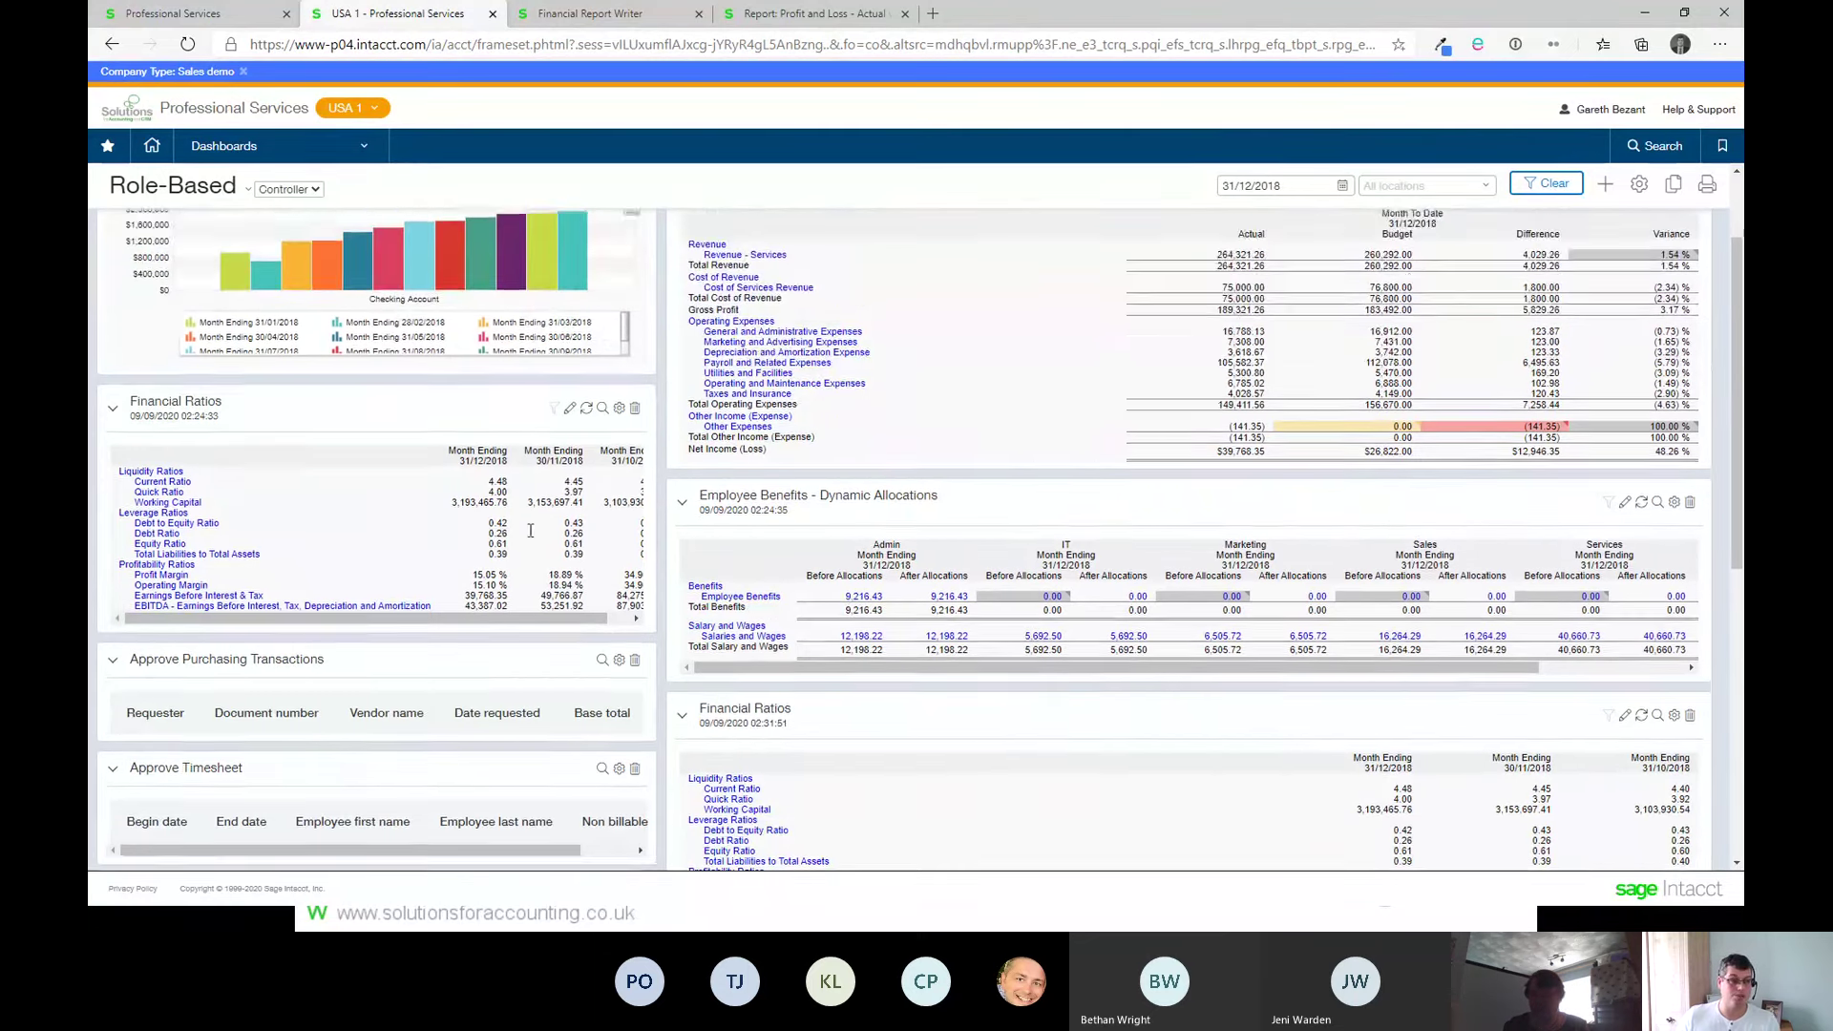
scroll(622, 585, "down", 3)
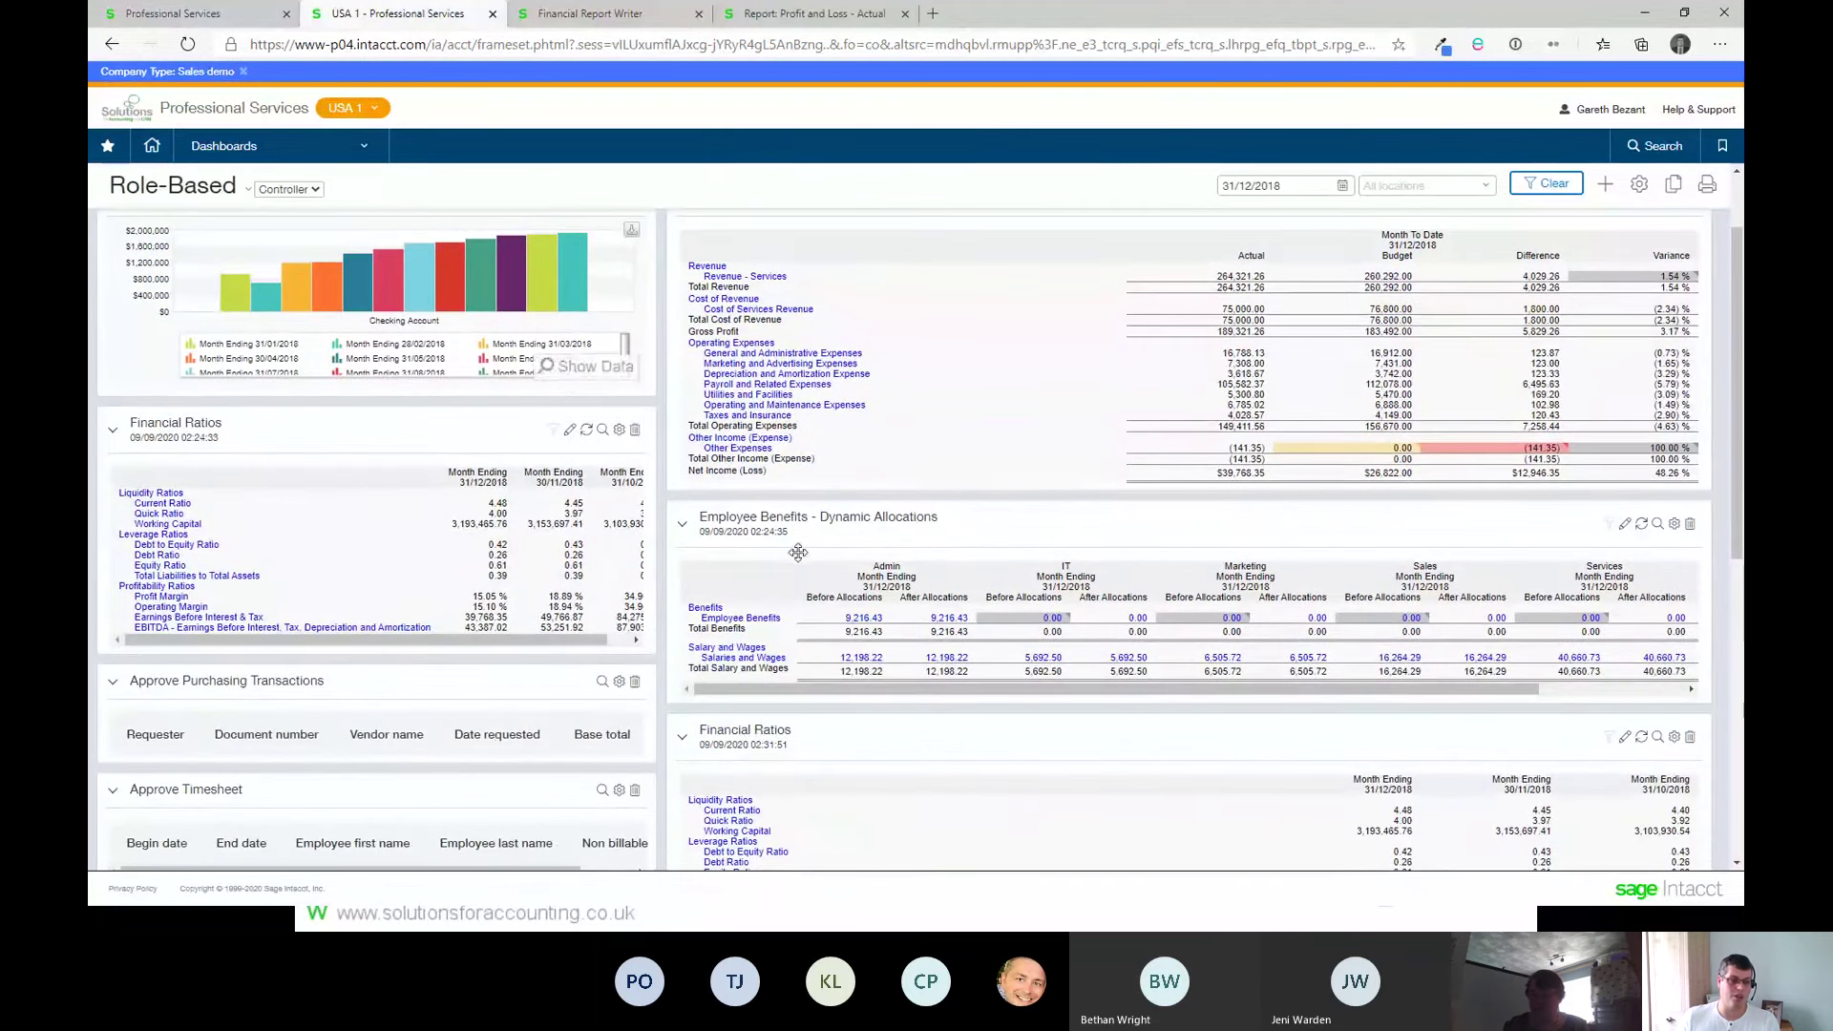
scroll(740, 735, "up", 3)
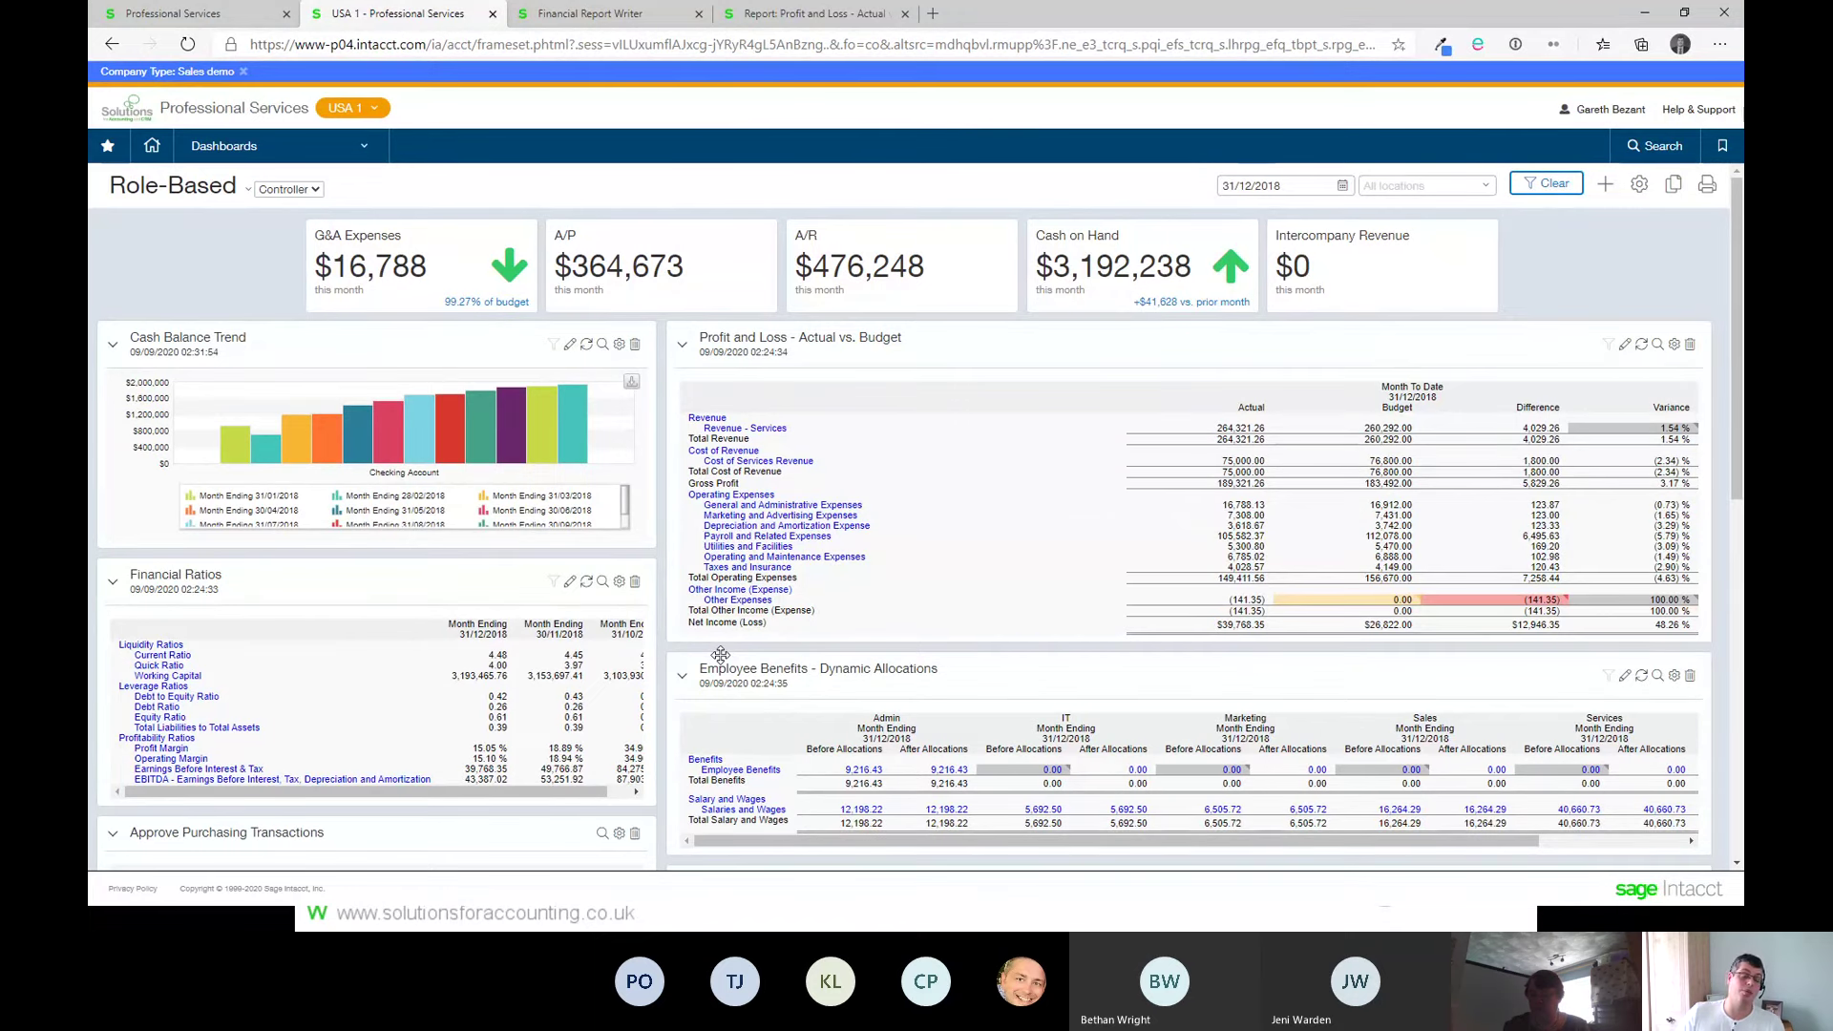
scroll(812, 687, "down", 2)
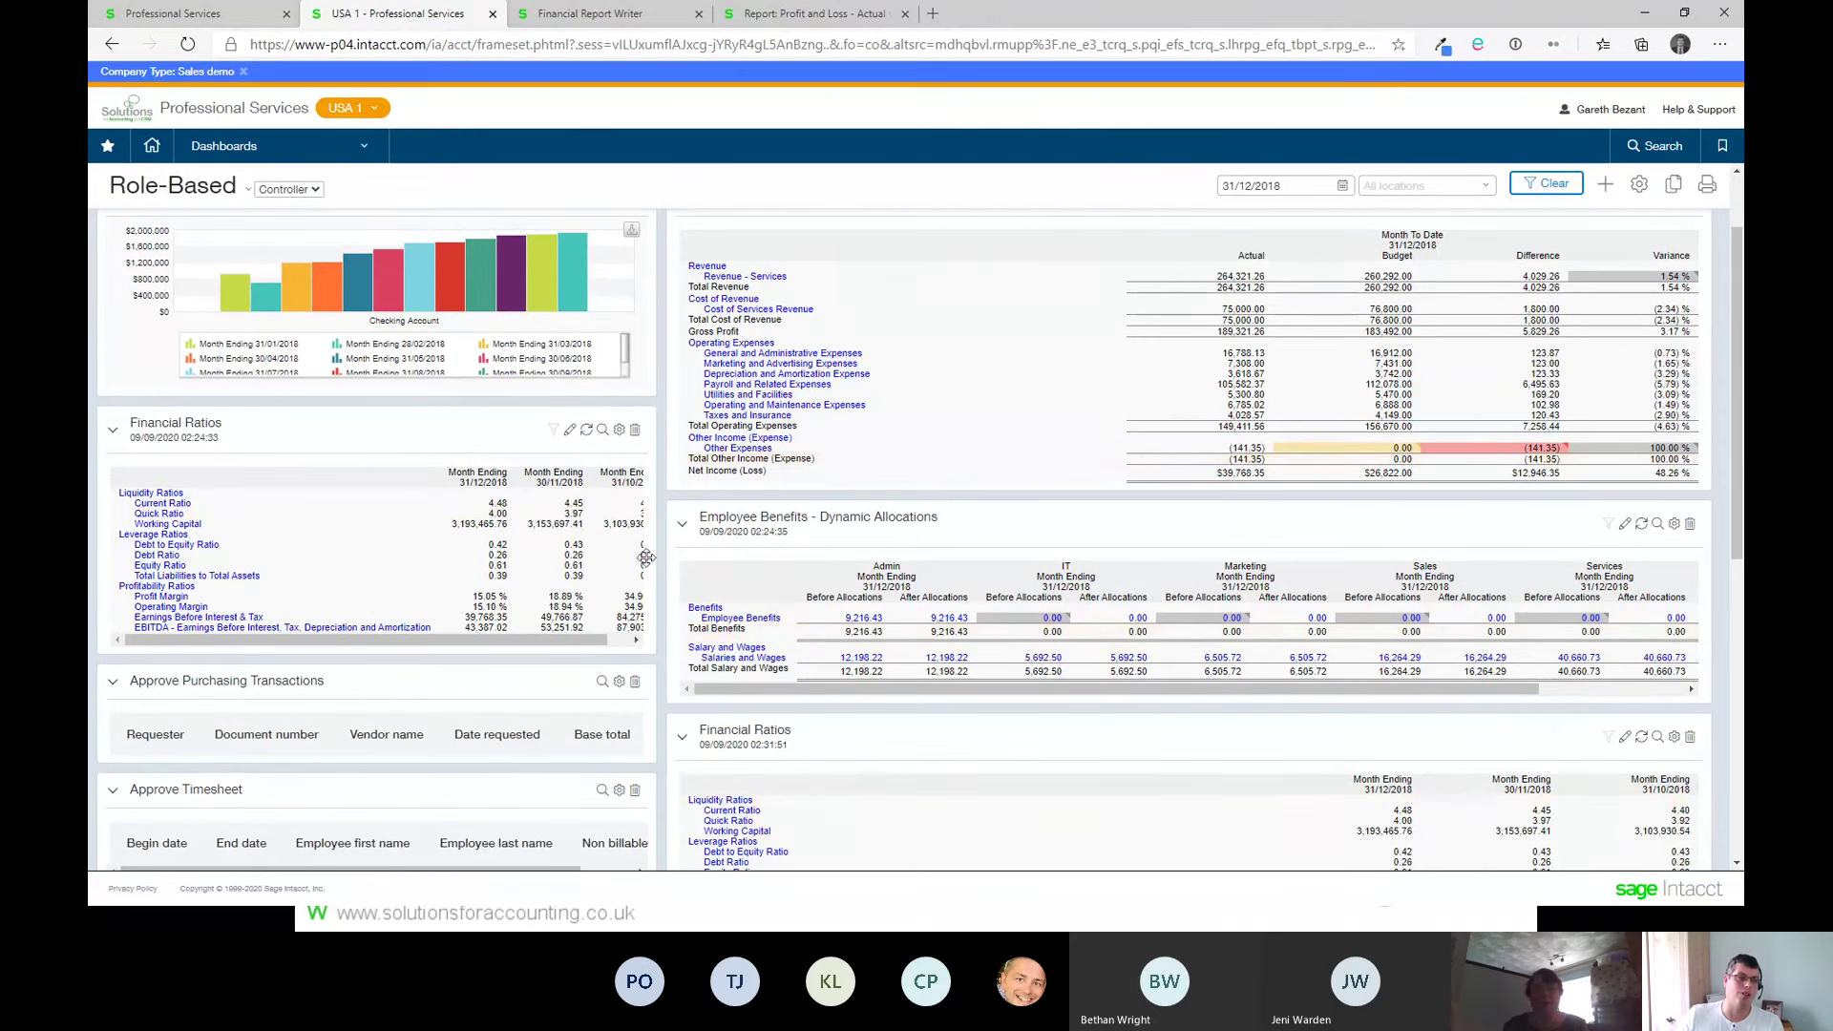
mouse_move(333, 244)
scroll(333, 244, "up", 3)
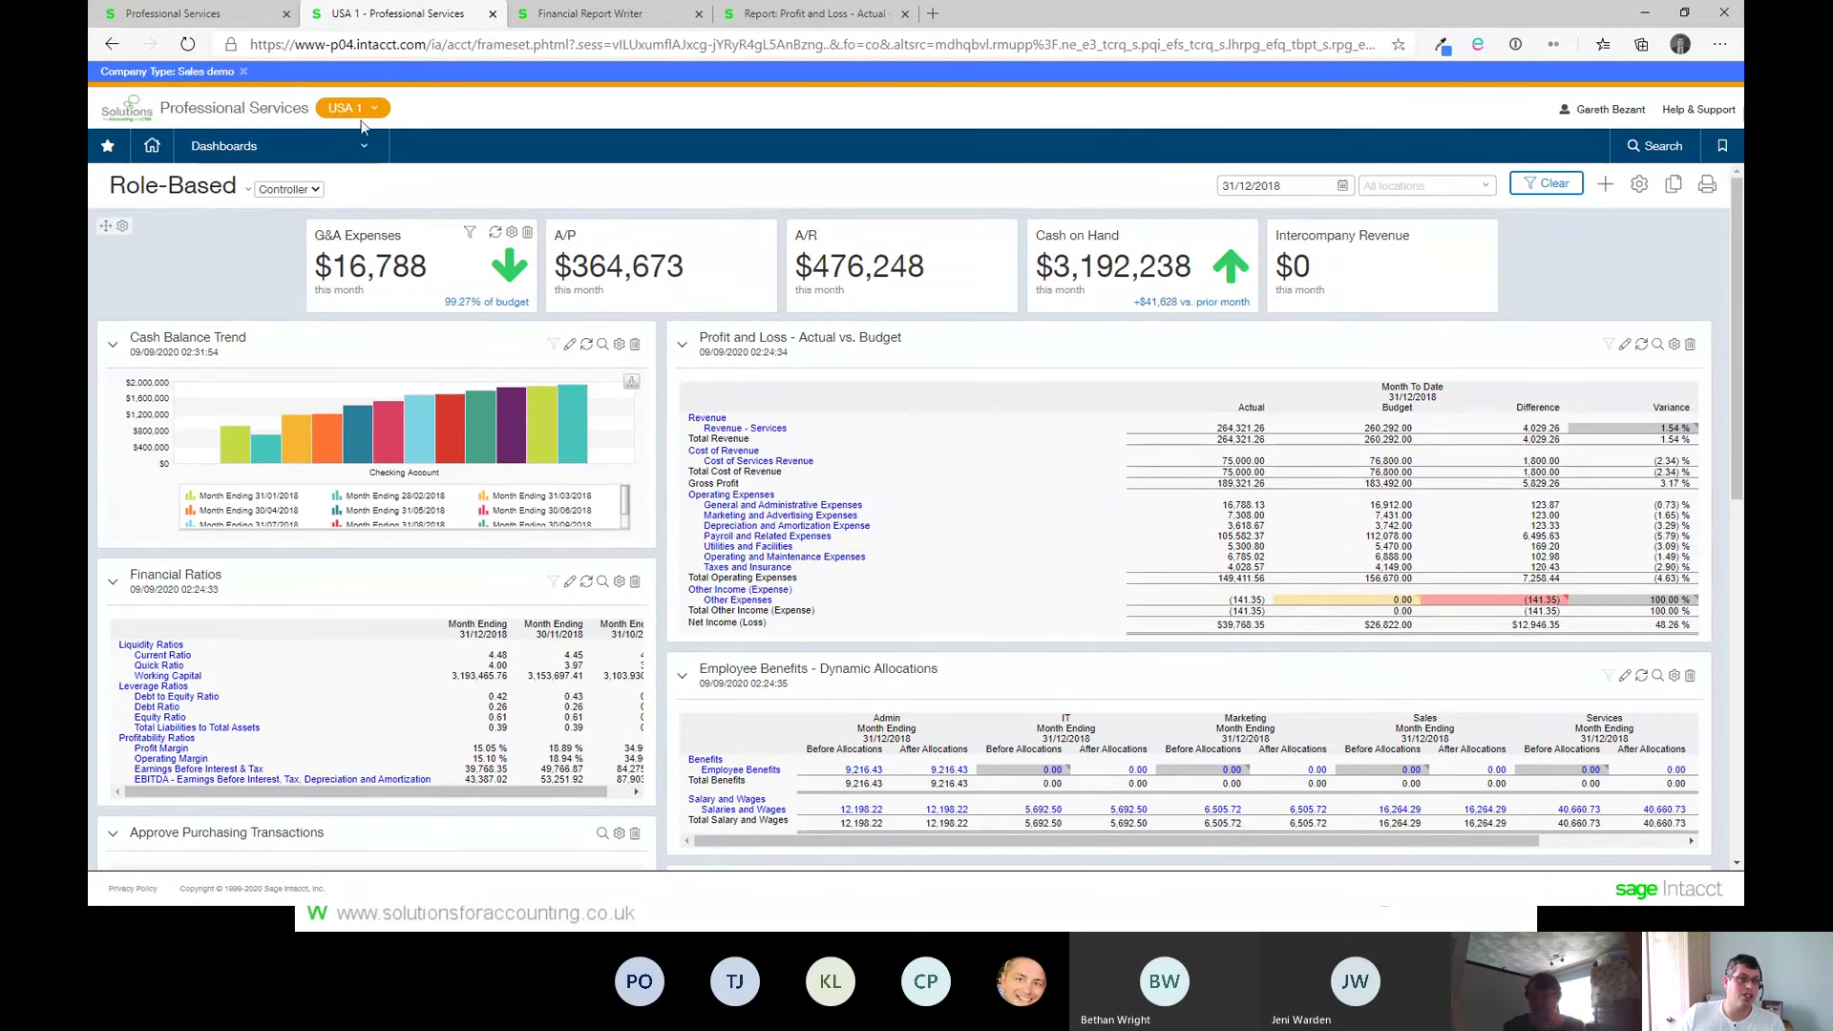
Step: Go back to the top-level company and open the 500--United Kingdom entity
left_click(170, 12)
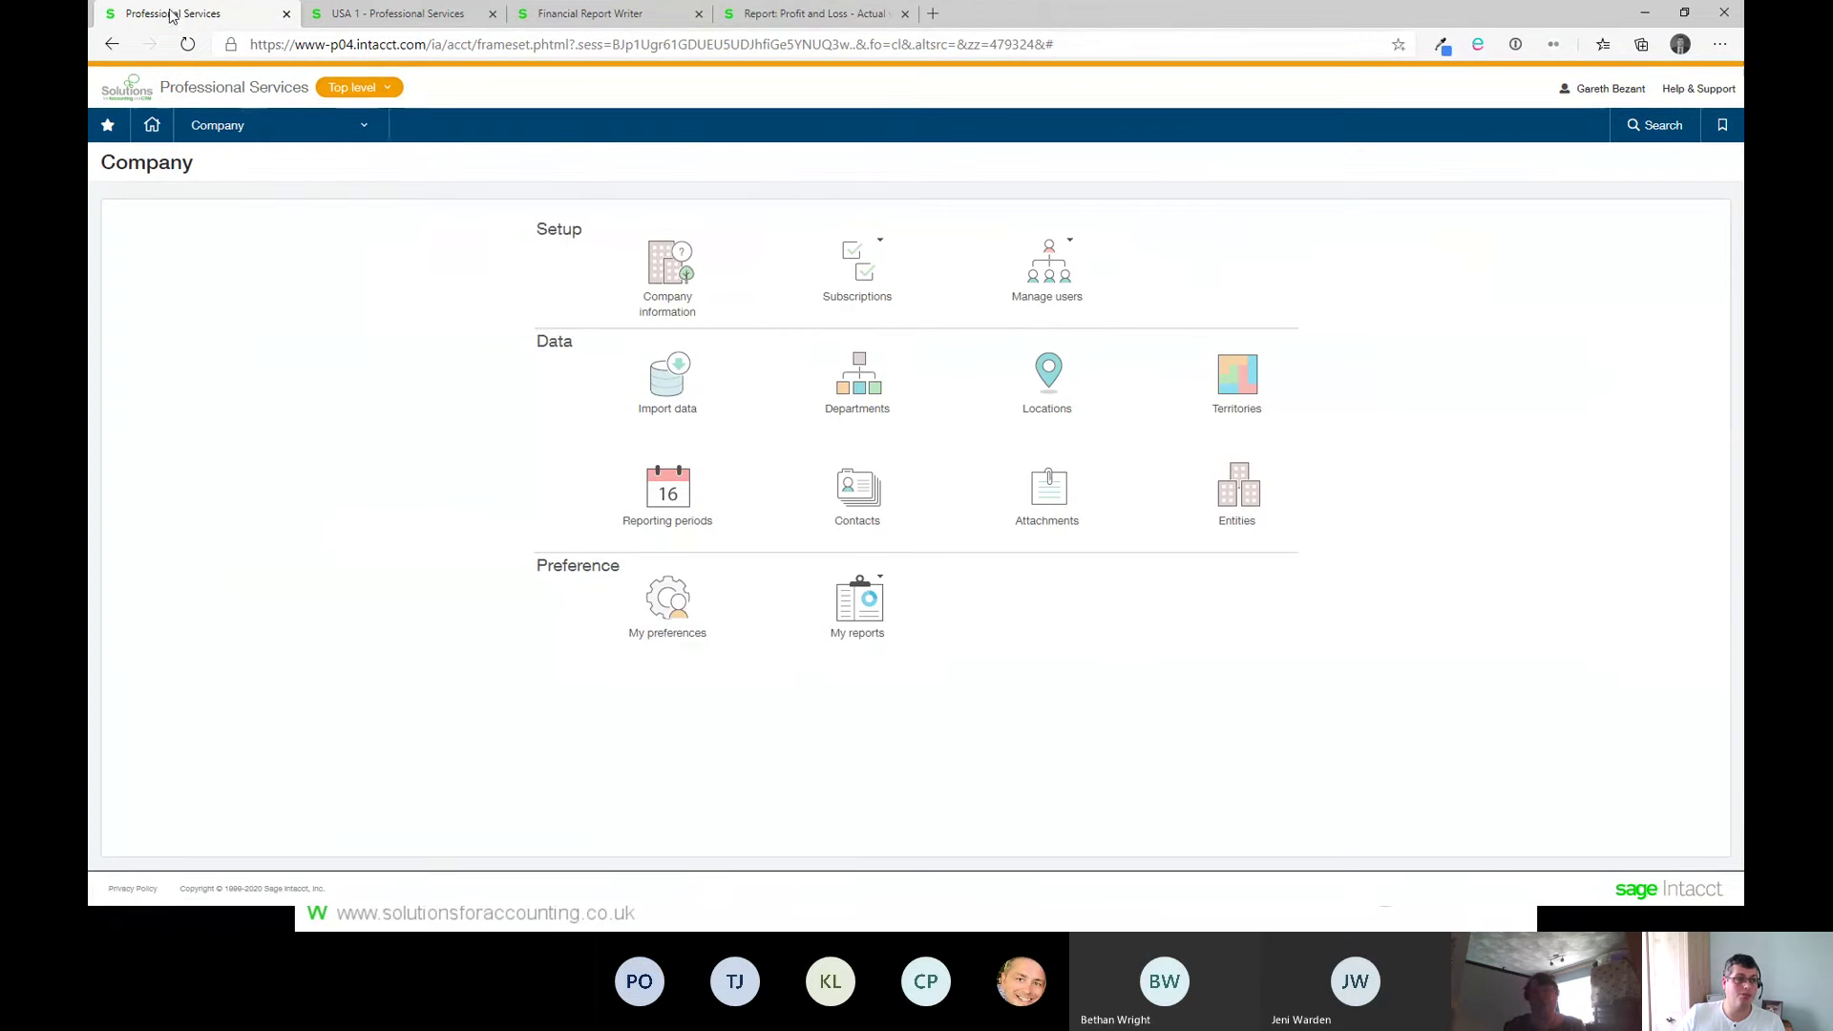
left_click(385, 93)
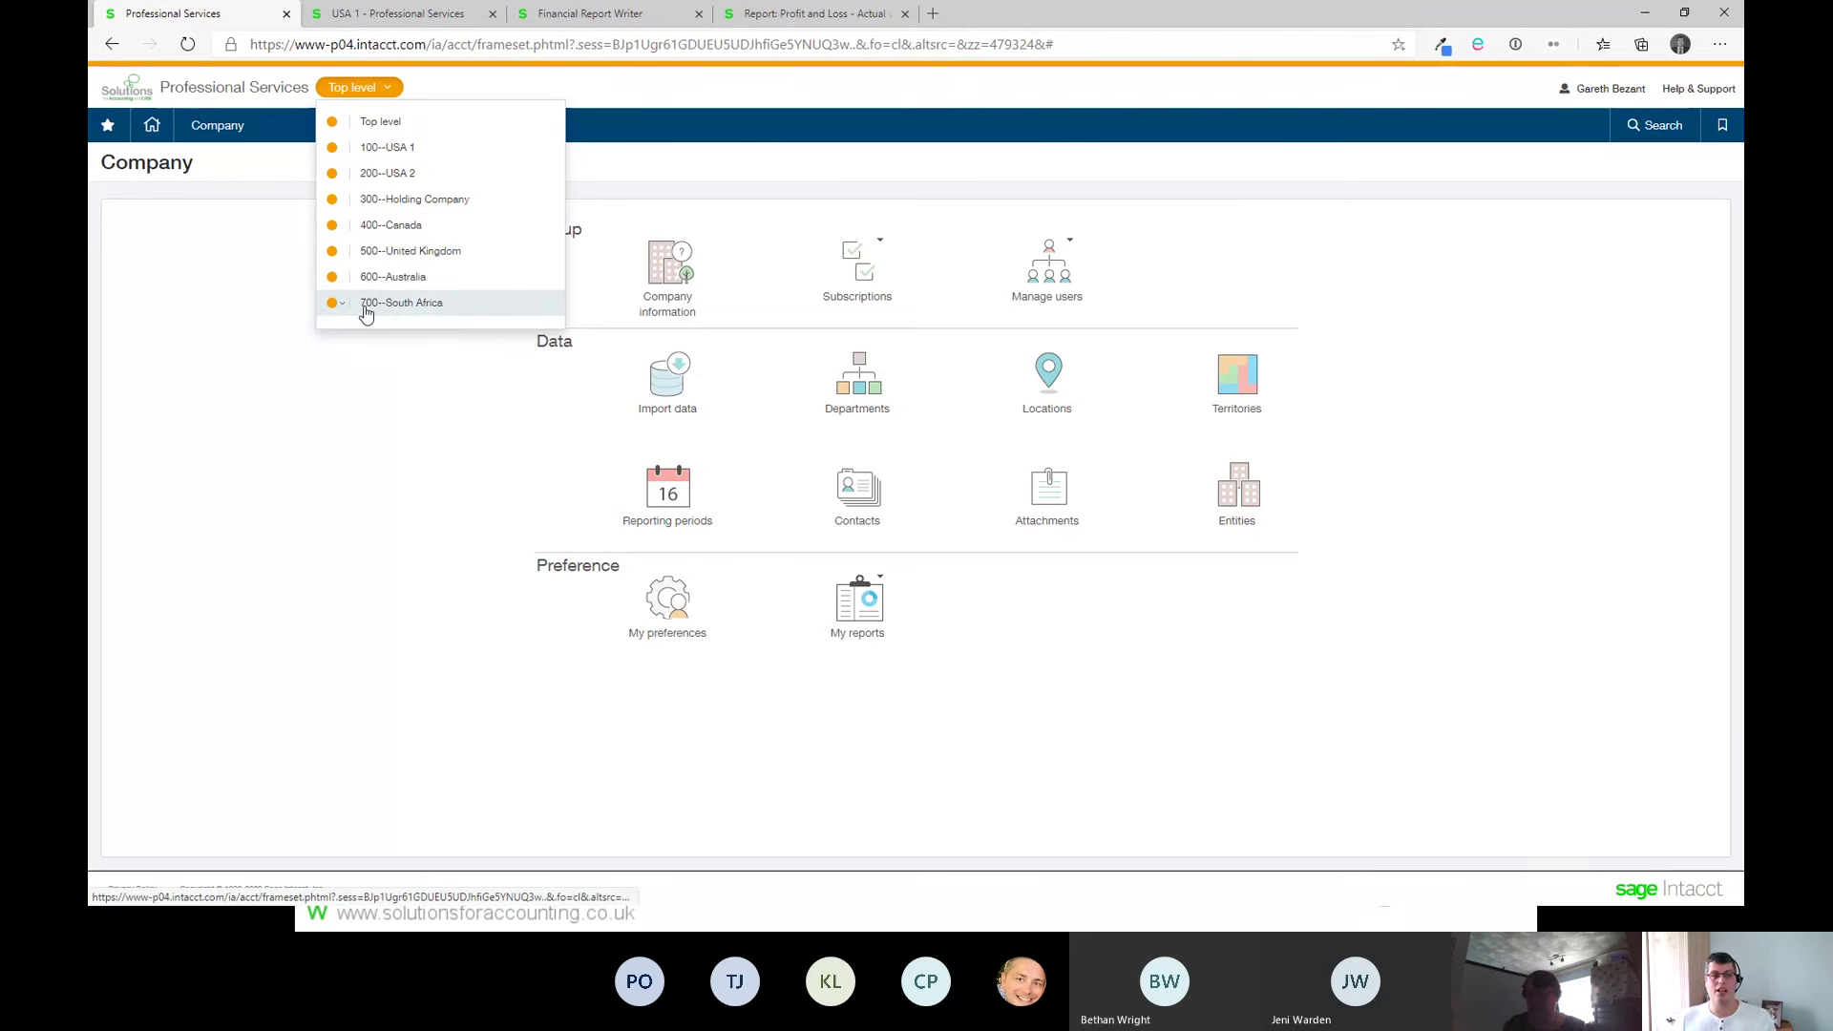
left_click(417, 252)
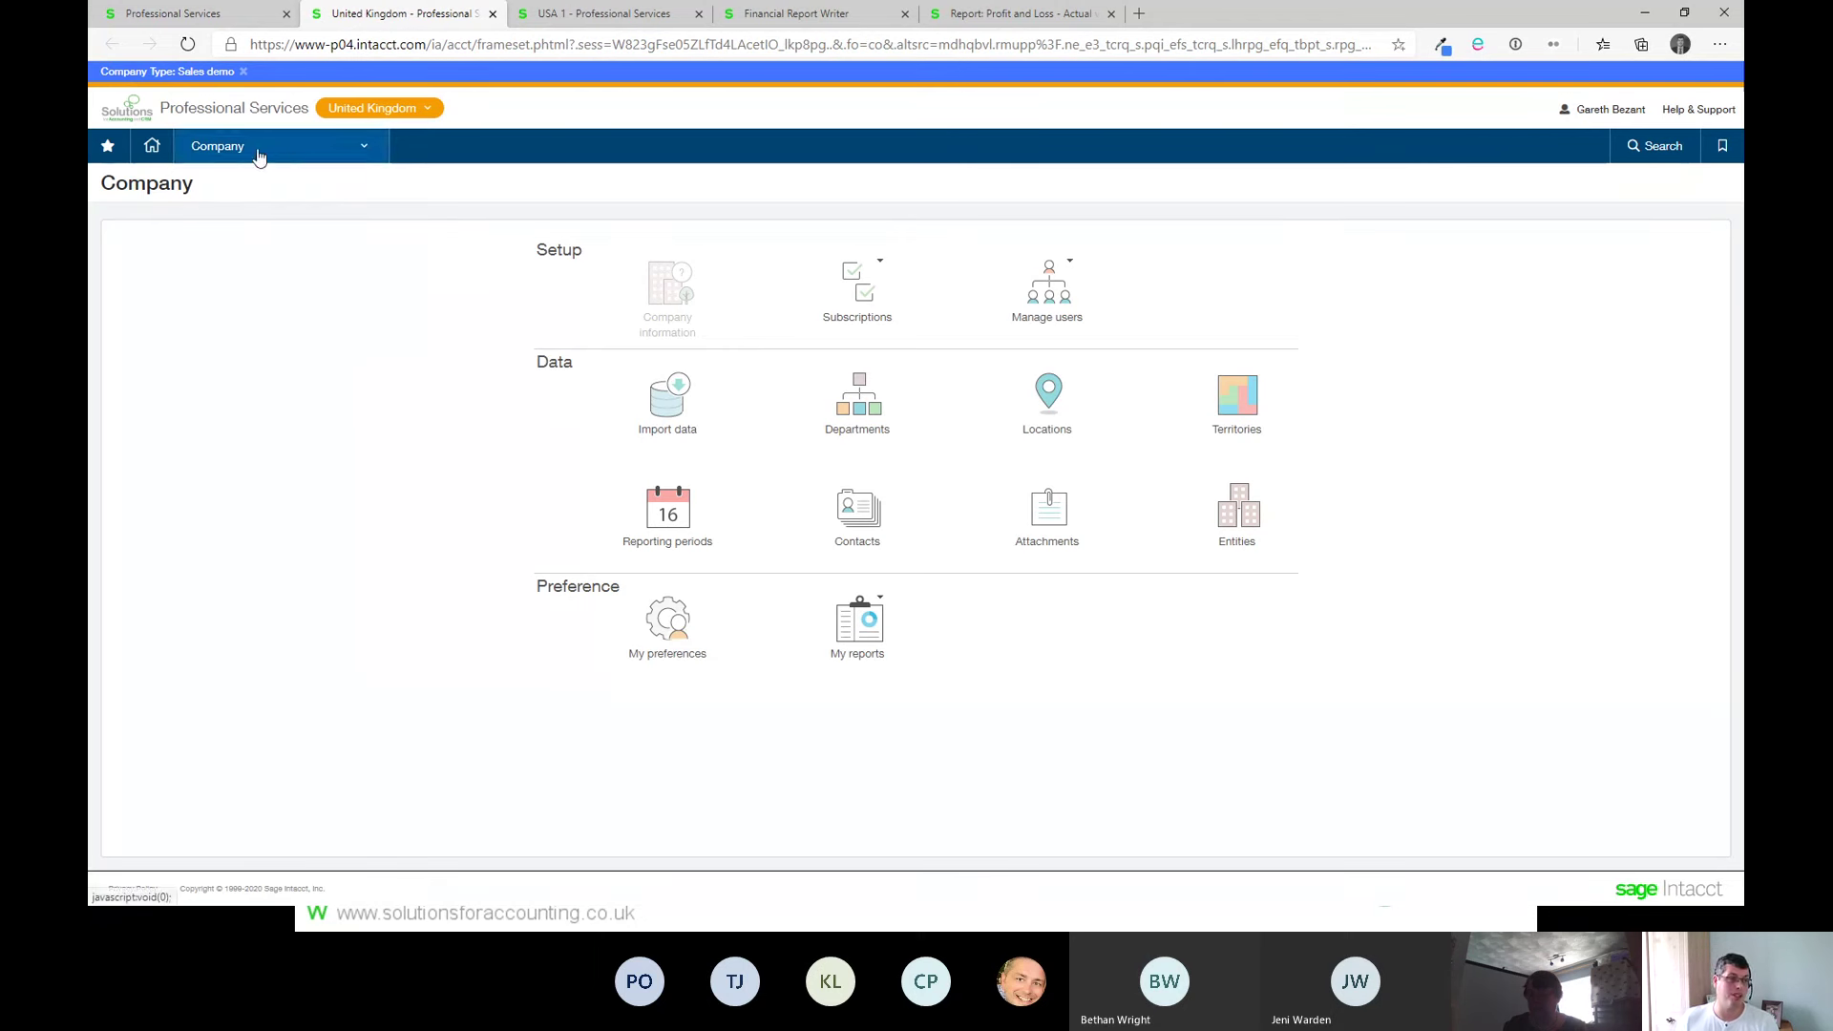
Step: Look through the entity list and the Company module's admin and setup options within the United Kingdom entity
left_click(374, 119)
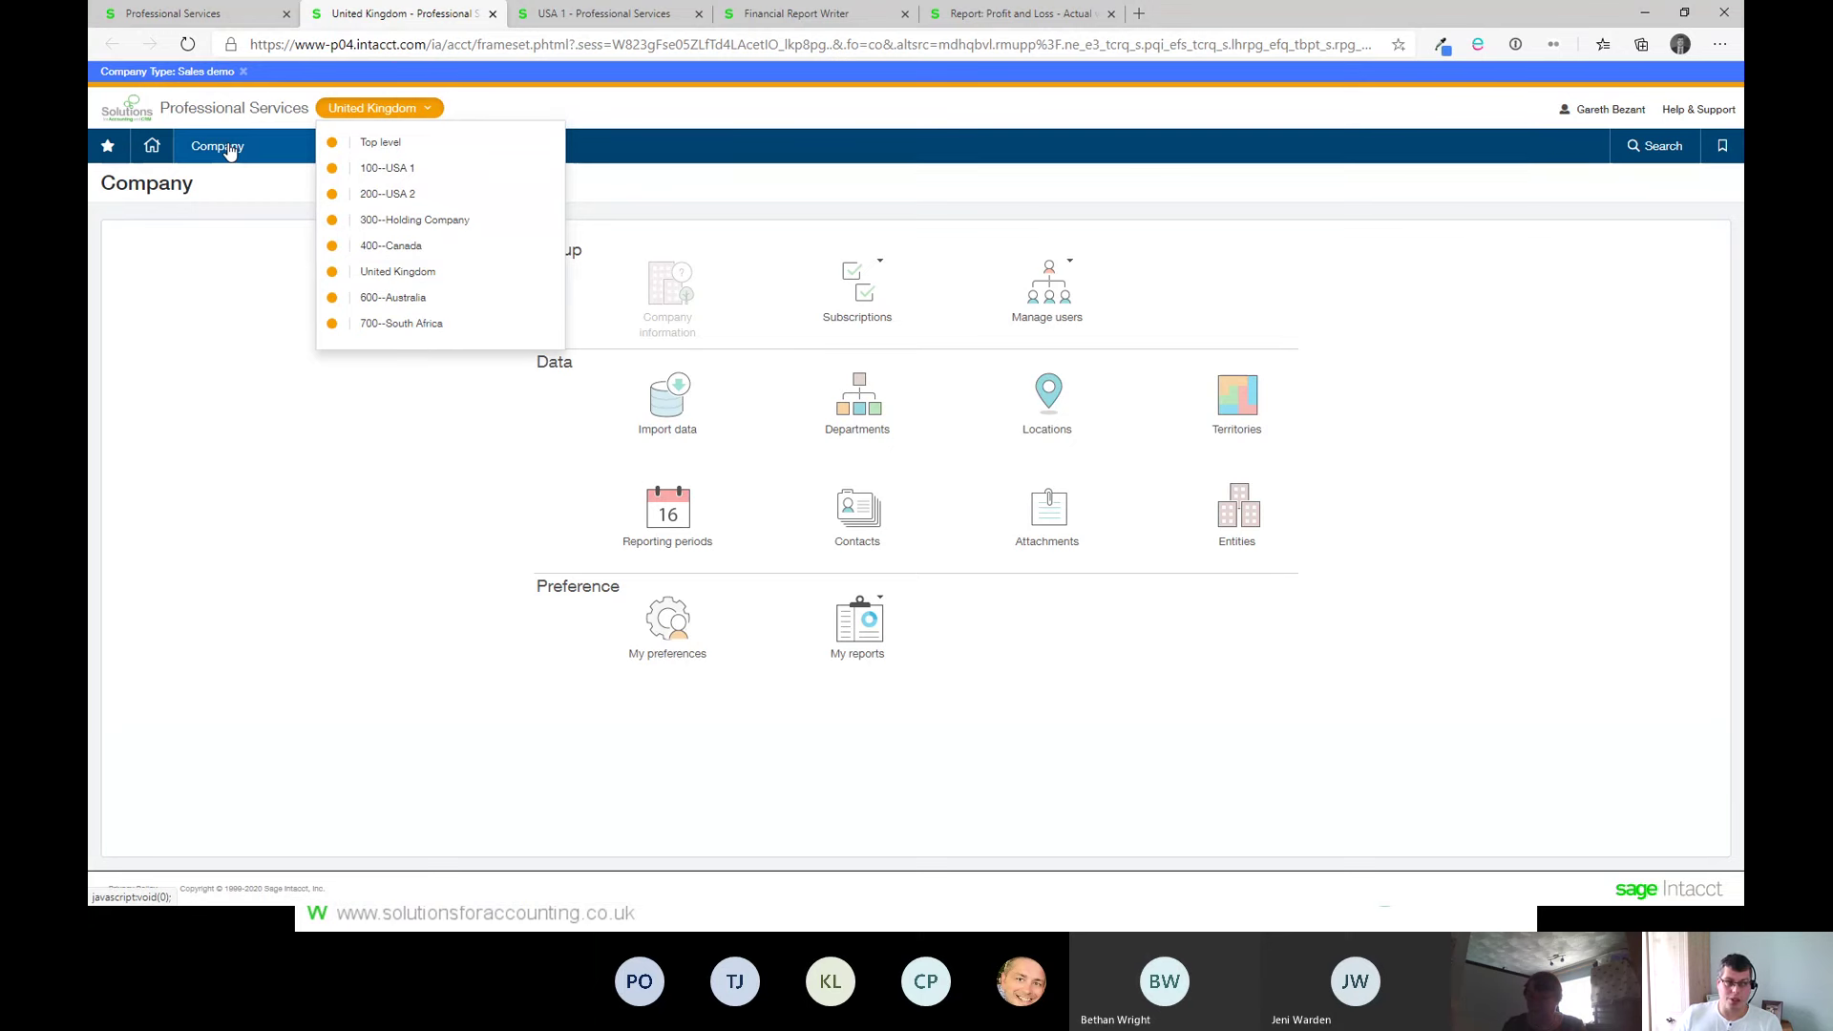
left_click(230, 151)
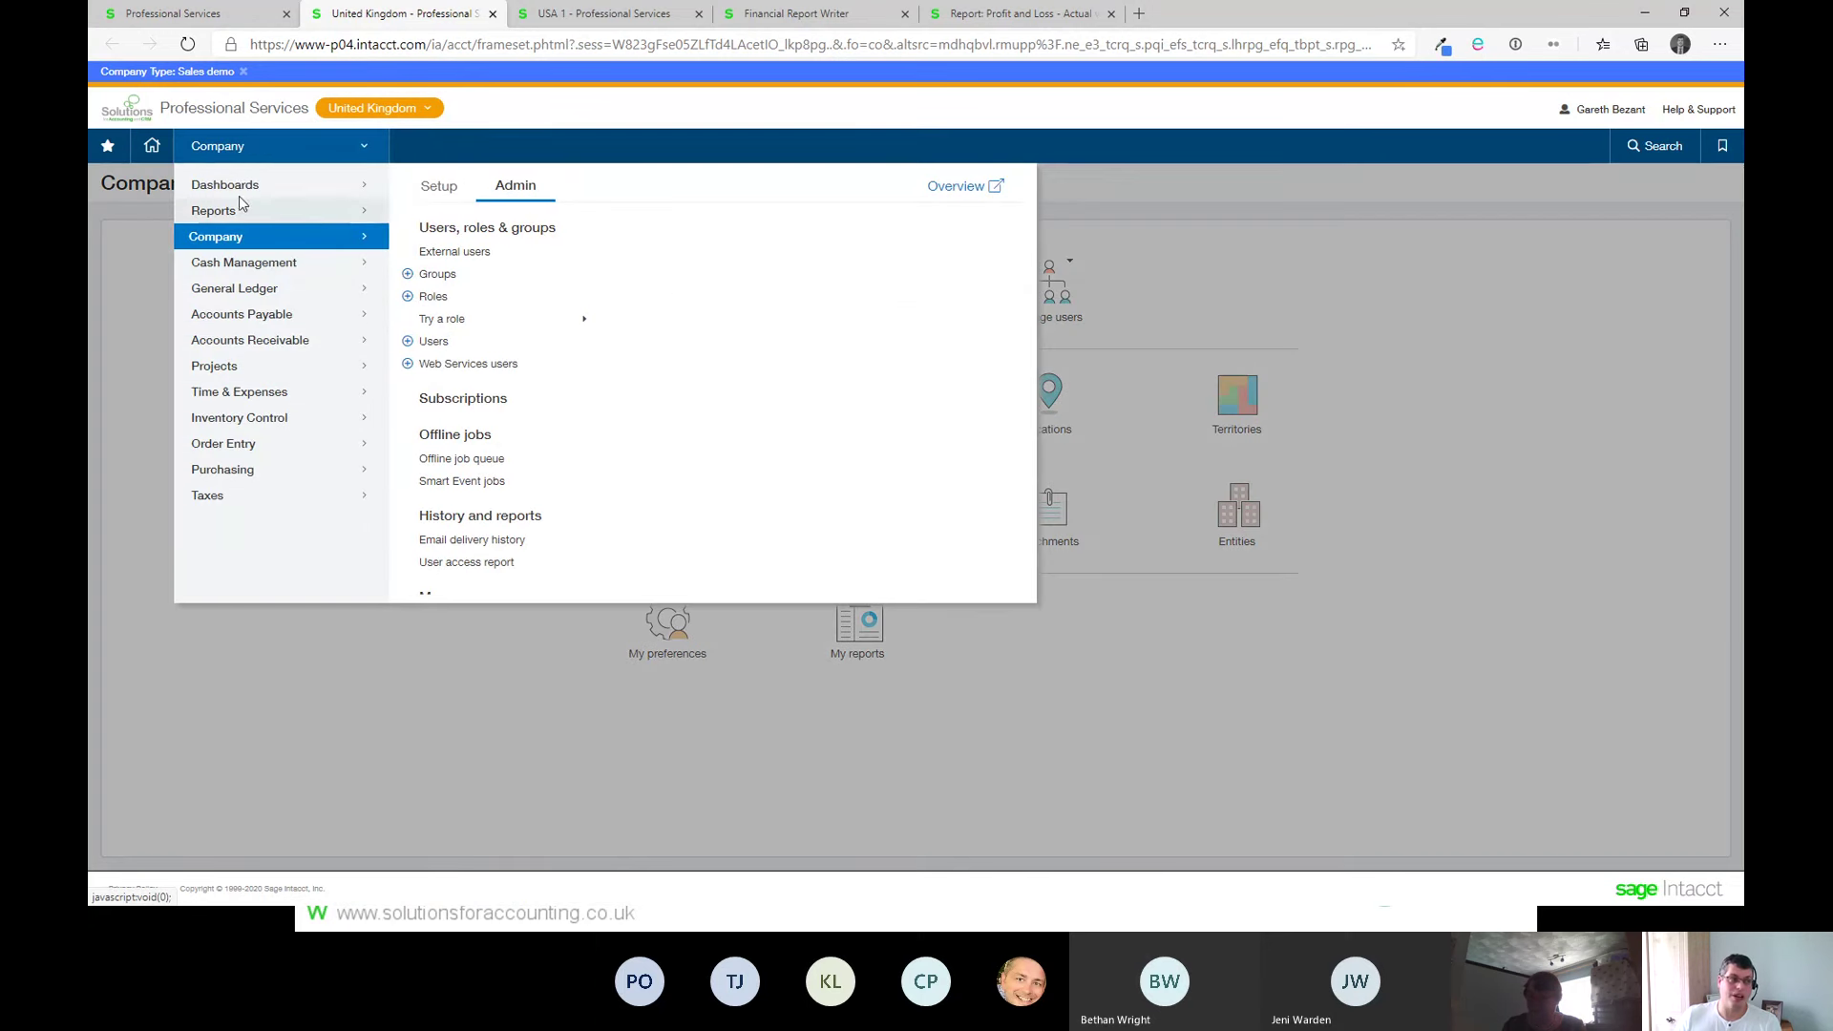
left_click(426, 191)
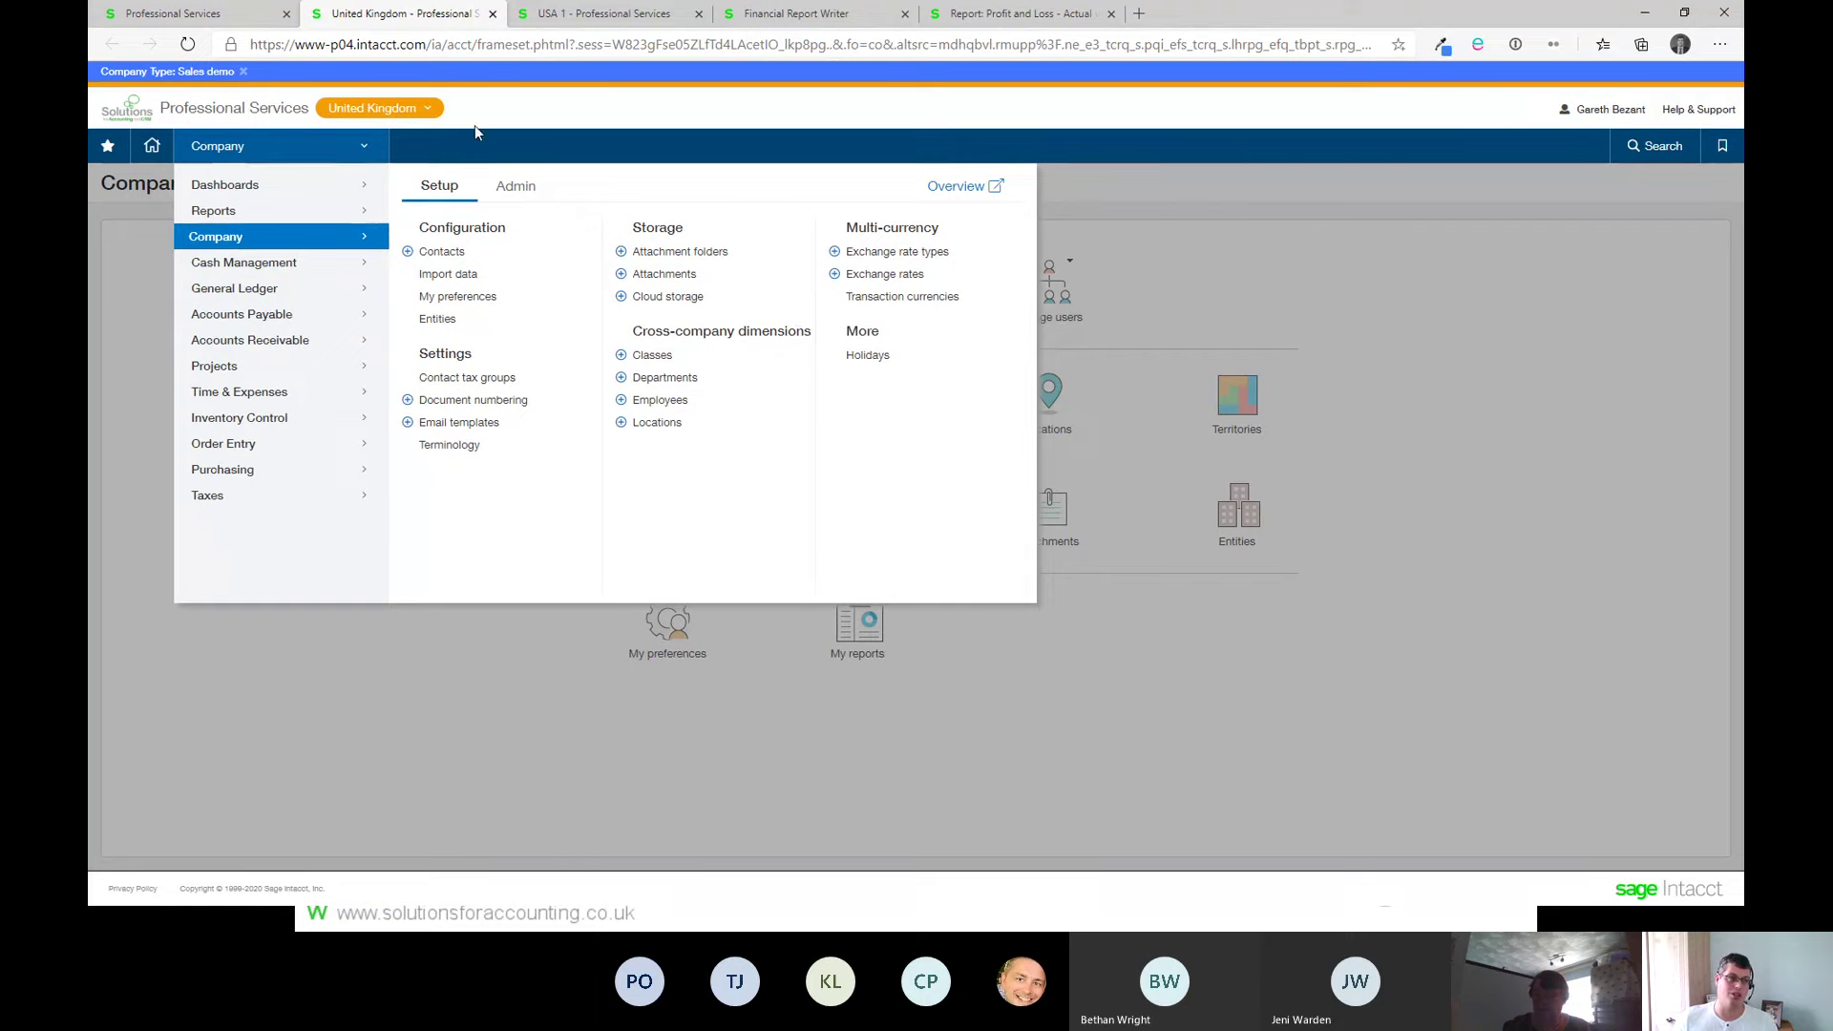
left_click(394, 110)
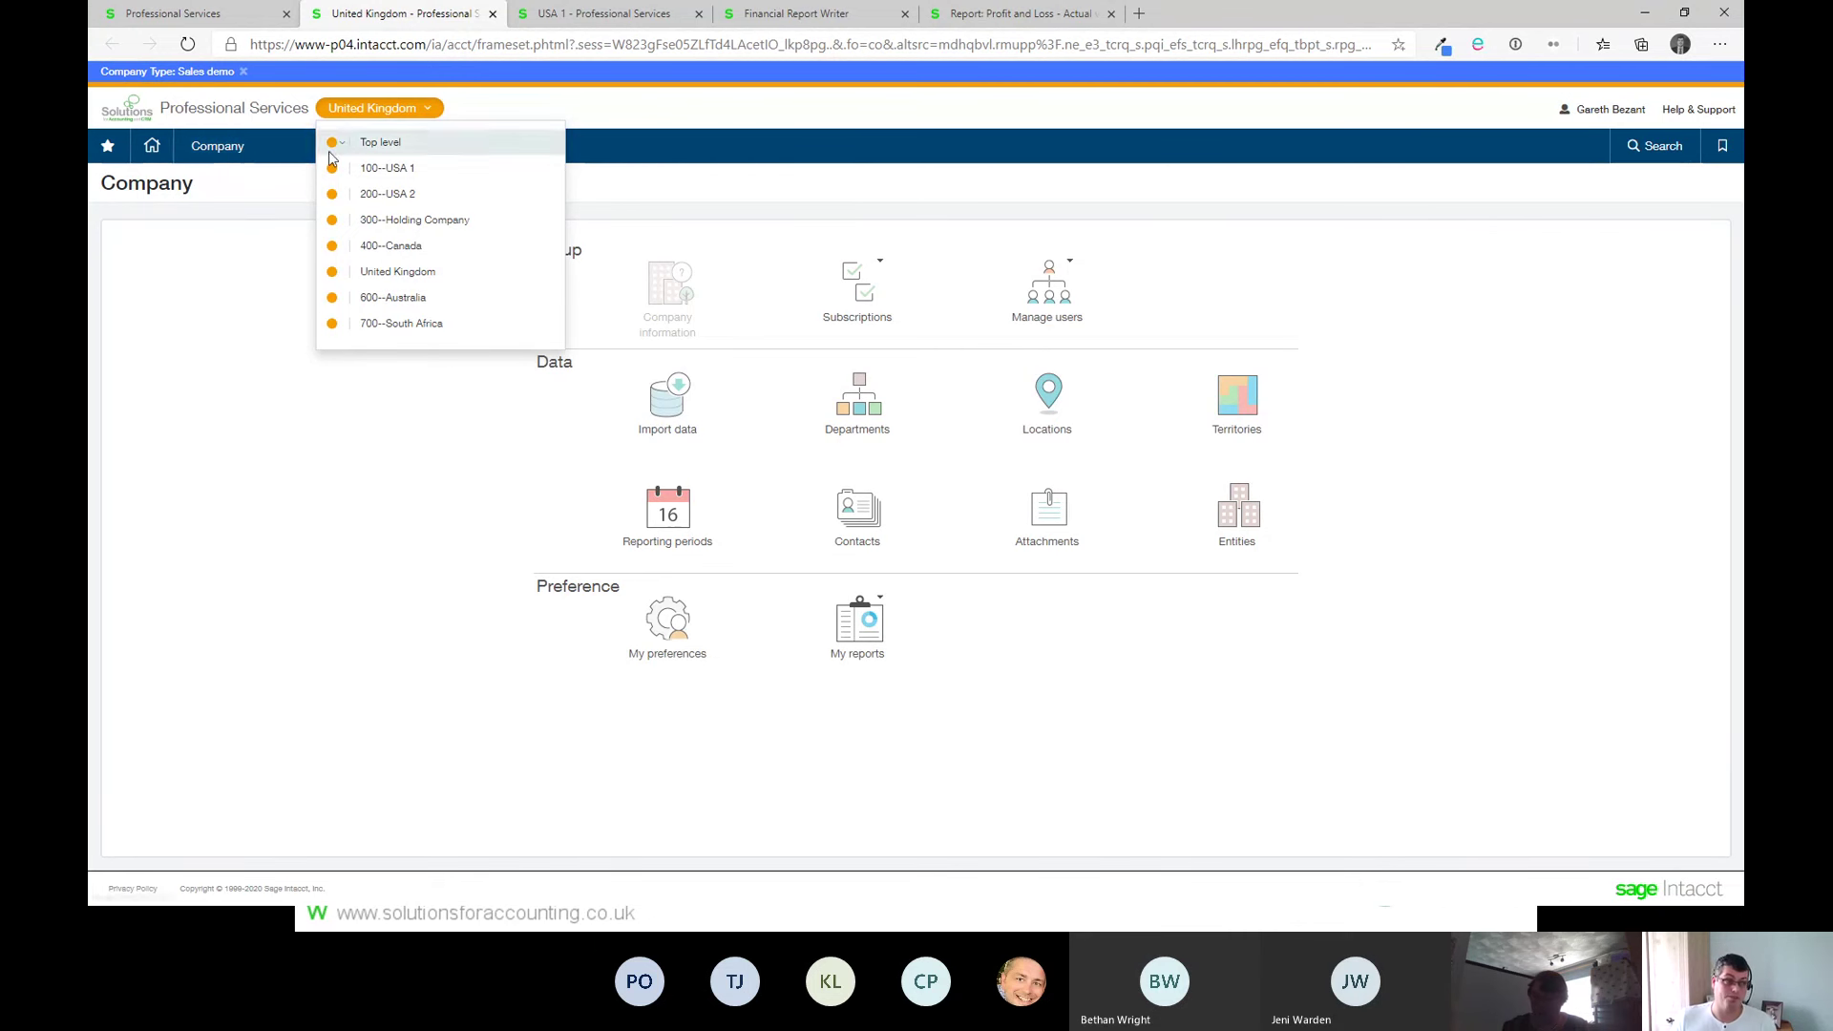
Step: Start a new Order Entry sales invoice in the United Kingdom entity for the customer EZ Services
left_click(277, 154)
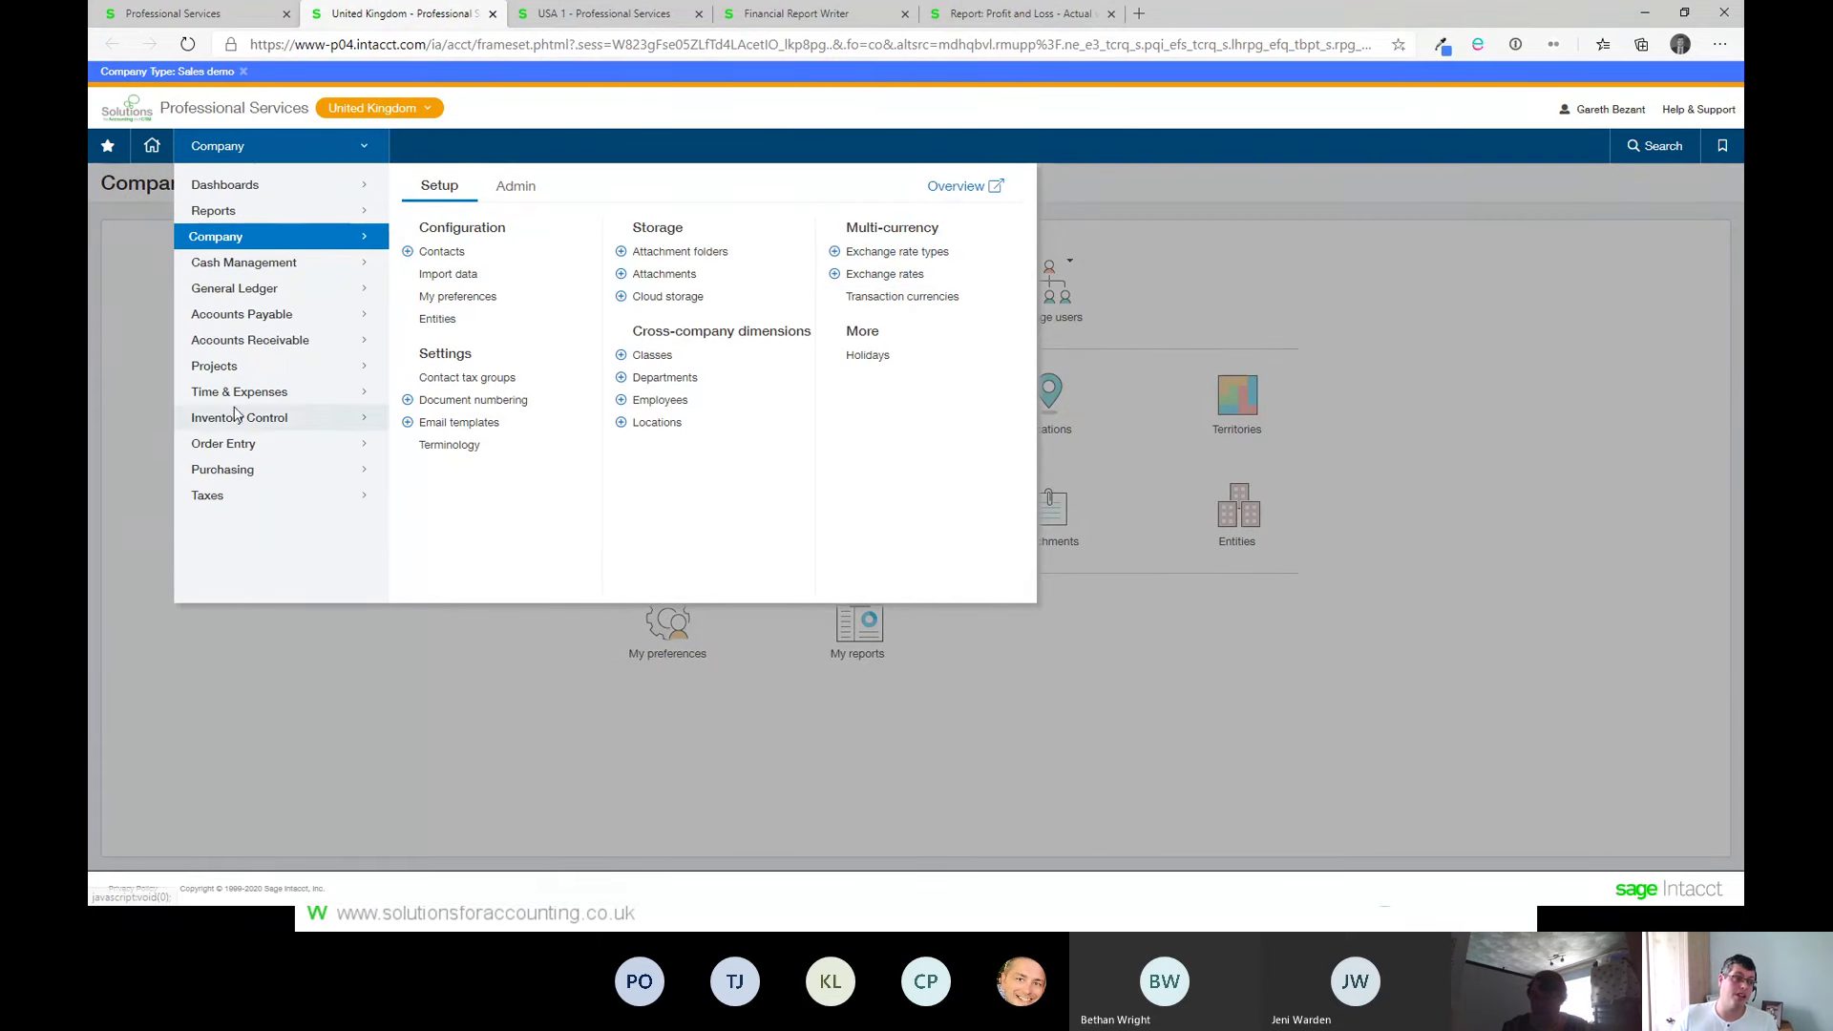
left_click(233, 453)
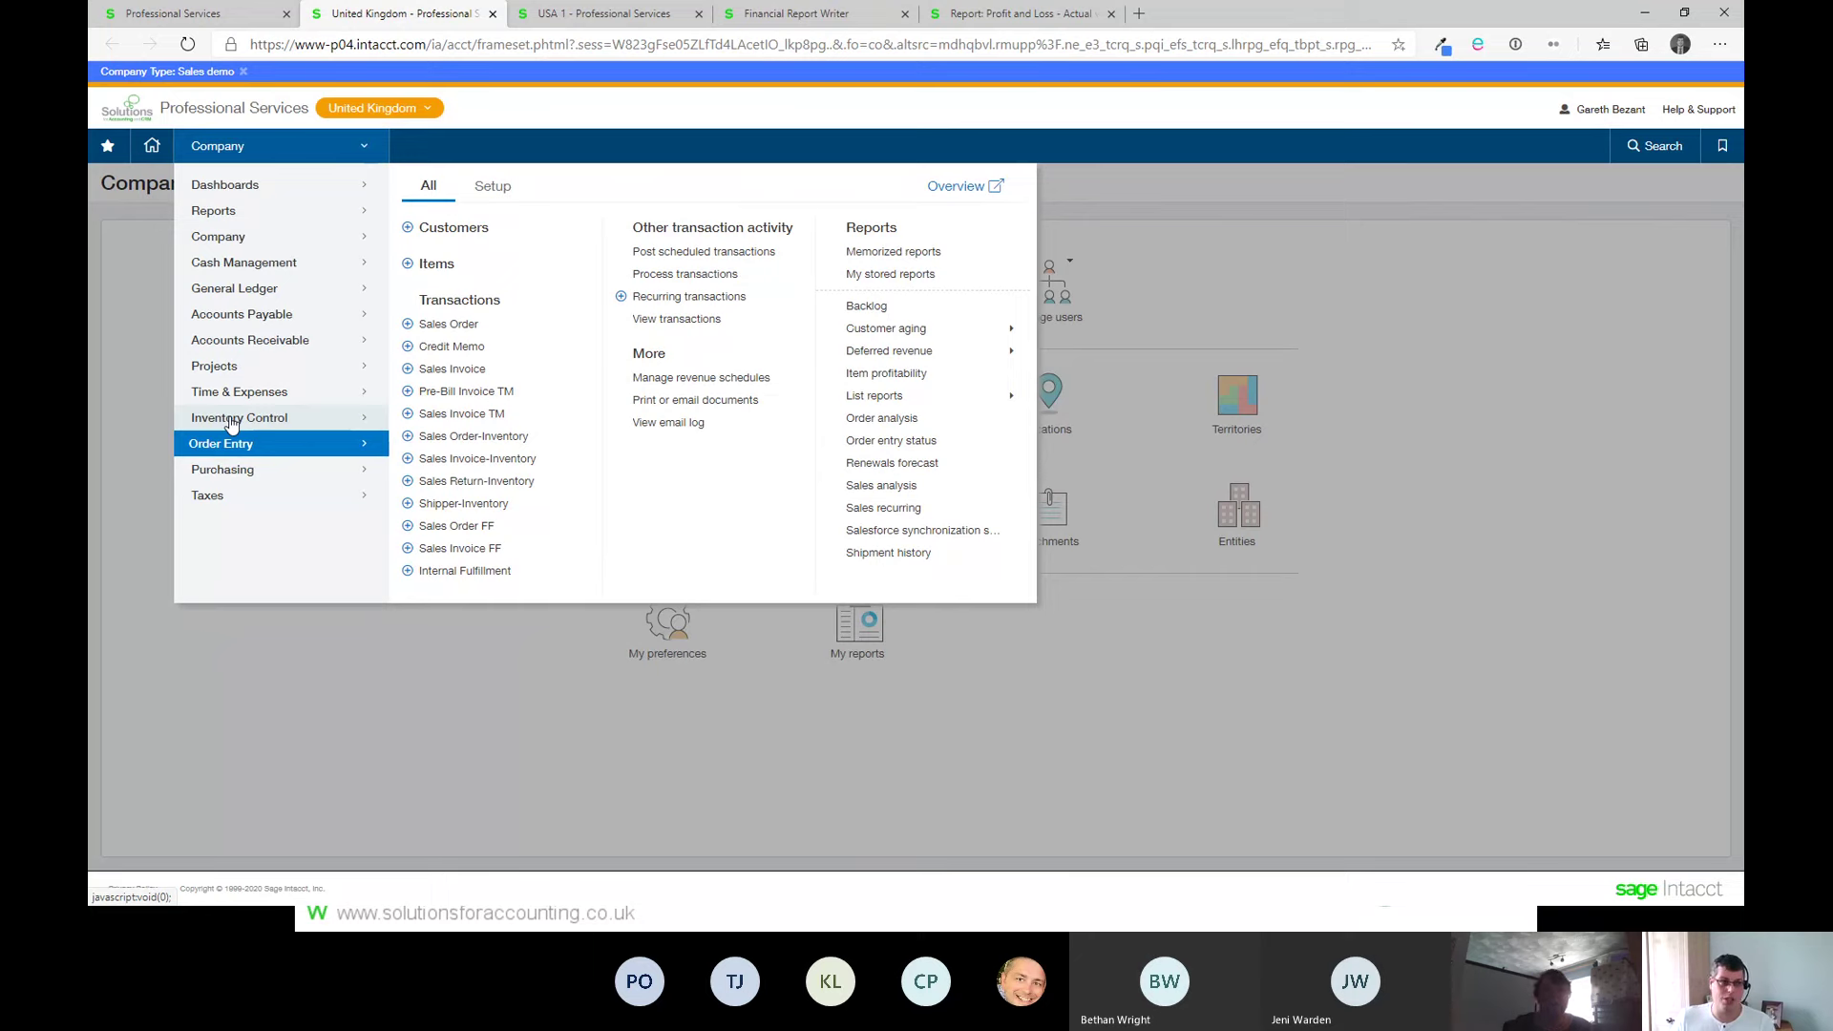
left_click(471, 368)
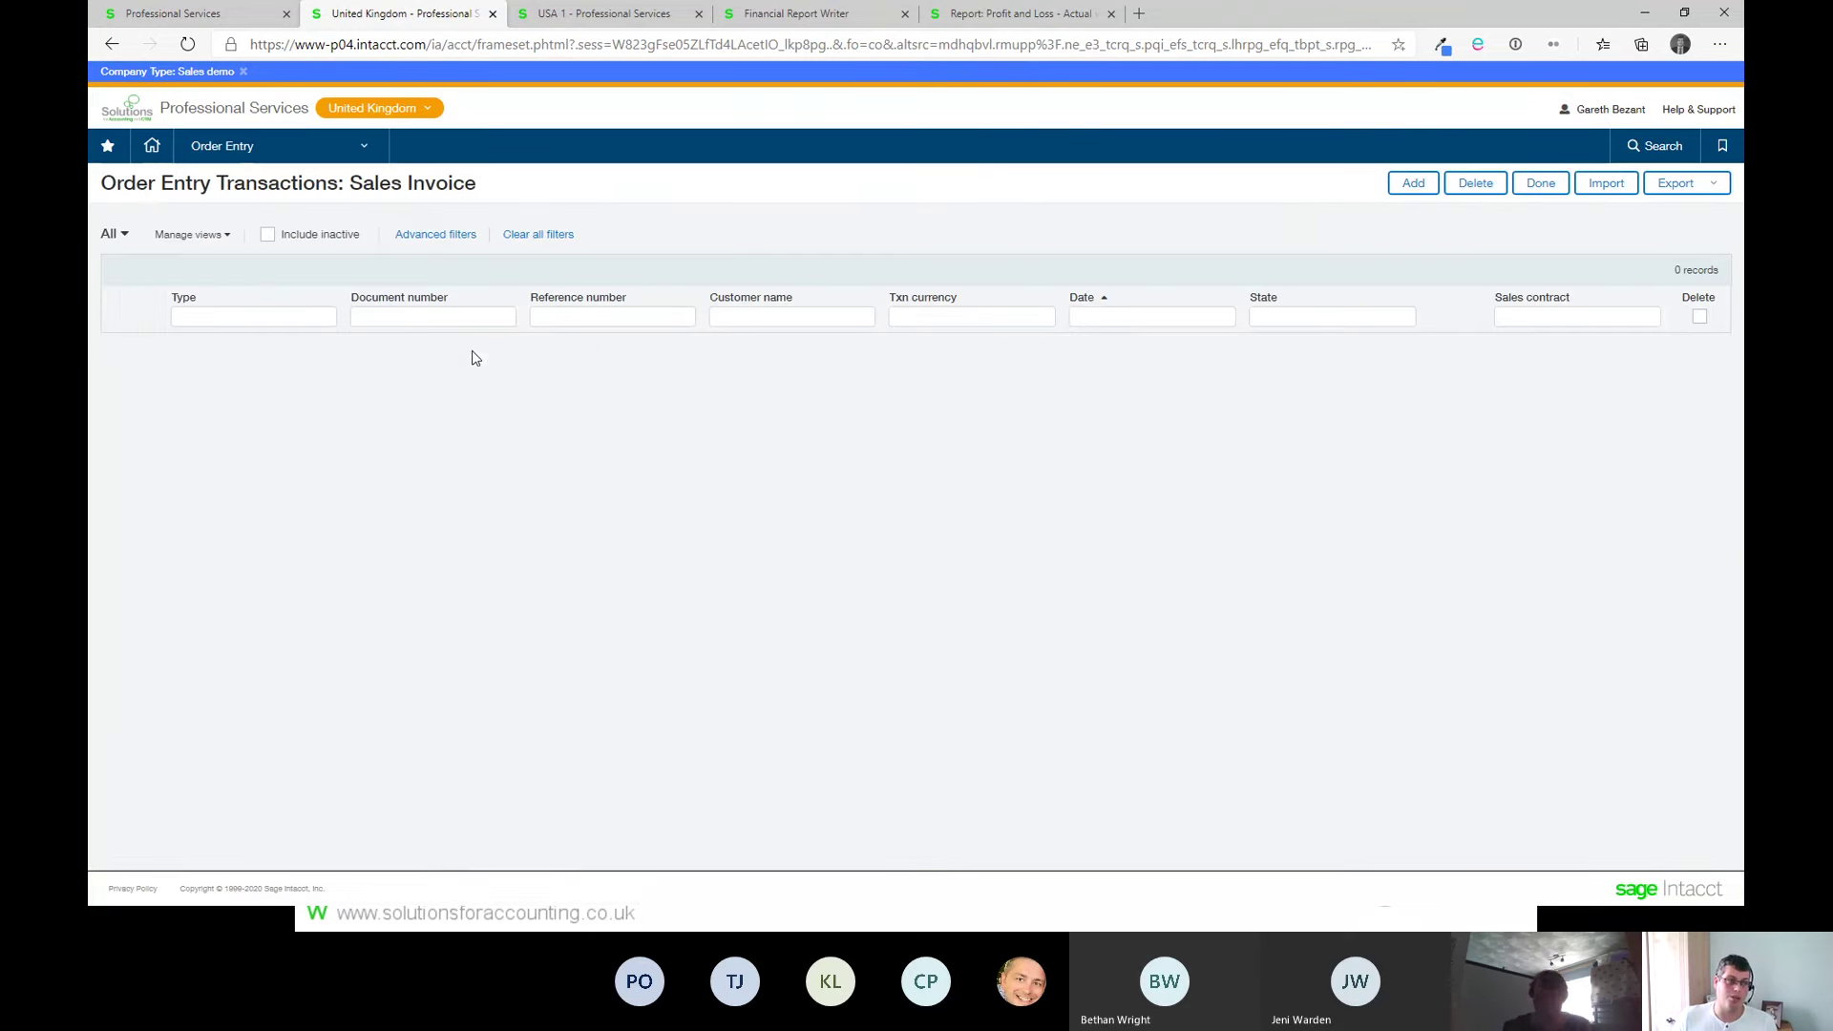
left_click(1407, 180)
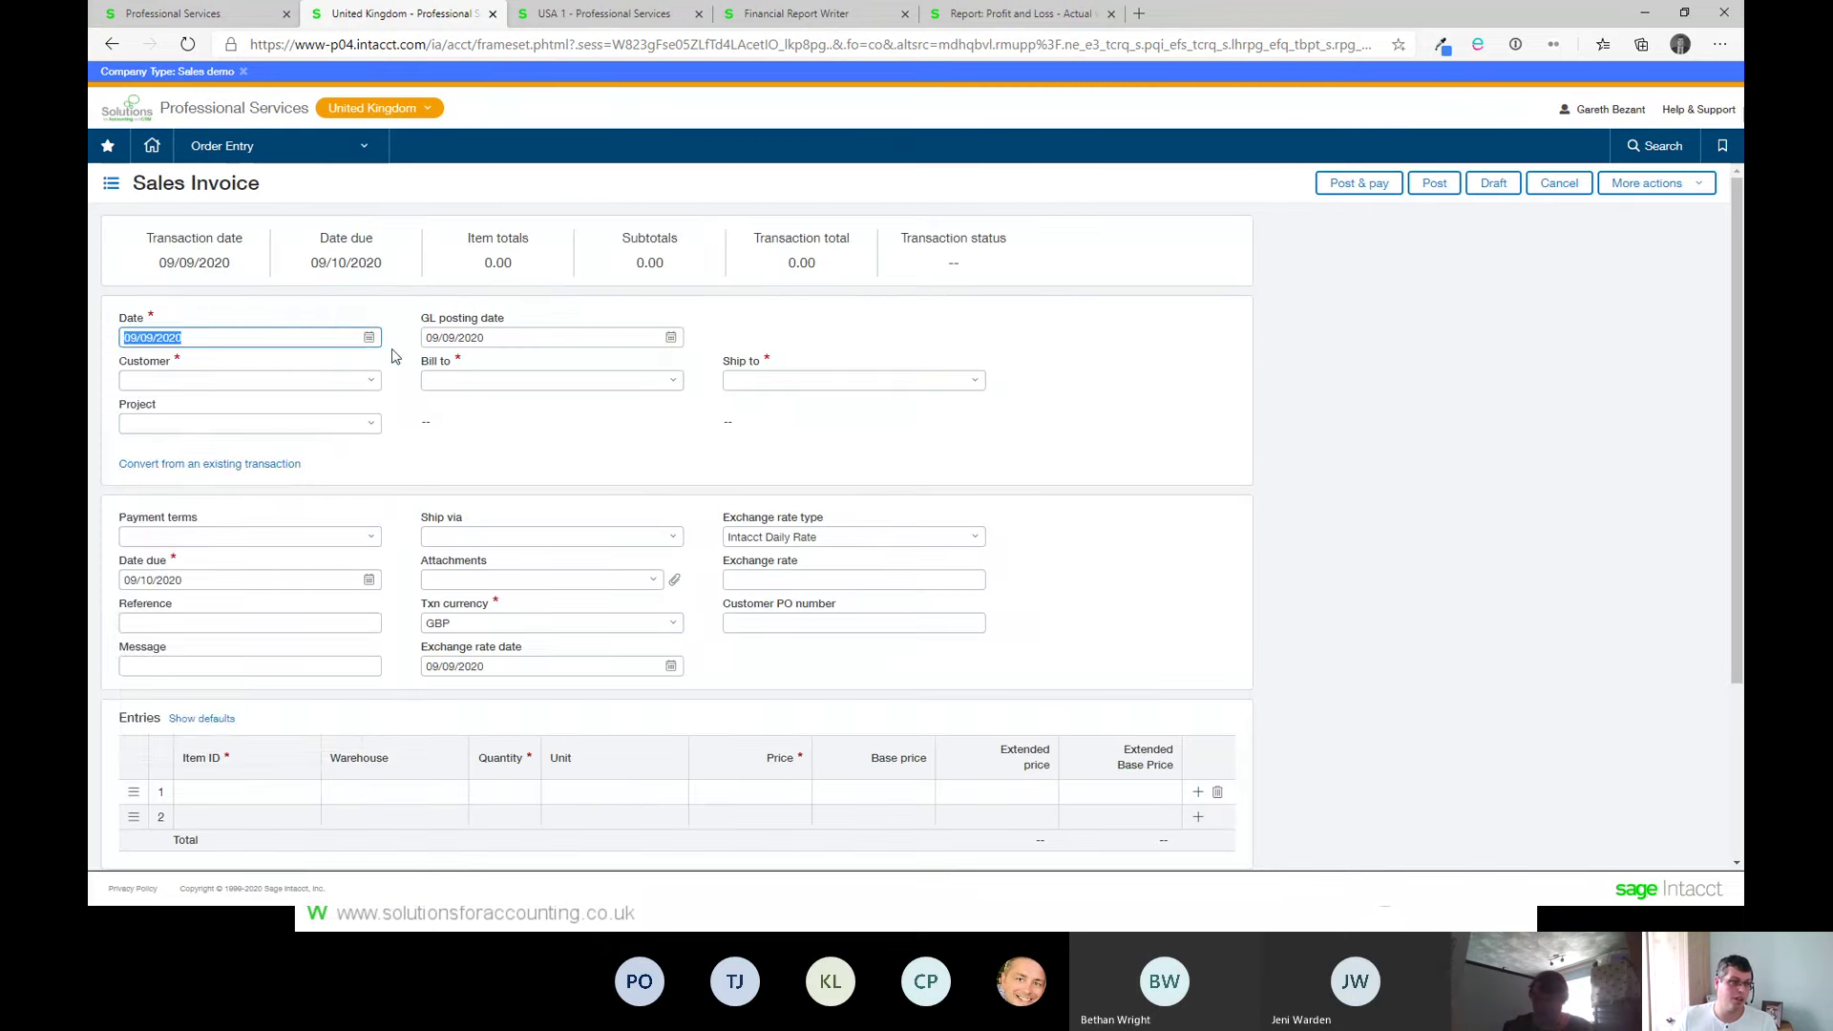
left_click(372, 381)
left_click(203, 451)
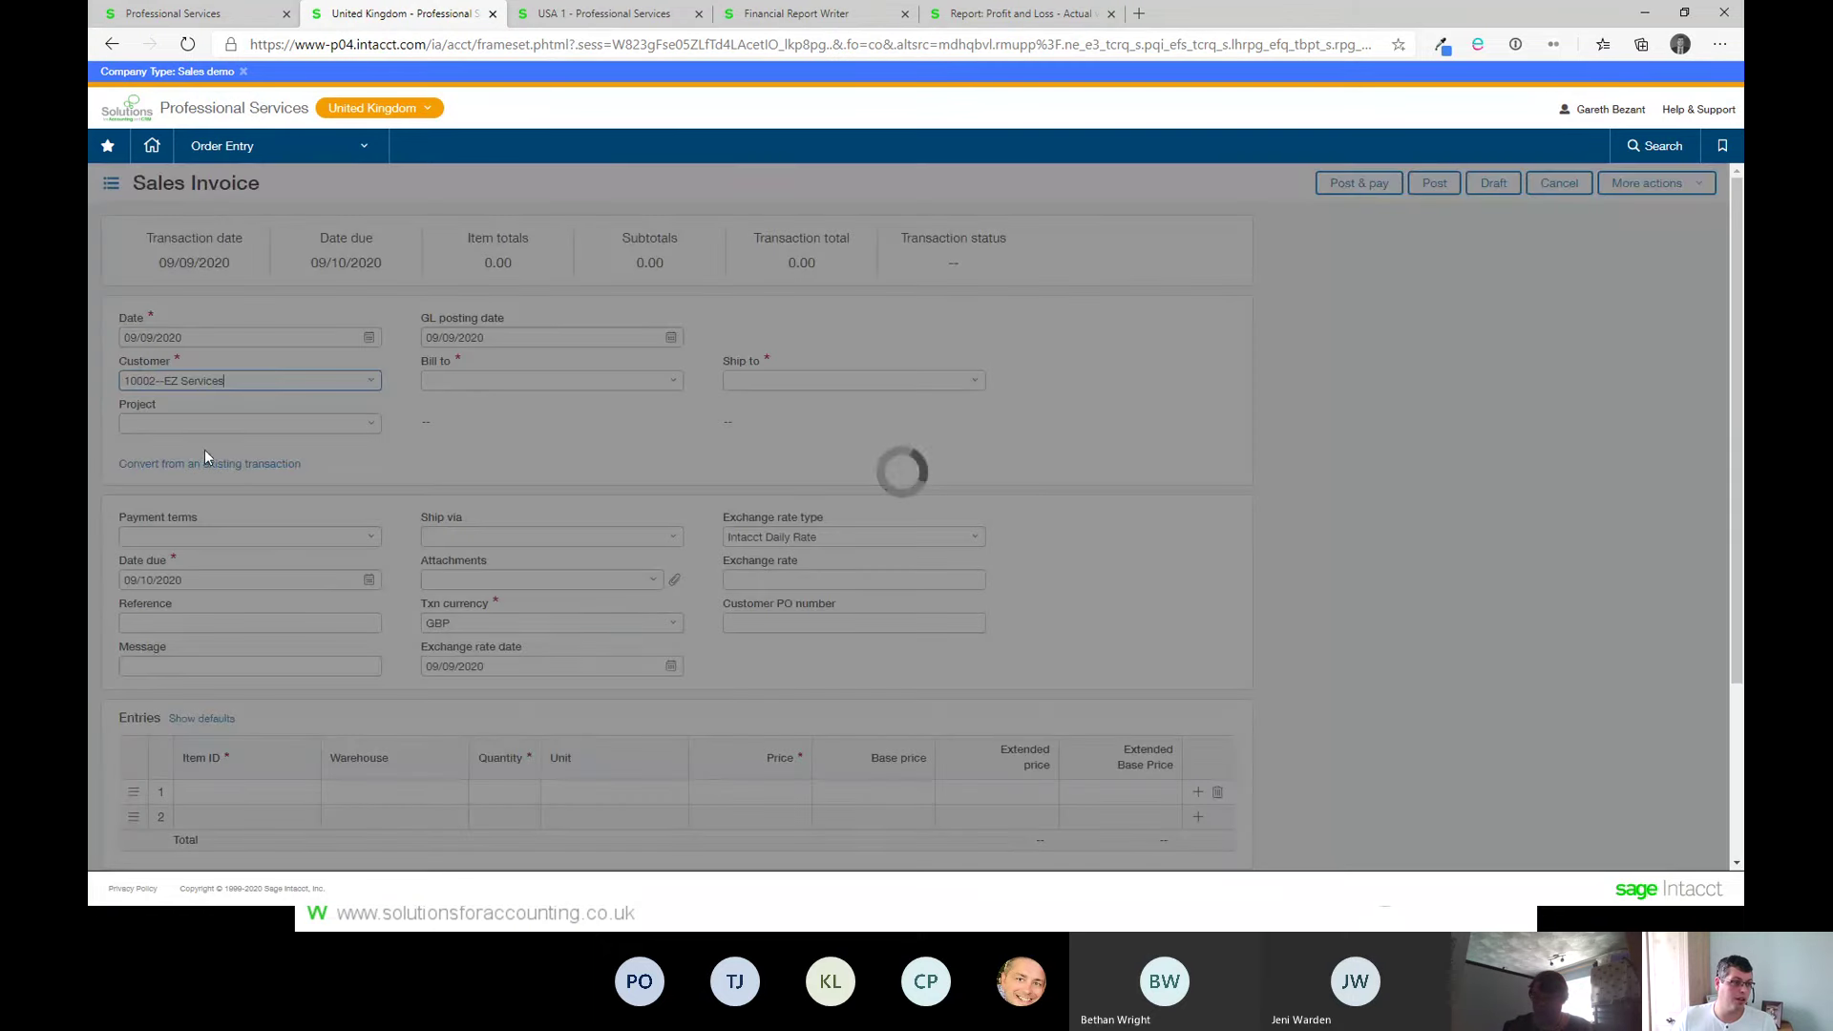
Step: Check the sales invoice's transaction currency options, exchange rate fields and customer billing details
scroll(435, 455, "down", 3)
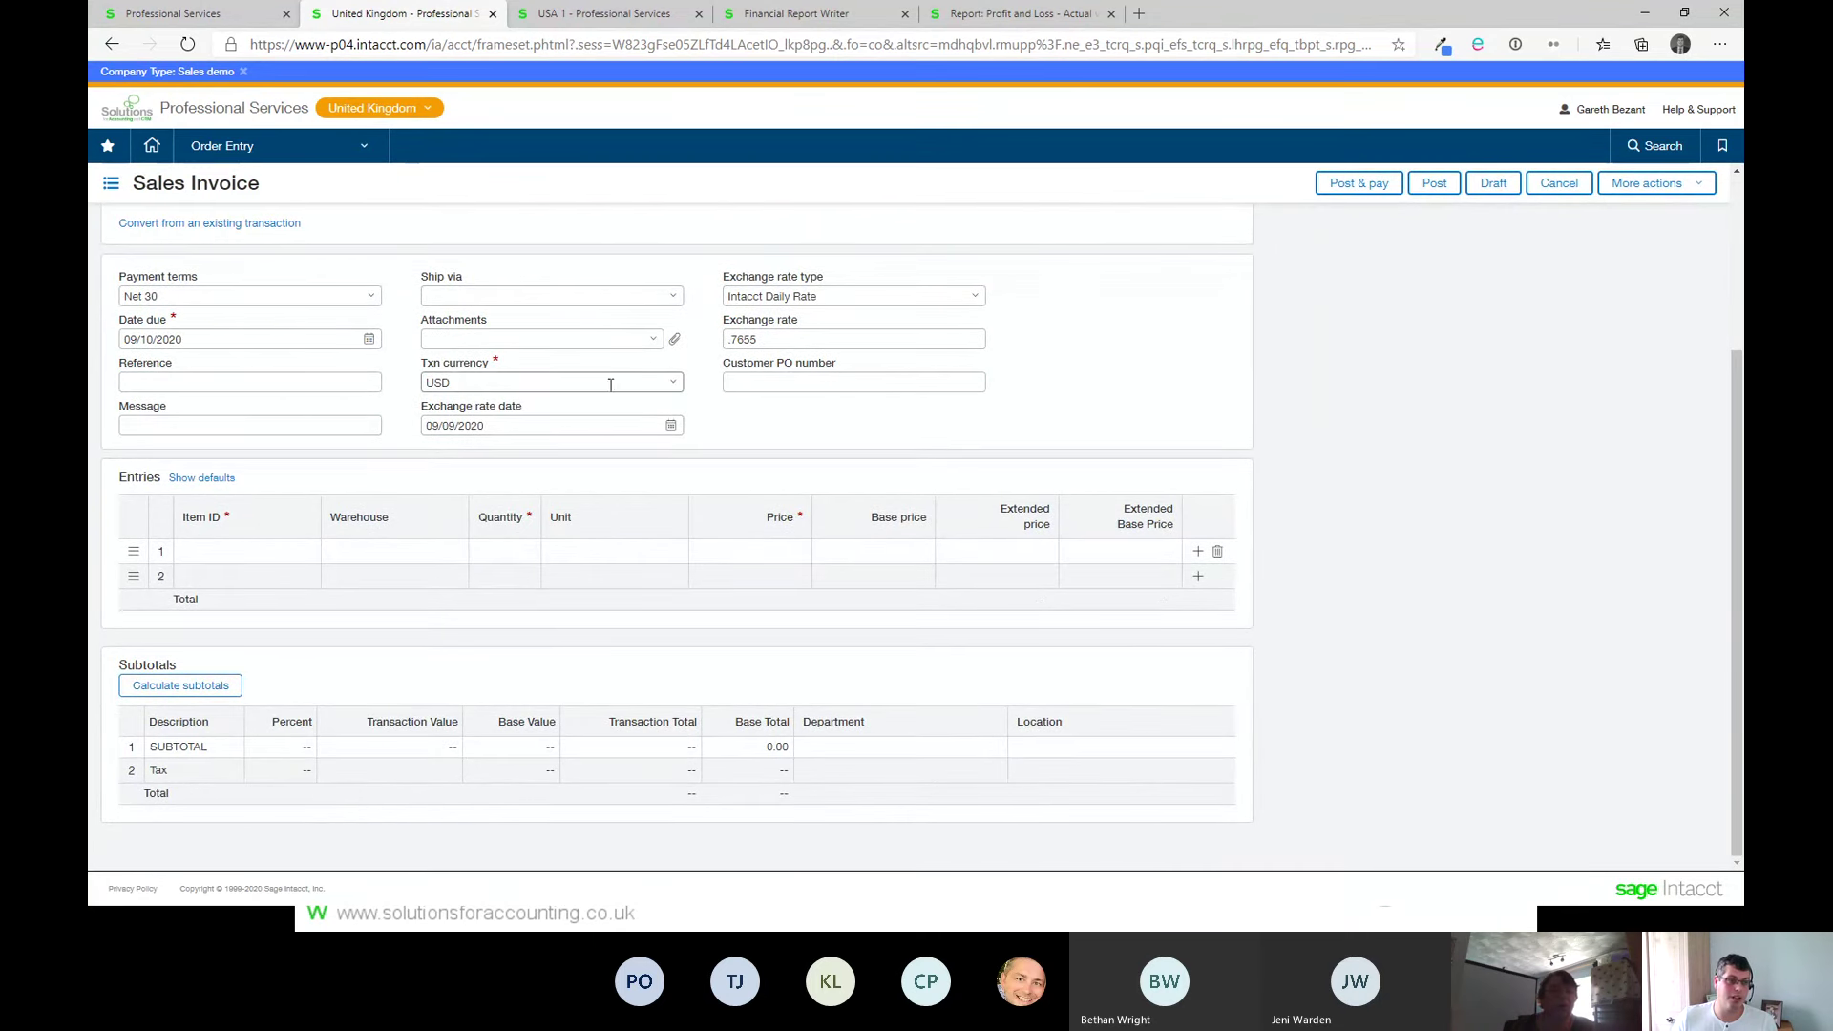
left_click(681, 384)
left_click(869, 475)
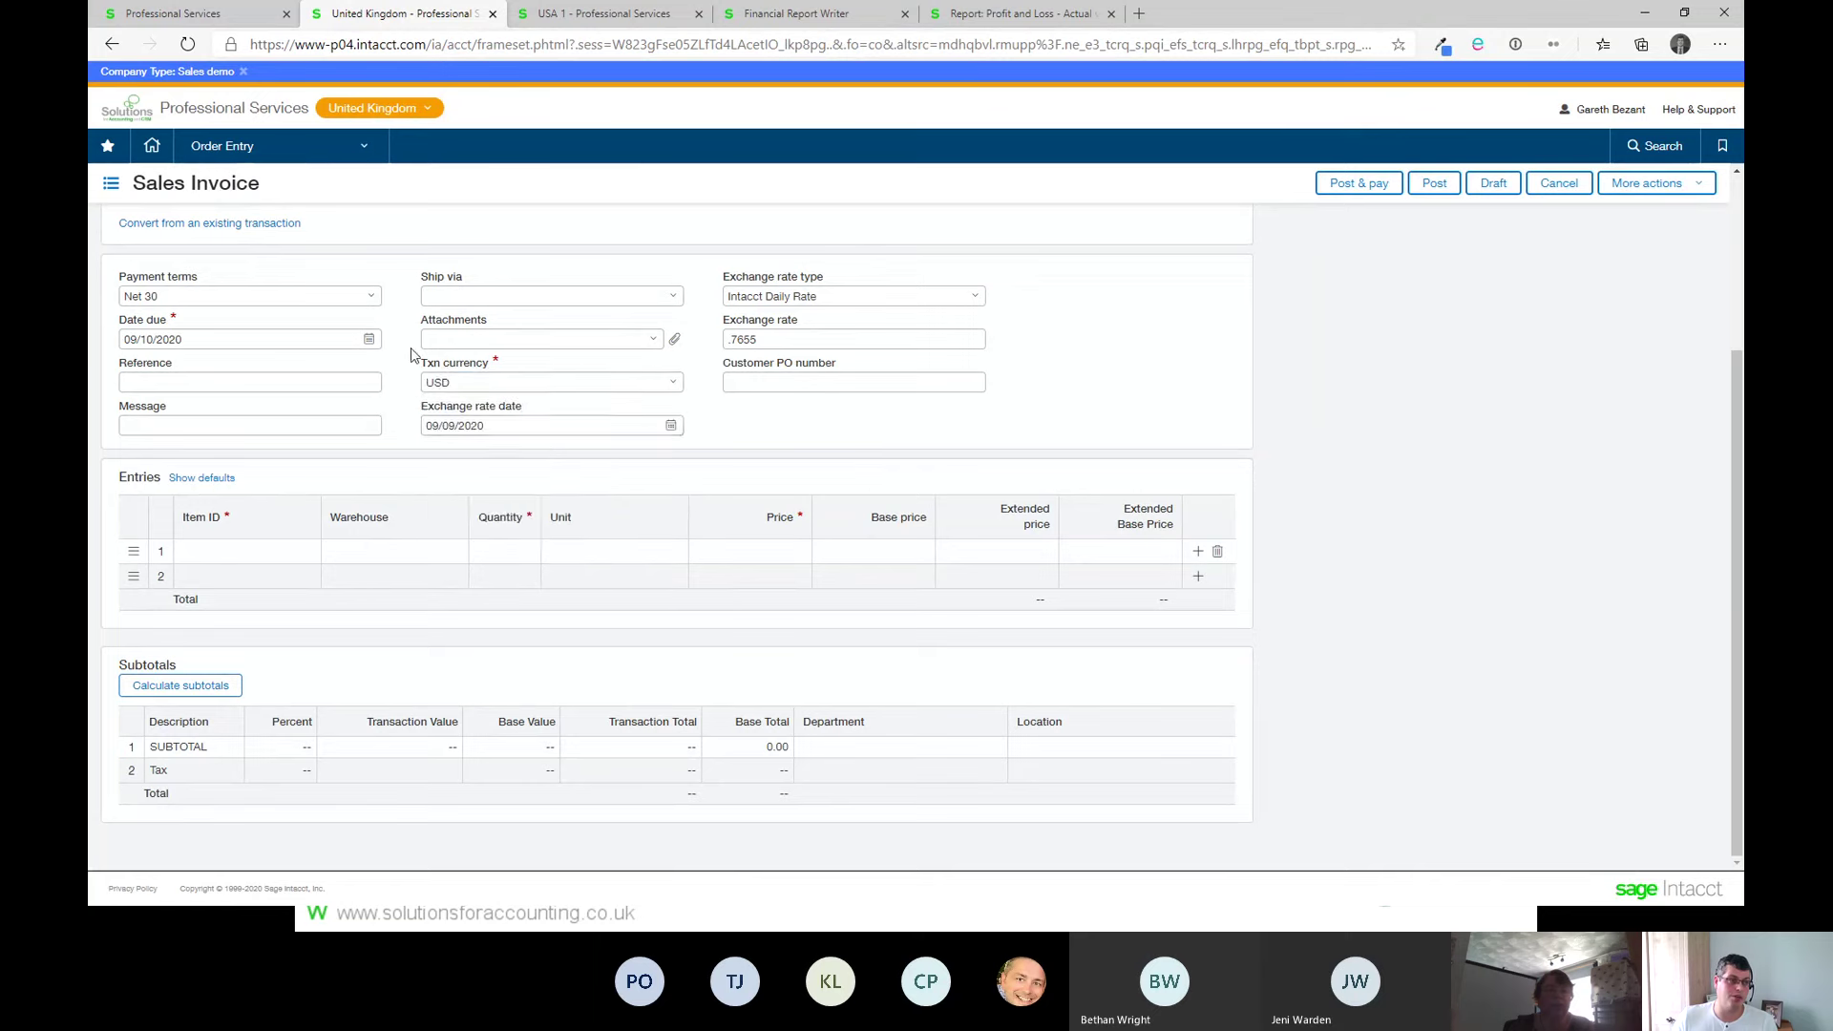
scroll(117, 251, "up", 2)
scroll(116, 251, "up", 1)
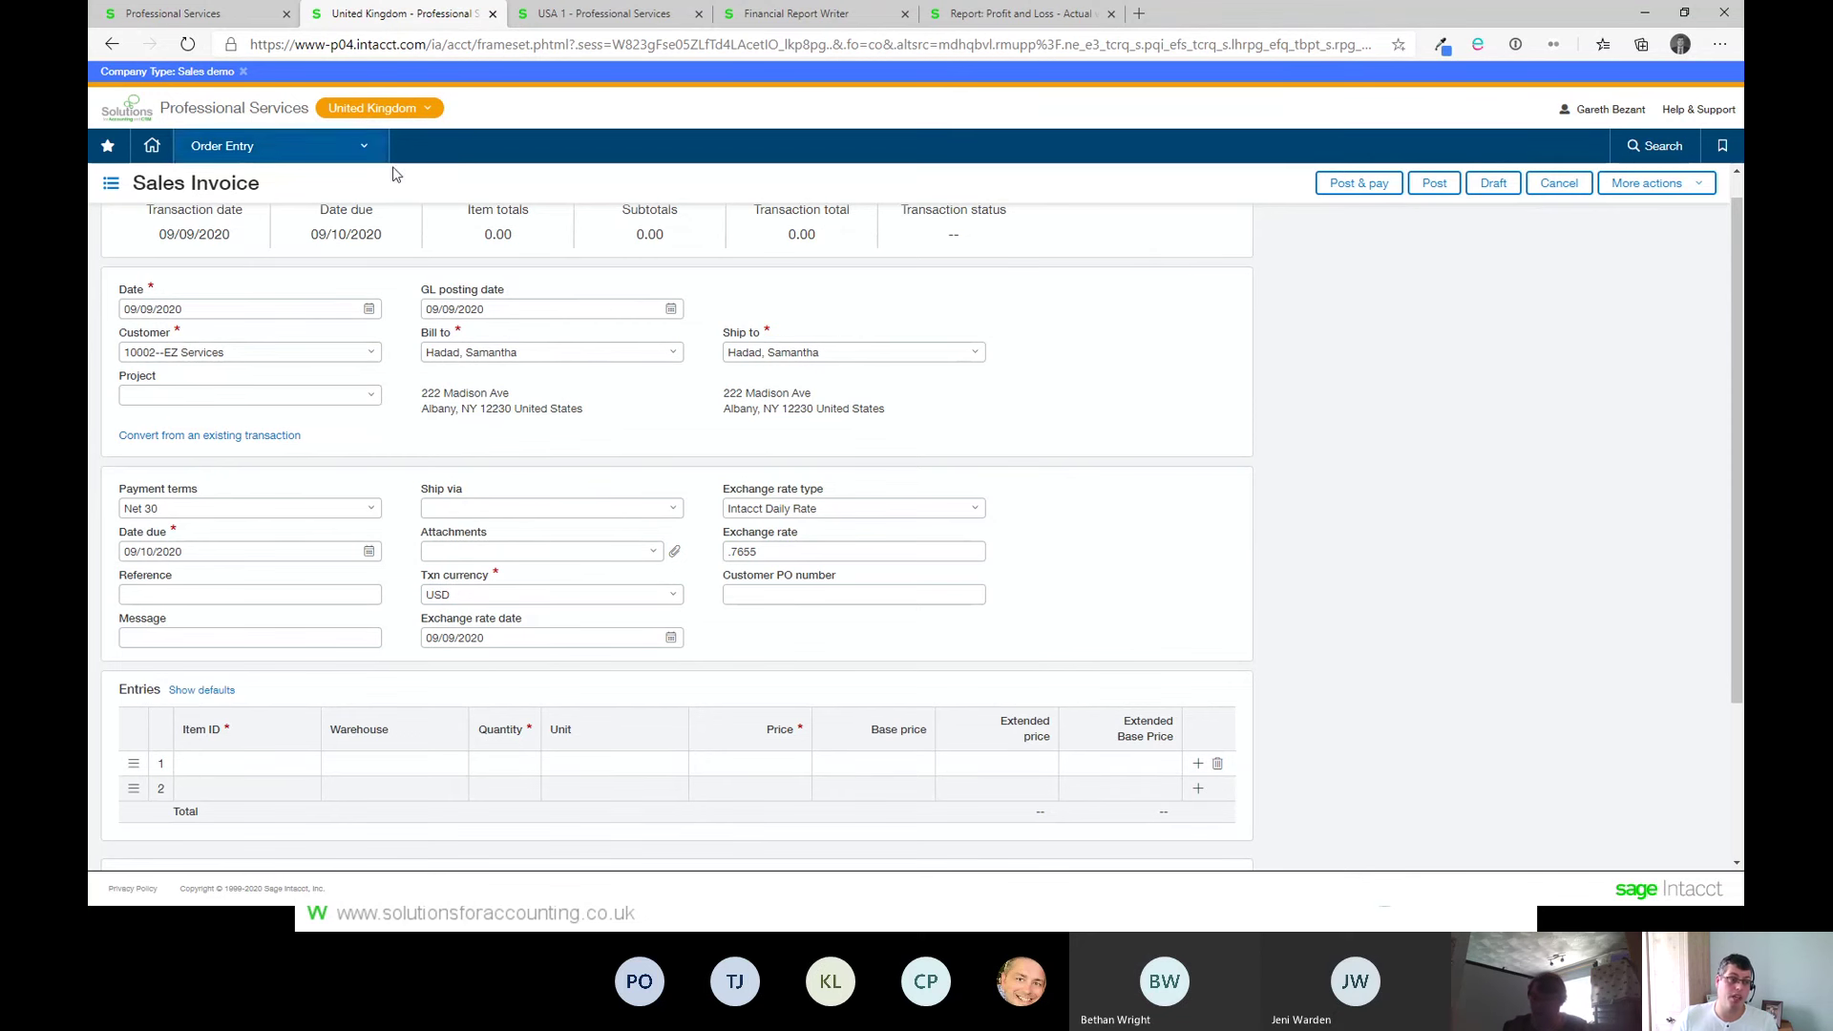
Step: Set the sales invoice date to 01/09/2020 and check the exchange rate applied for that date
double_click(816, 552)
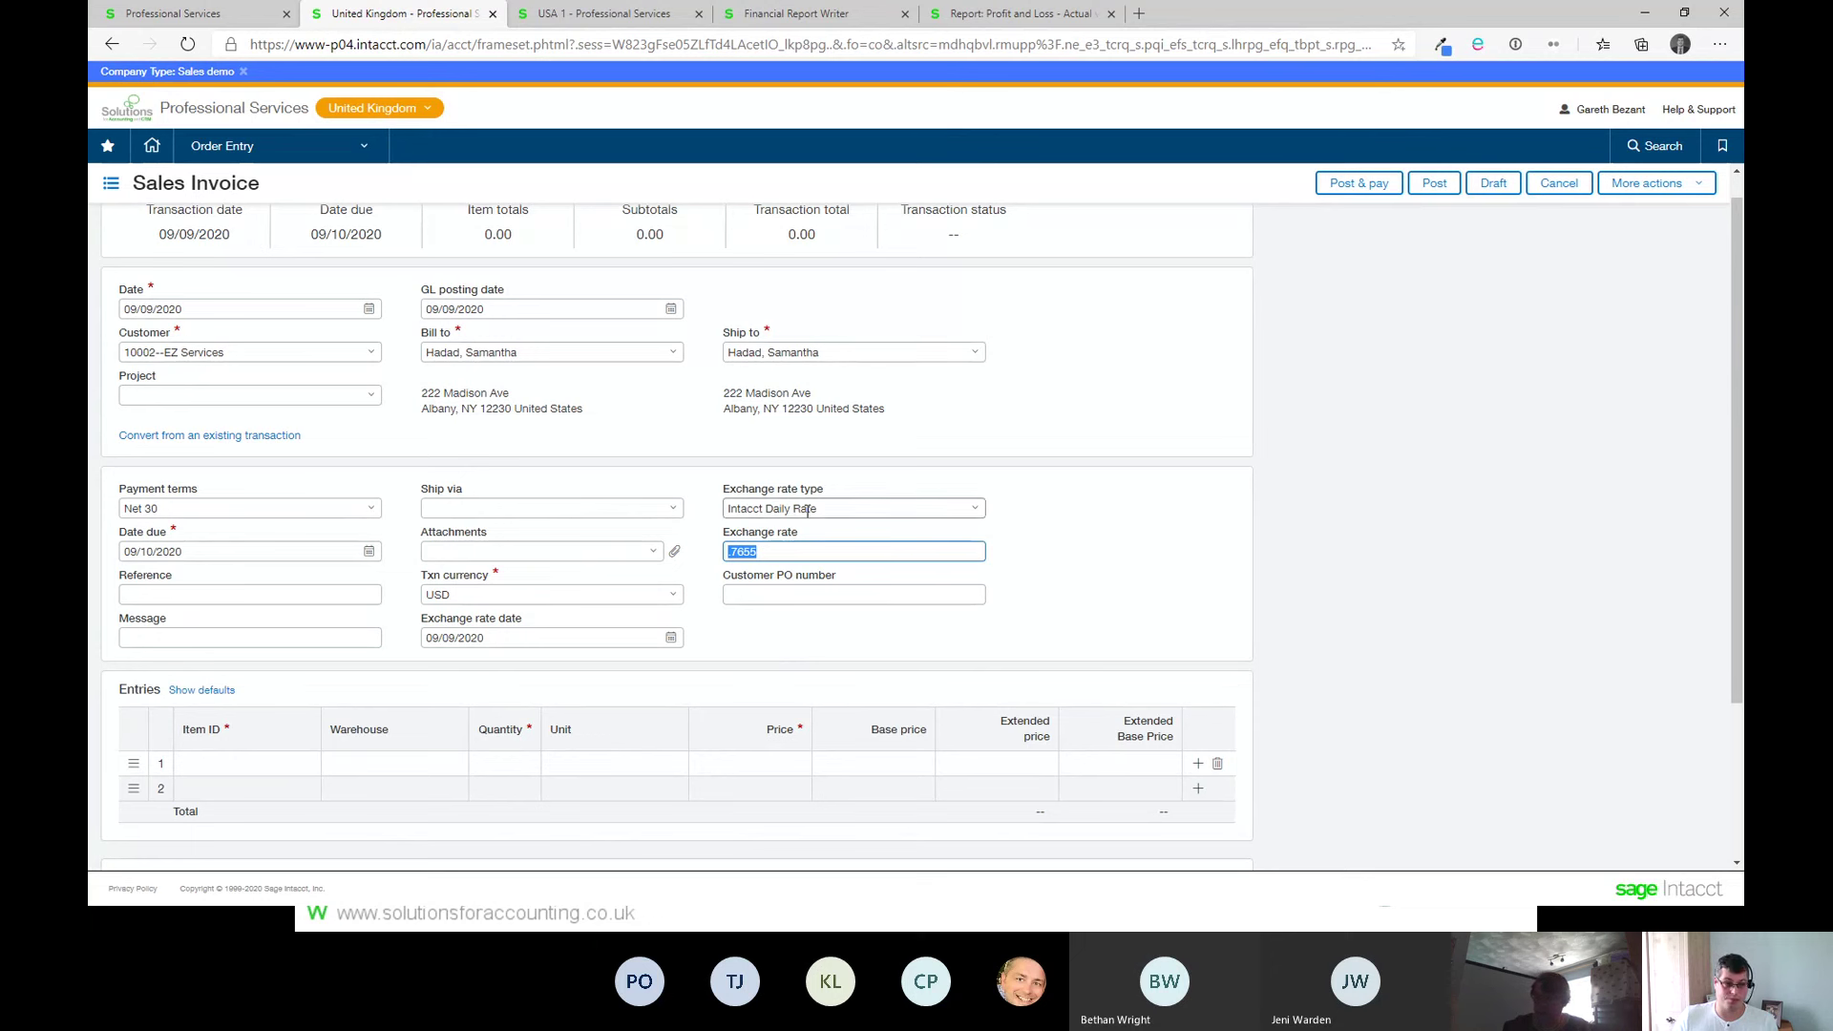
left_click(134, 309)
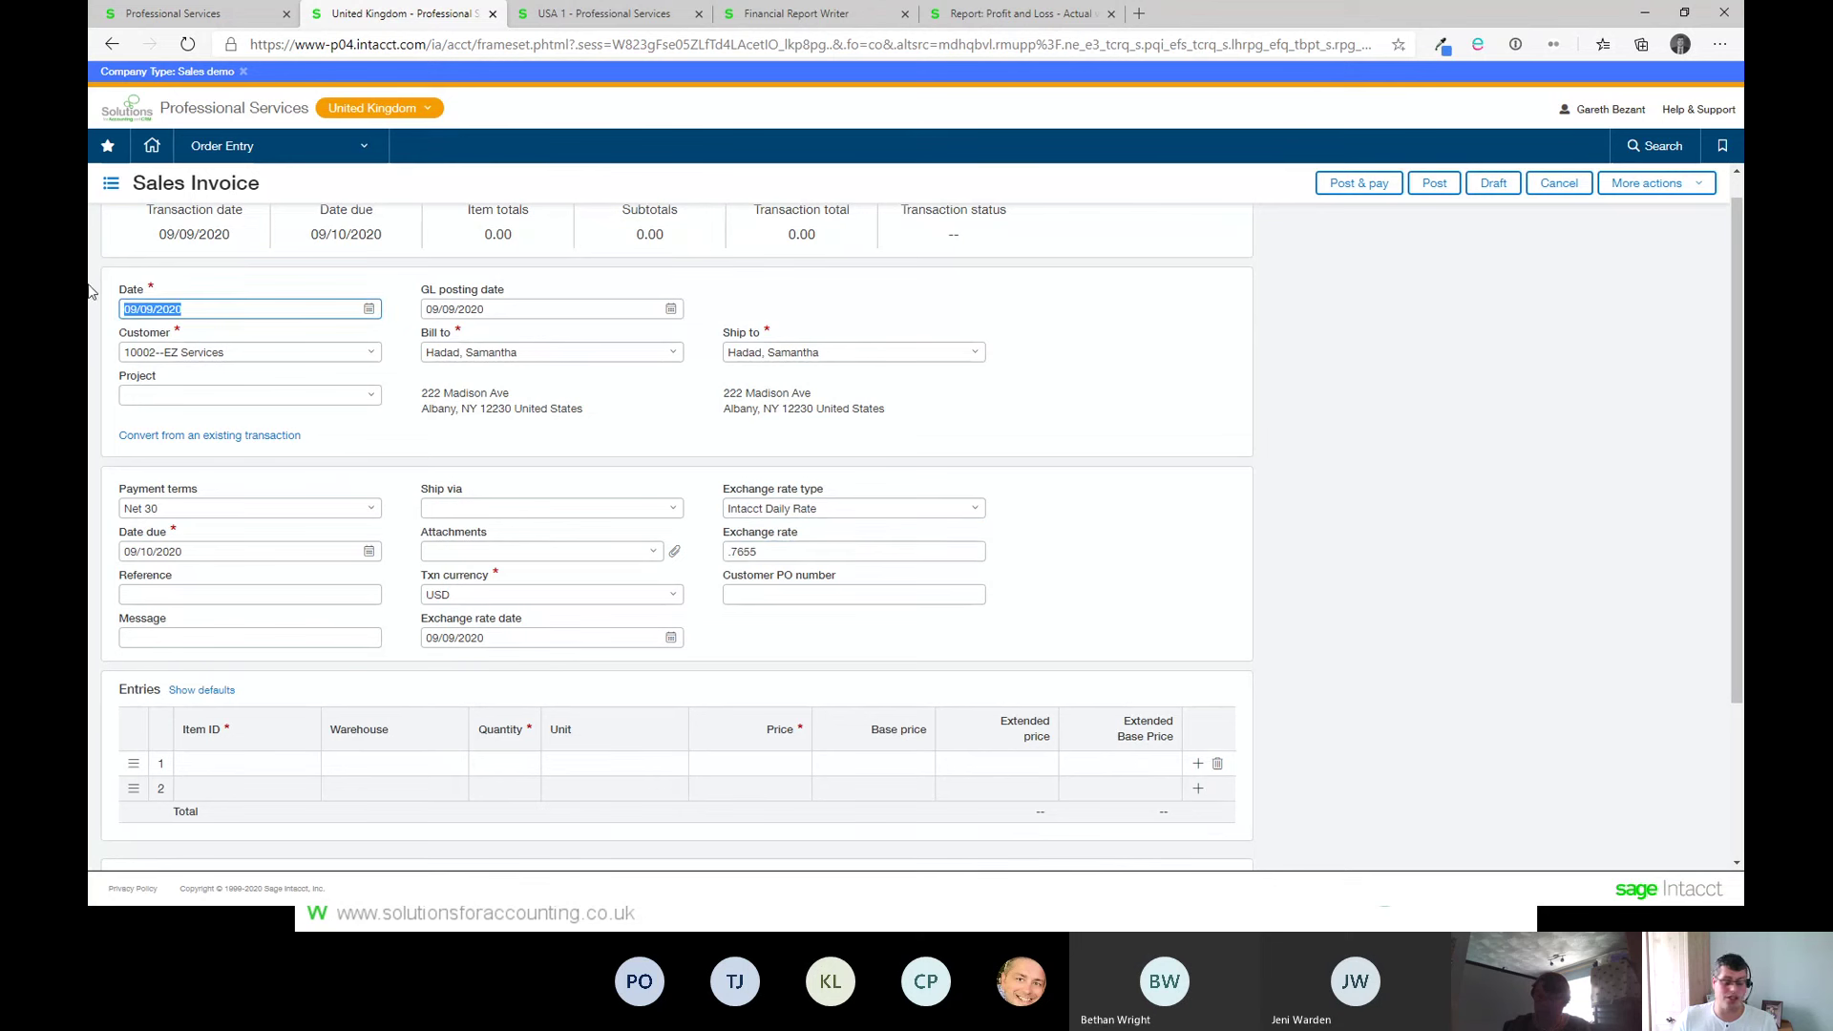
type("01/09/2020")
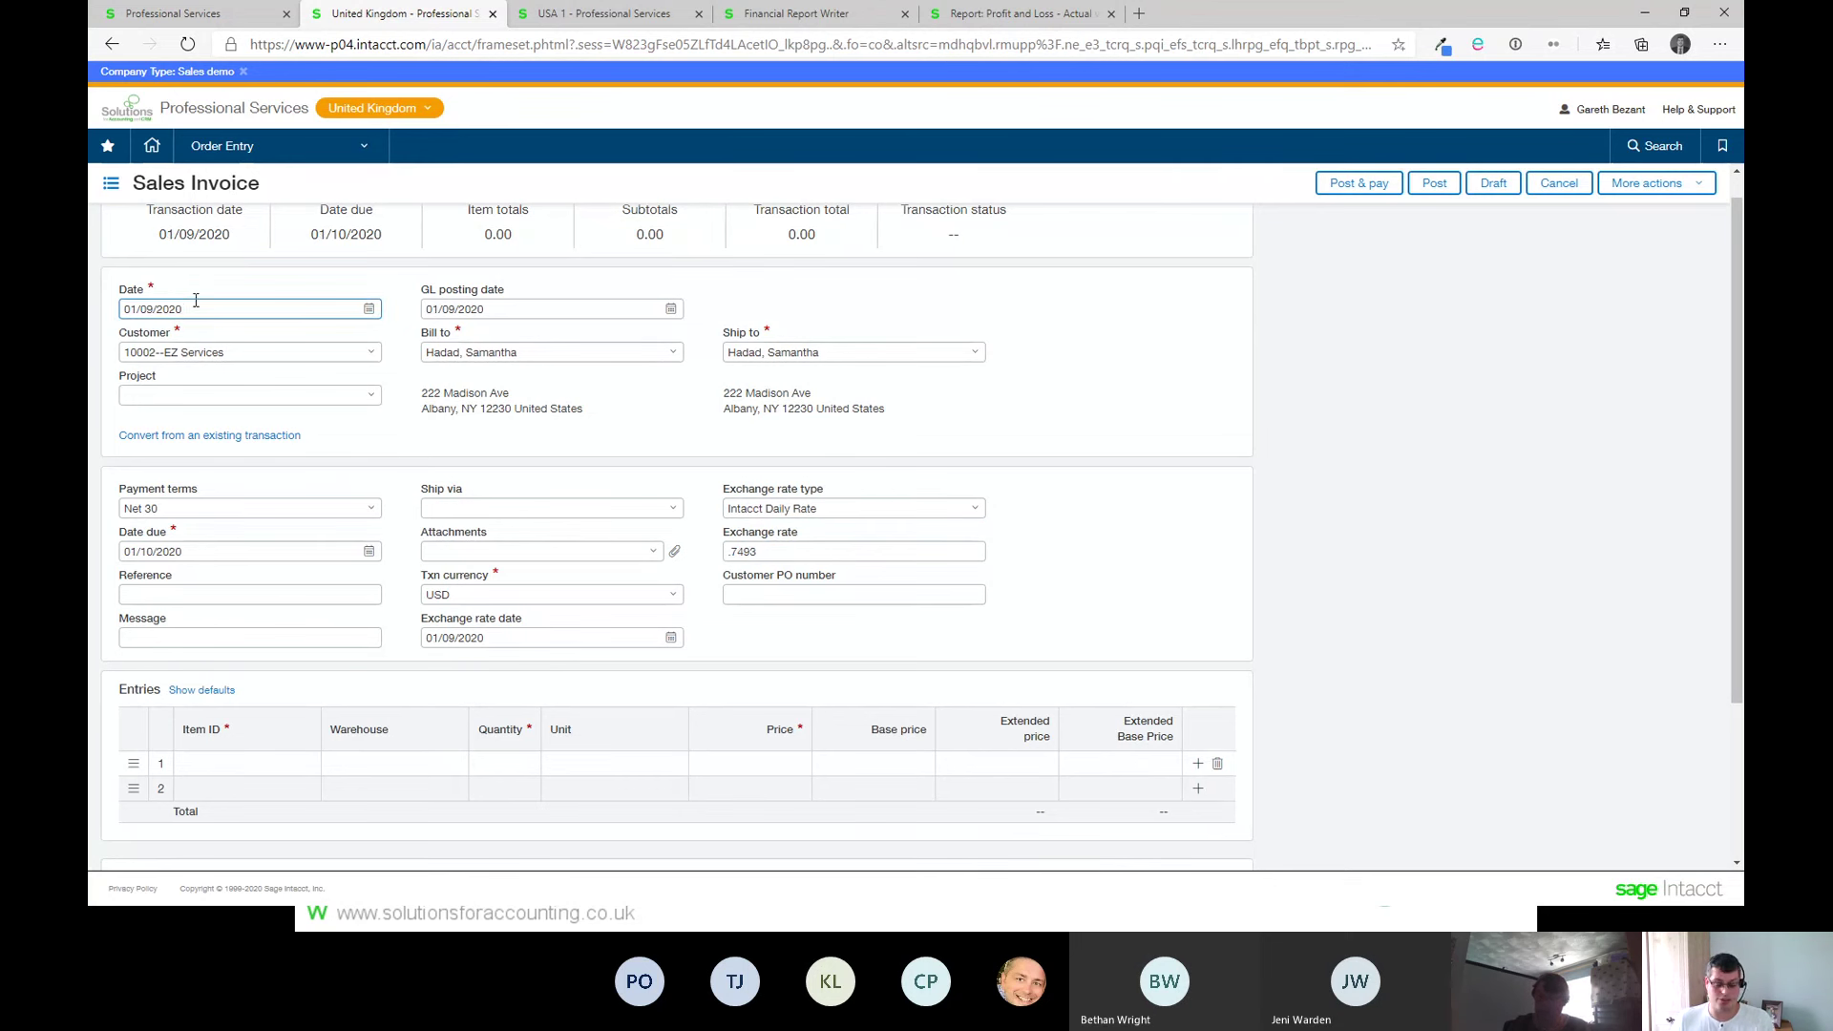
key("Tab")
key("Tab")
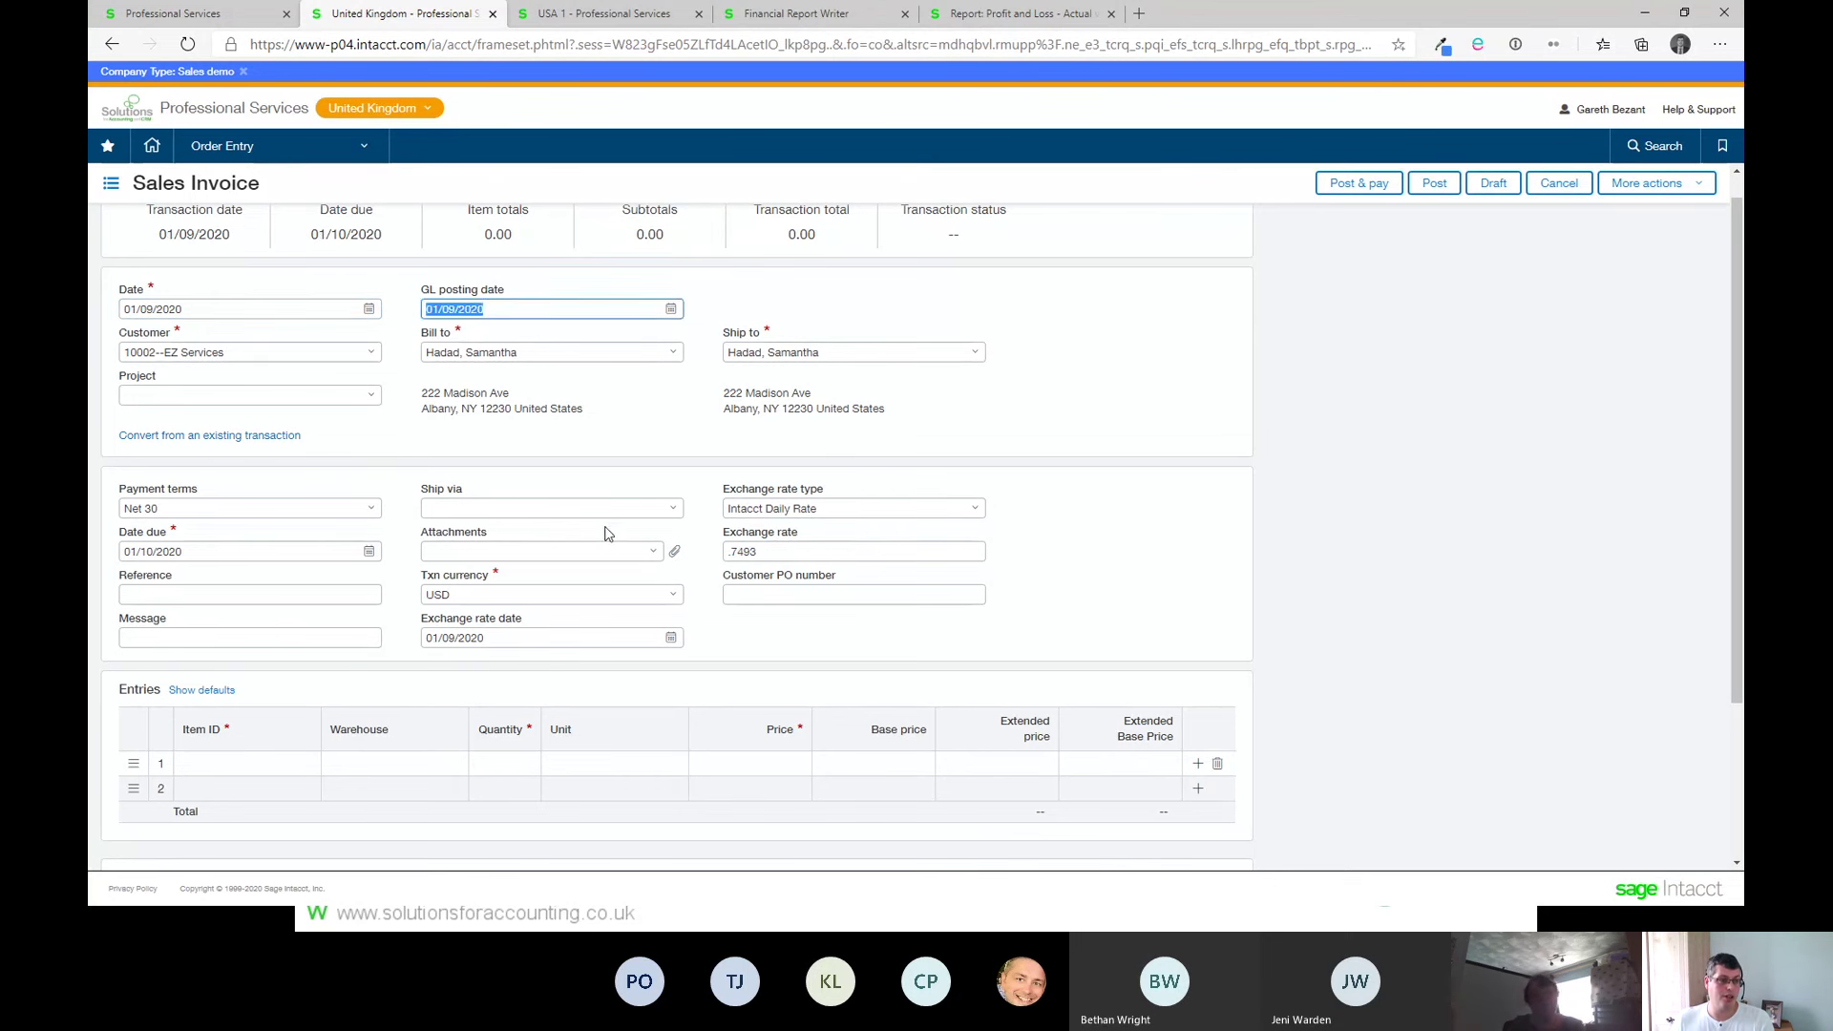
key("Tab")
key("Tab")
key("Tab")
key("Tab")
left_click(807, 546)
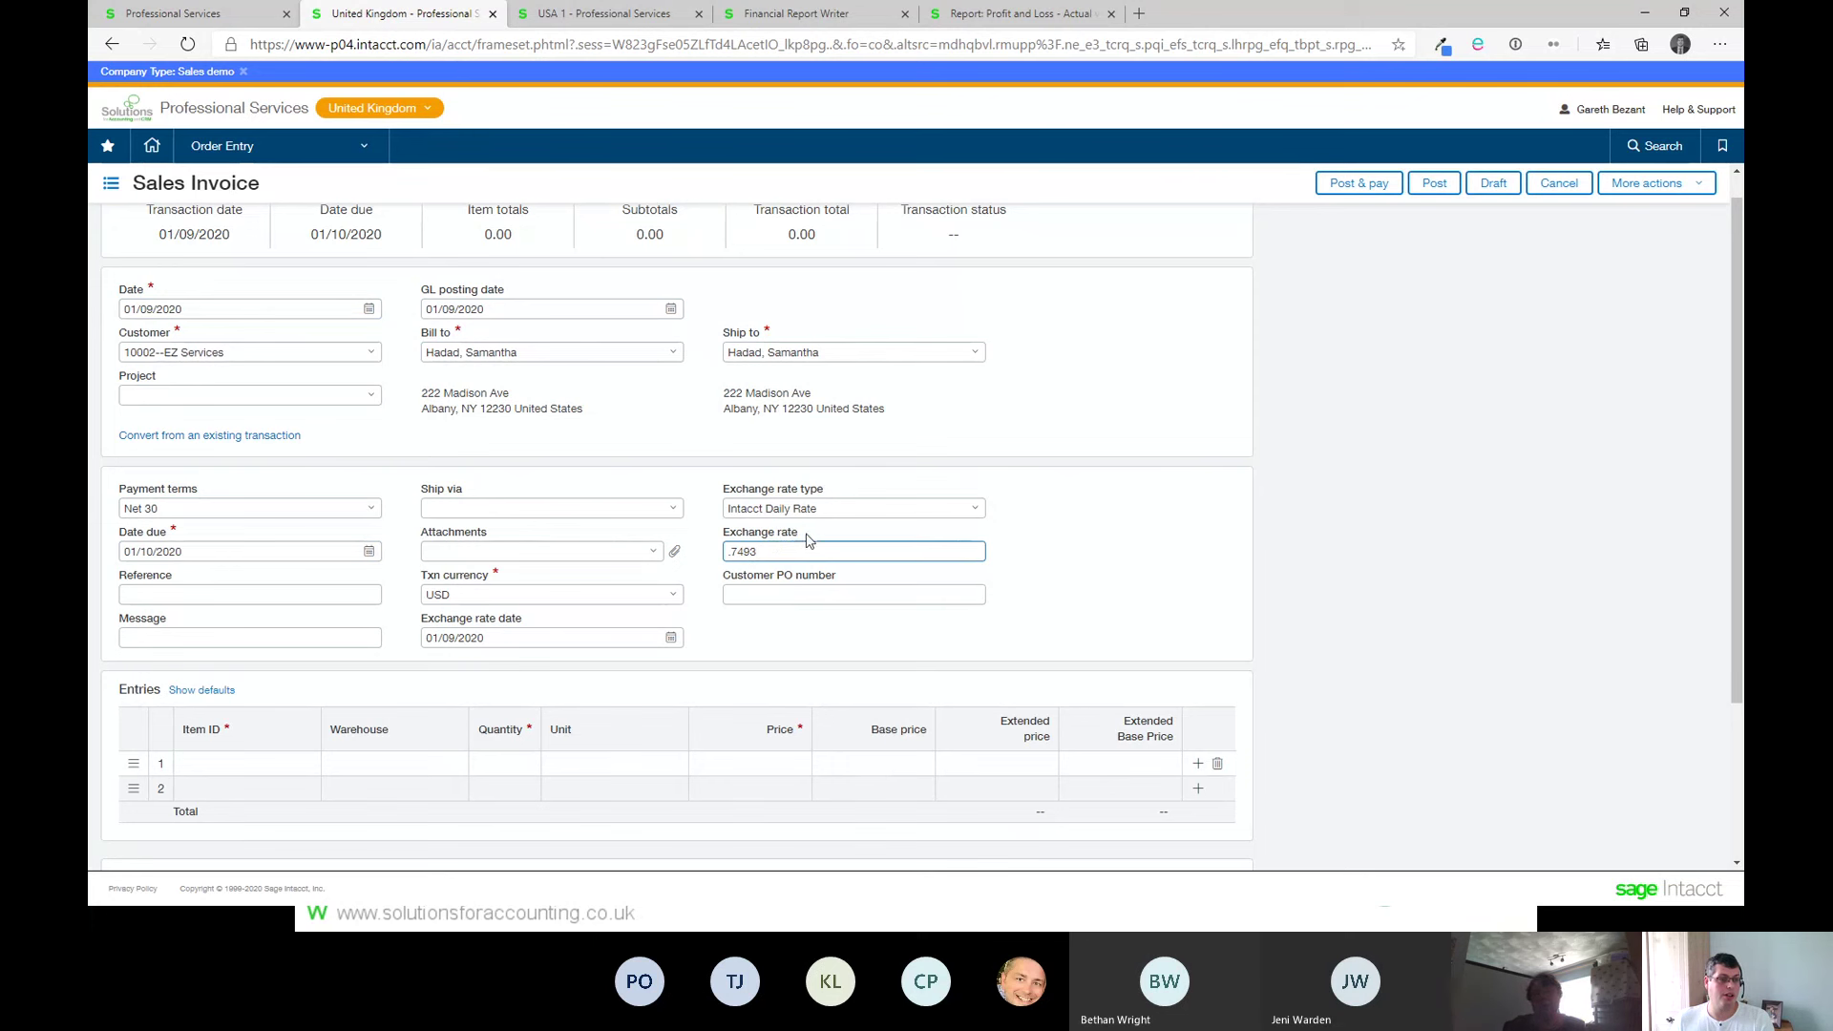
key("shift+Tab")
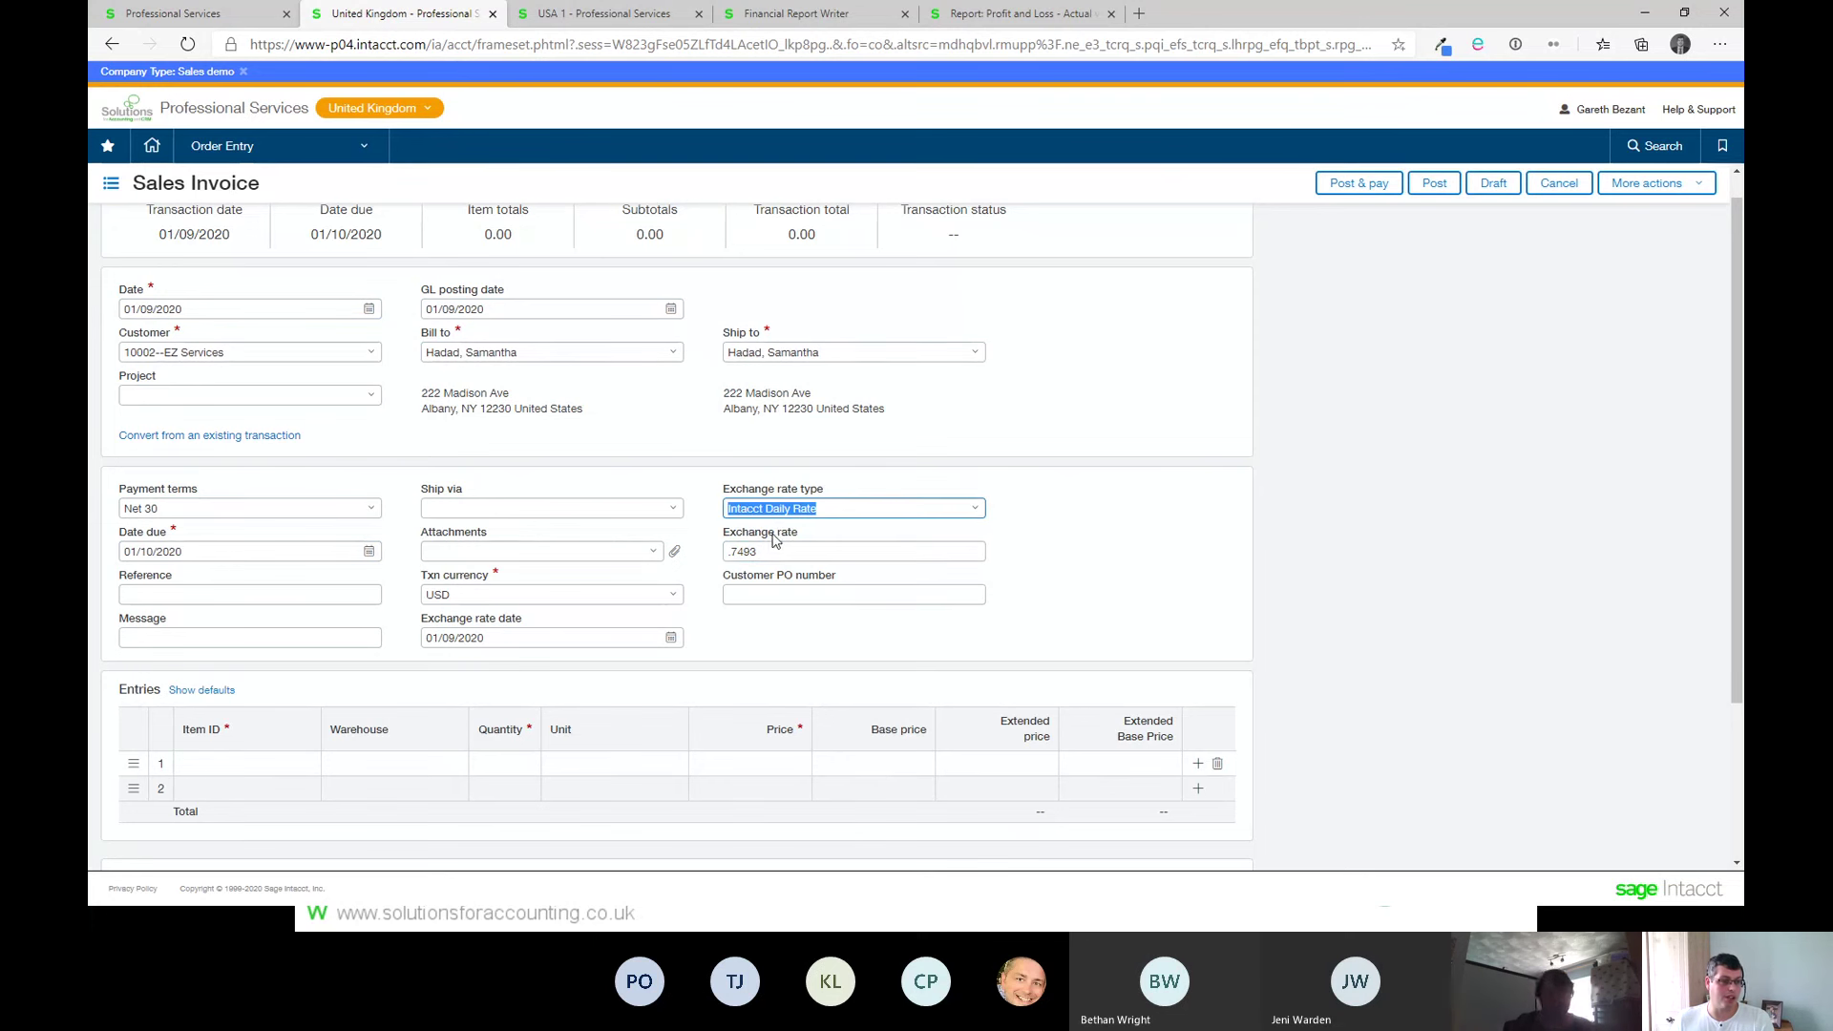
Step: Switch the invoice's transaction currency to CAD to compare the exchange rate, and return it to USD
left_click(497, 592)
left_click(672, 596)
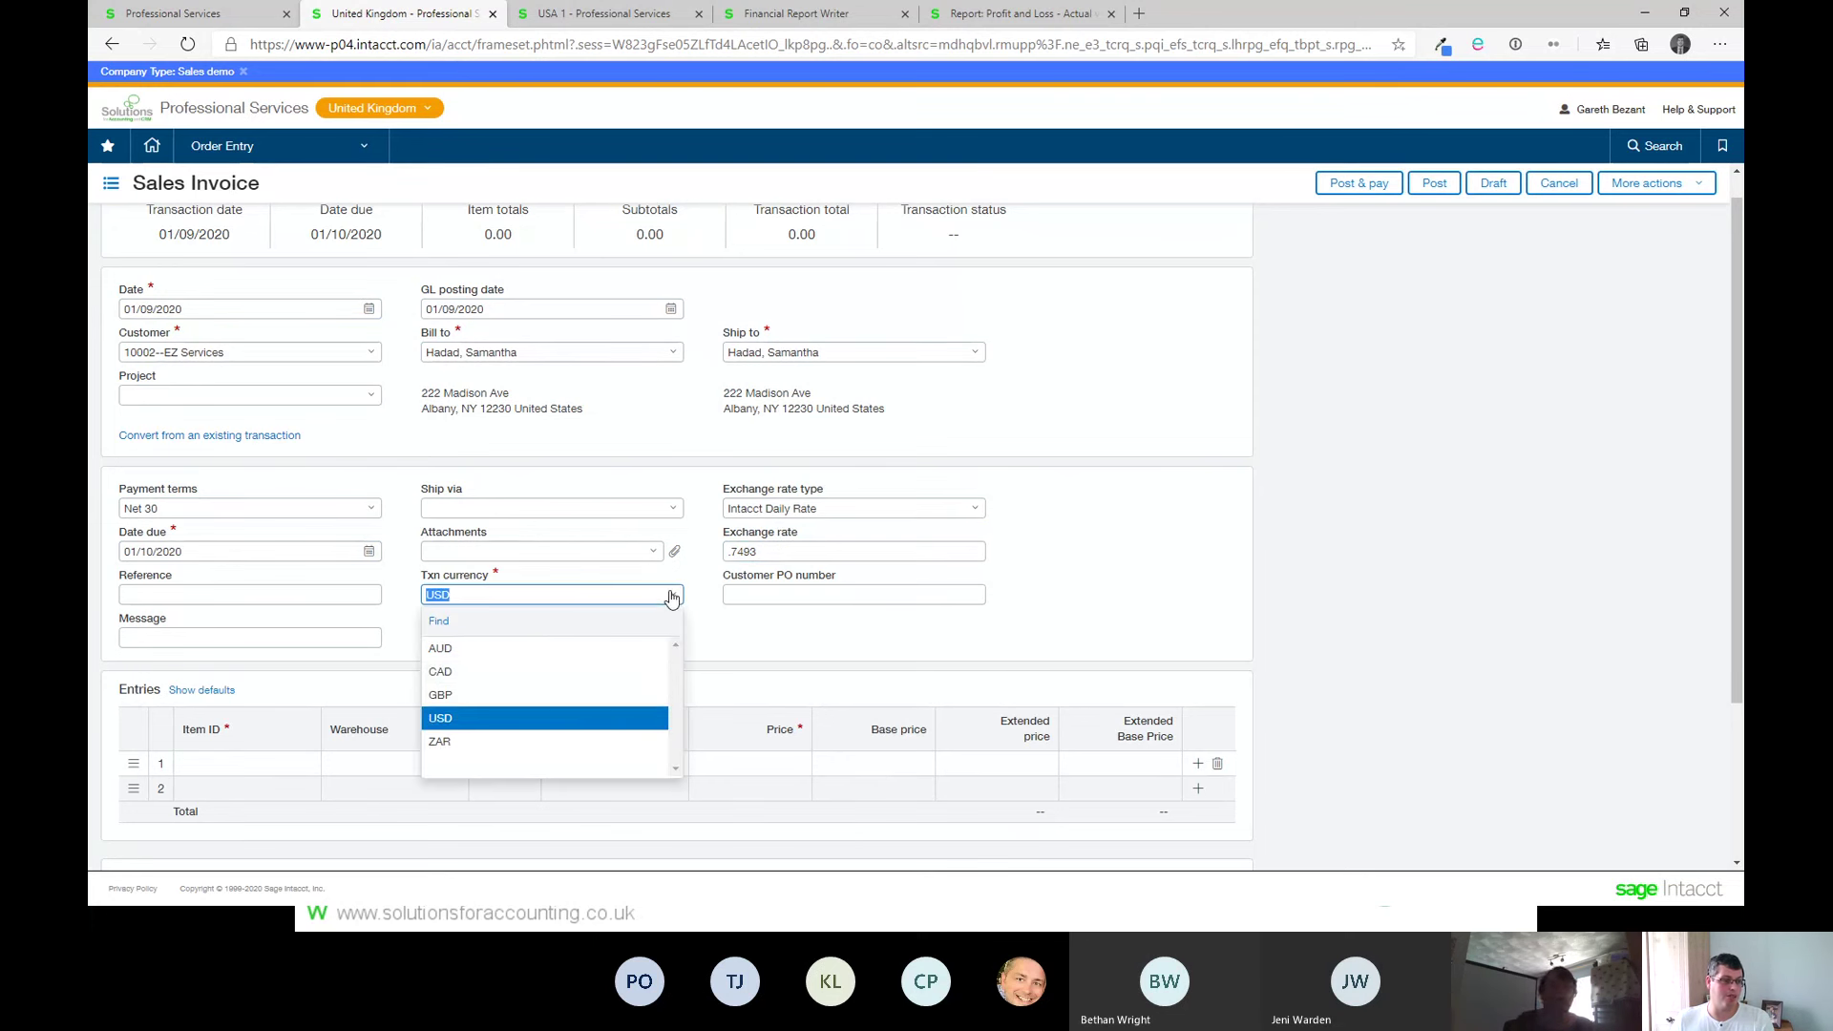
left_click(512, 671)
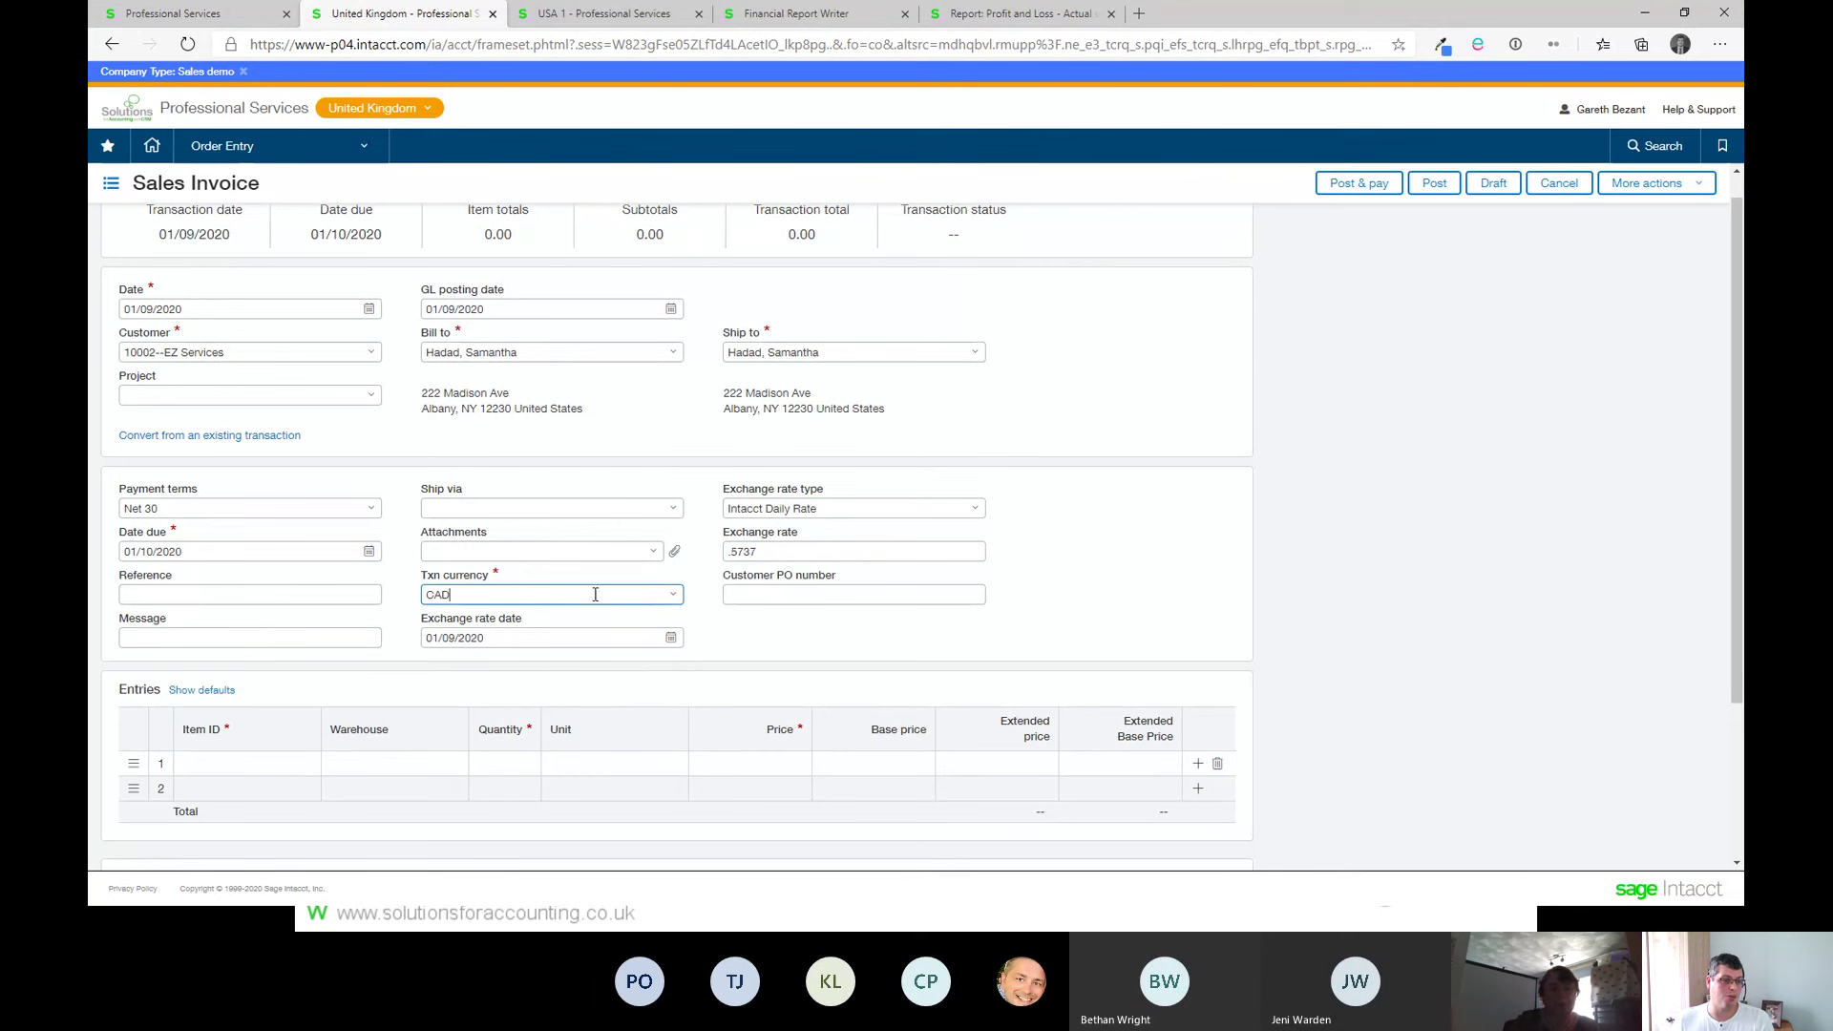
left_click(739, 551)
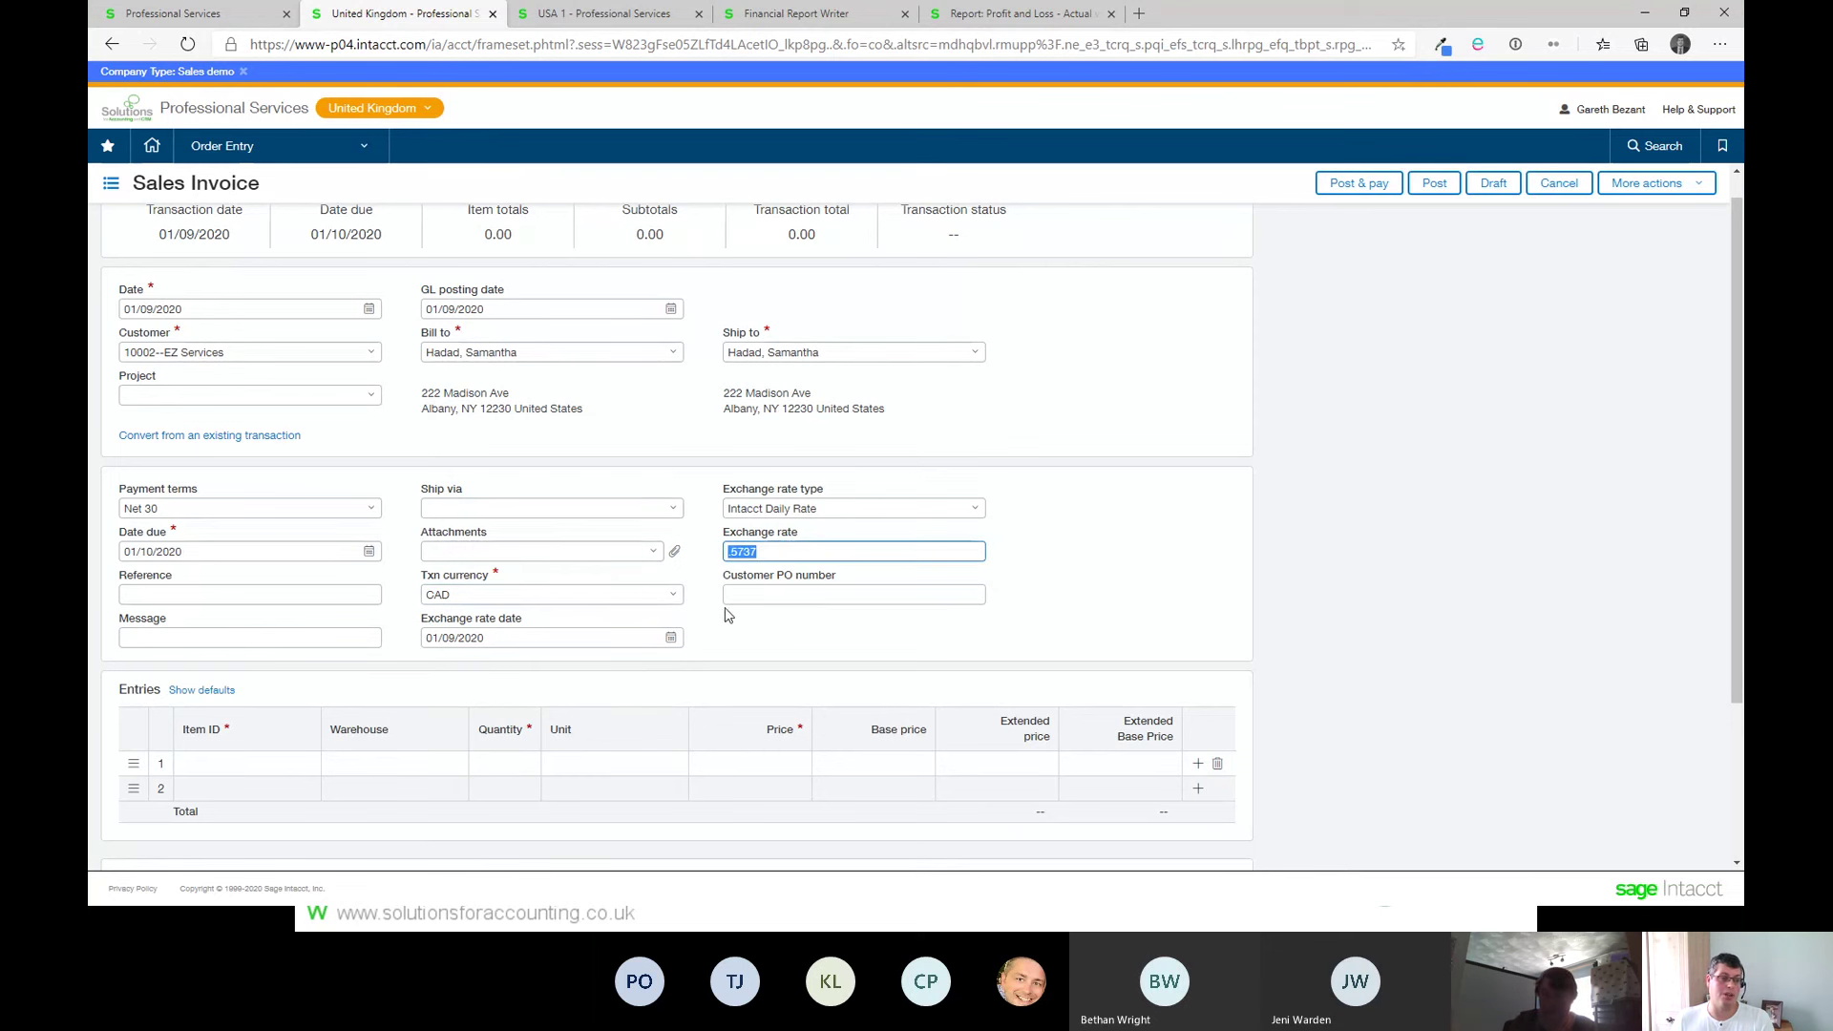
left_click(674, 595)
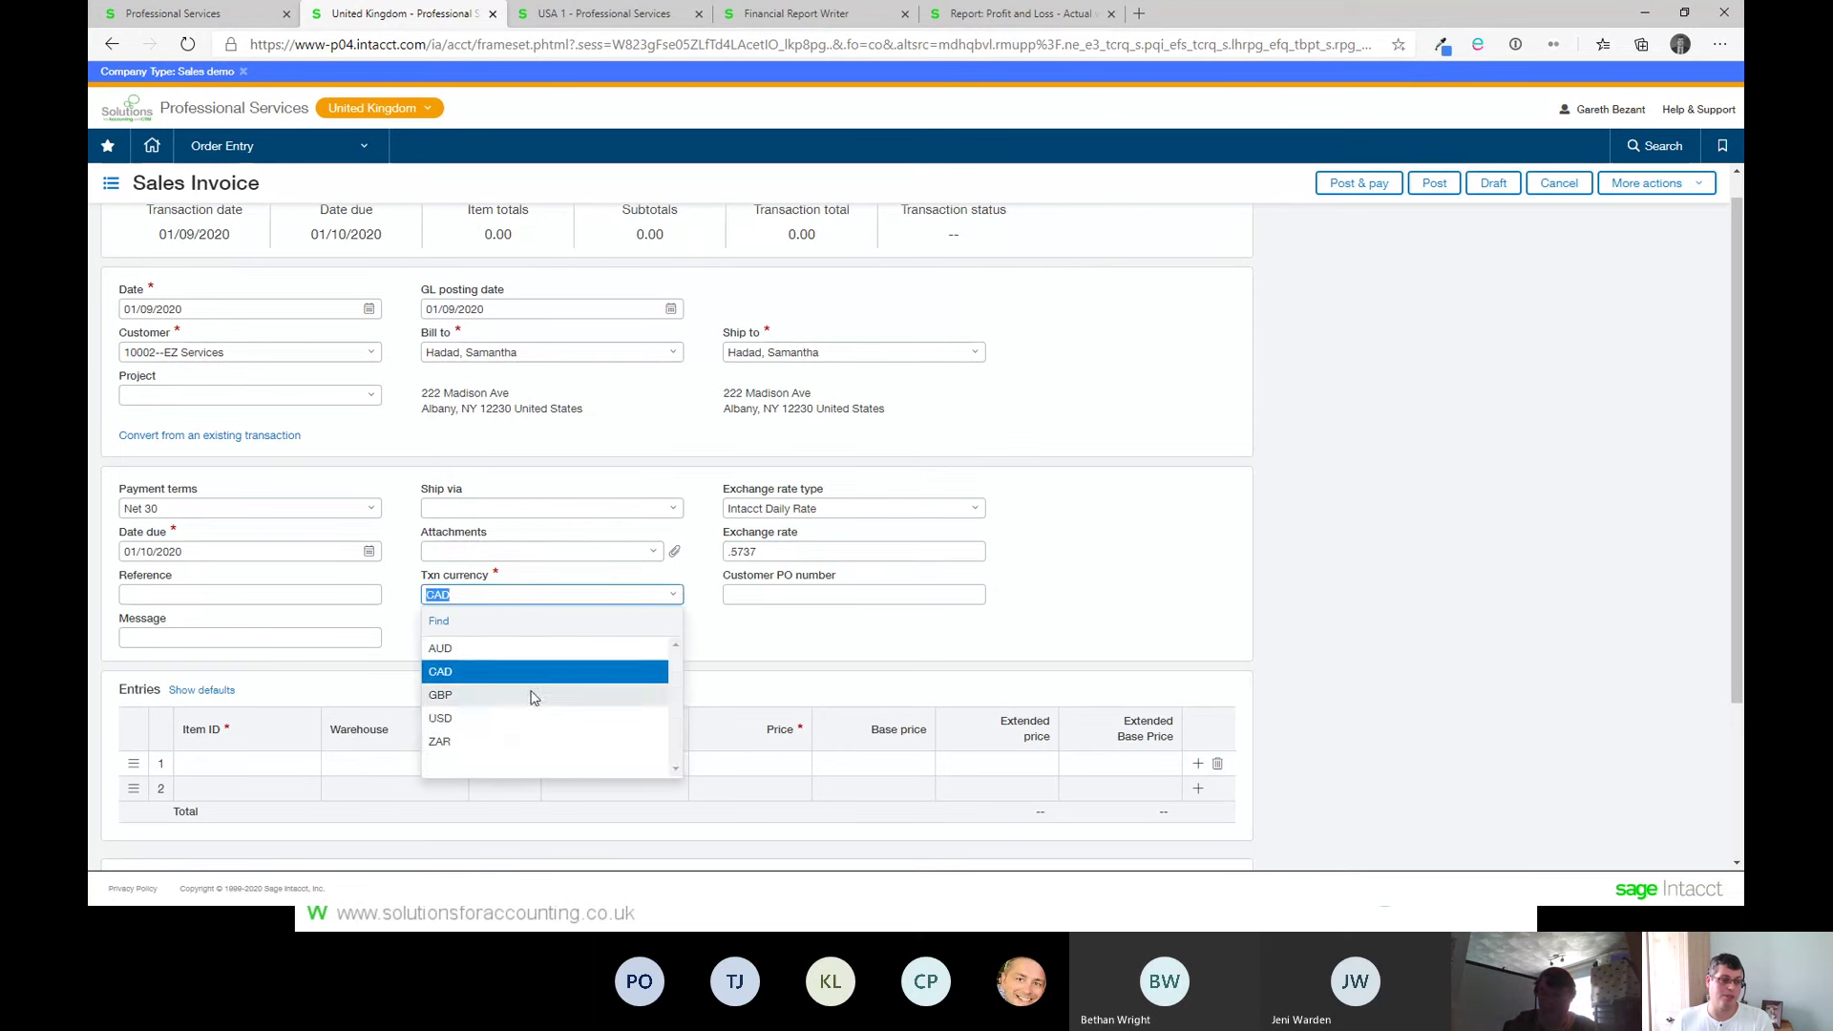
left_click(516, 718)
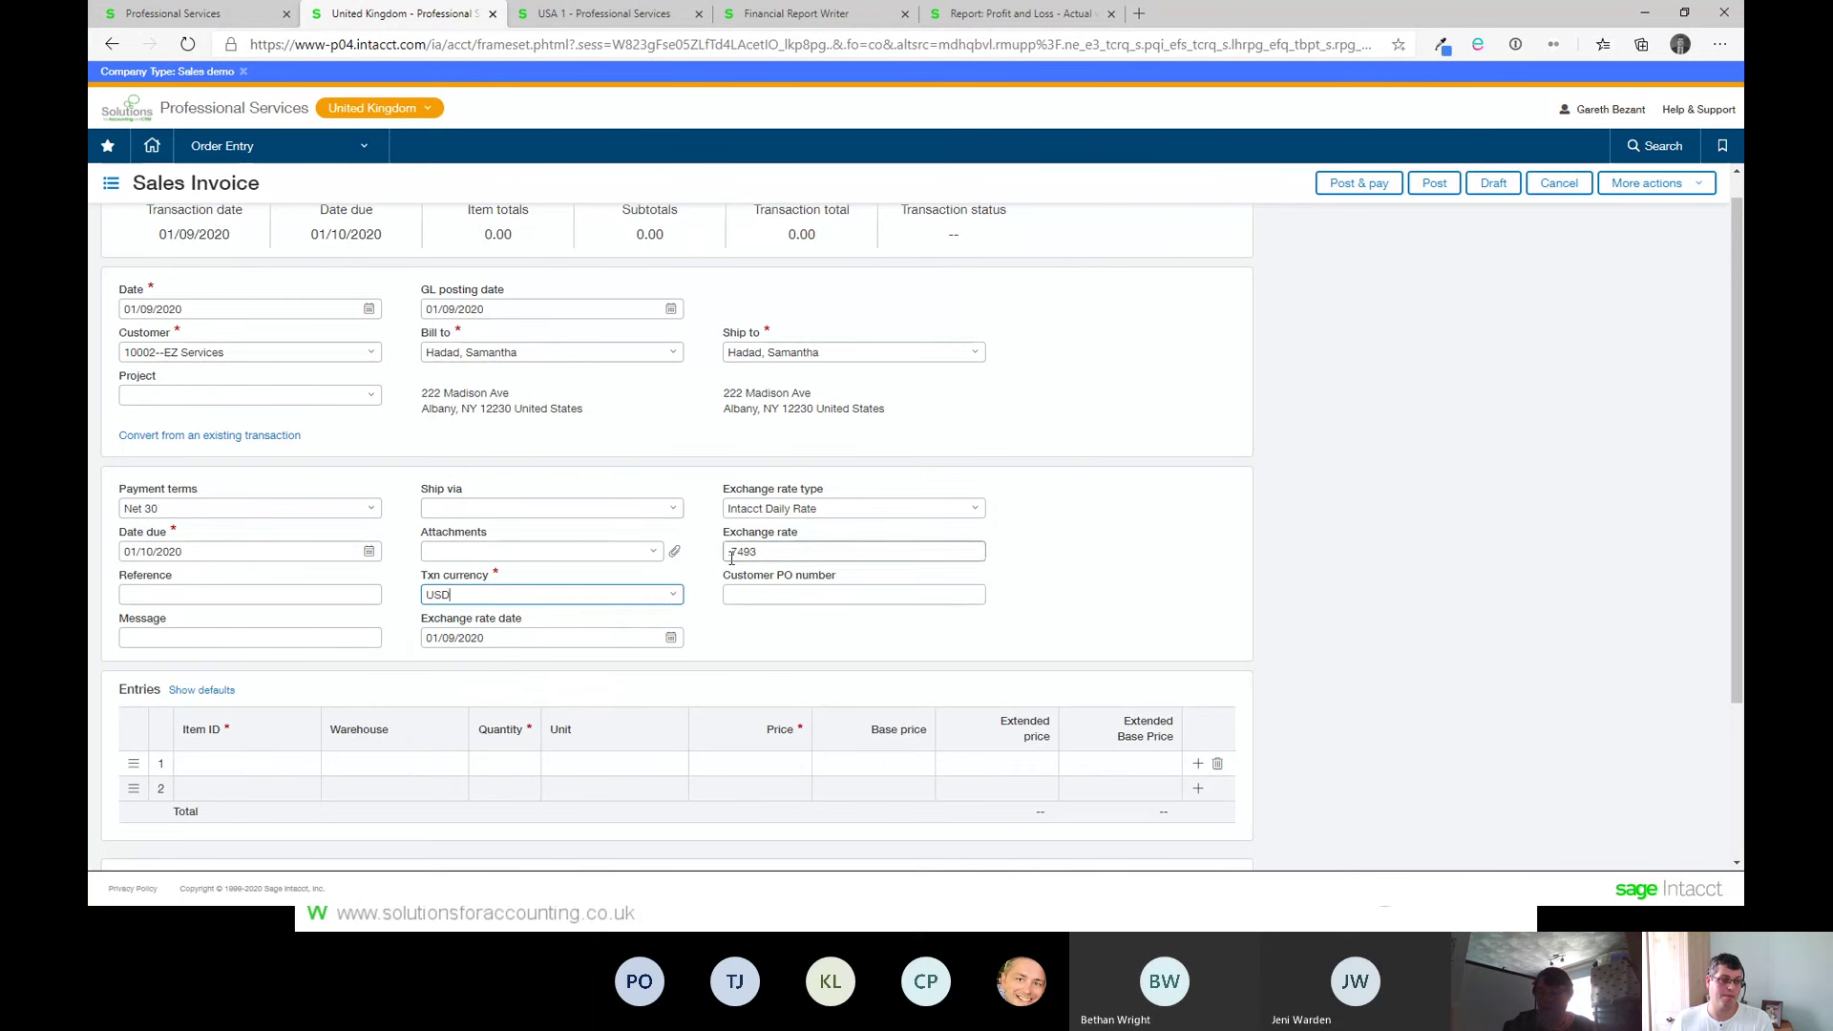
Step: Examine the invoice's exchange rate date, first entry line fields and exchange rate value
left_click(554, 632)
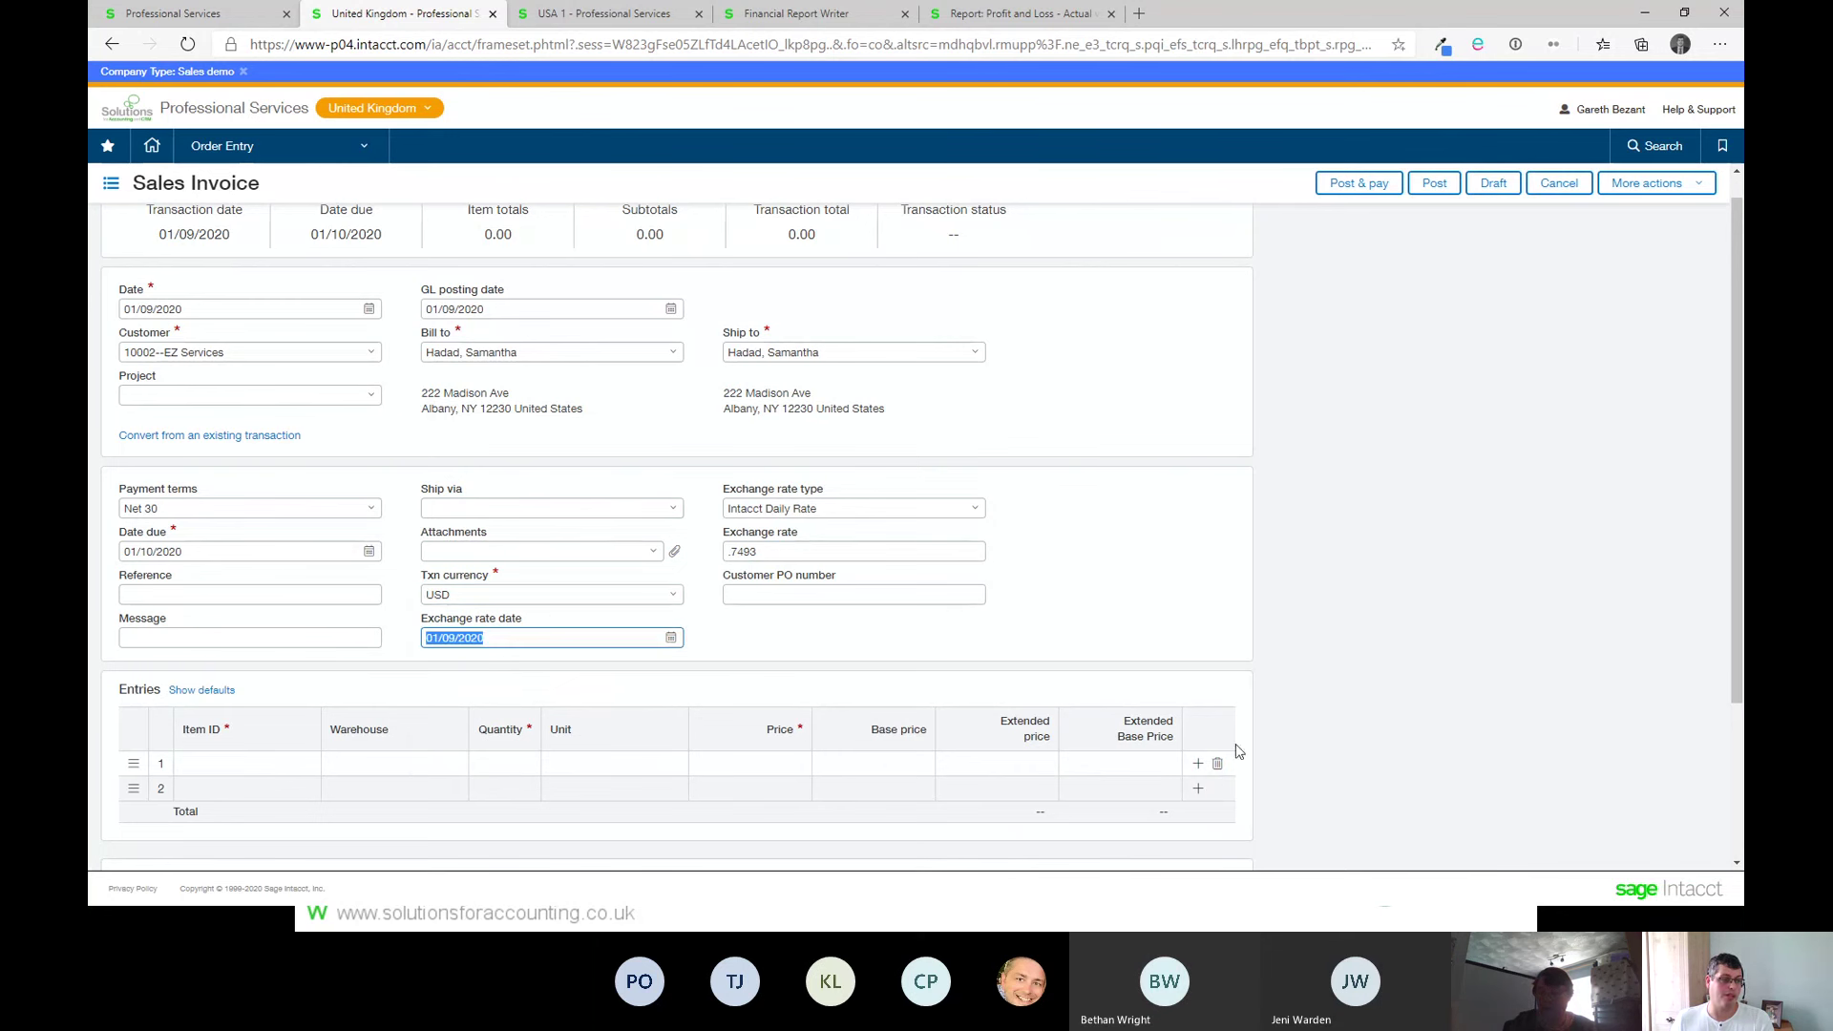
left_click(247, 765)
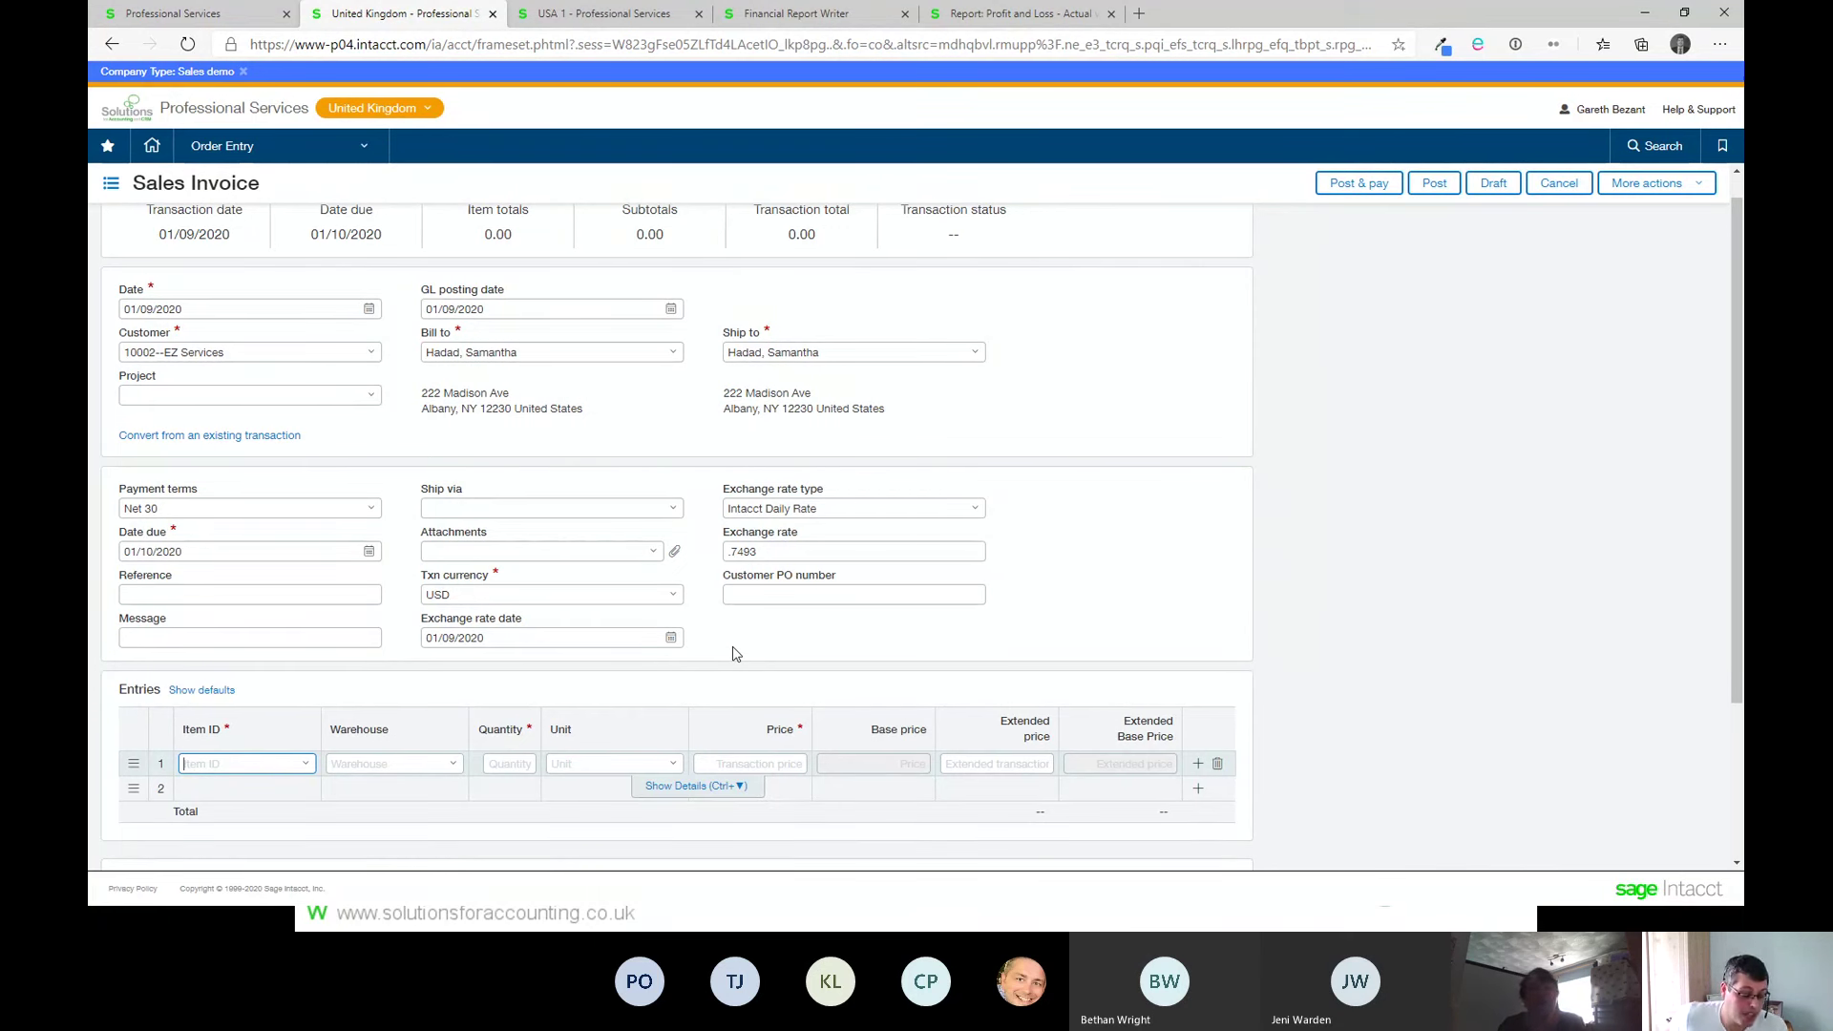
left_click(778, 546)
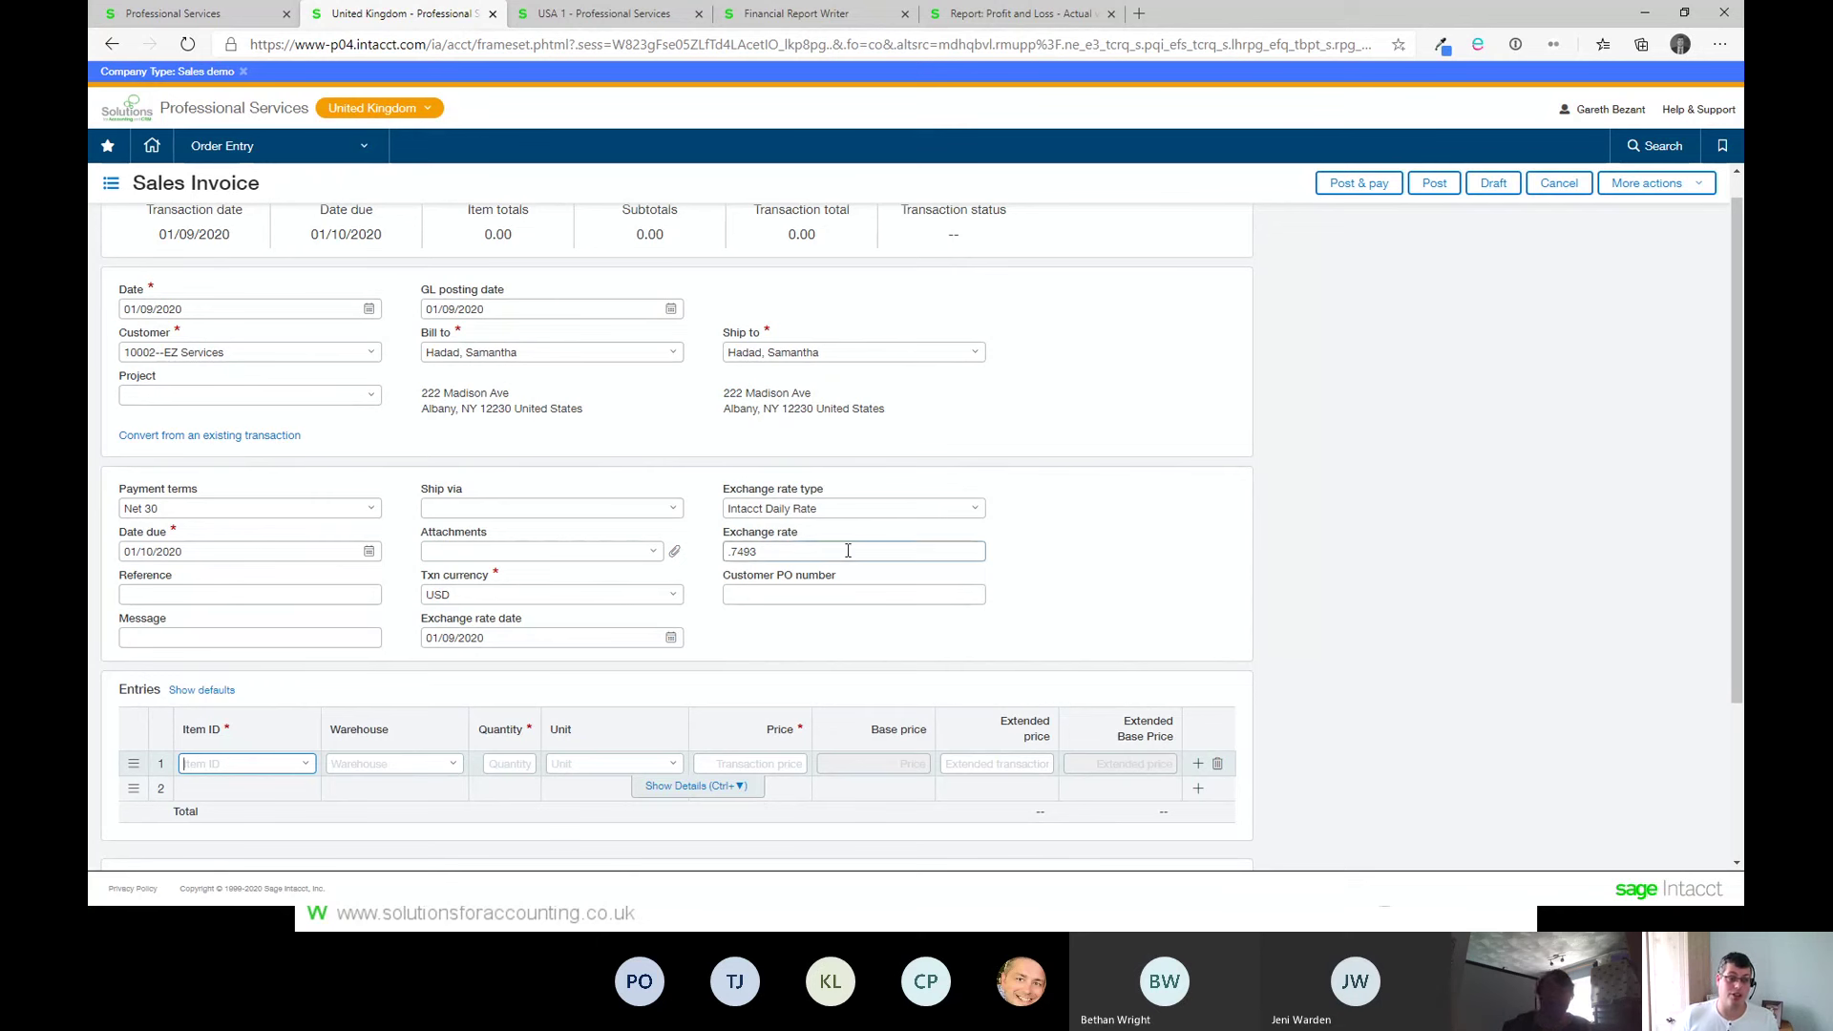
left_click_drag(778, 546, 725, 551)
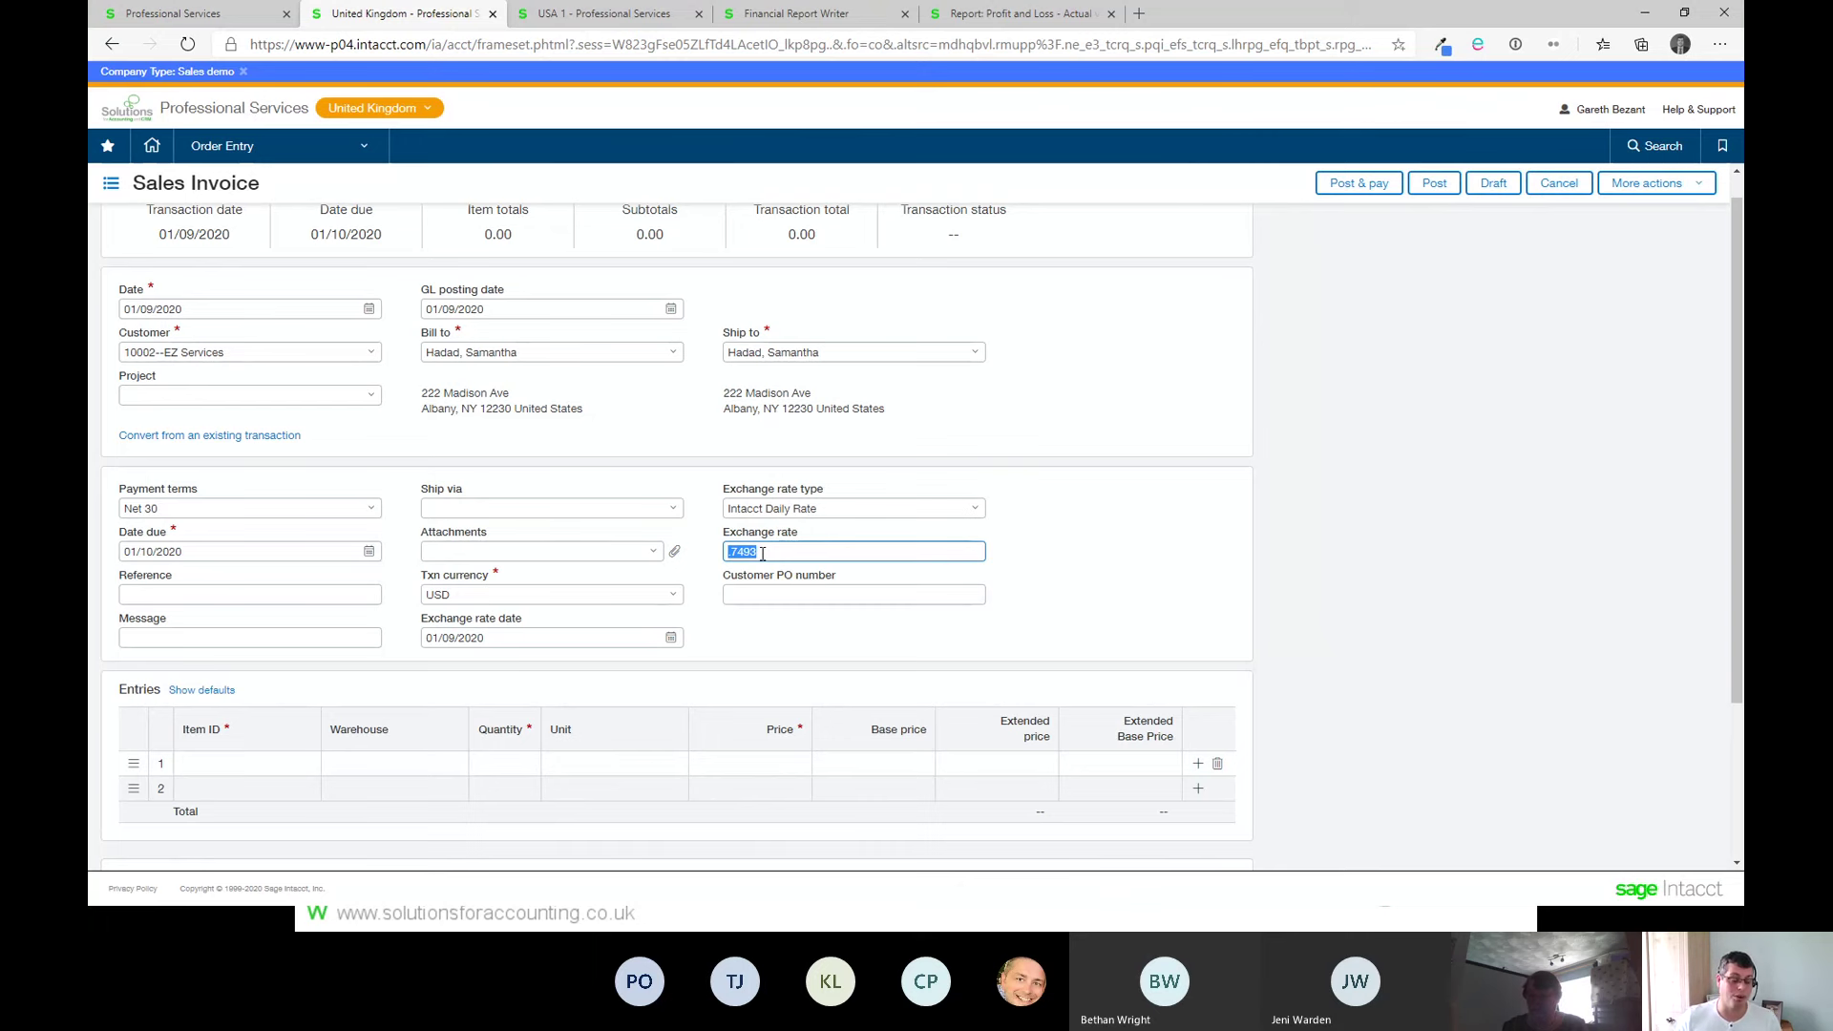
scroll(540, 487, "up", 1)
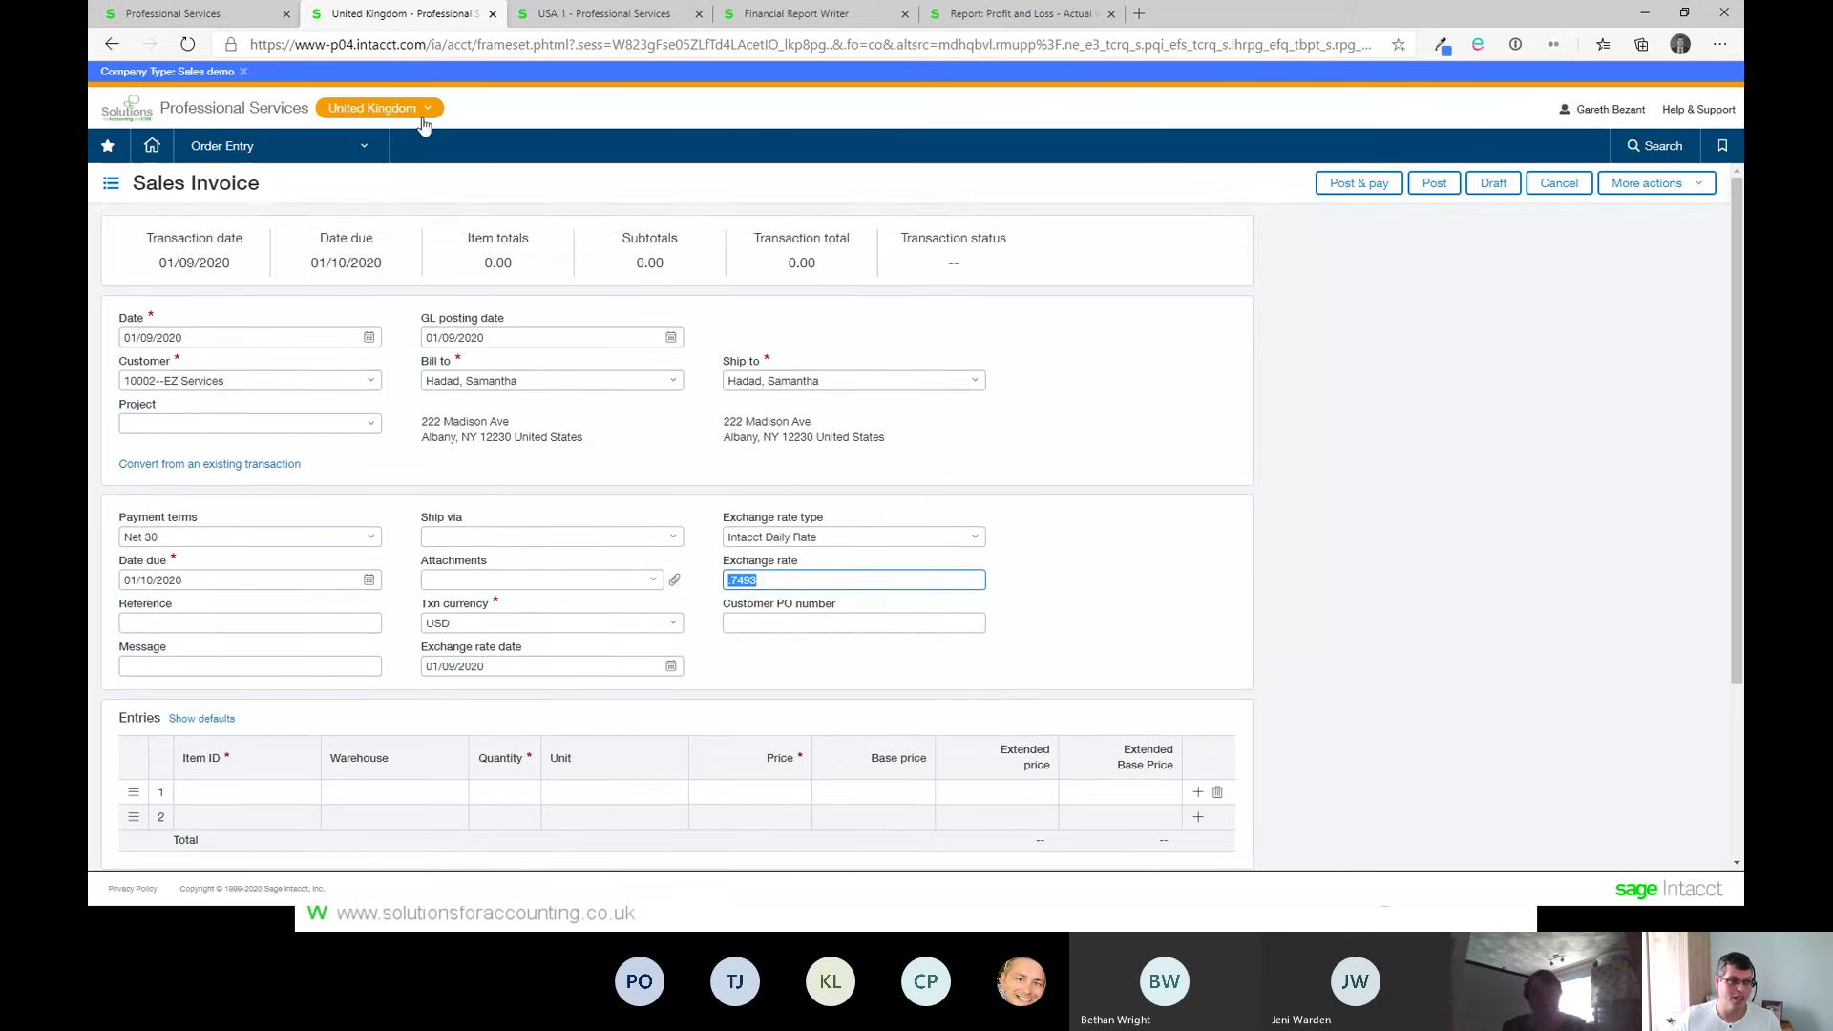
Step: Open the Purchasing transaction definitions, discarding the unsaved sales invoice
left_click(229, 145)
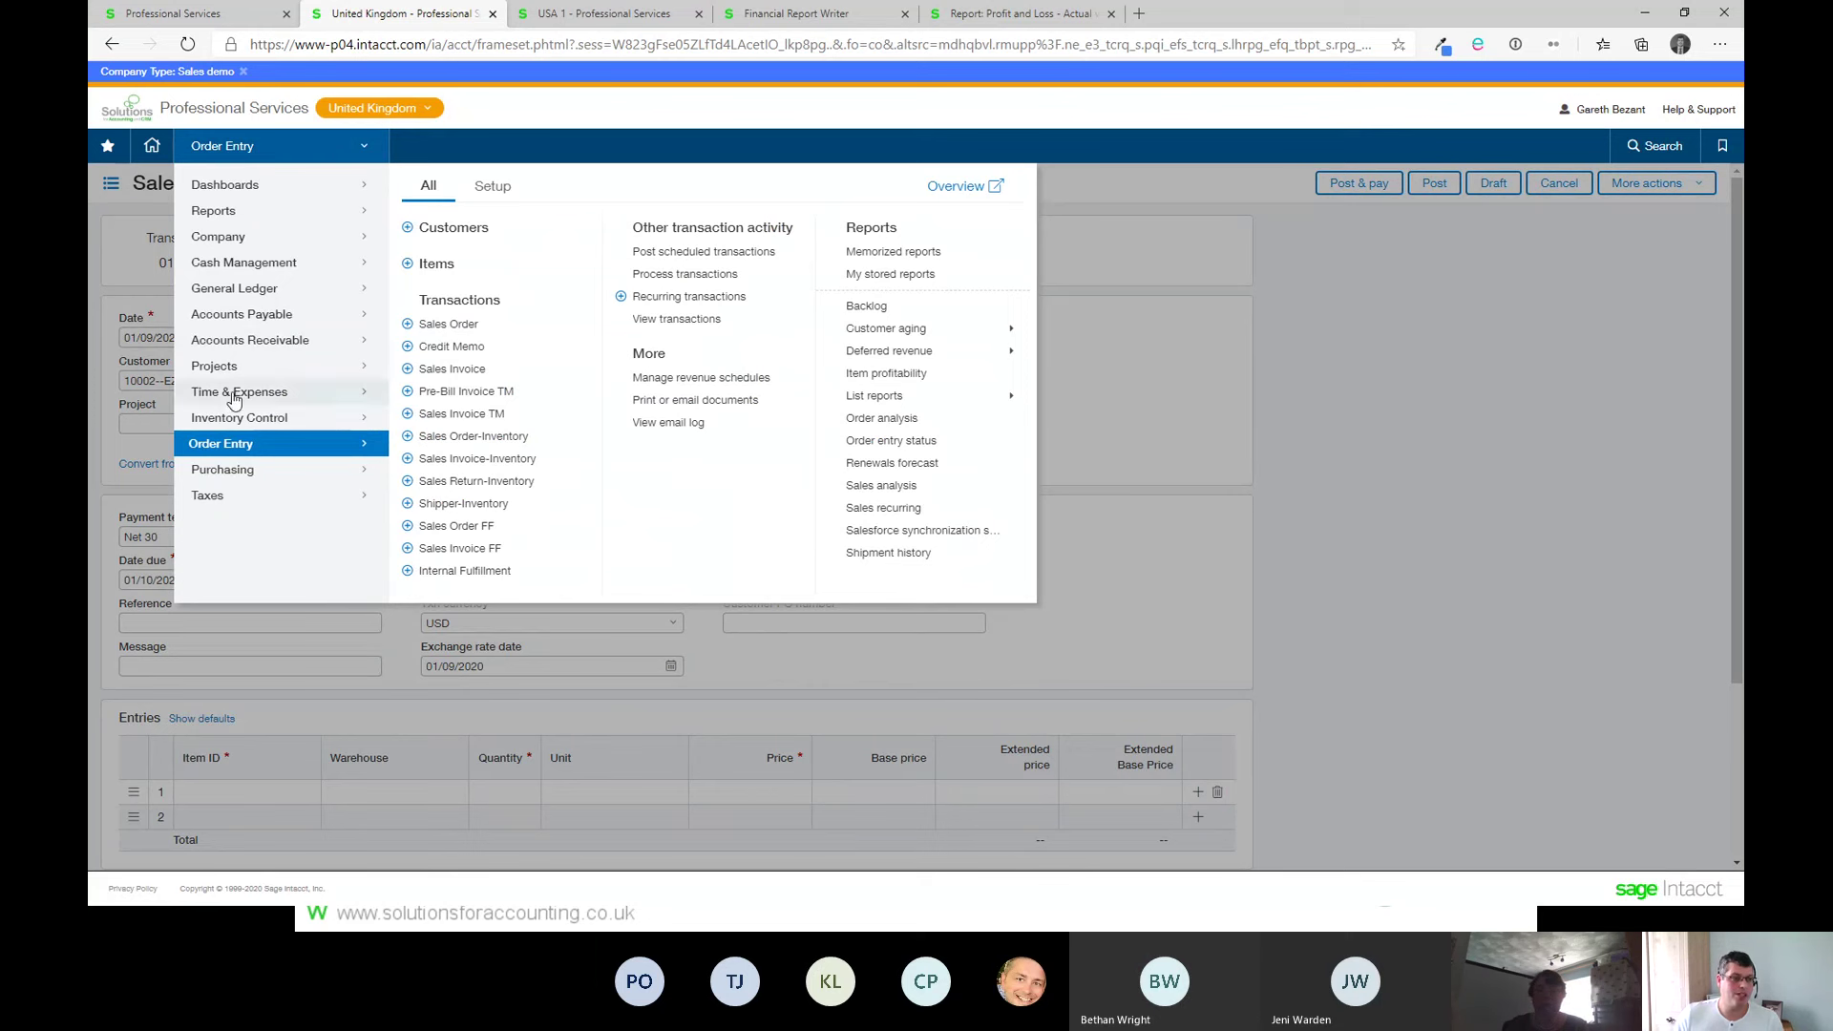
left_click(250, 473)
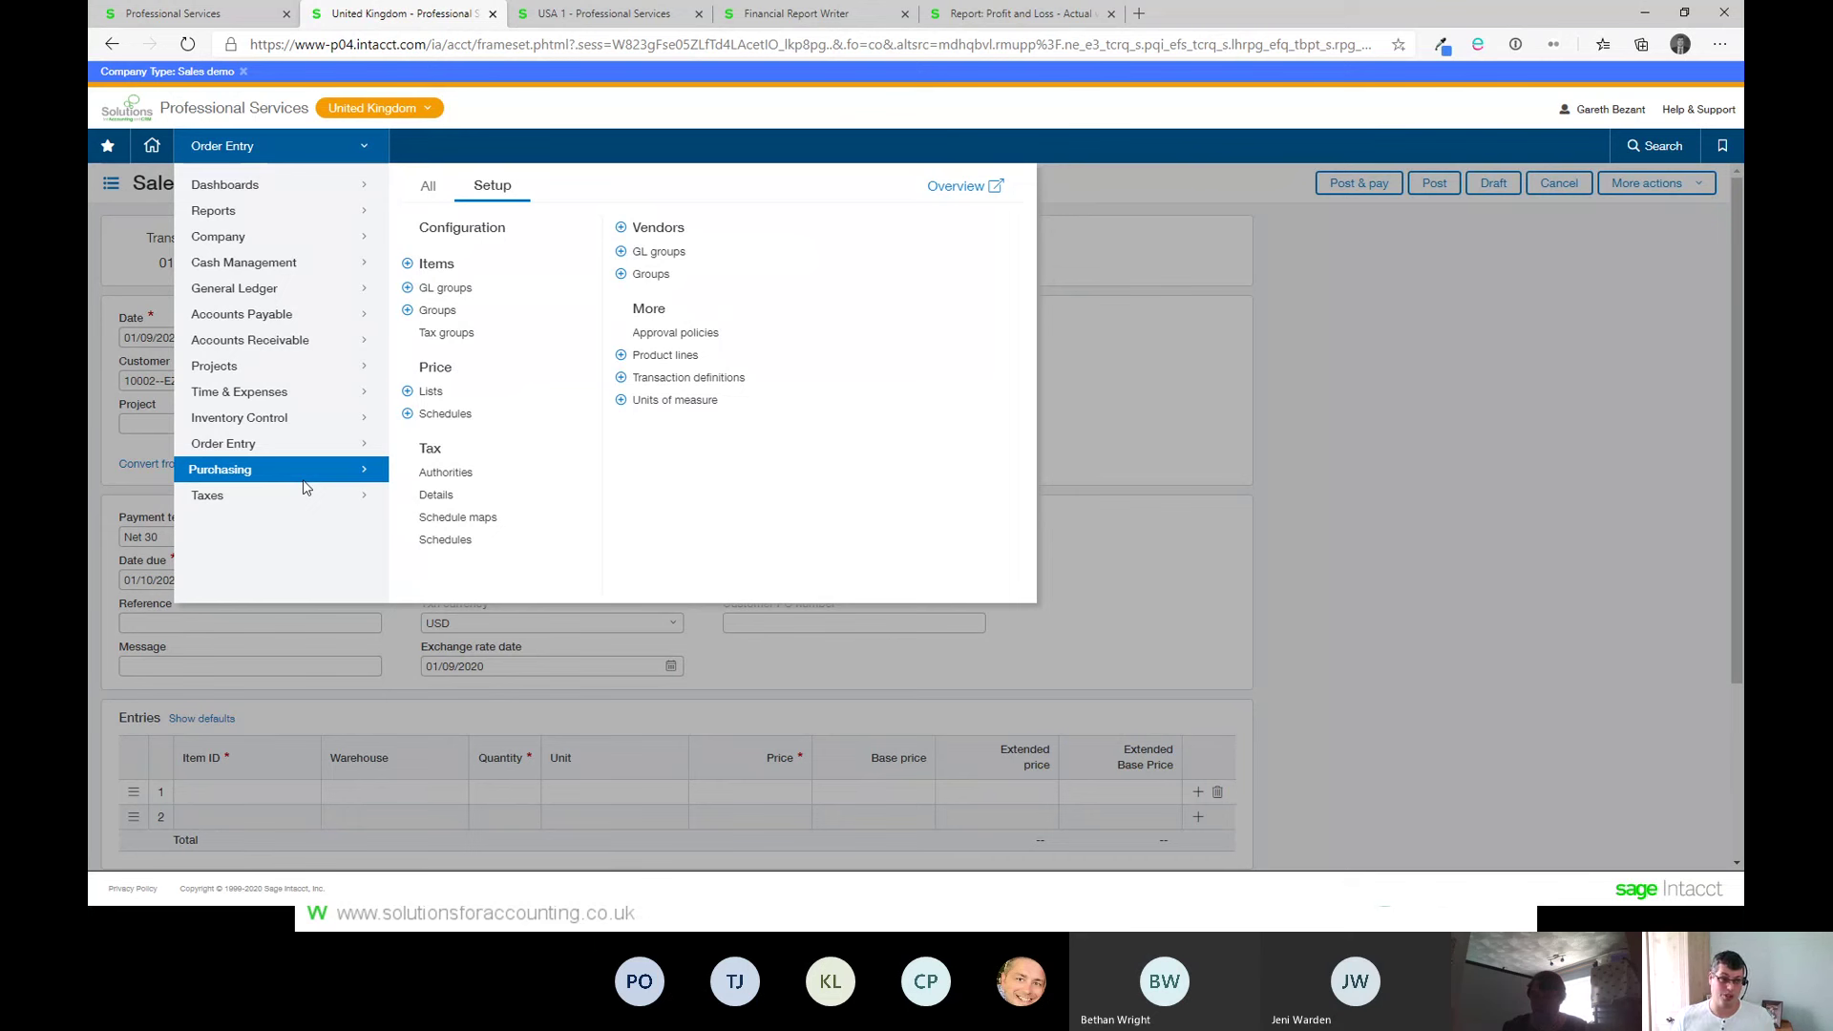
left_click(683, 386)
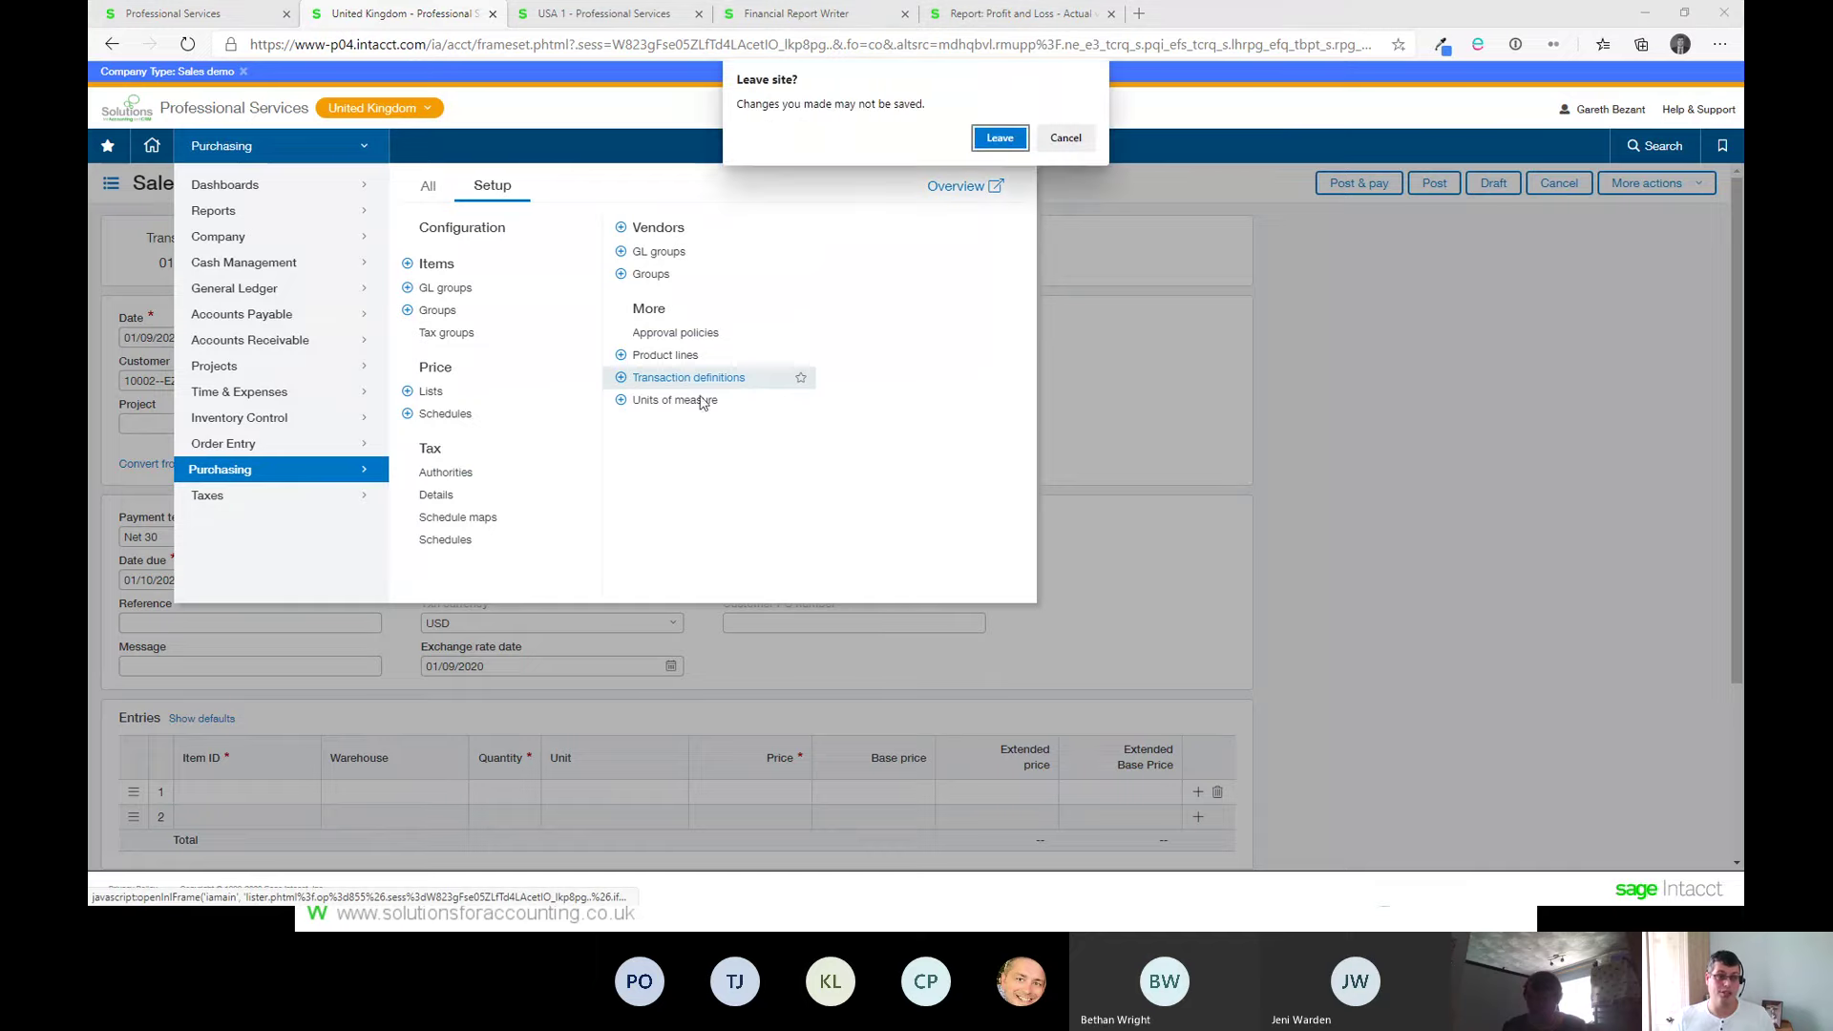
left_click(994, 134)
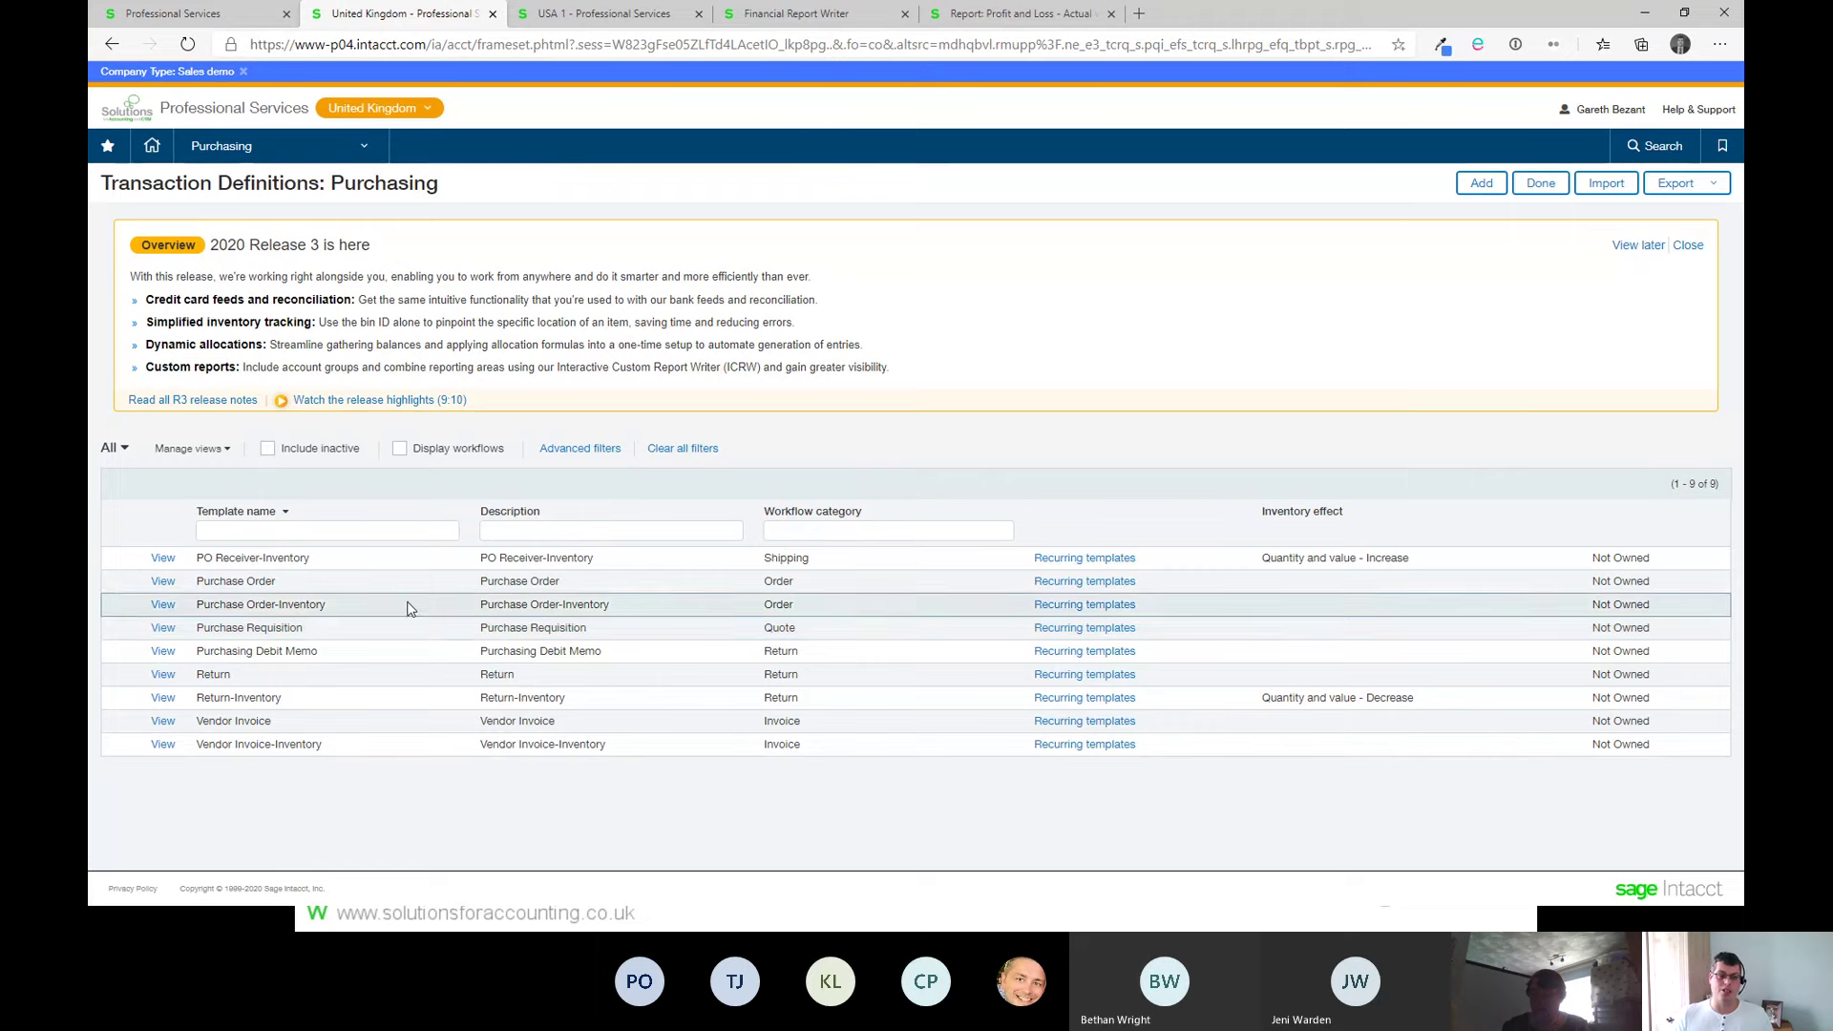
Step: Open the role-based Executive dashboard for the United Kingdom entity
left_click(325, 153)
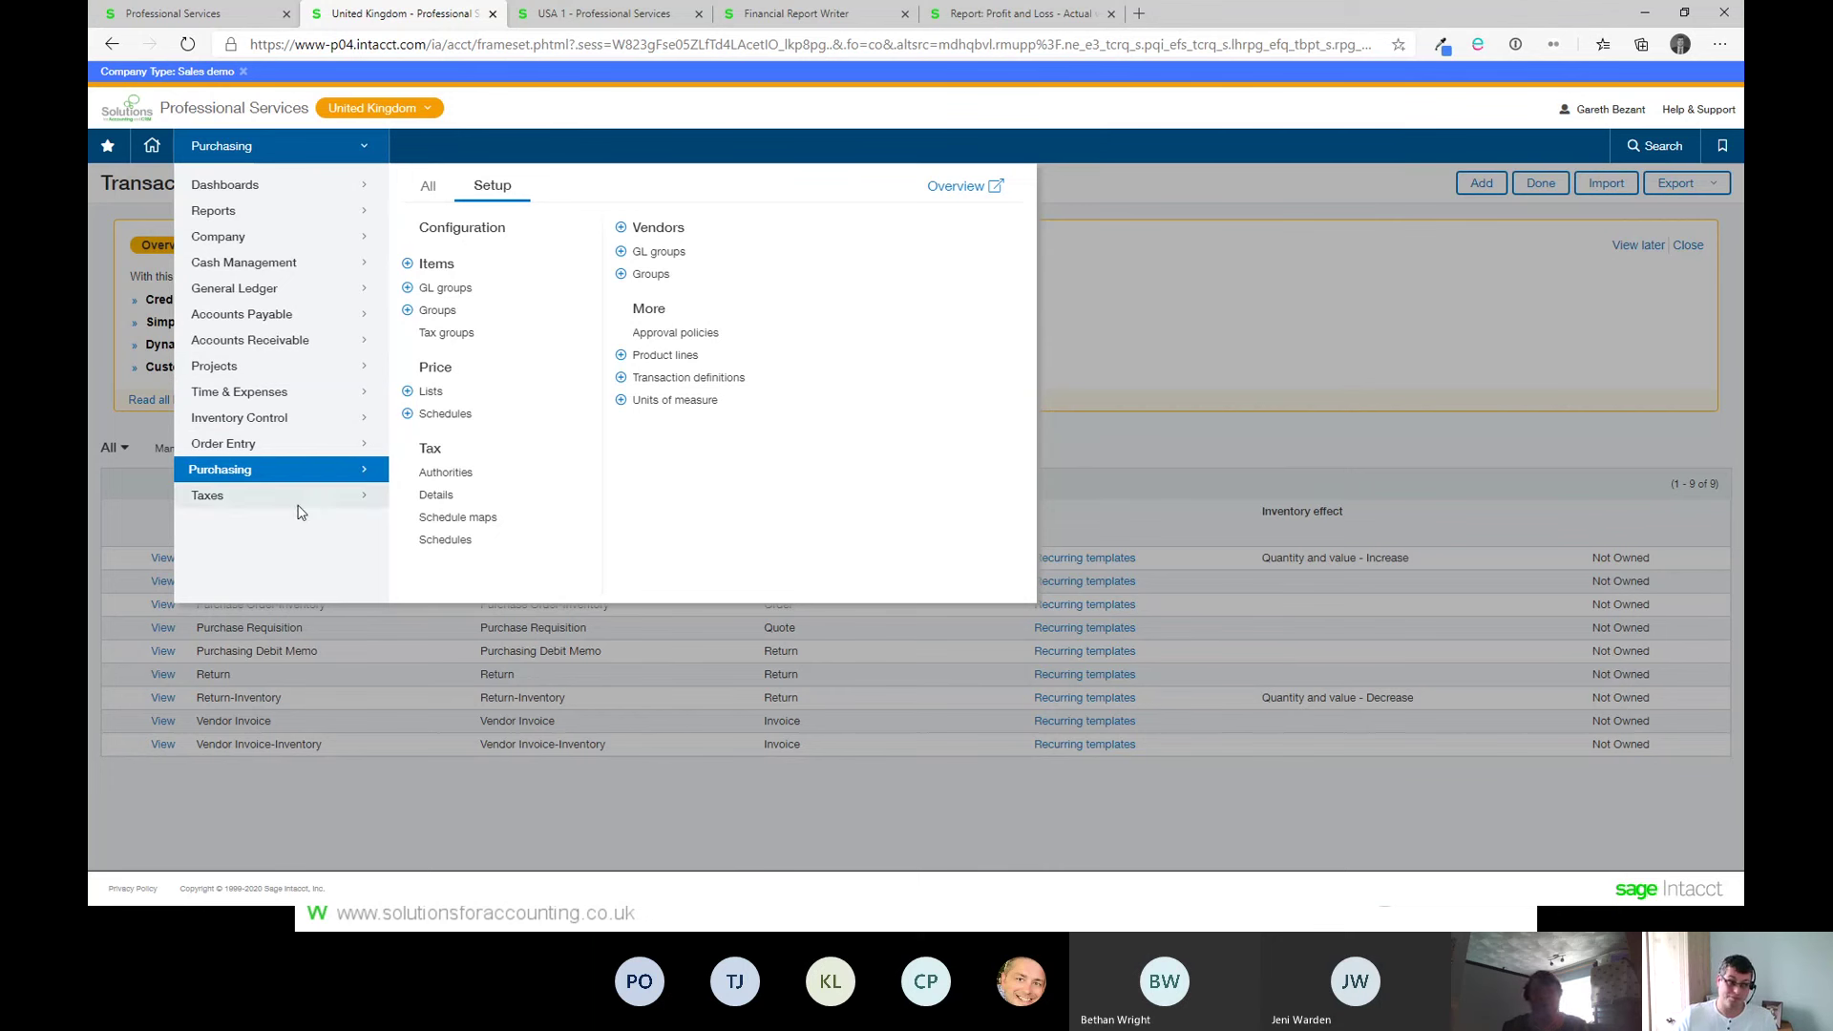
left_click(298, 211)
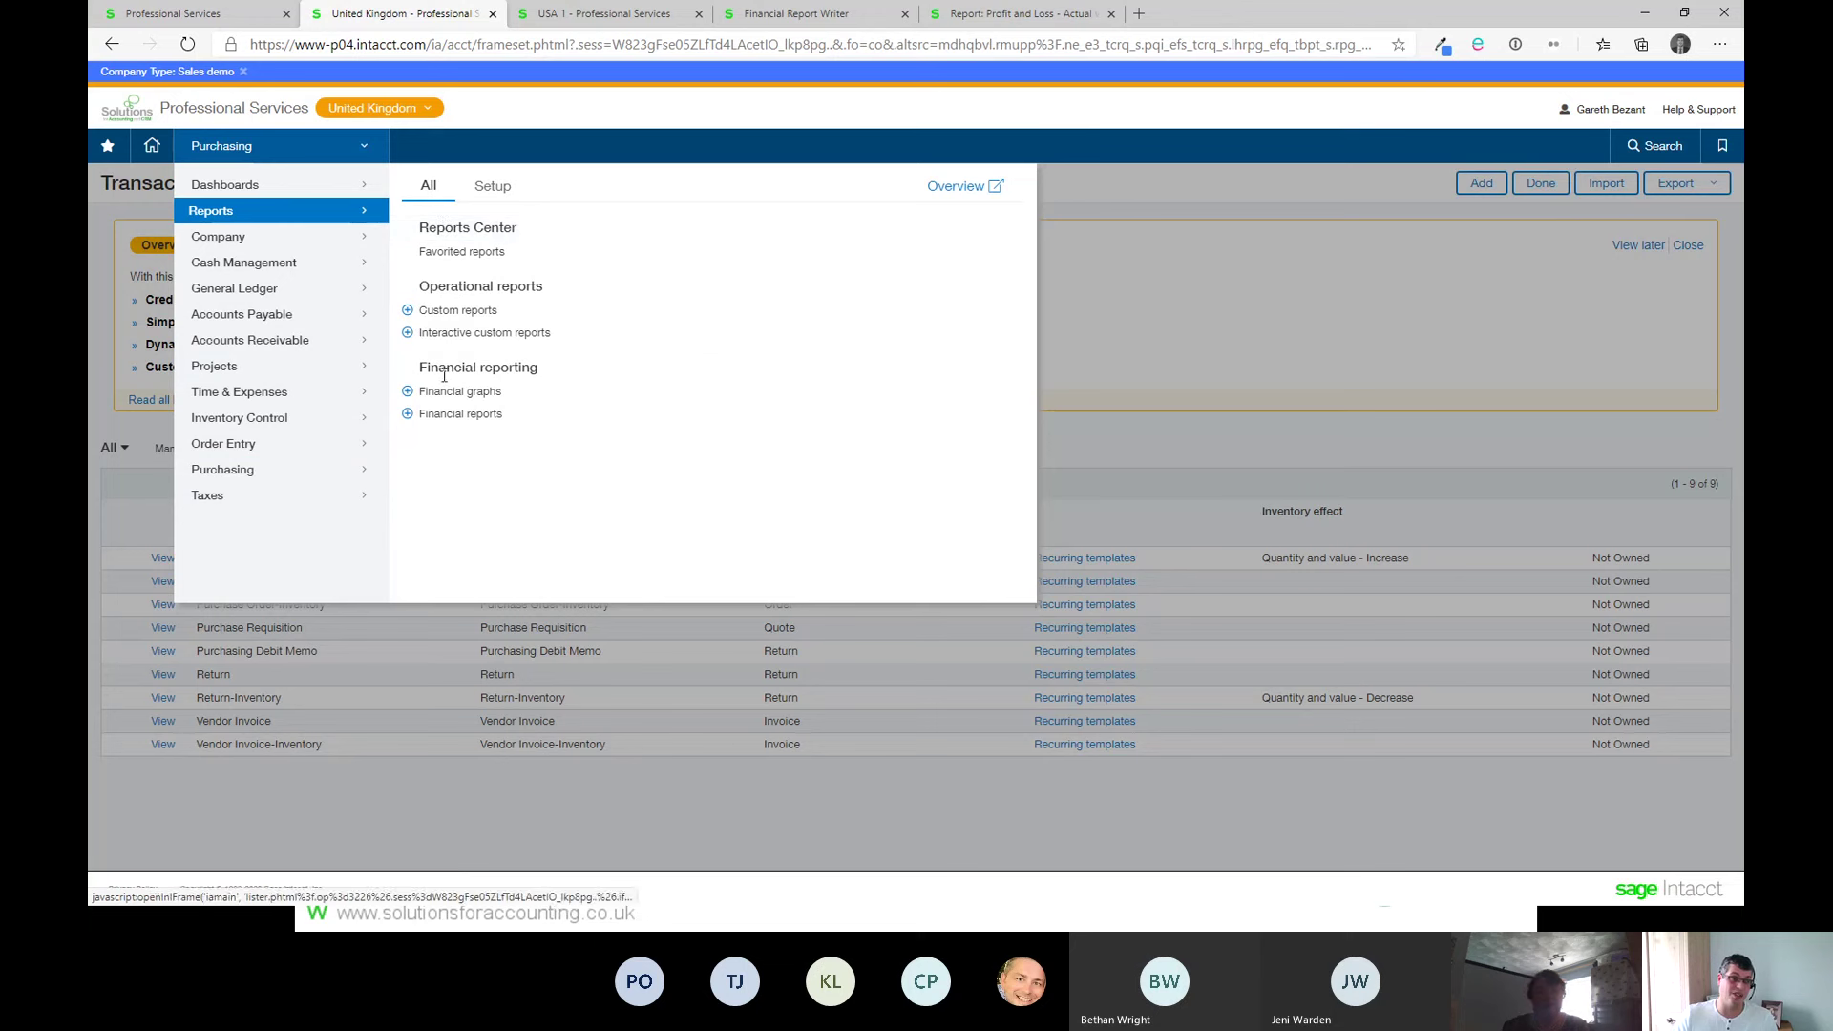
left_click(284, 191)
mouse_move(507, 275)
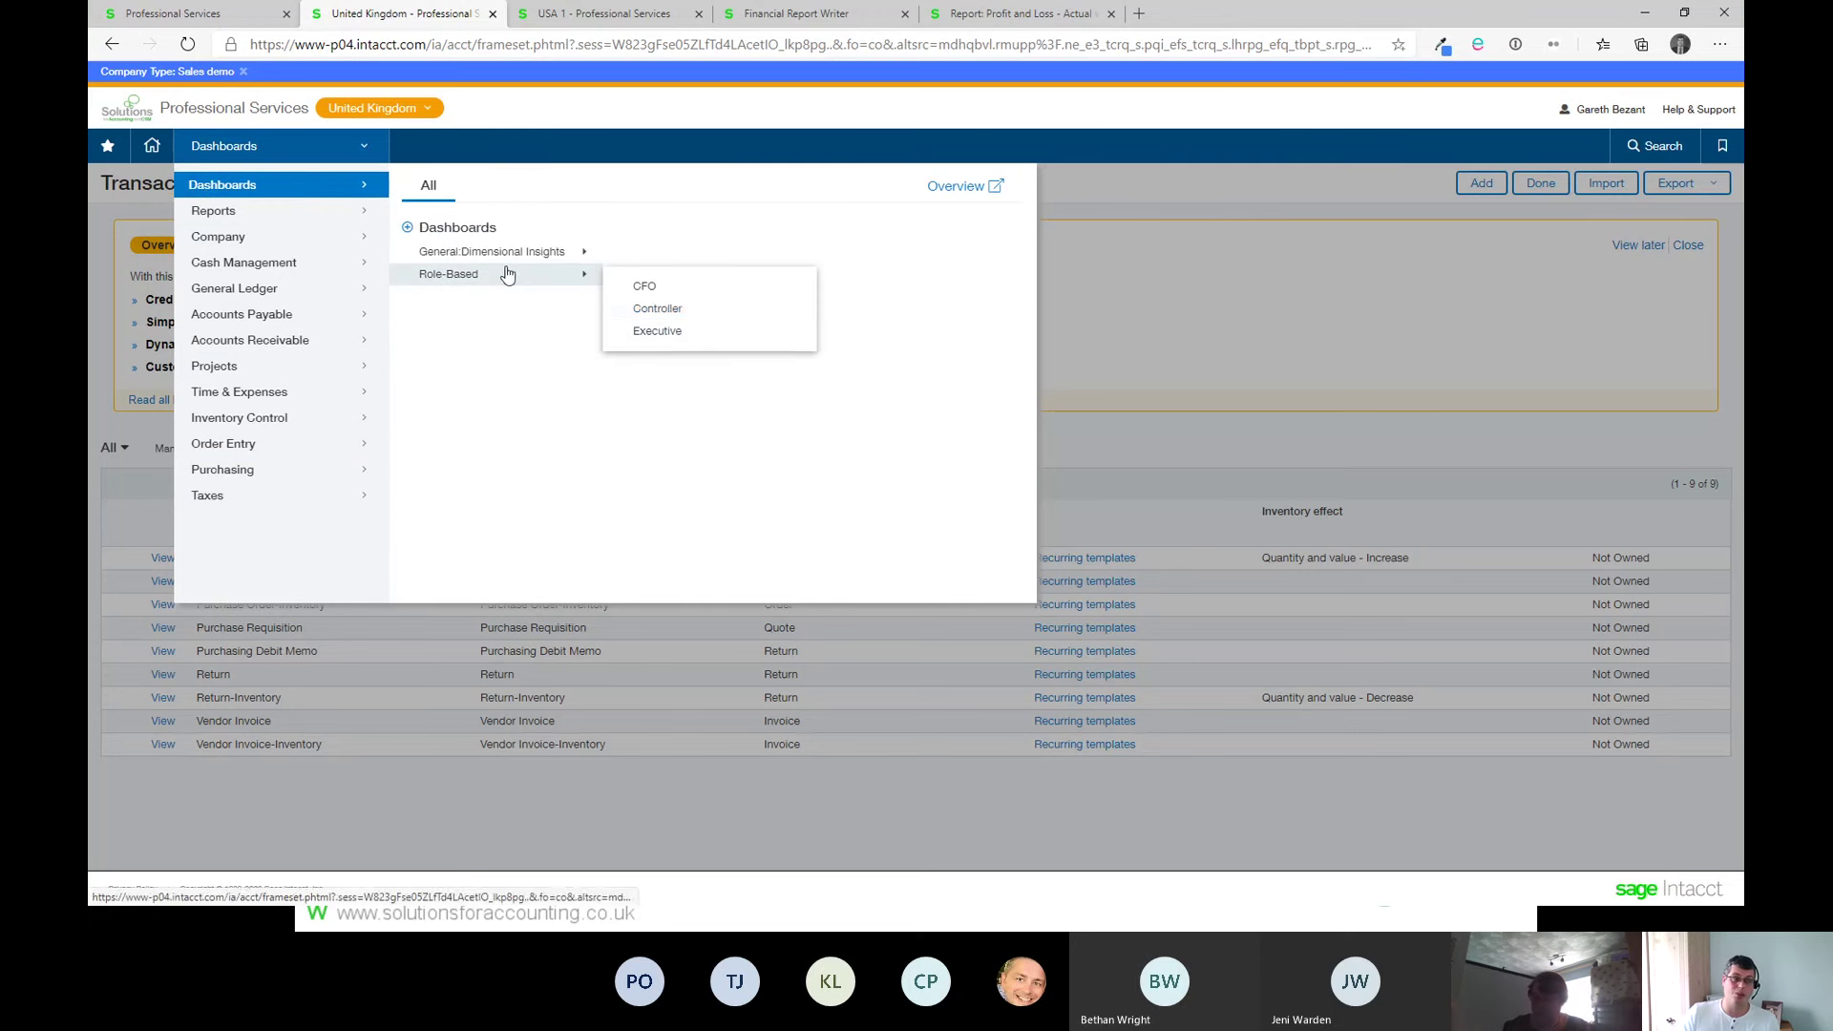
left_click(678, 333)
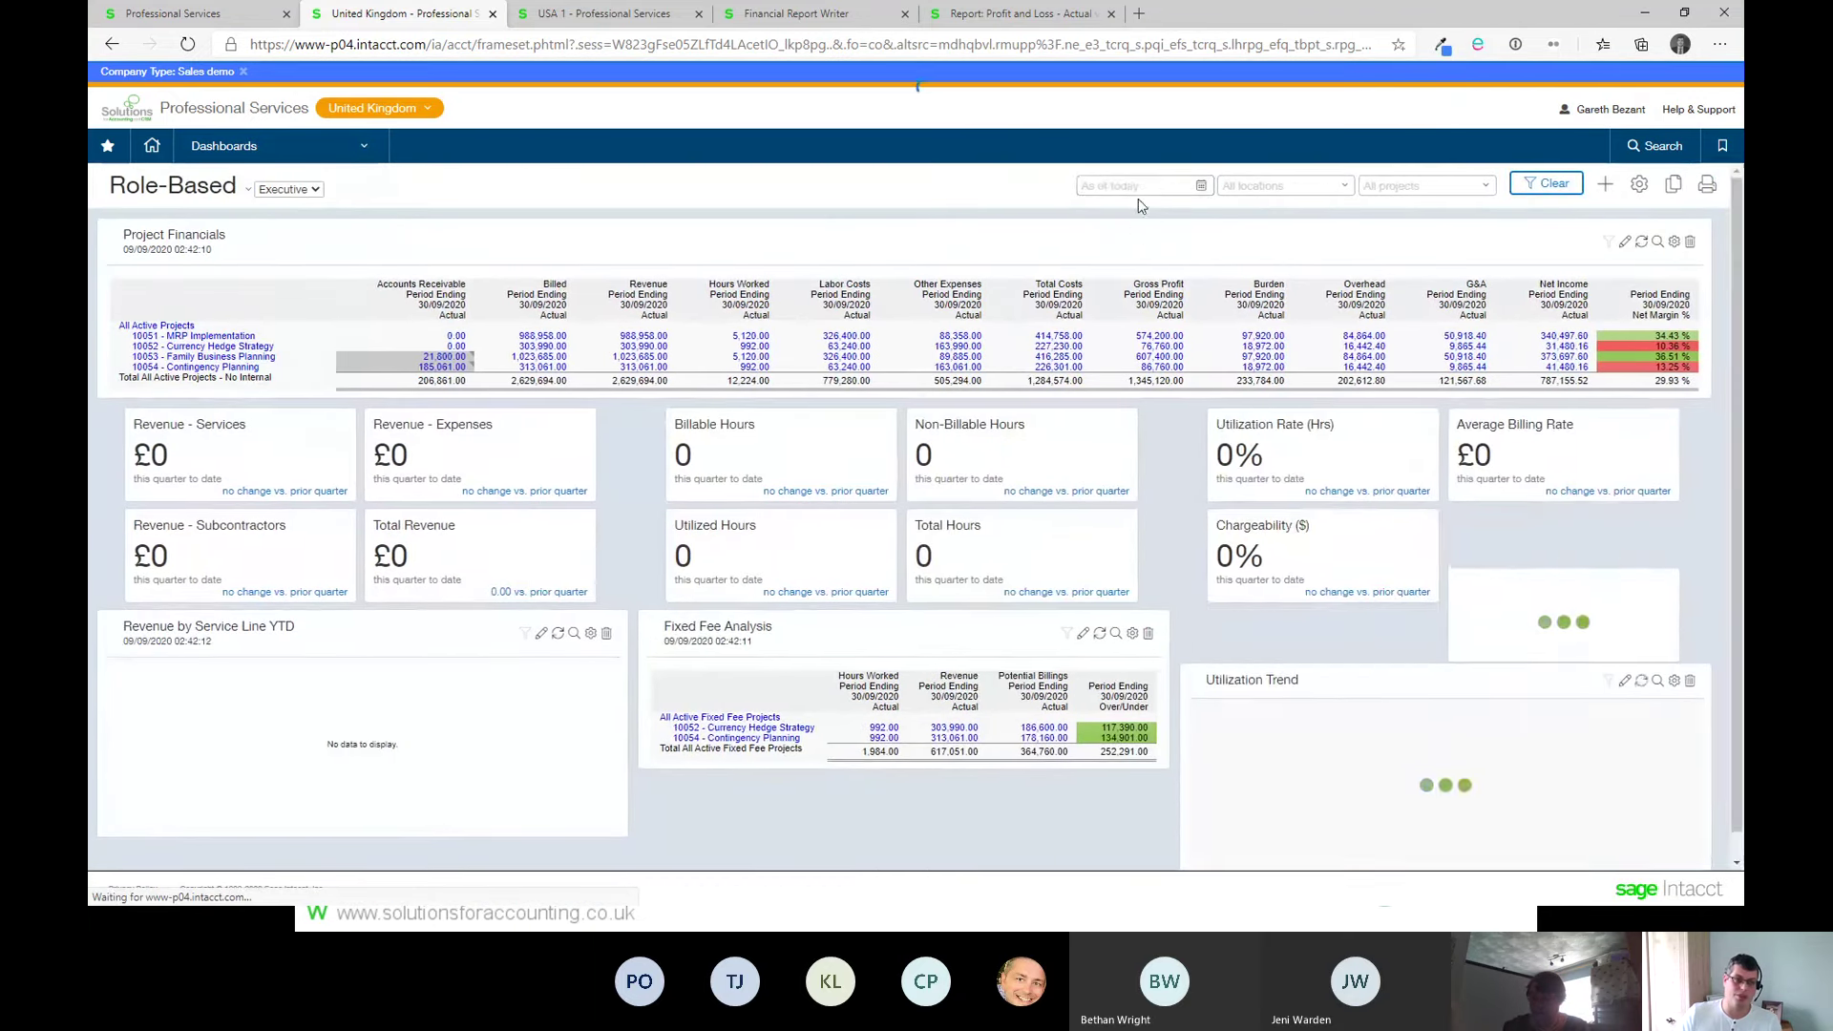
Step: Filter the Executive dashboard to the date 31/12/2018 and the location 500--United Kingdom
left_click(1139, 190)
type("31/")
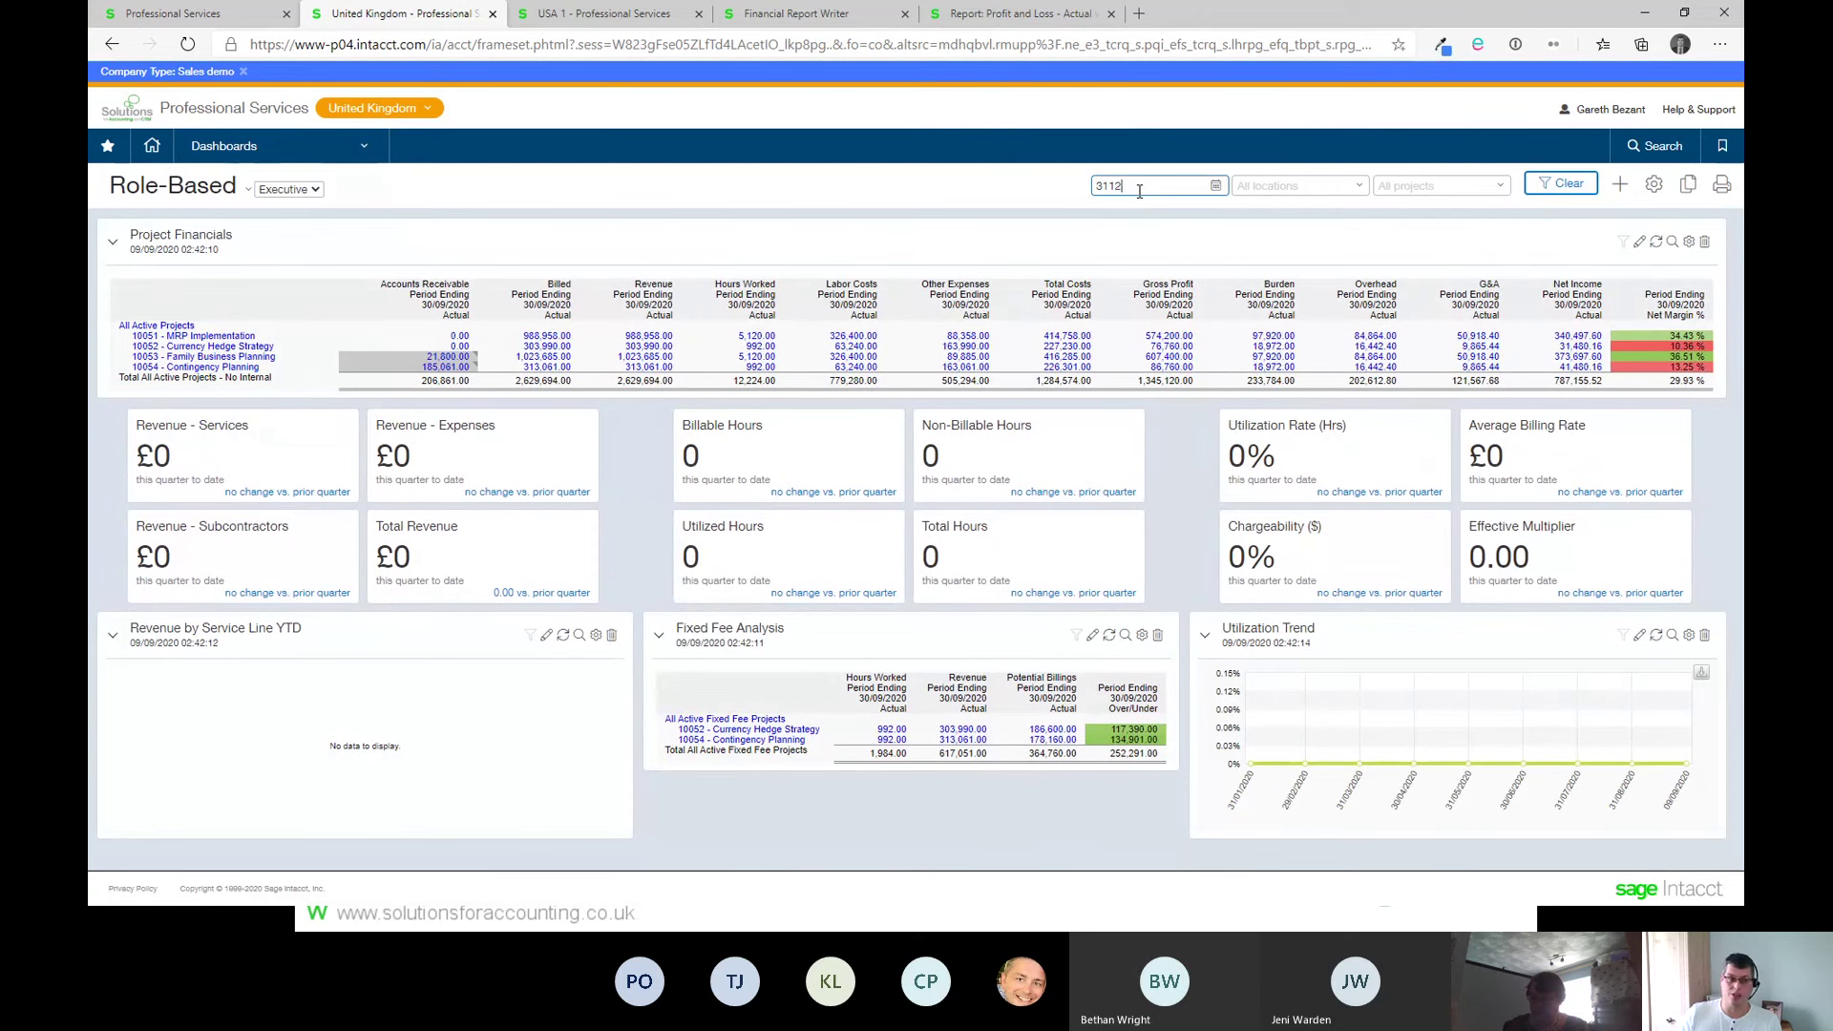
type("12/2018")
key("Tab")
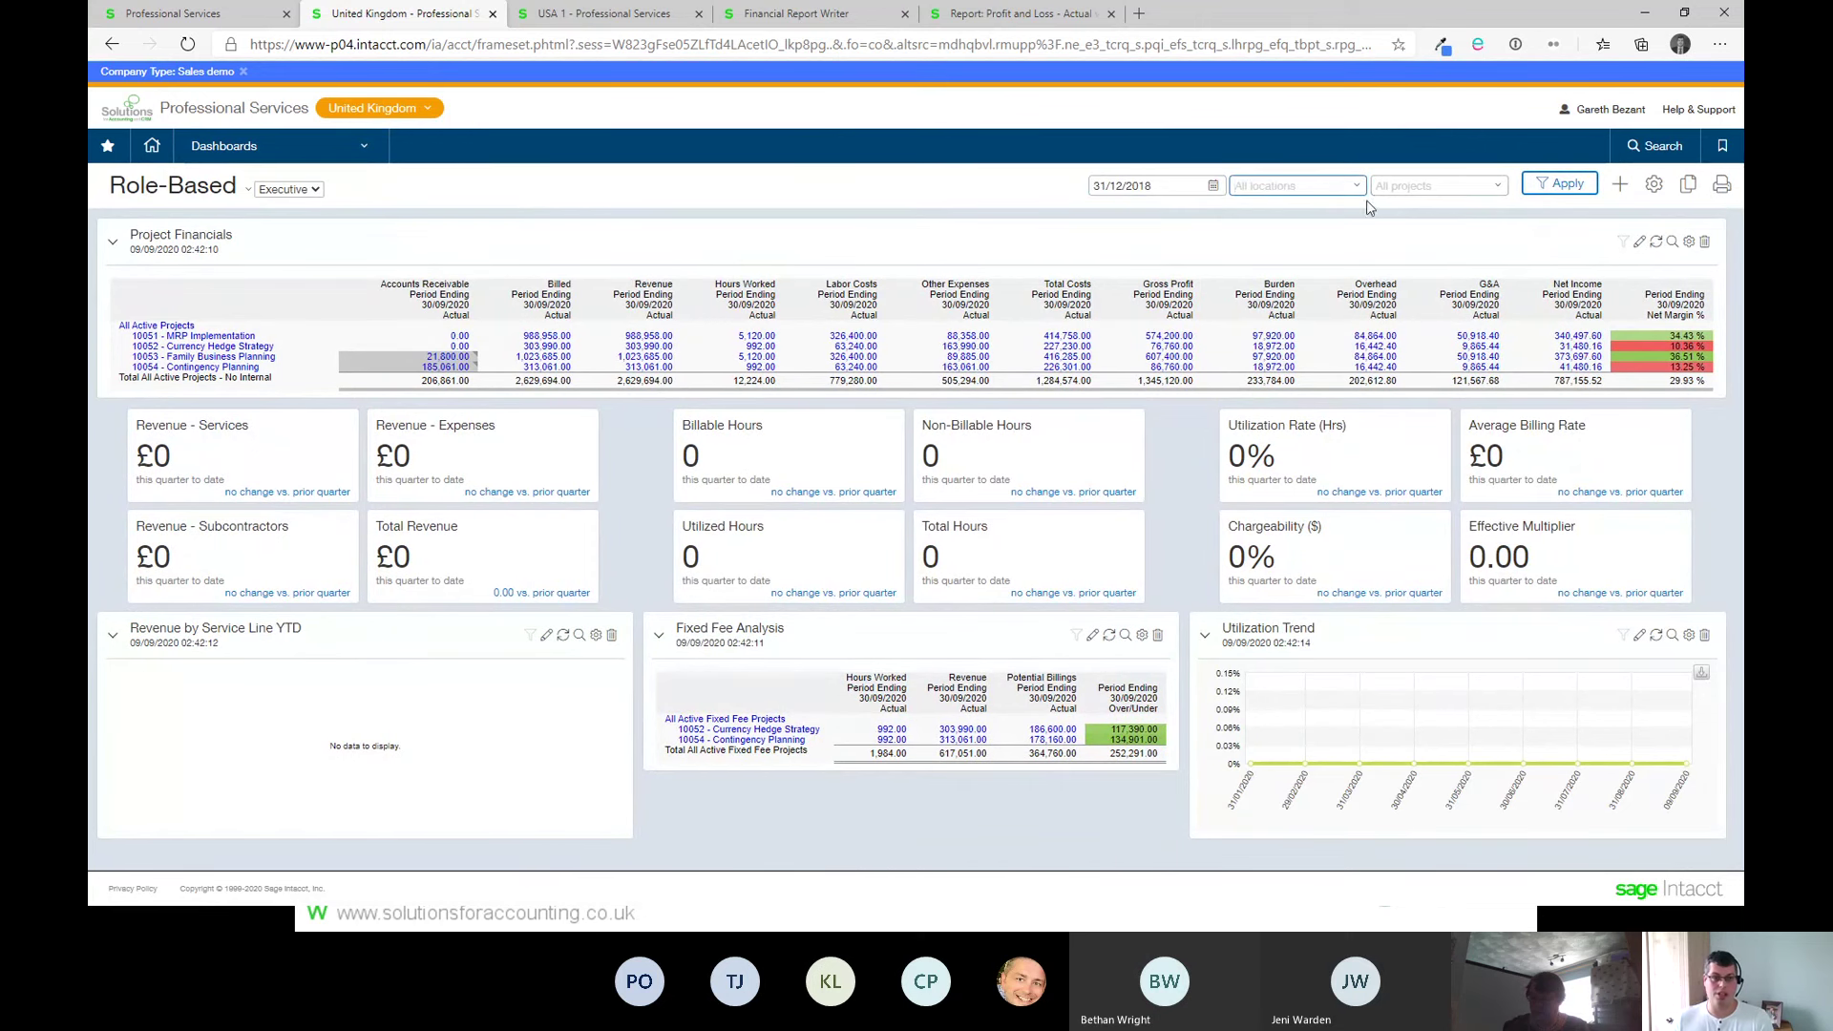
left_click(1351, 186)
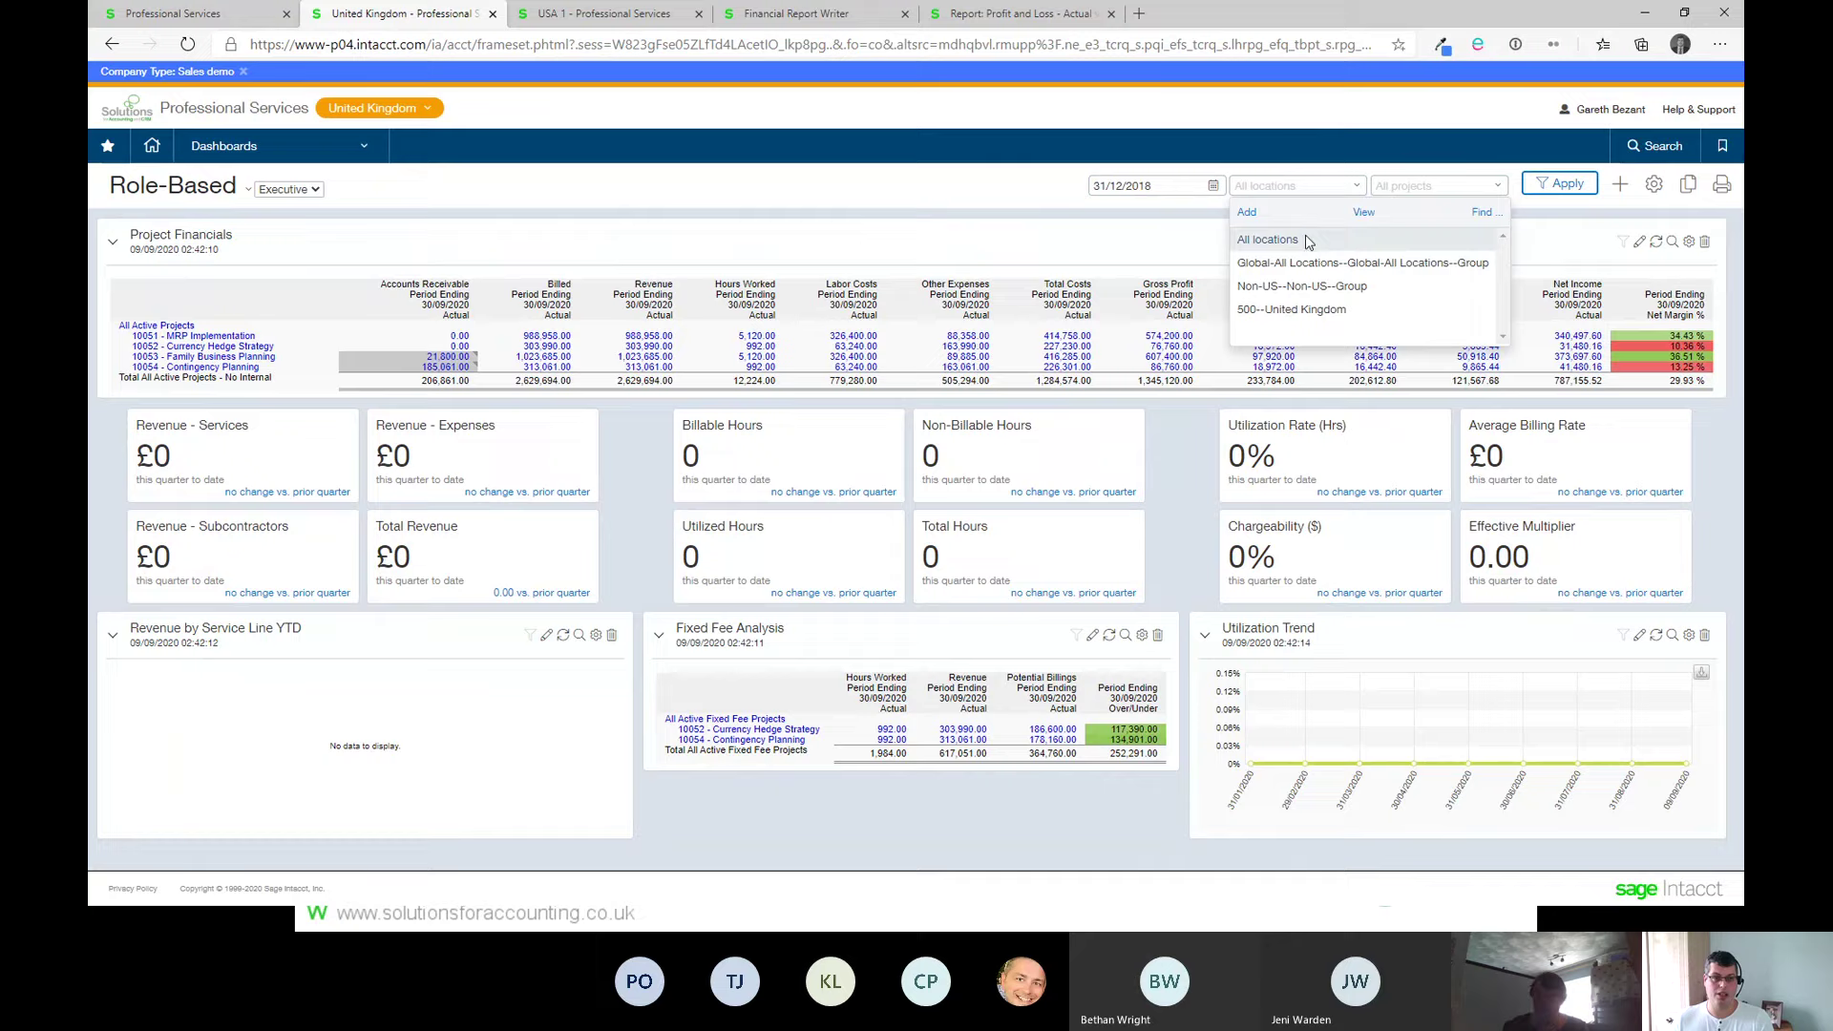
left_click(1299, 309)
left_click(1566, 184)
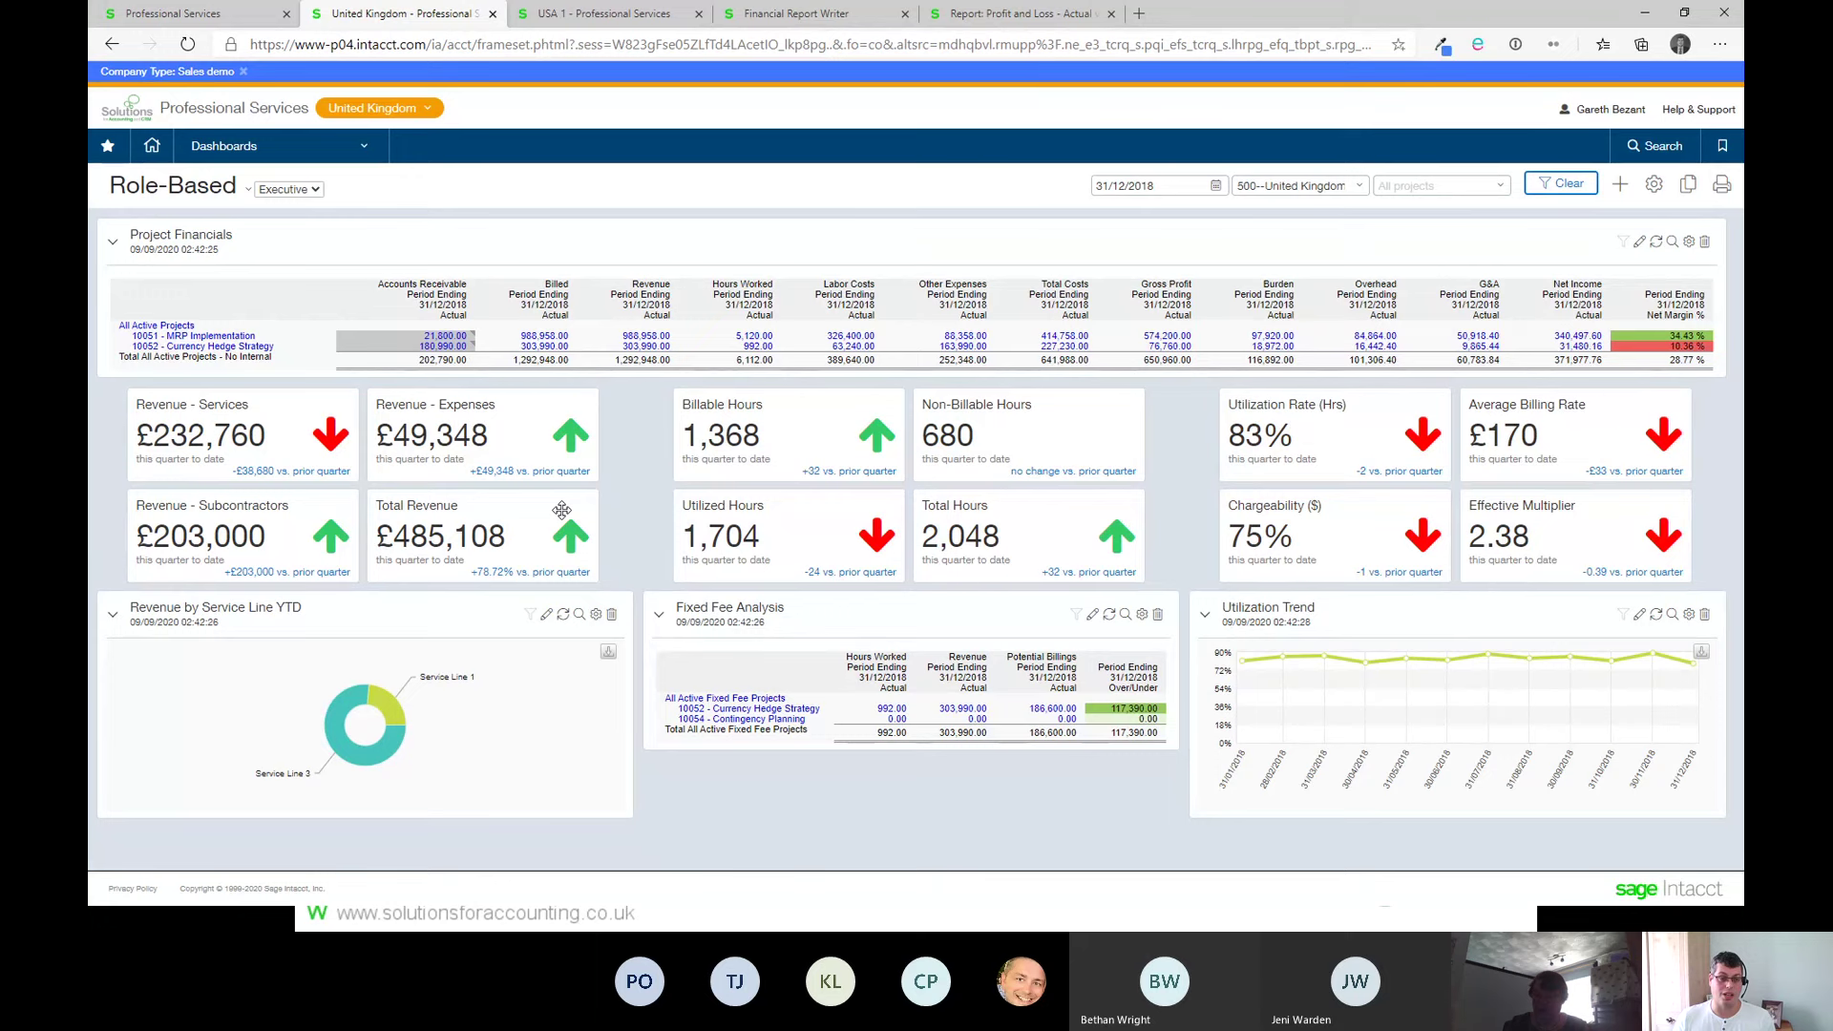
Step: Open the list of application modules from the filtered Executive dashboard
left_click(340, 147)
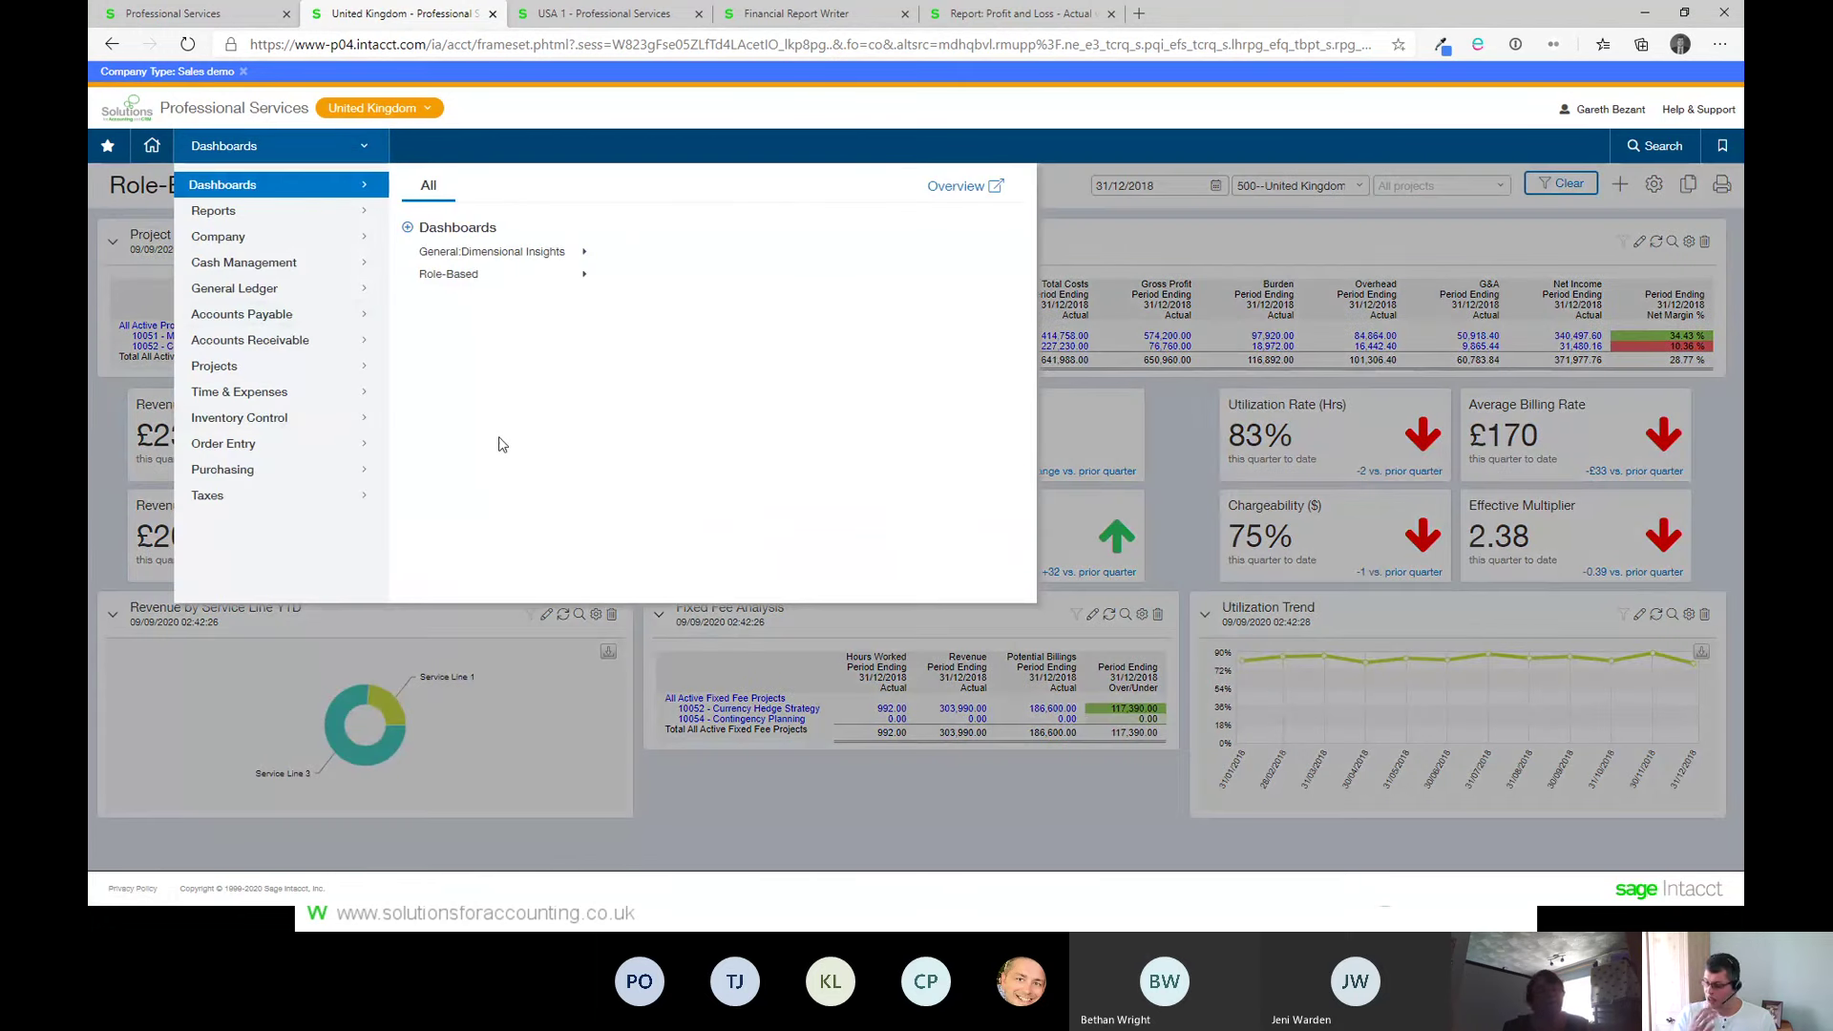